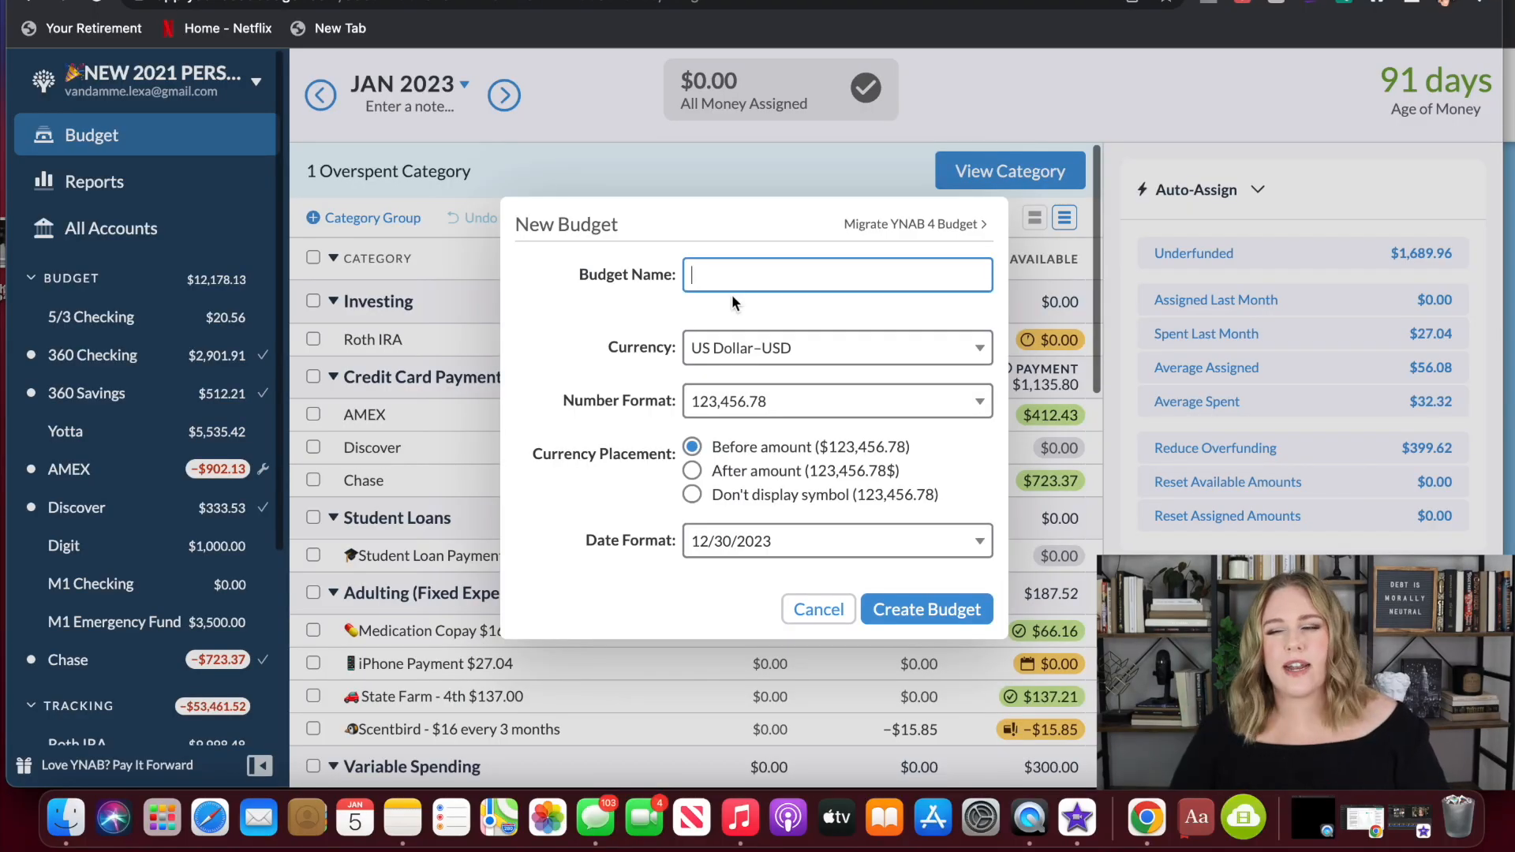
- Create a new budget named 2023 Personal Budget with a money-with-wings emoji in front of the name
{"action": "type", "text": "2023"}
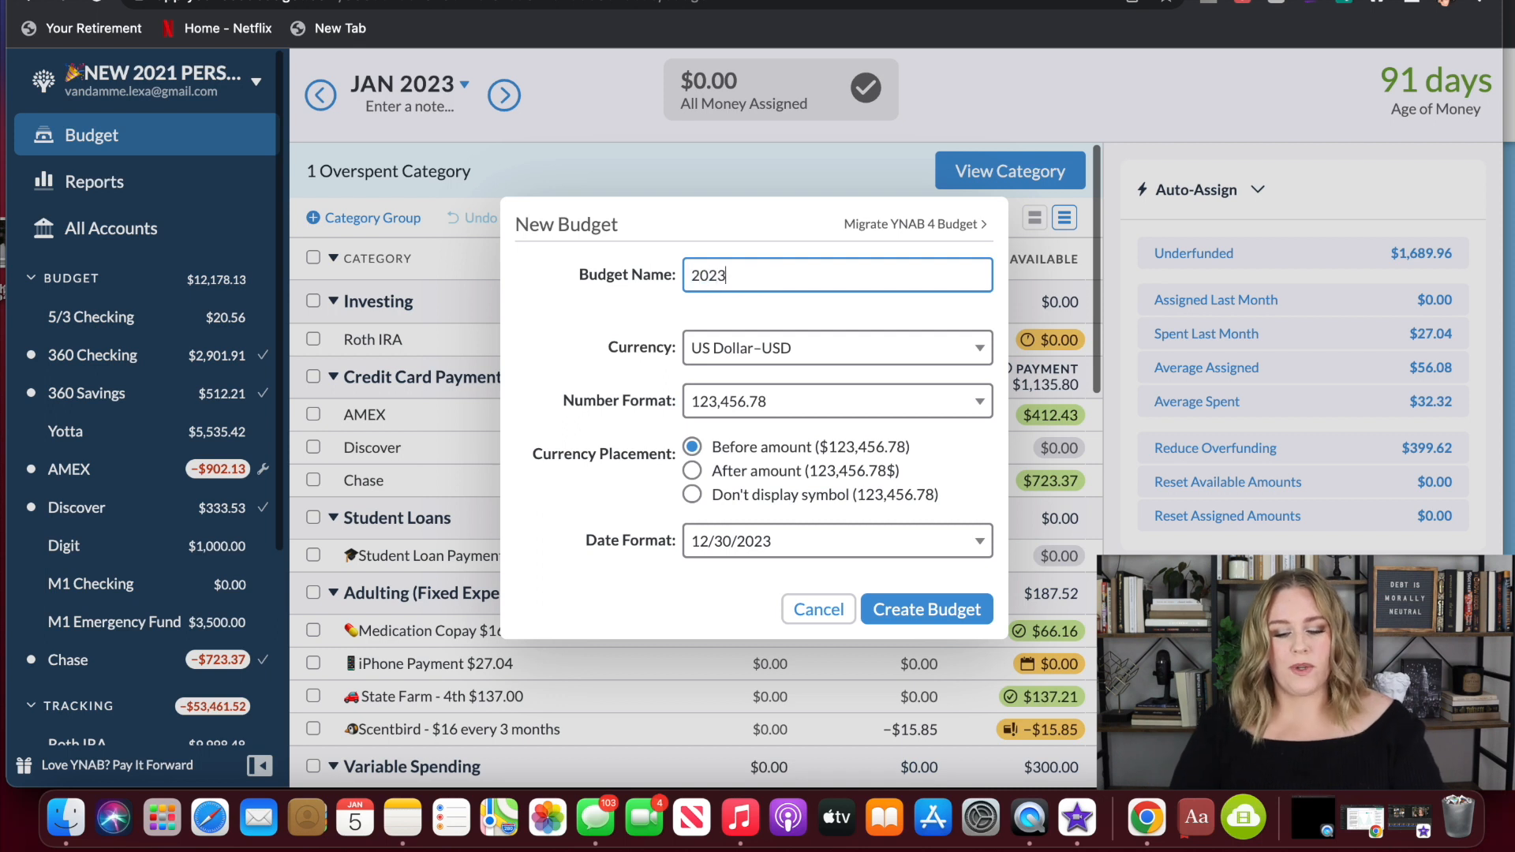
{"action": "type", "text": " Personal Budget"}
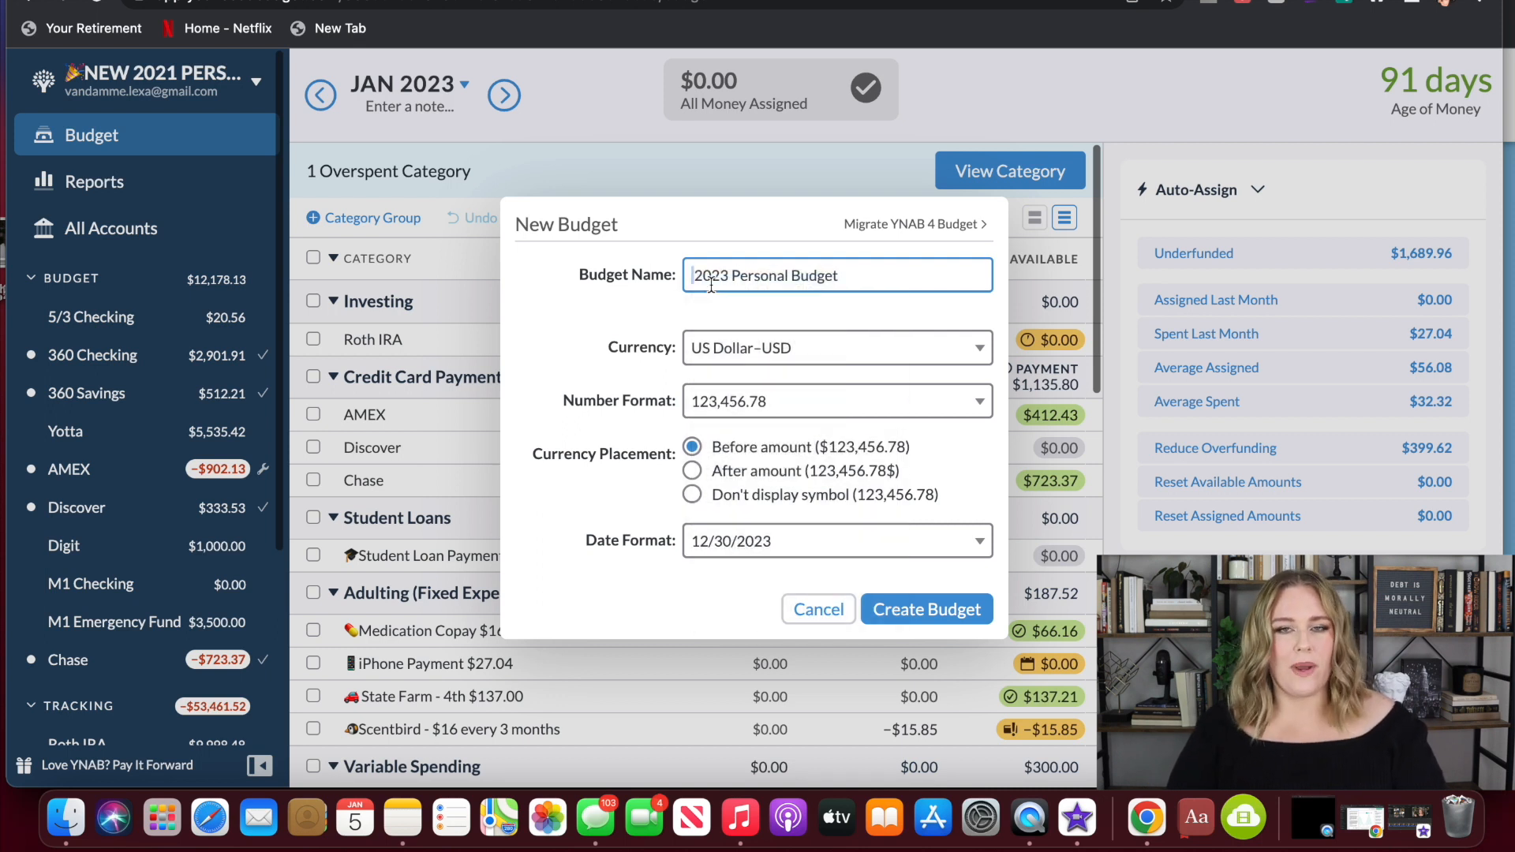
{"action": "key", "text": "ctrl+super+space"}
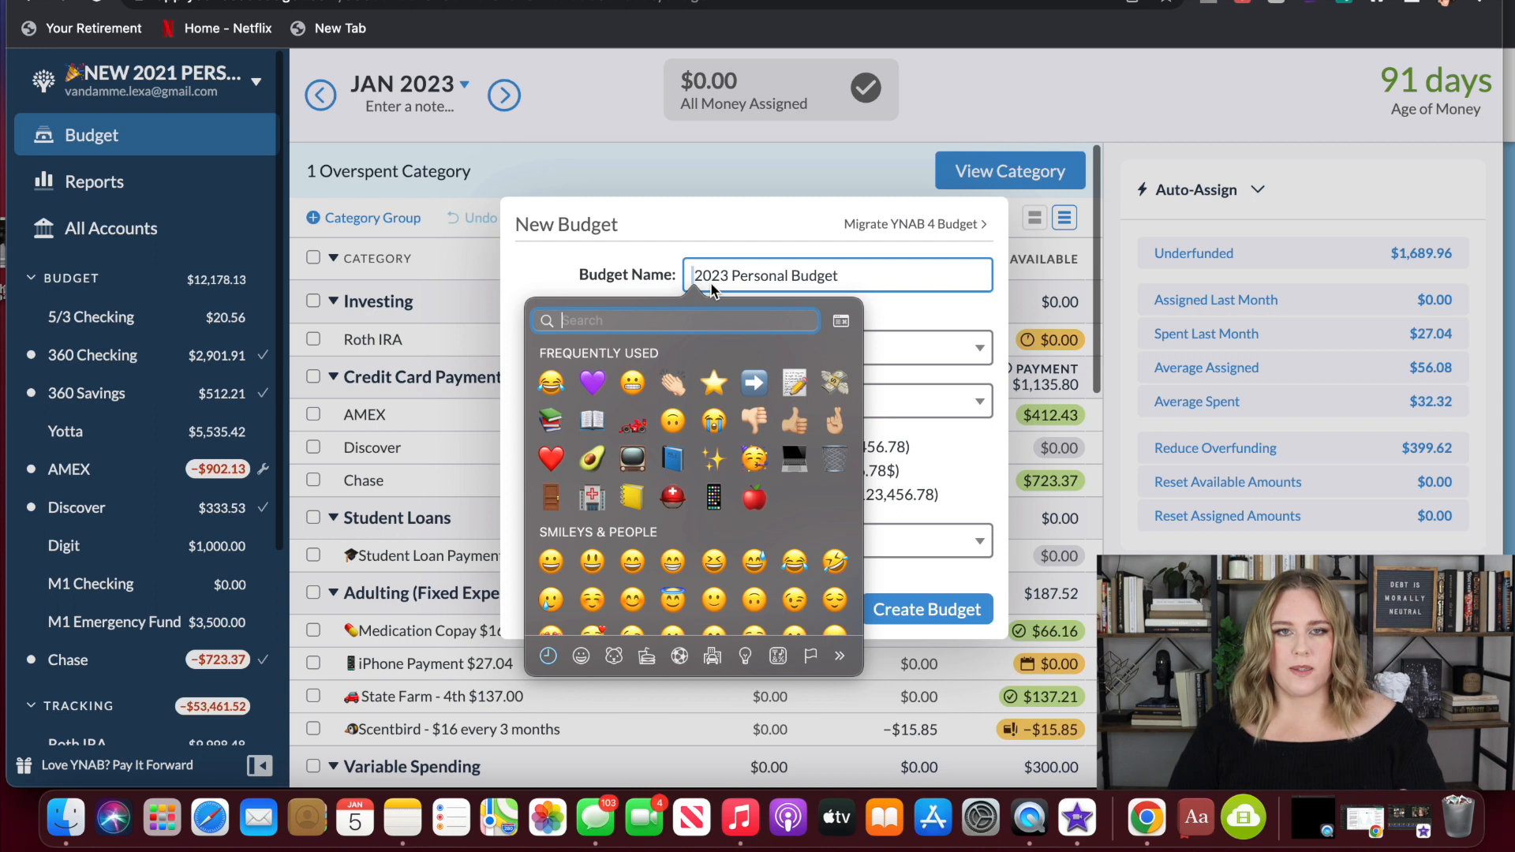
{"action": "left_click", "coordinate": [837, 382]}
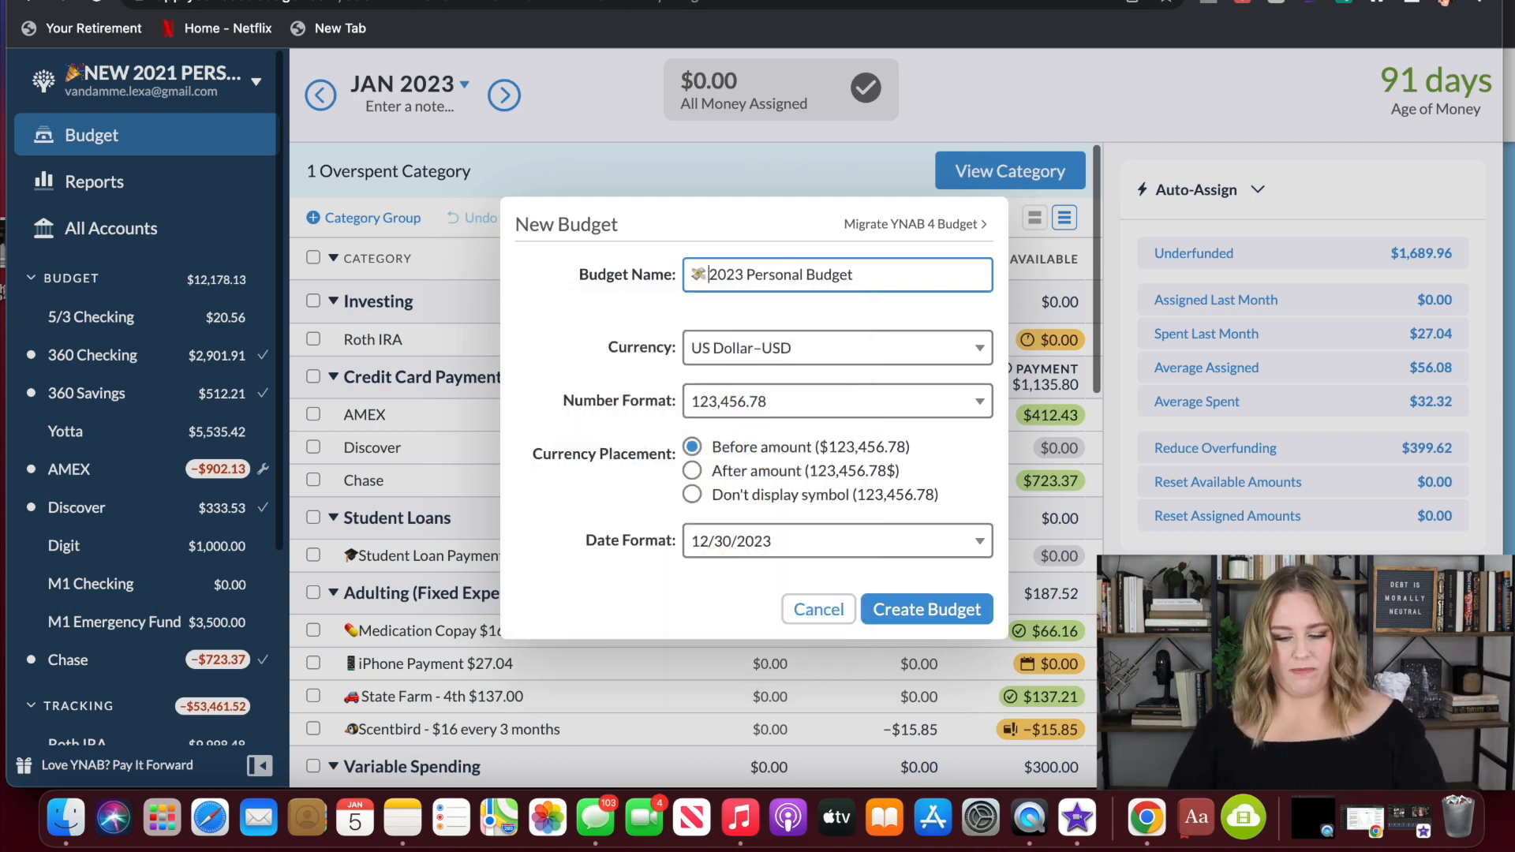
{"action": "left_click", "coordinate": [914, 615]}
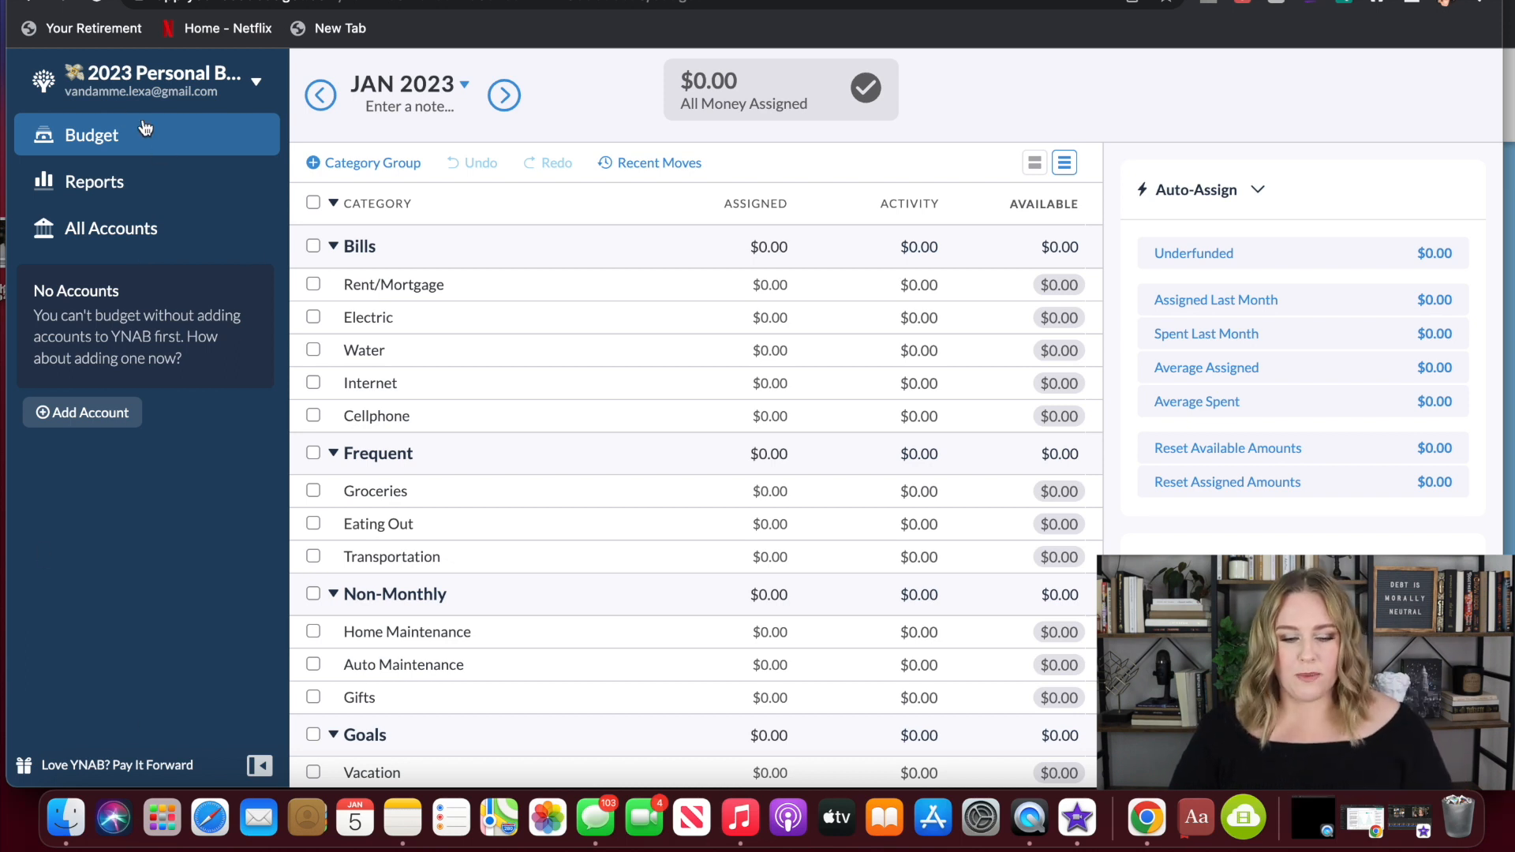
- Look through the Spending, Net Worth and Income v Expense reports and the All Accounts page
{"action": "left_click", "coordinate": [105, 194]}
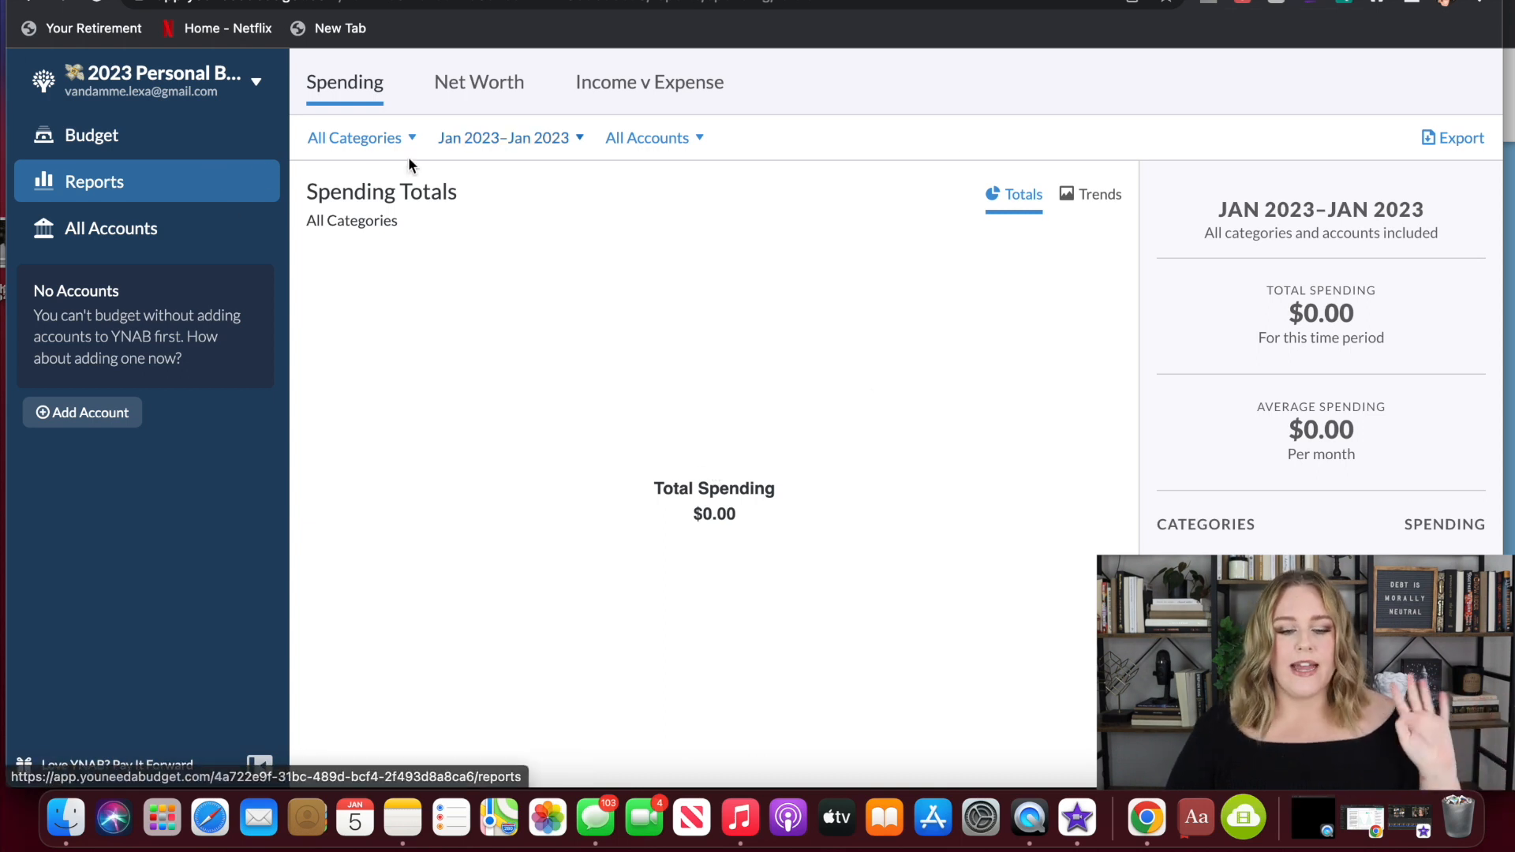
{"action": "left_click", "coordinate": [476, 85]}
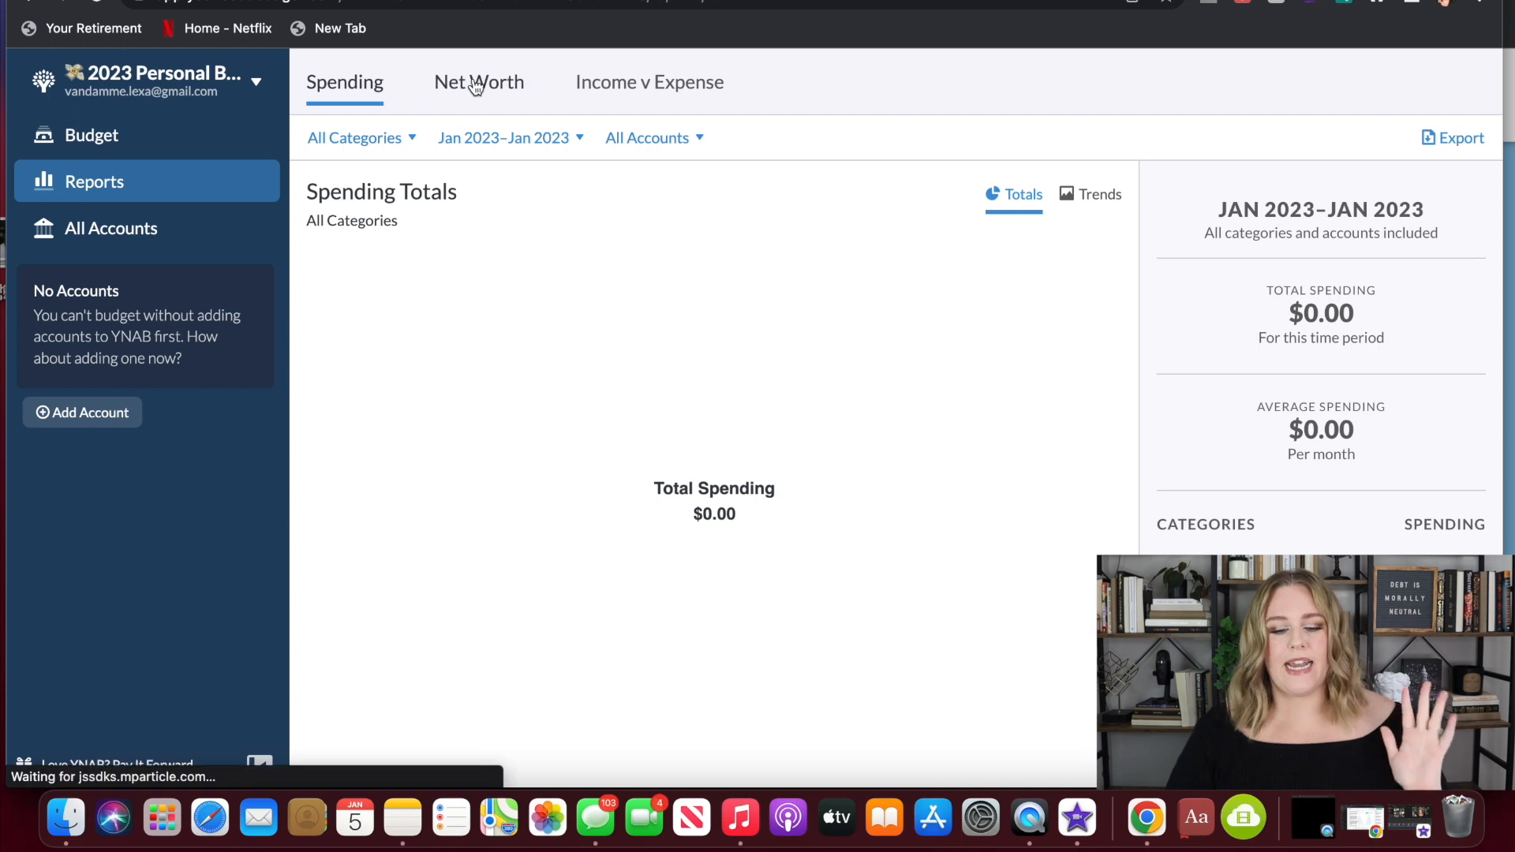
{"action": "left_click", "coordinate": [636, 82]}
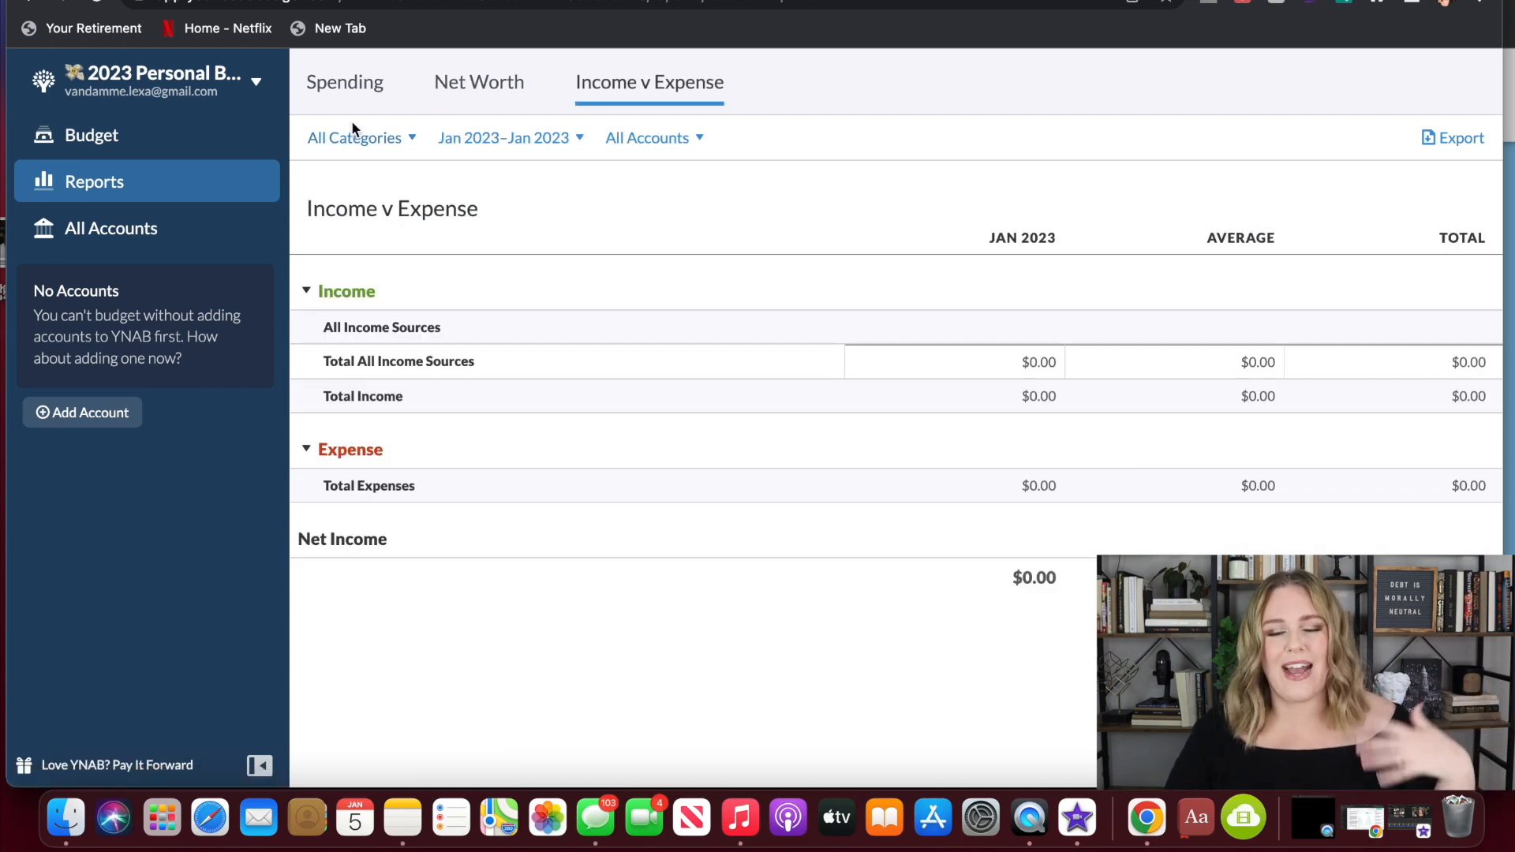
{"action": "left_click", "coordinate": [129, 232]}
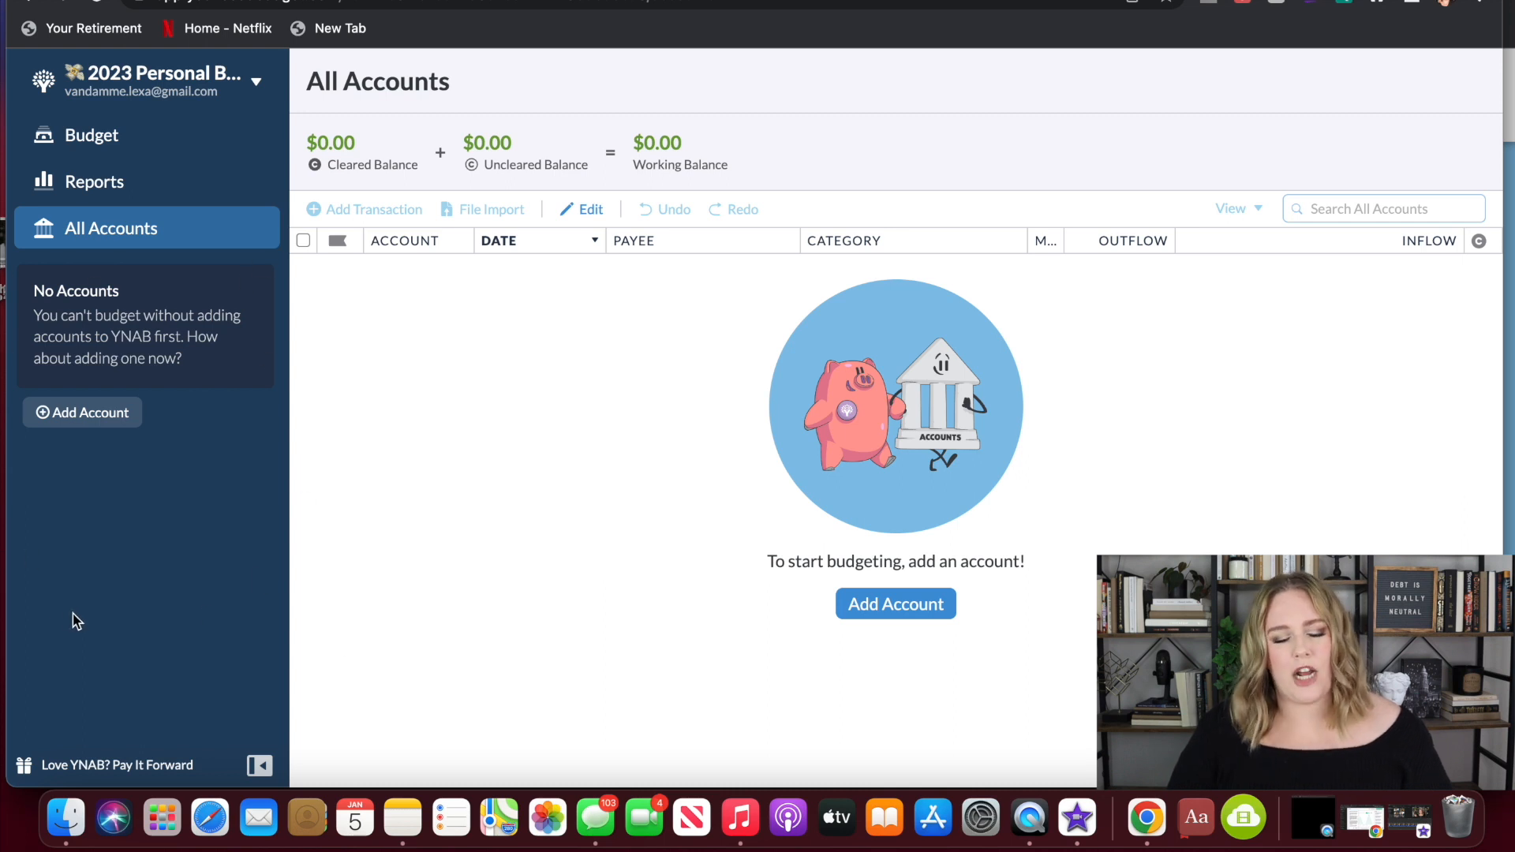
- Return to the January 2023 budget and examine its default category groups and categories from Bills to Quality of Life
{"action": "left_click", "coordinate": [124, 147]}
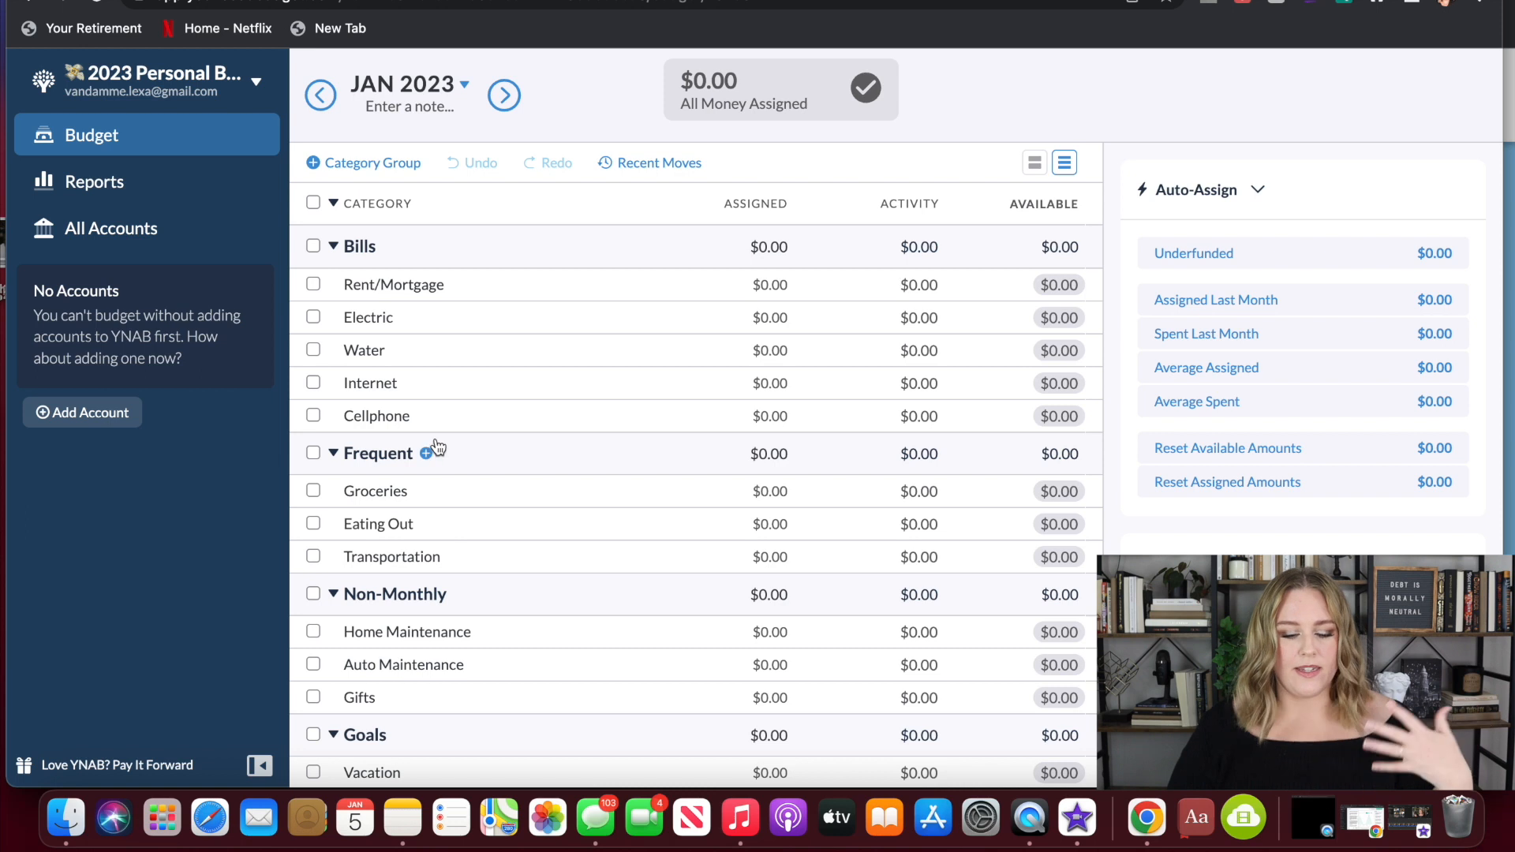
{"action": "scroll", "coordinate": [442, 442], "scroll_direction": "down", "scroll_amount": 4}
{"action": "scroll", "coordinate": [450, 588], "scroll_direction": "down", "scroll_amount": 1}
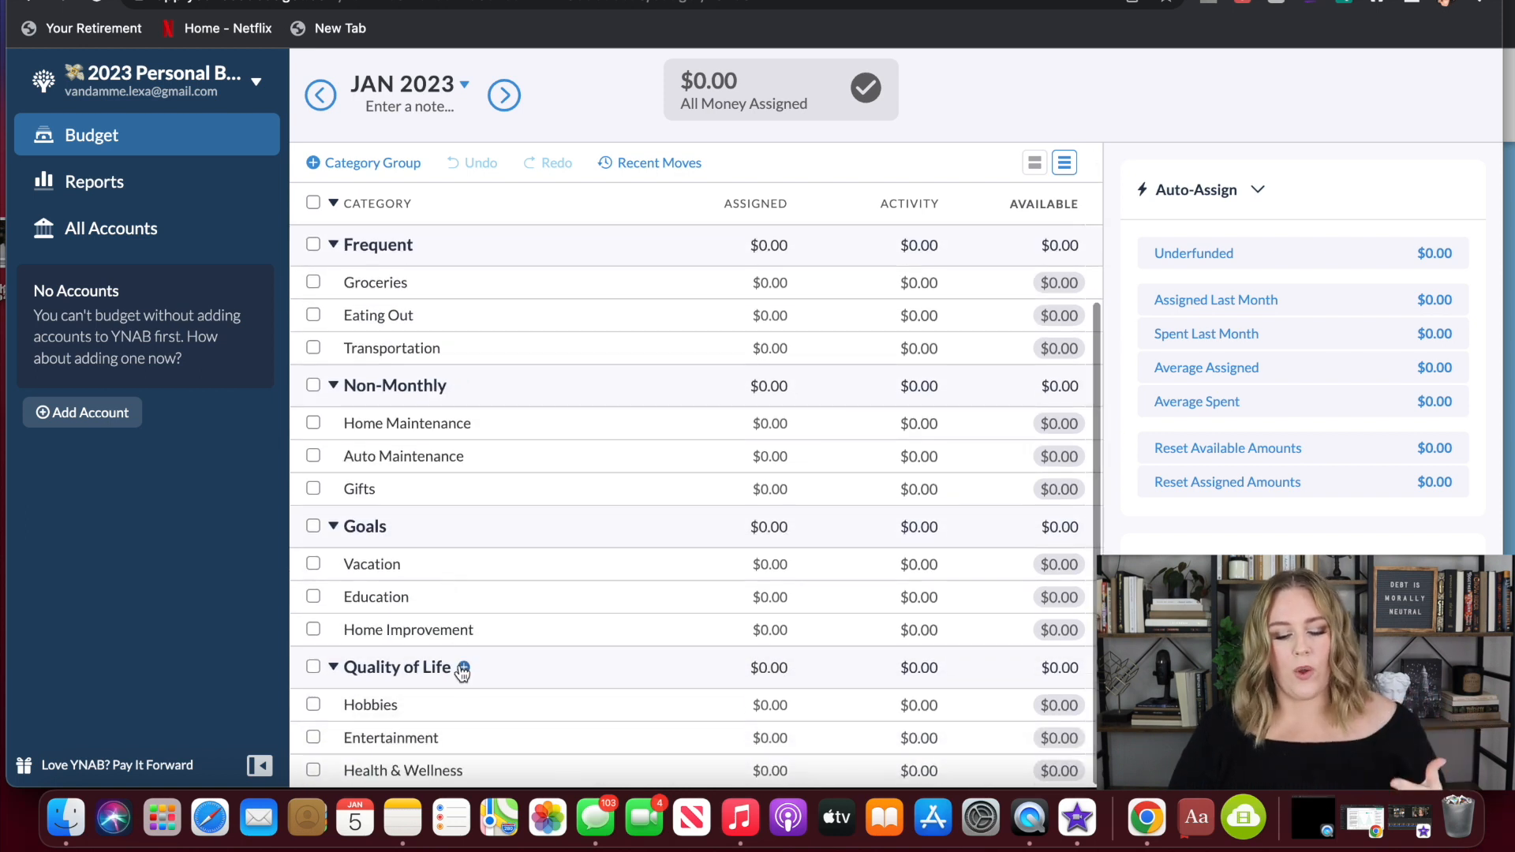
{"action": "scroll", "coordinate": [533, 666], "scroll_direction": "up", "scroll_amount": 5}
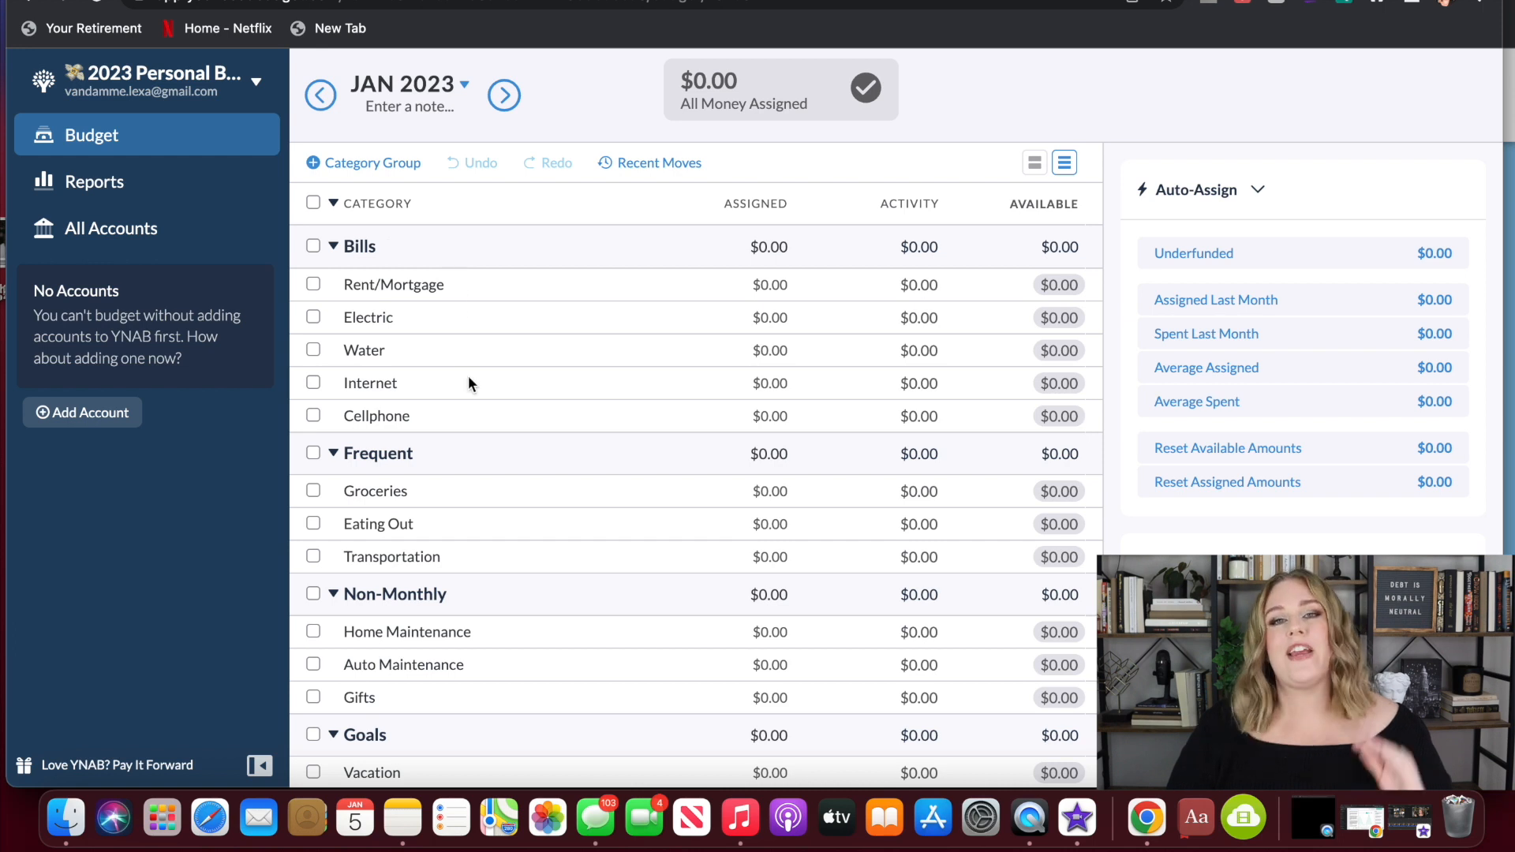
{"action": "scroll", "coordinate": [398, 304], "scroll_direction": "down", "scroll_amount": 5}
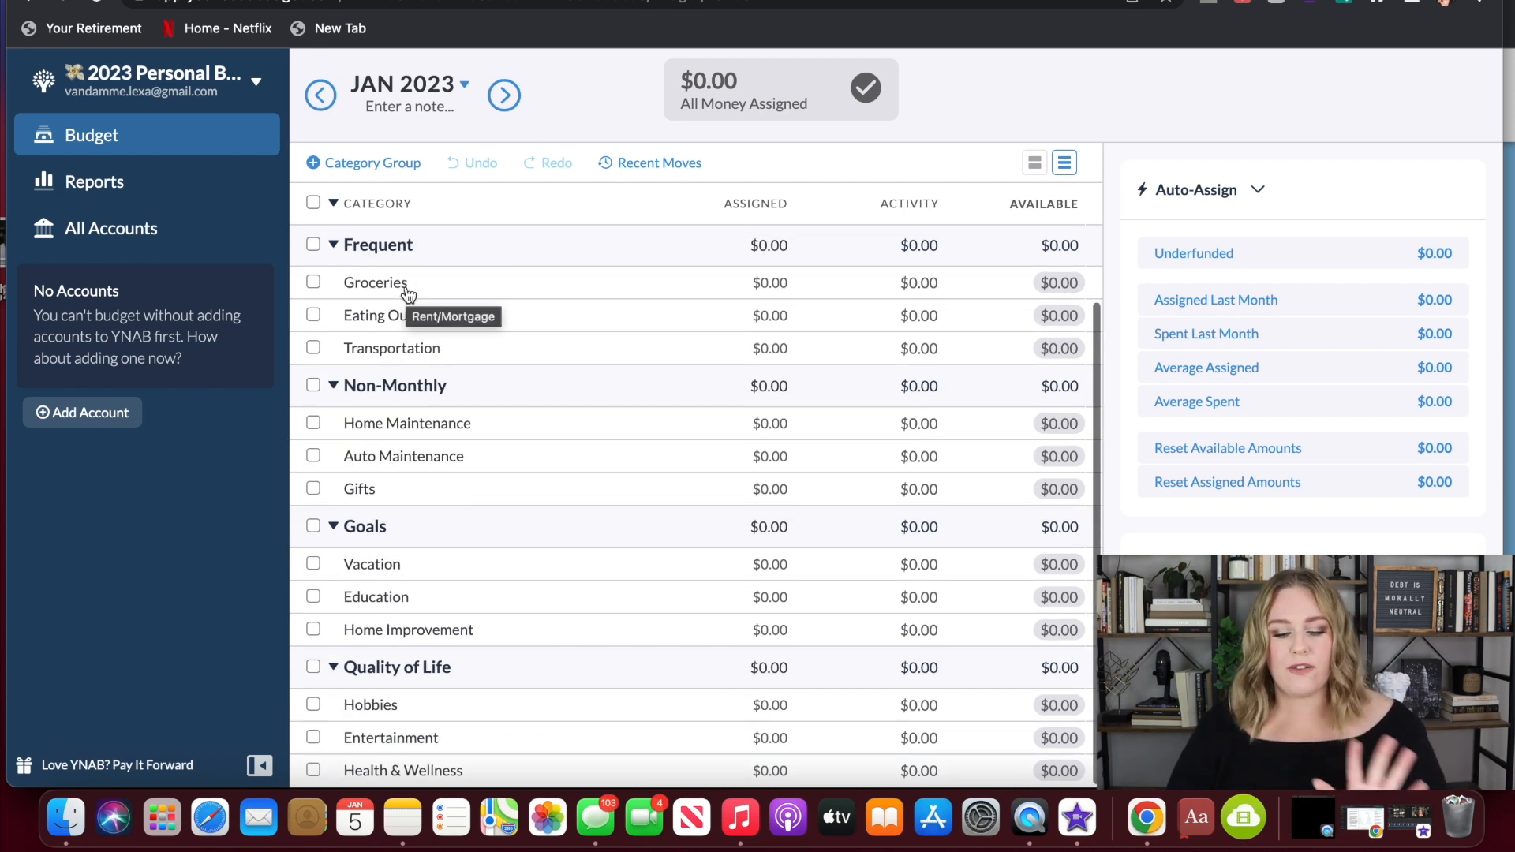
{"action": "scroll", "coordinate": [474, 426], "scroll_direction": "up", "scroll_amount": 2}
{"action": "scroll", "coordinate": [484, 446], "scroll_direction": "up", "scroll_amount": 3}
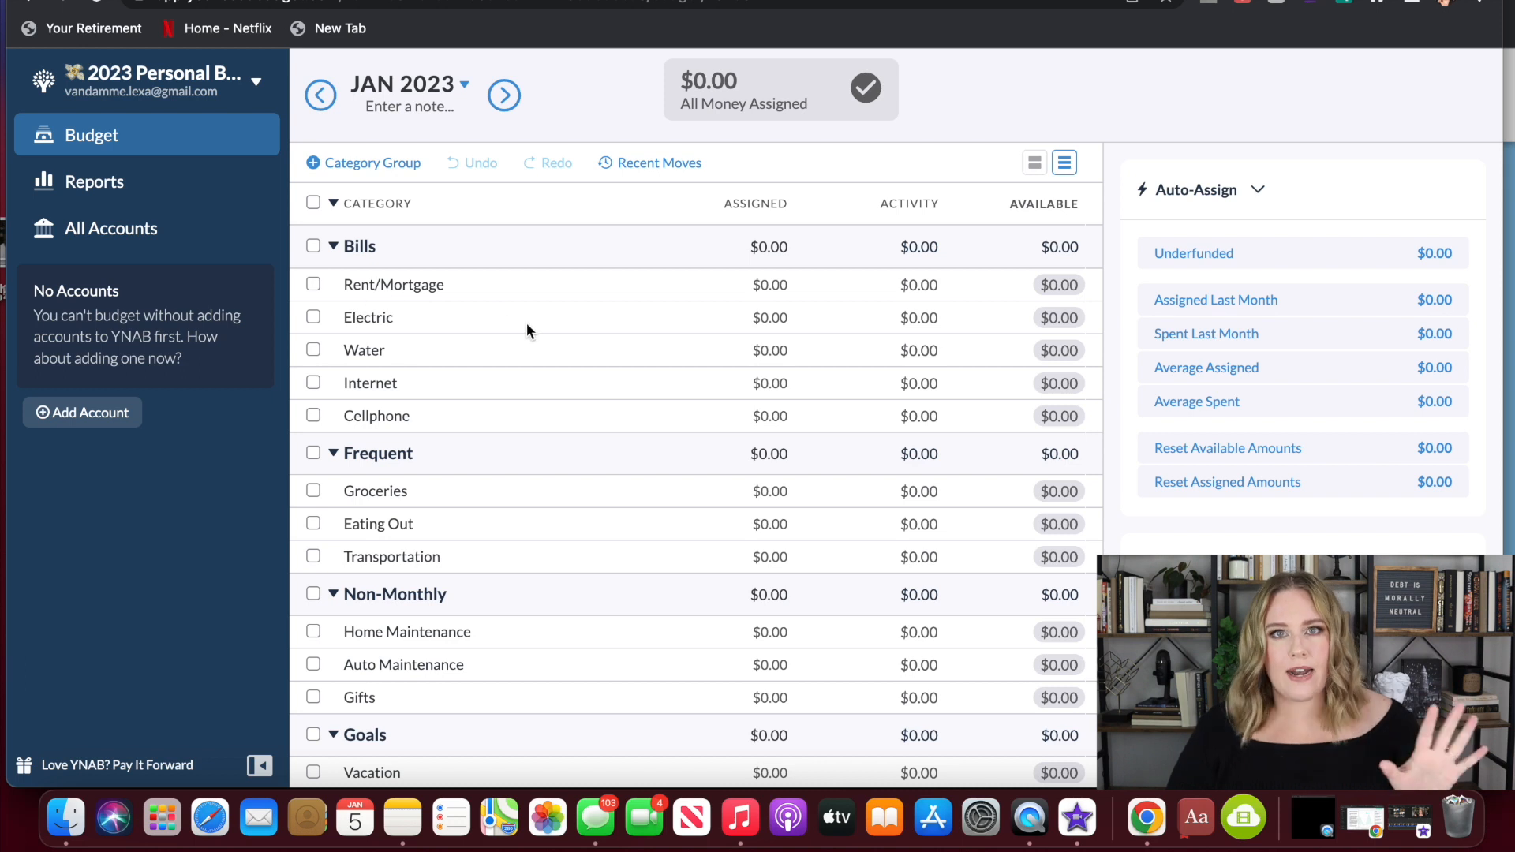
{"action": "scroll", "coordinate": [437, 260], "scroll_direction": "down", "scroll_amount": 1}
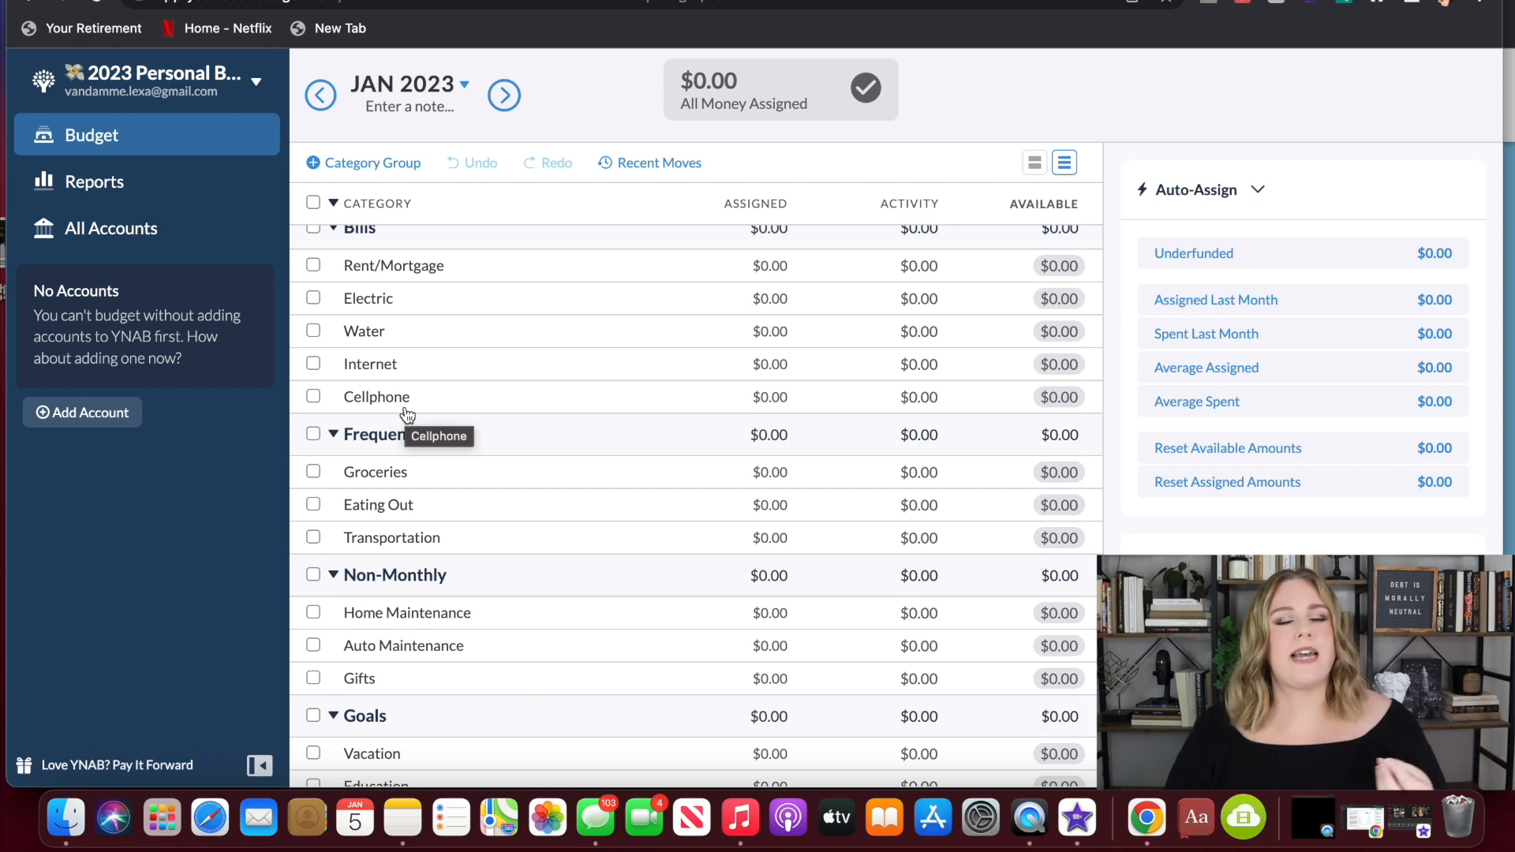
{"action": "scroll", "coordinate": [407, 414], "scroll_direction": "down", "scroll_amount": 3}
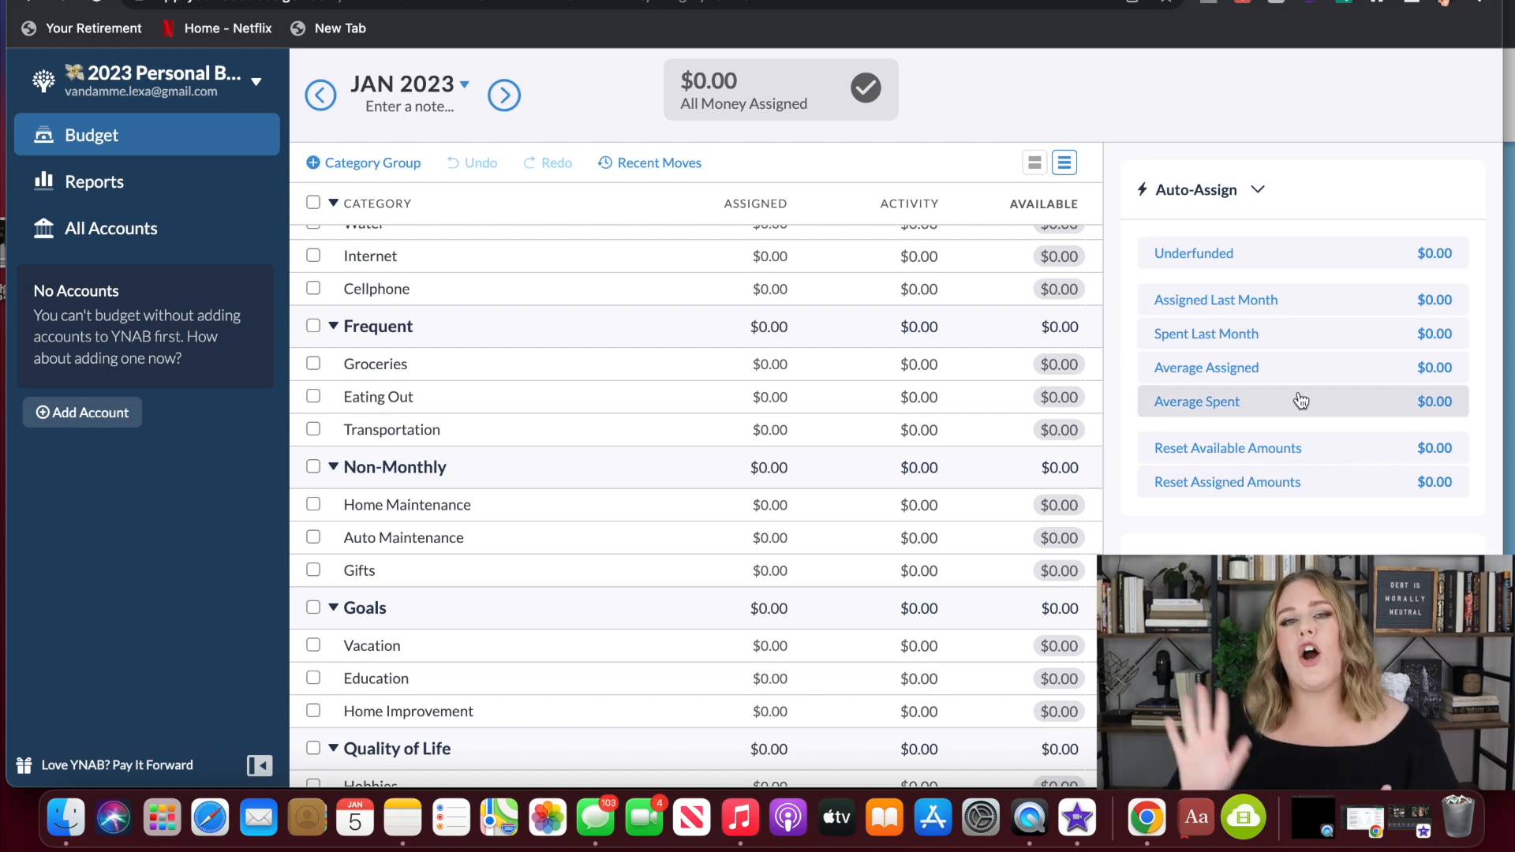
{"action": "scroll", "coordinate": [613, 367], "scroll_direction": "up", "scroll_amount": 3}
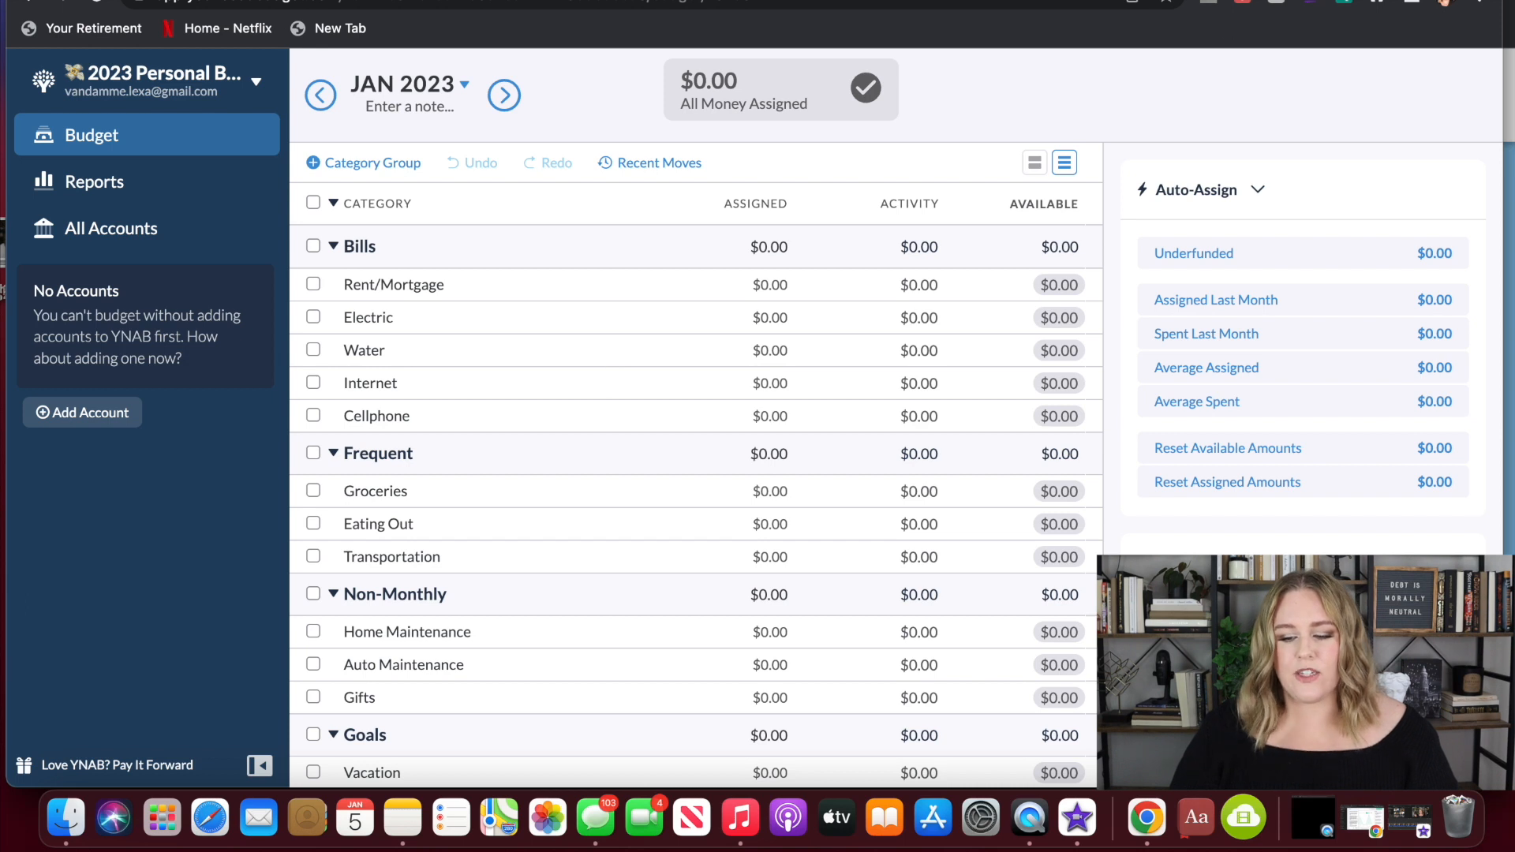
- Collapse the Bills, Frequent, Non-Monthly, Goals and Quality of Life category groups
{"action": "left_click", "coordinate": [371, 282]}
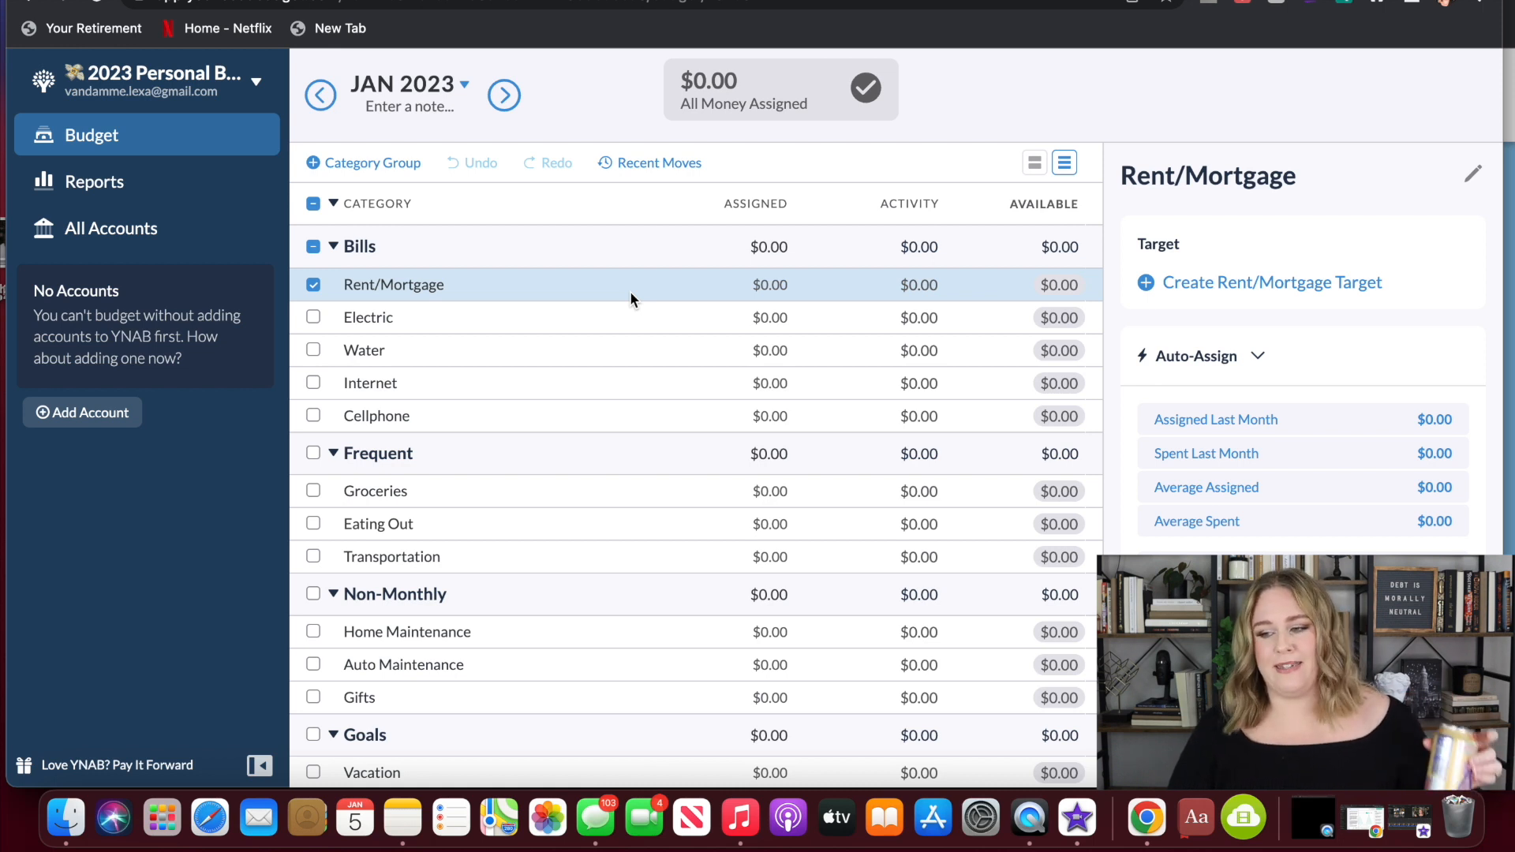
{"action": "left_click", "coordinate": [335, 247]}
{"action": "left_click", "coordinate": [334, 248]}
{"action": "left_click", "coordinate": [334, 248]}
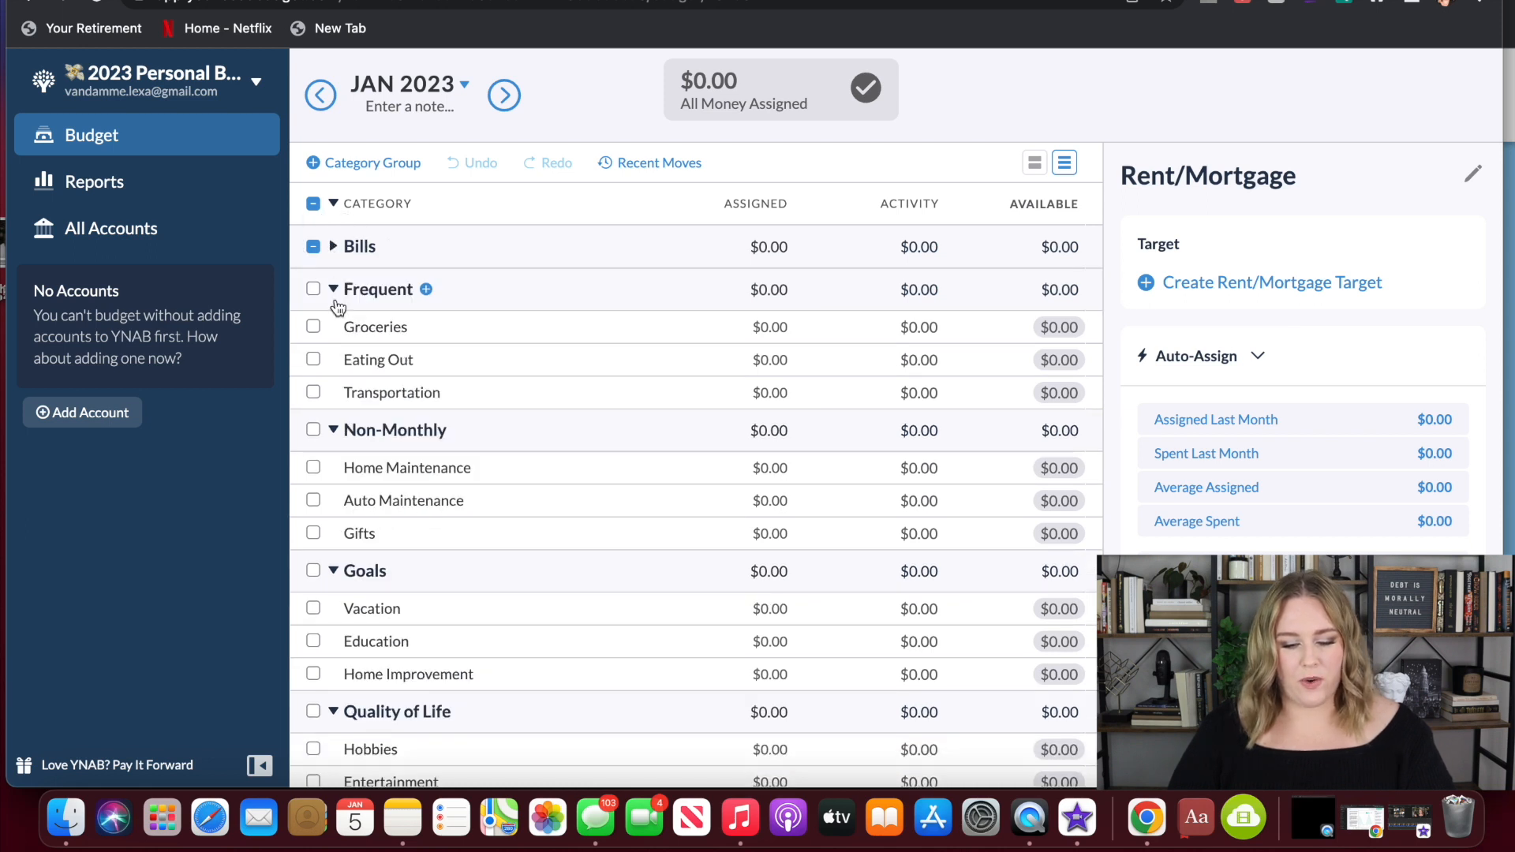
{"action": "left_click", "coordinate": [333, 289]}
{"action": "left_click", "coordinate": [333, 331]}
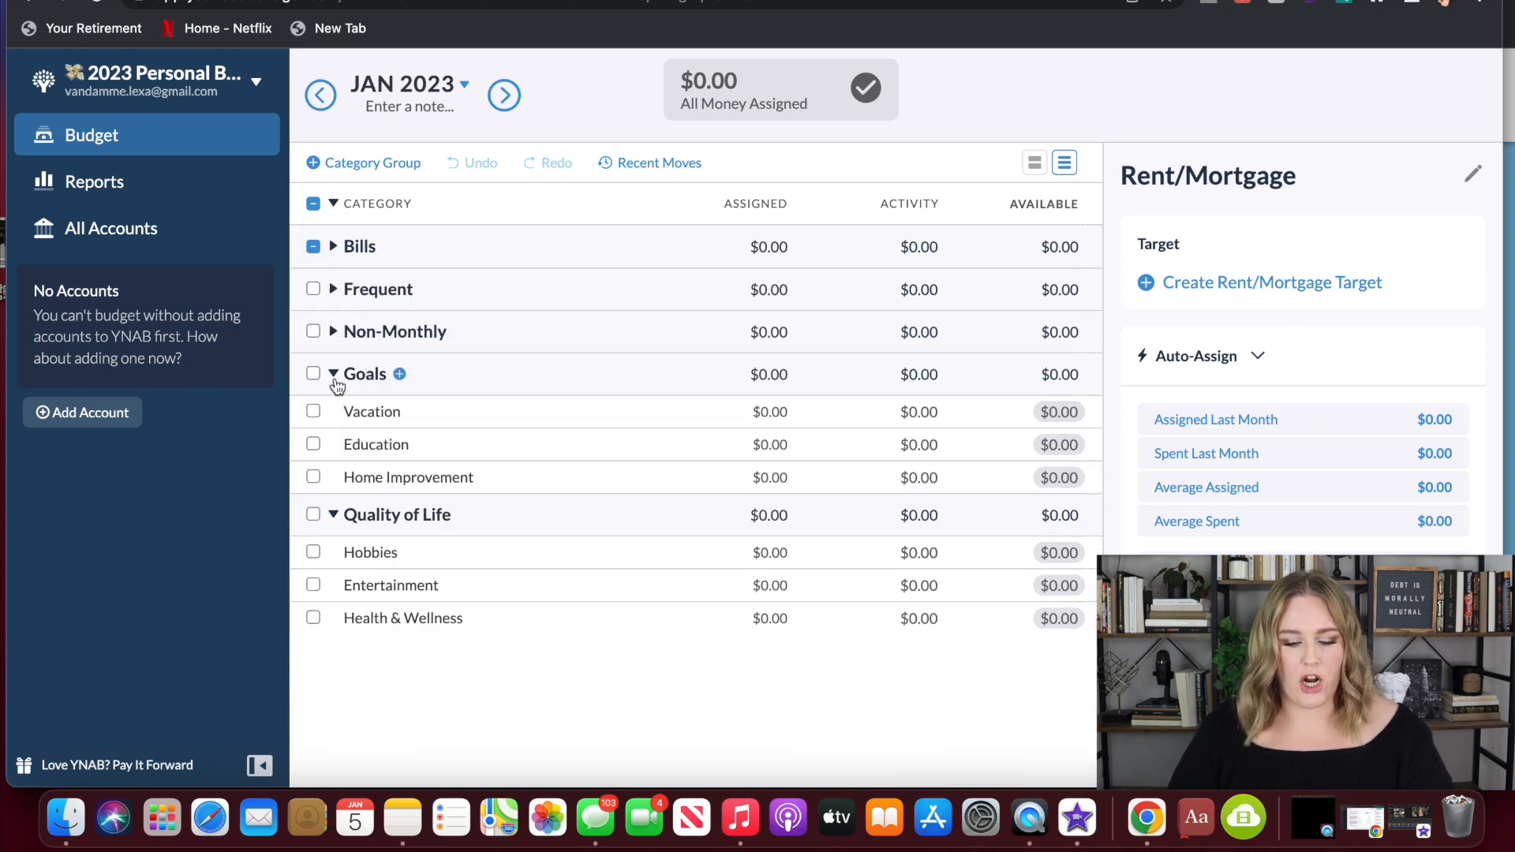
{"action": "left_click", "coordinate": [333, 374]}
{"action": "left_click", "coordinate": [333, 416]}
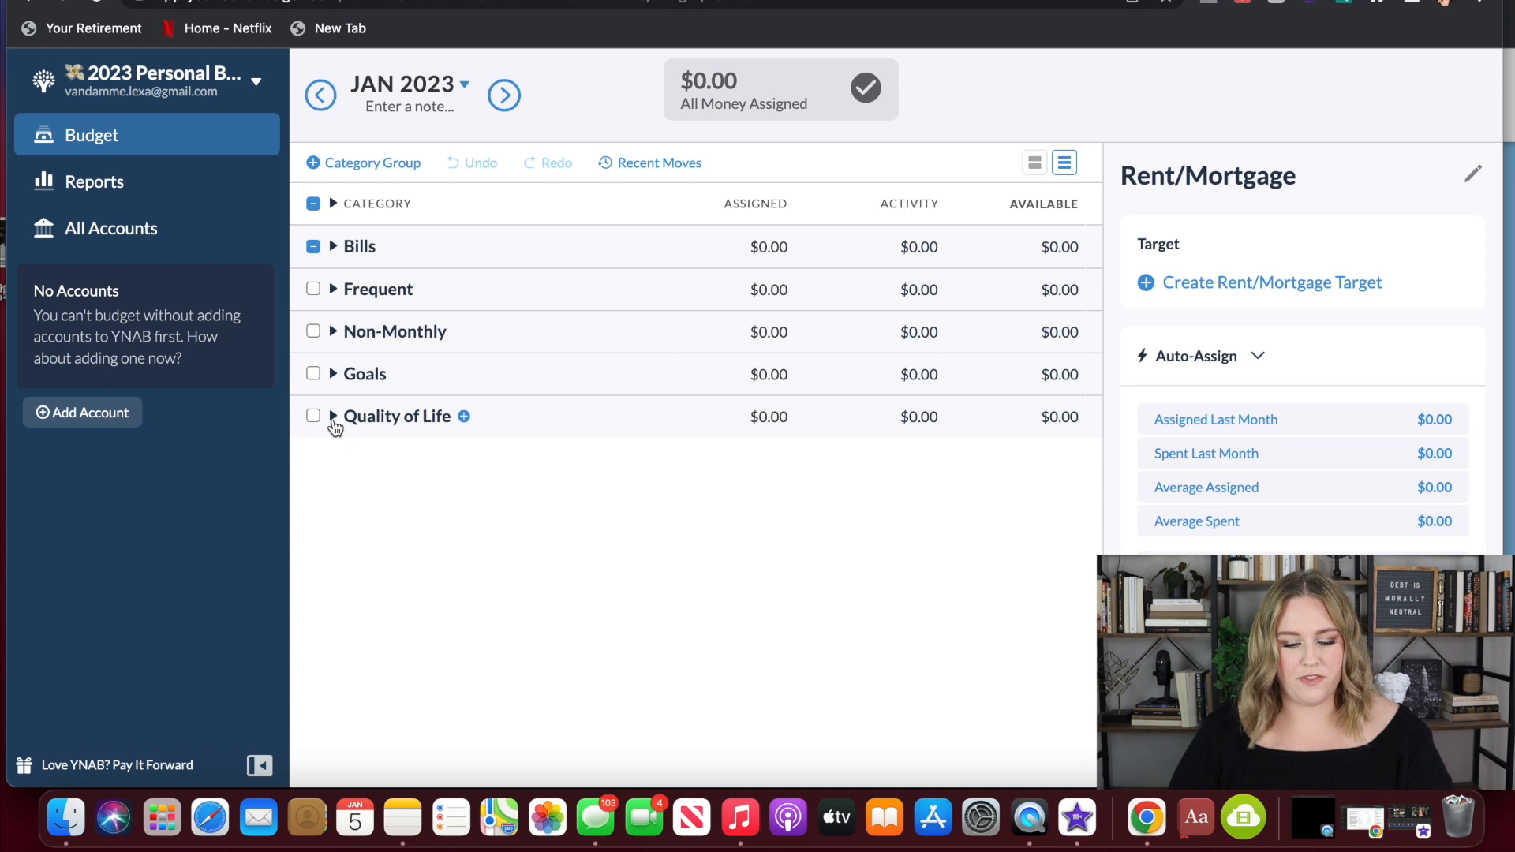
- Delete the Bills, Frequent, Non-Monthly and Goals category groups
{"action": "left_click", "coordinate": [456, 247]}
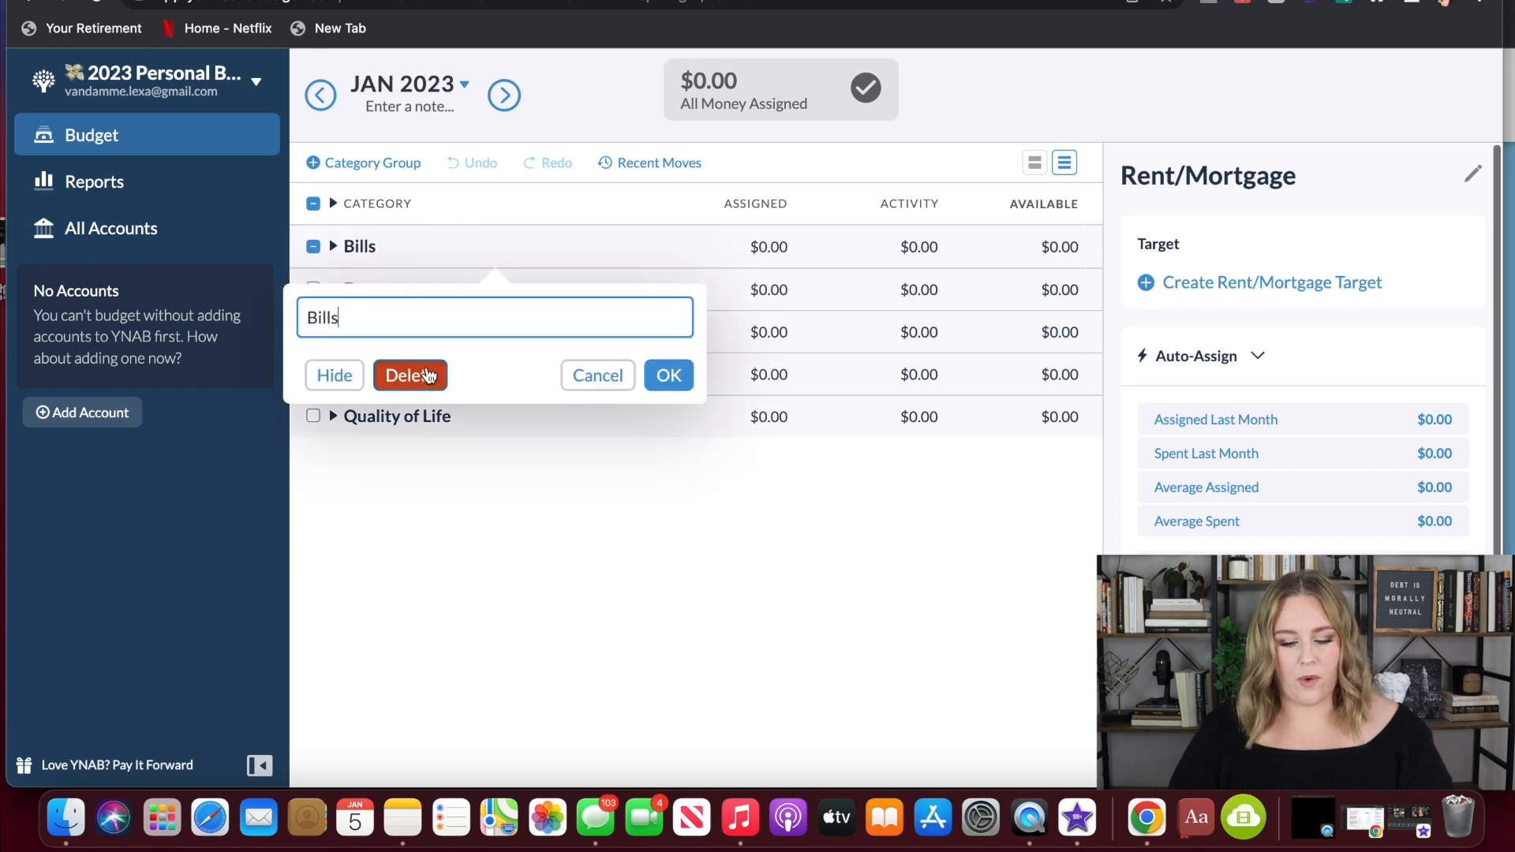
{"action": "left_click", "coordinate": [410, 375]}
{"action": "left_click", "coordinate": [466, 255]}
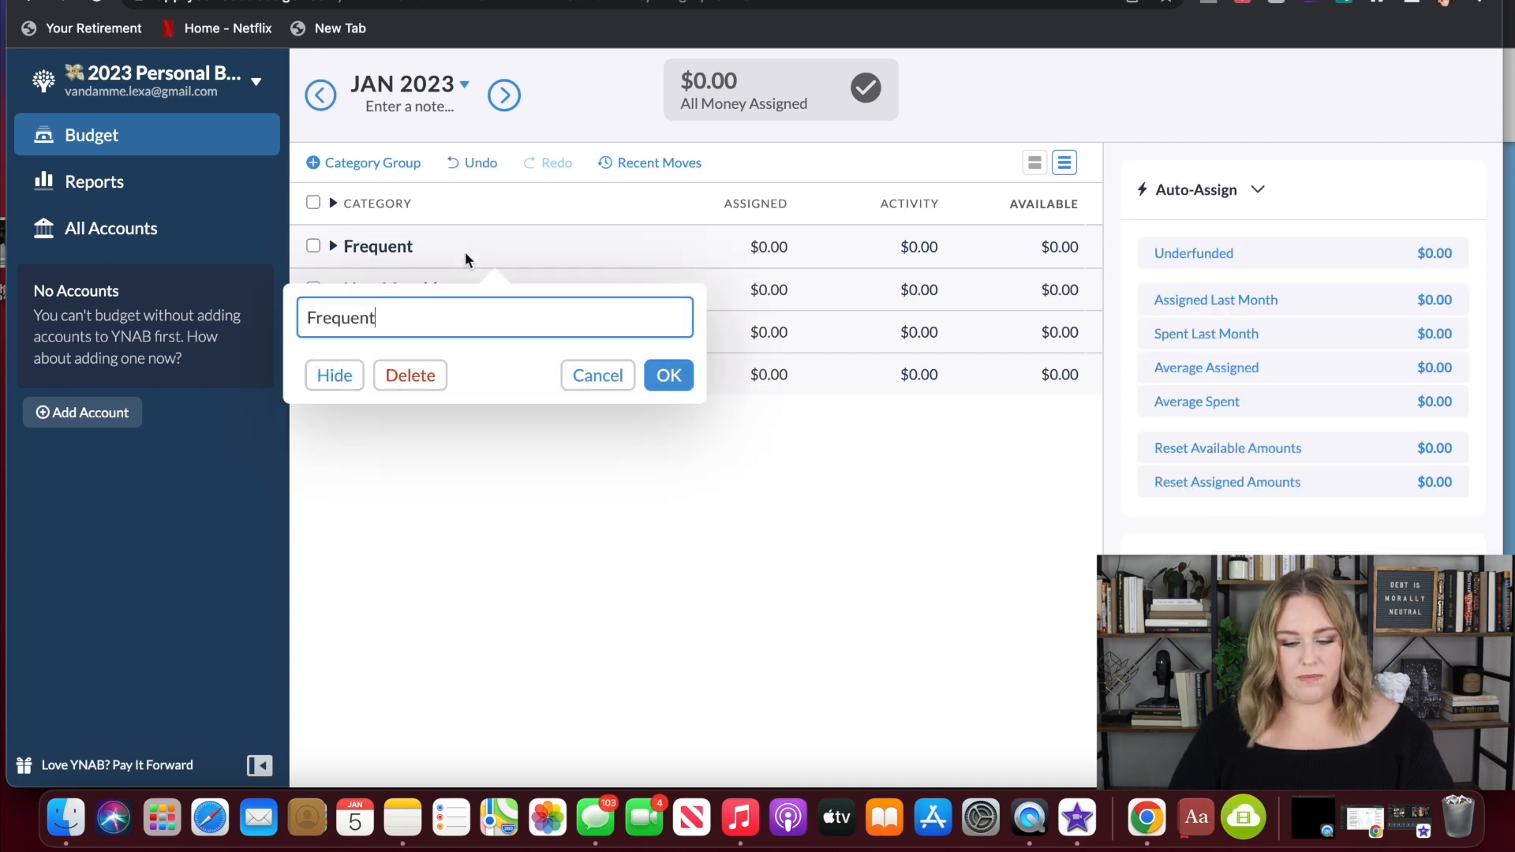
{"action": "left_click", "coordinate": [409, 372]}
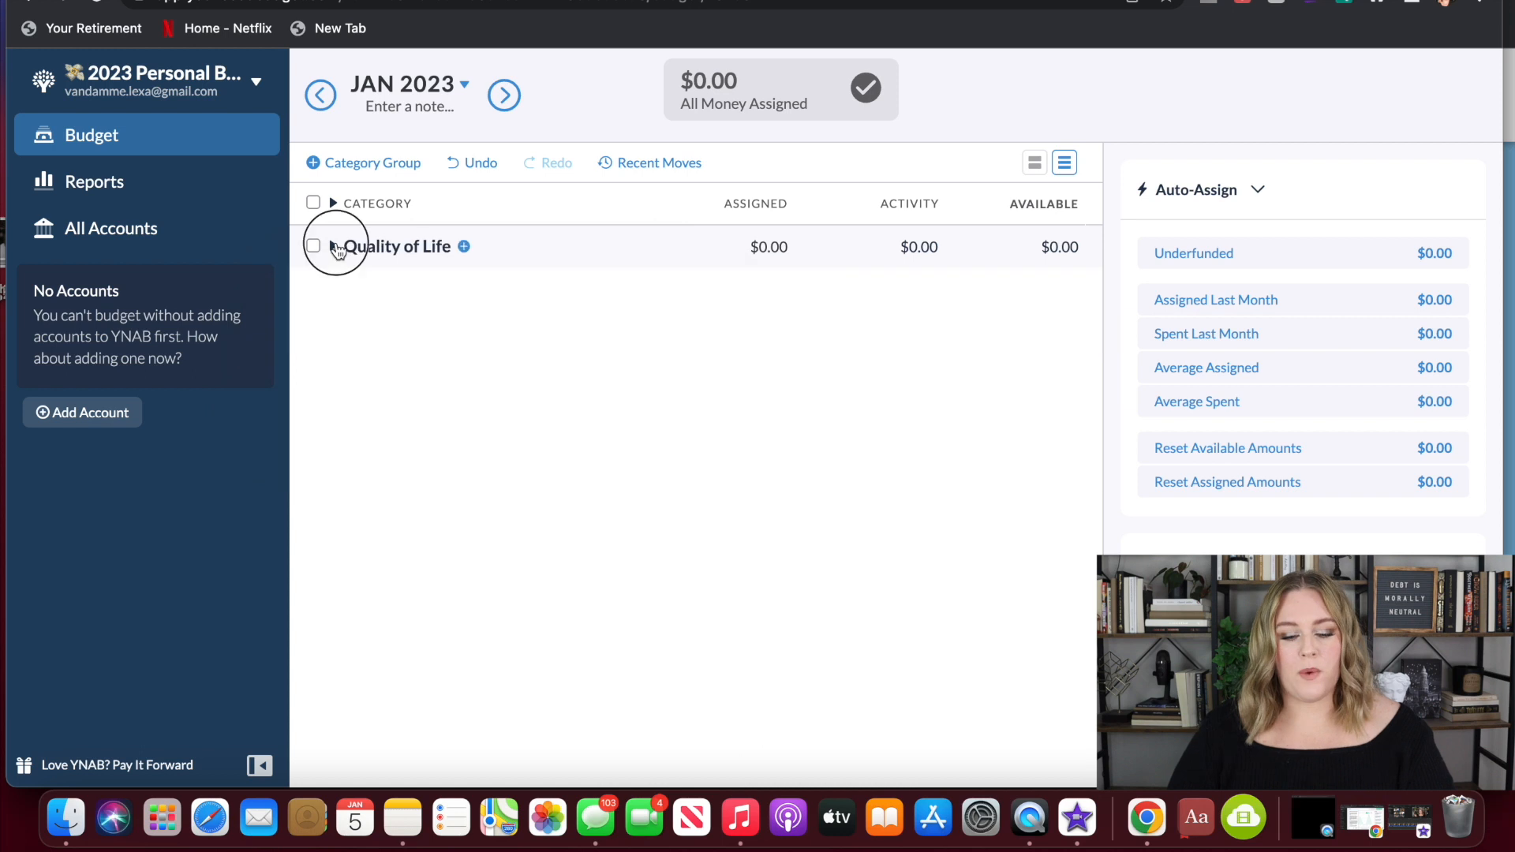
- Delete the Hobbies category inside Quality of Life, followed by the whole Quality of Life group
{"action": "left_click", "coordinate": [333, 246]}
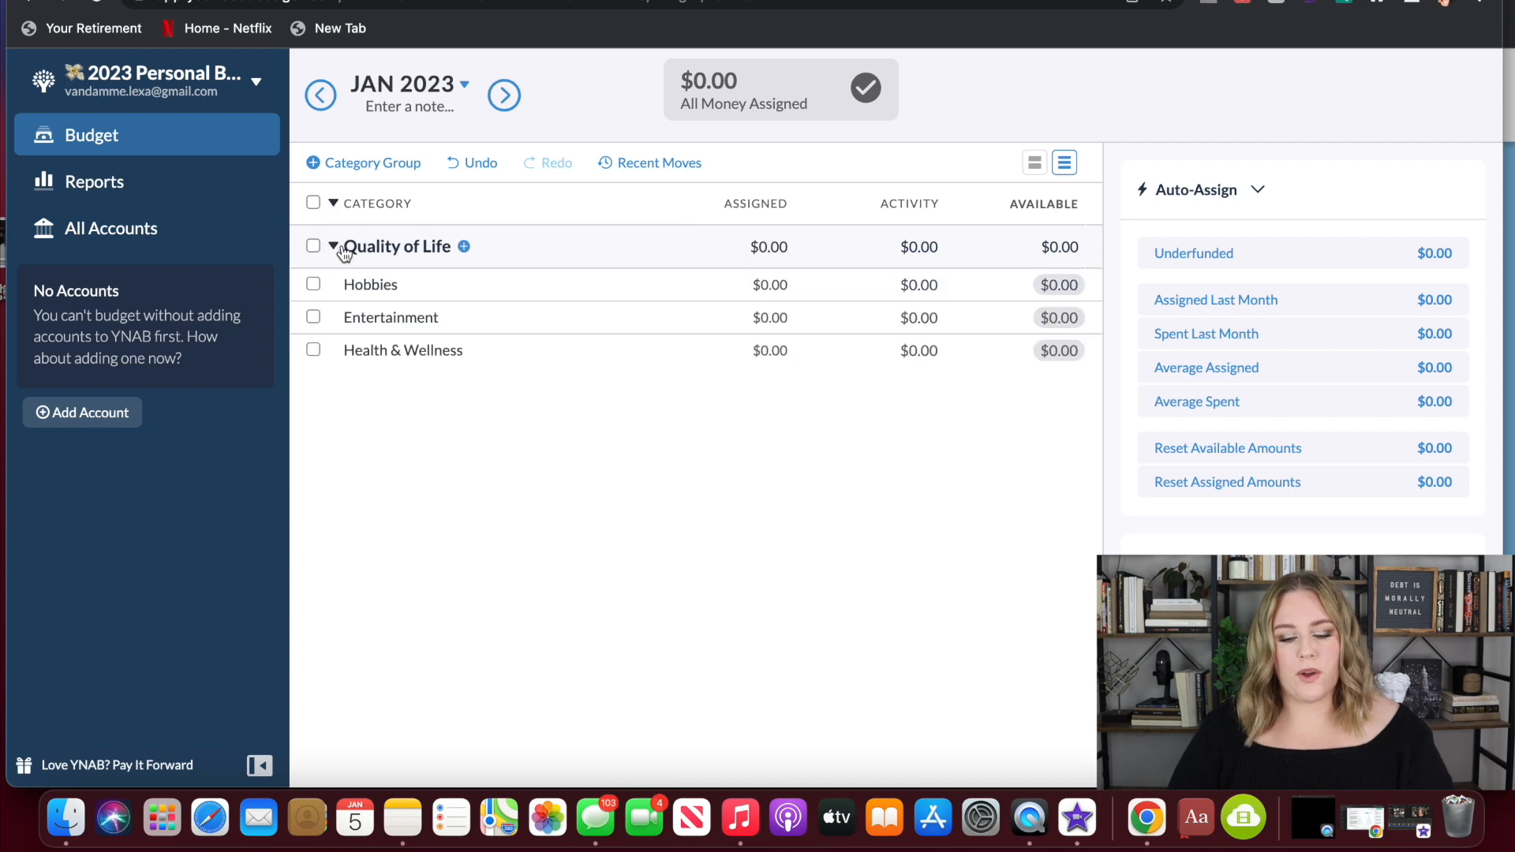
{"action": "left_click", "coordinate": [484, 286]}
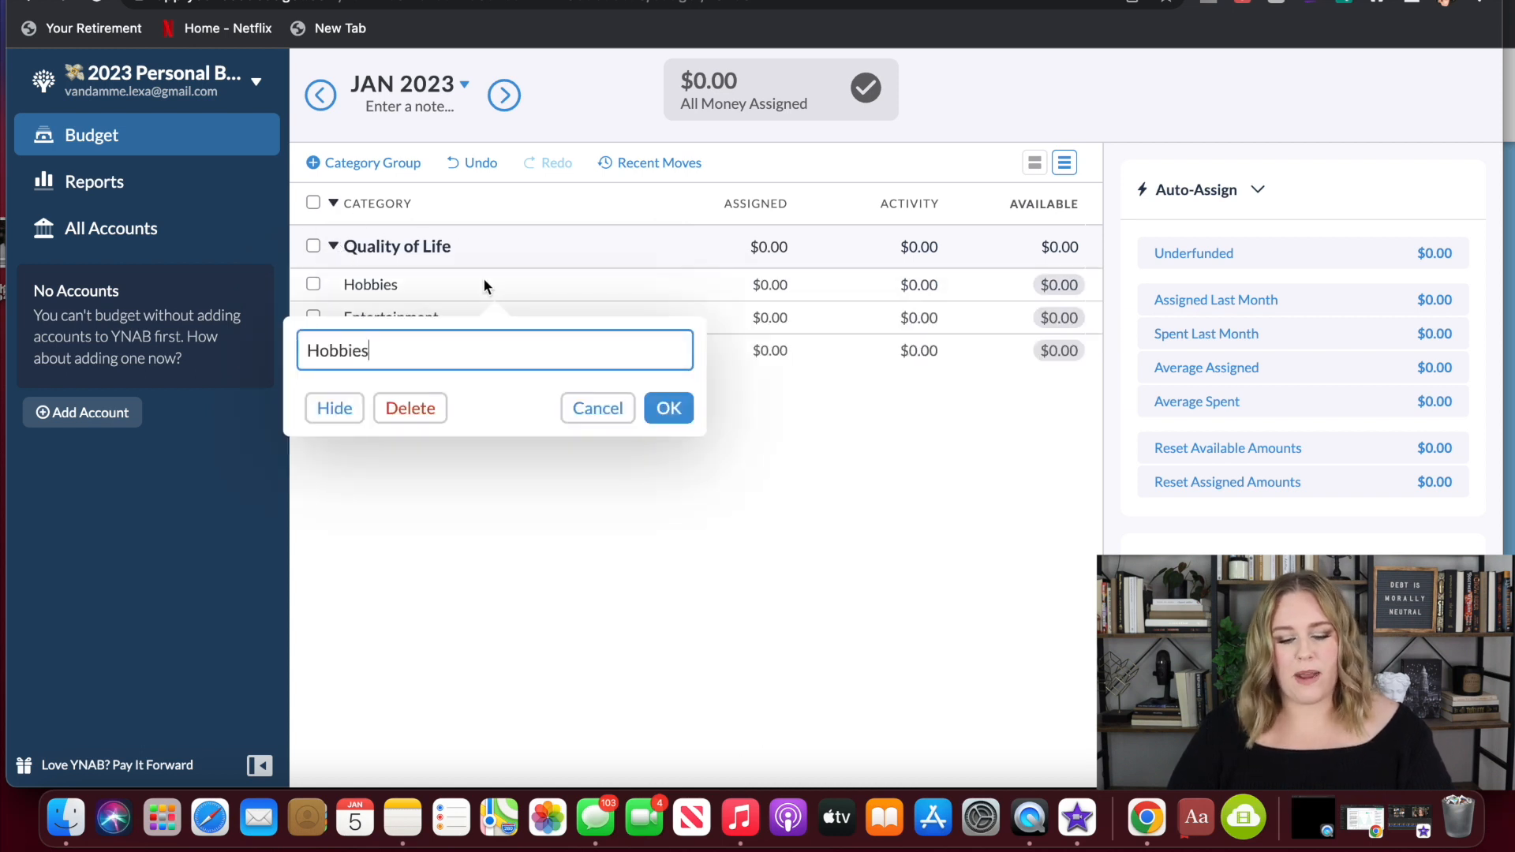
{"action": "left_click", "coordinate": [410, 409]}
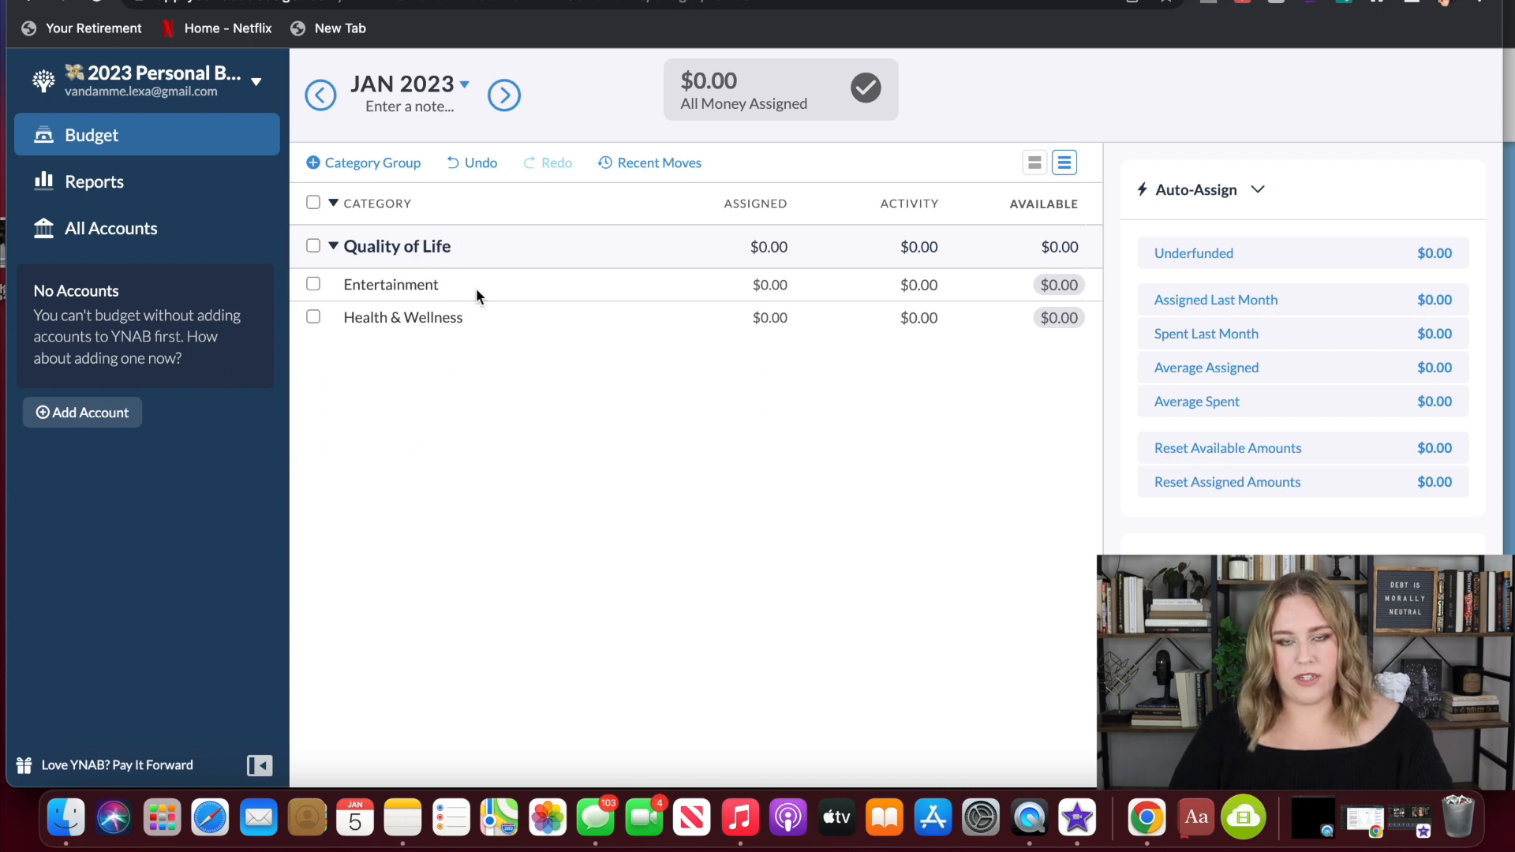
{"action": "left_click", "coordinate": [499, 258]}
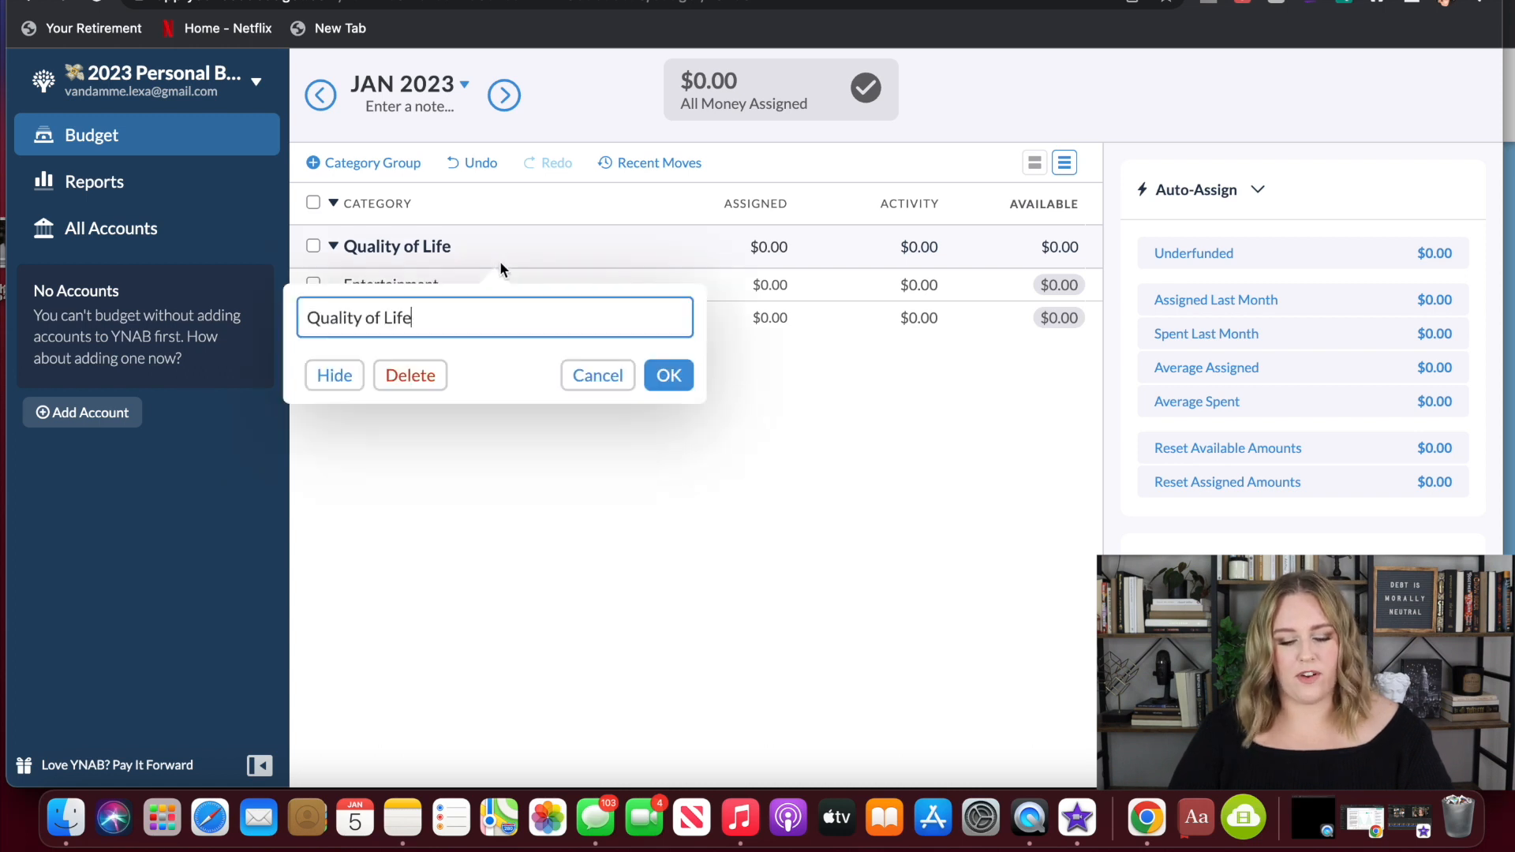
{"action": "left_click", "coordinate": [406, 377]}
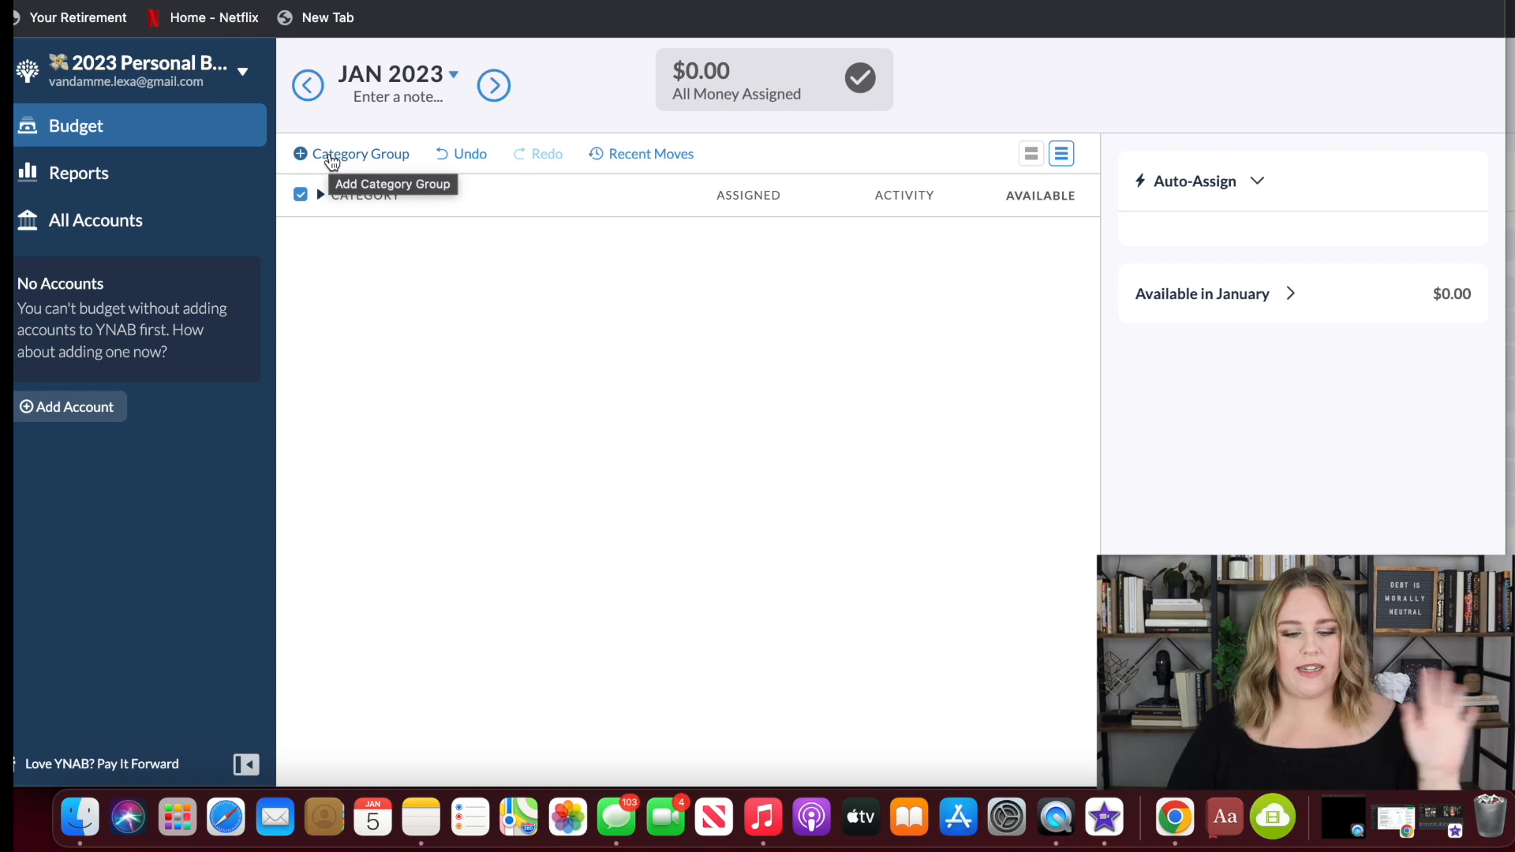
- Add three category groups named FIXED EXPENSES, VARIABLE EXPENSES and SINKING FUNDS
{"action": "left_click", "coordinate": [332, 162]}
{"action": "type", "text": "FIXED "}
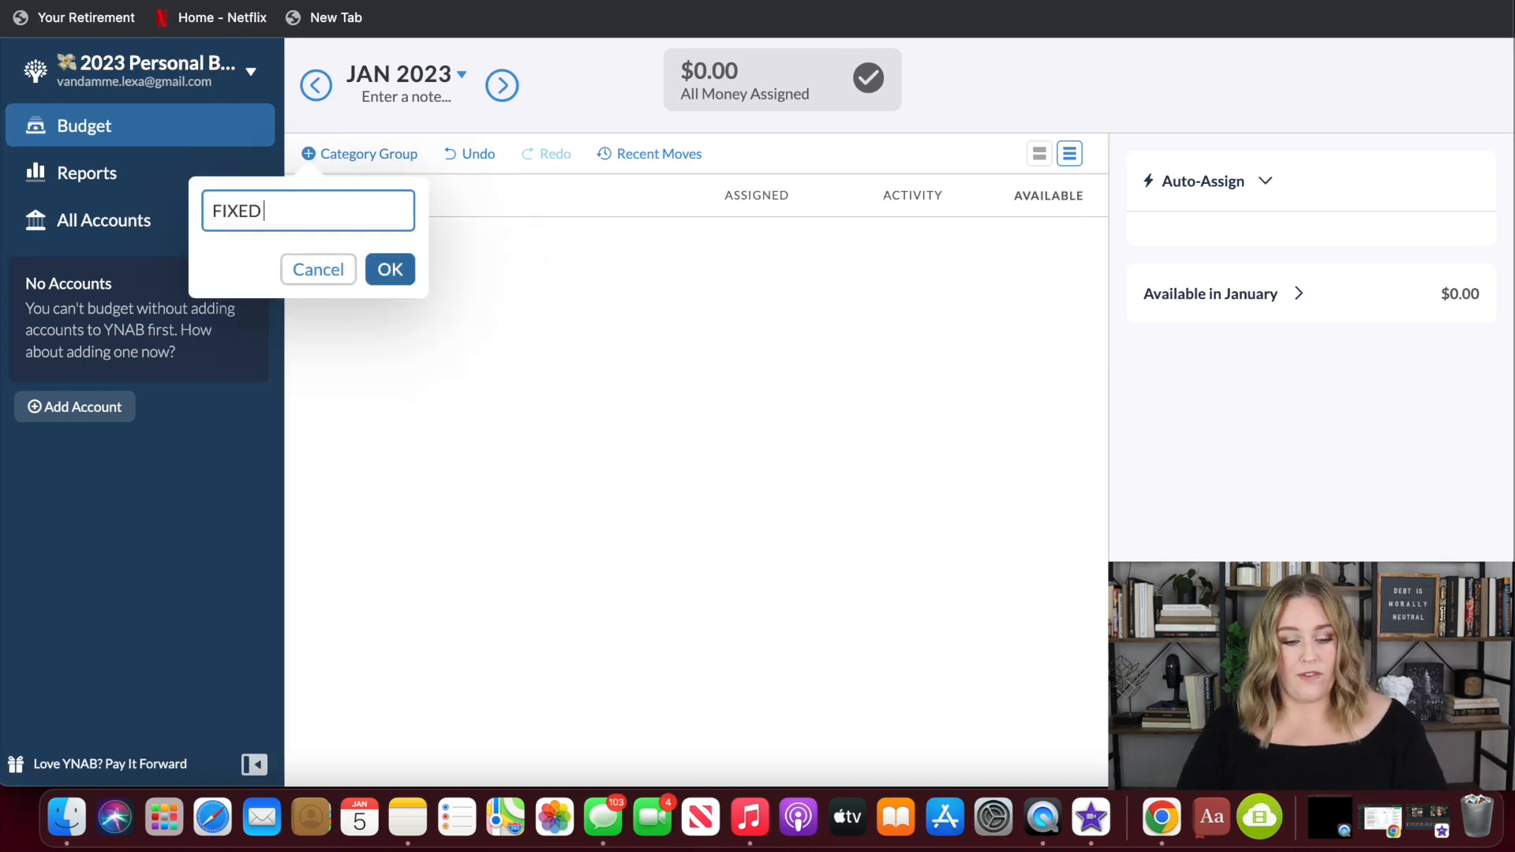
{"action": "type", "text": "EXPENSES"}
{"action": "key", "text": "Return"}
{"action": "type", "text": "VARIABLE EXPENSES"}
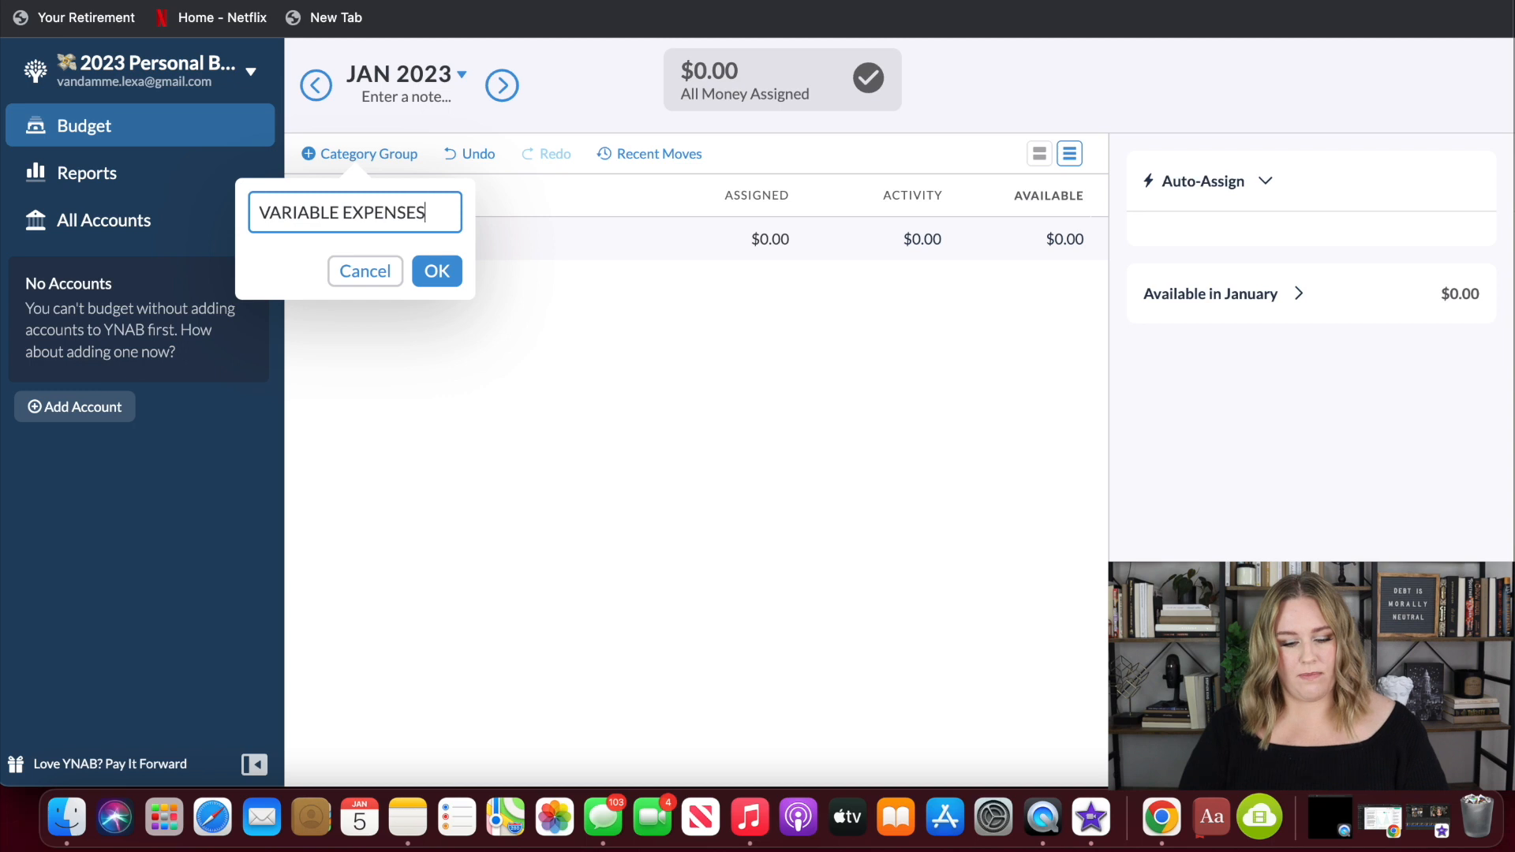
{"action": "key", "text": "Return"}
{"action": "key", "text": "Return"}
{"action": "type", "text": "SINKING FUNDS"}
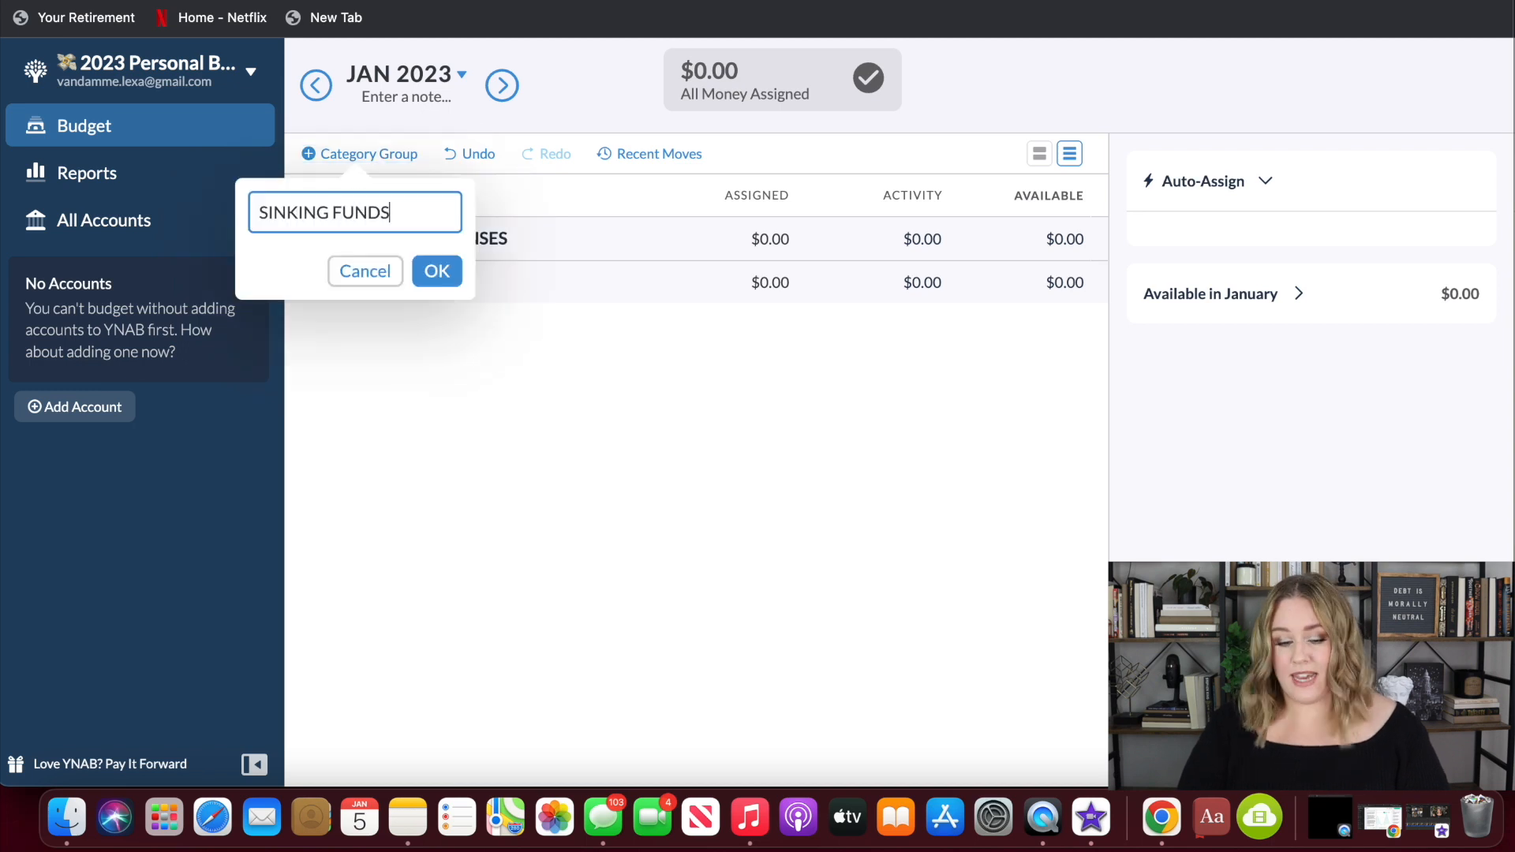
{"action": "key", "text": "Return"}
- Add two more category groups named INVESTMENTS and DEBT PAYMENTS
{"action": "left_click", "coordinate": [375, 194]}
{"action": "left_click", "coordinate": [315, 155]}
{"action": "type", "text": "INVESTMENTS"}
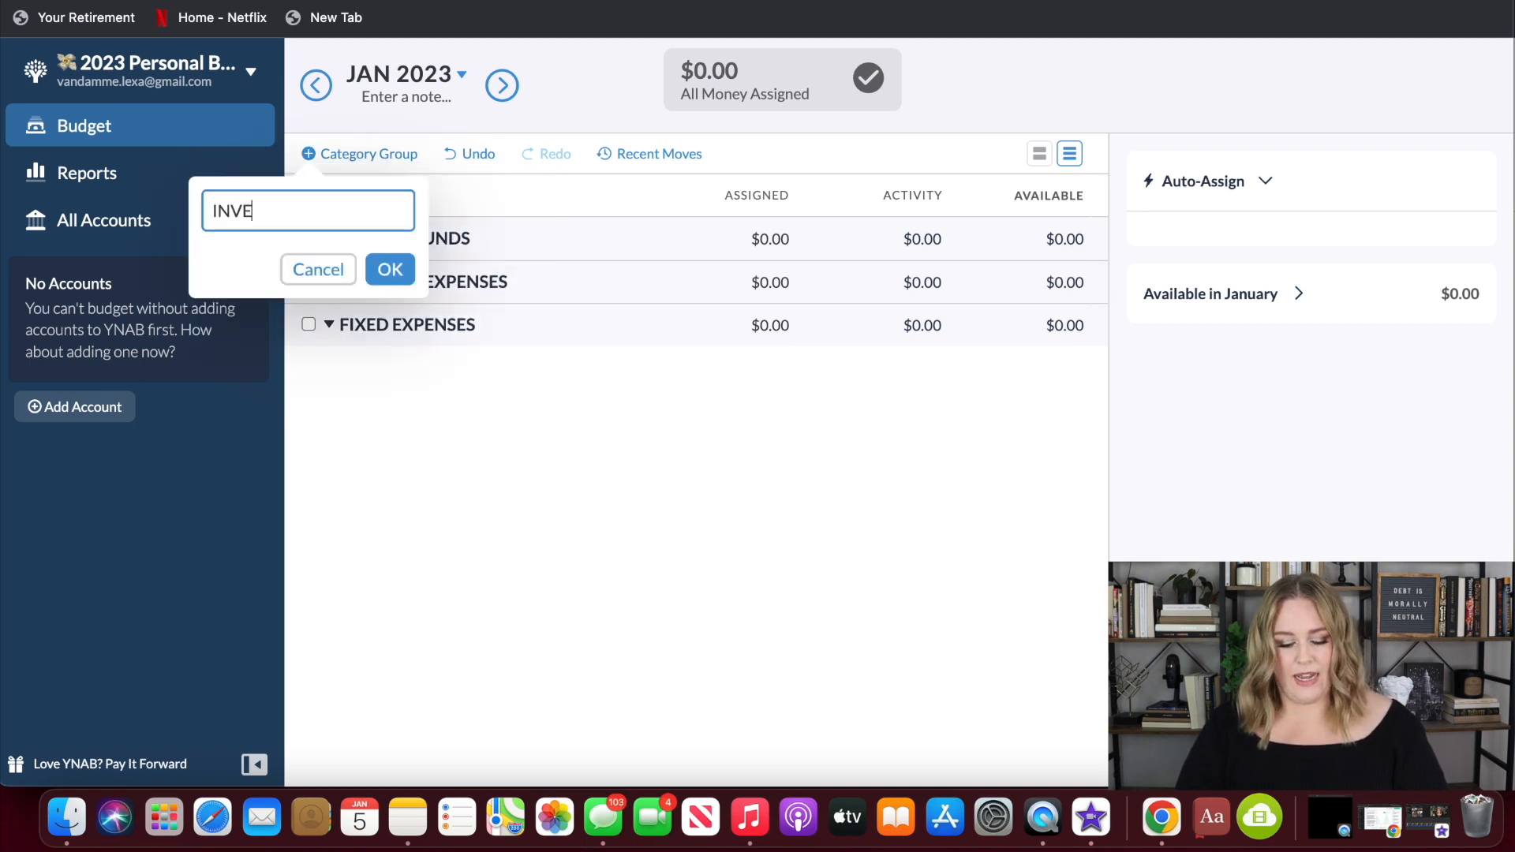
{"action": "left_click", "coordinate": [390, 269]}
{"action": "key", "text": "Return"}
{"action": "type", "text": "DEBT PAYMENTS"}
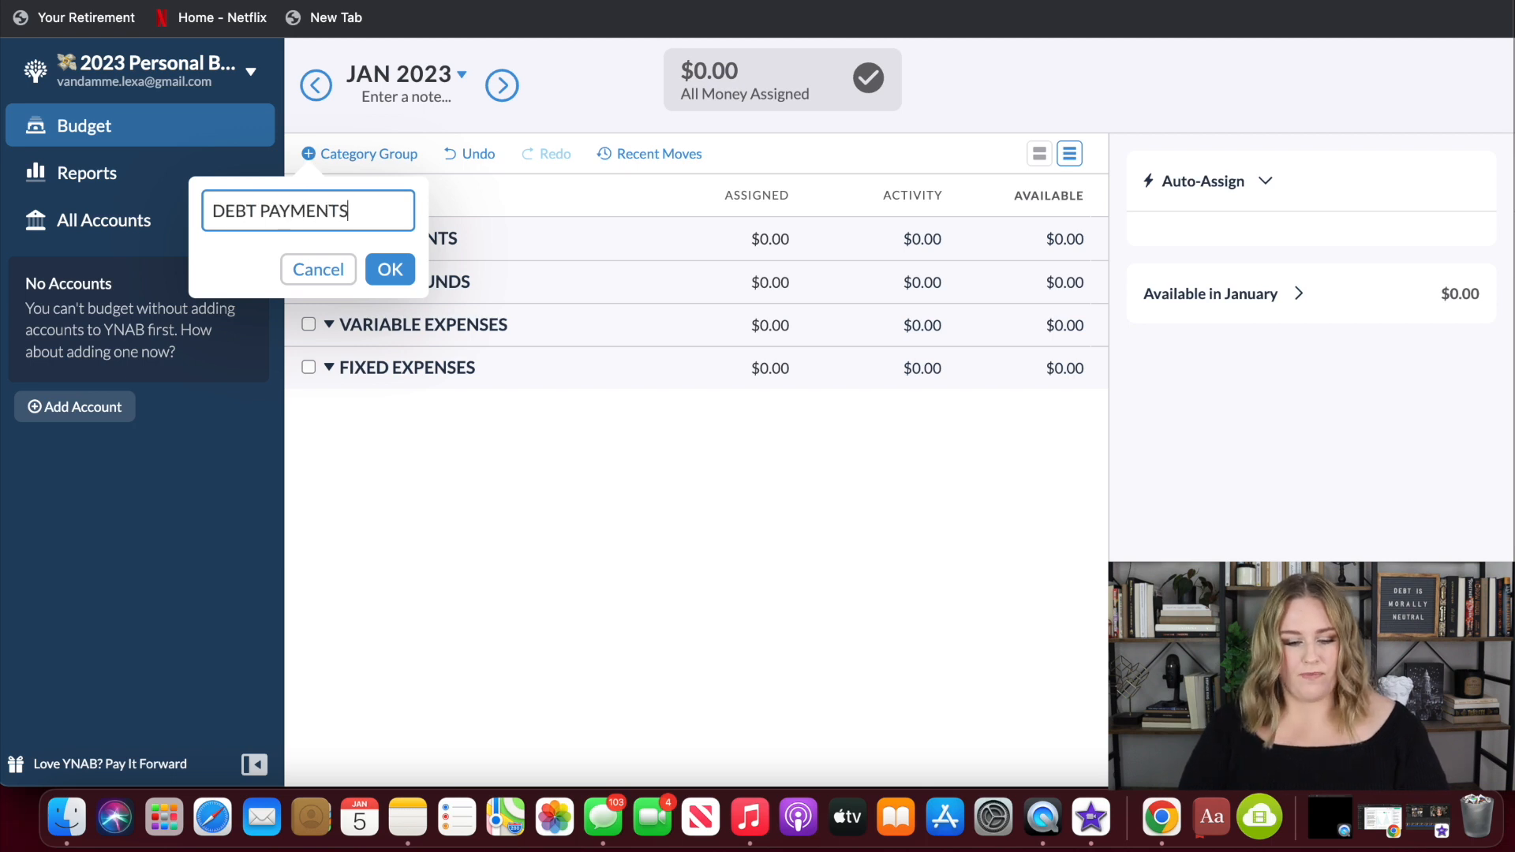
{"action": "key", "text": "Return"}
- Reorder the category groups as FIXED EXPENSES, VARIABLE EXPENSES, SINKING FUNDS, INVESTMENTS and DEBT PAYMENTS
{"action": "left_click_drag", "start_coordinate": [401, 409], "coordinate": [396, 244]}
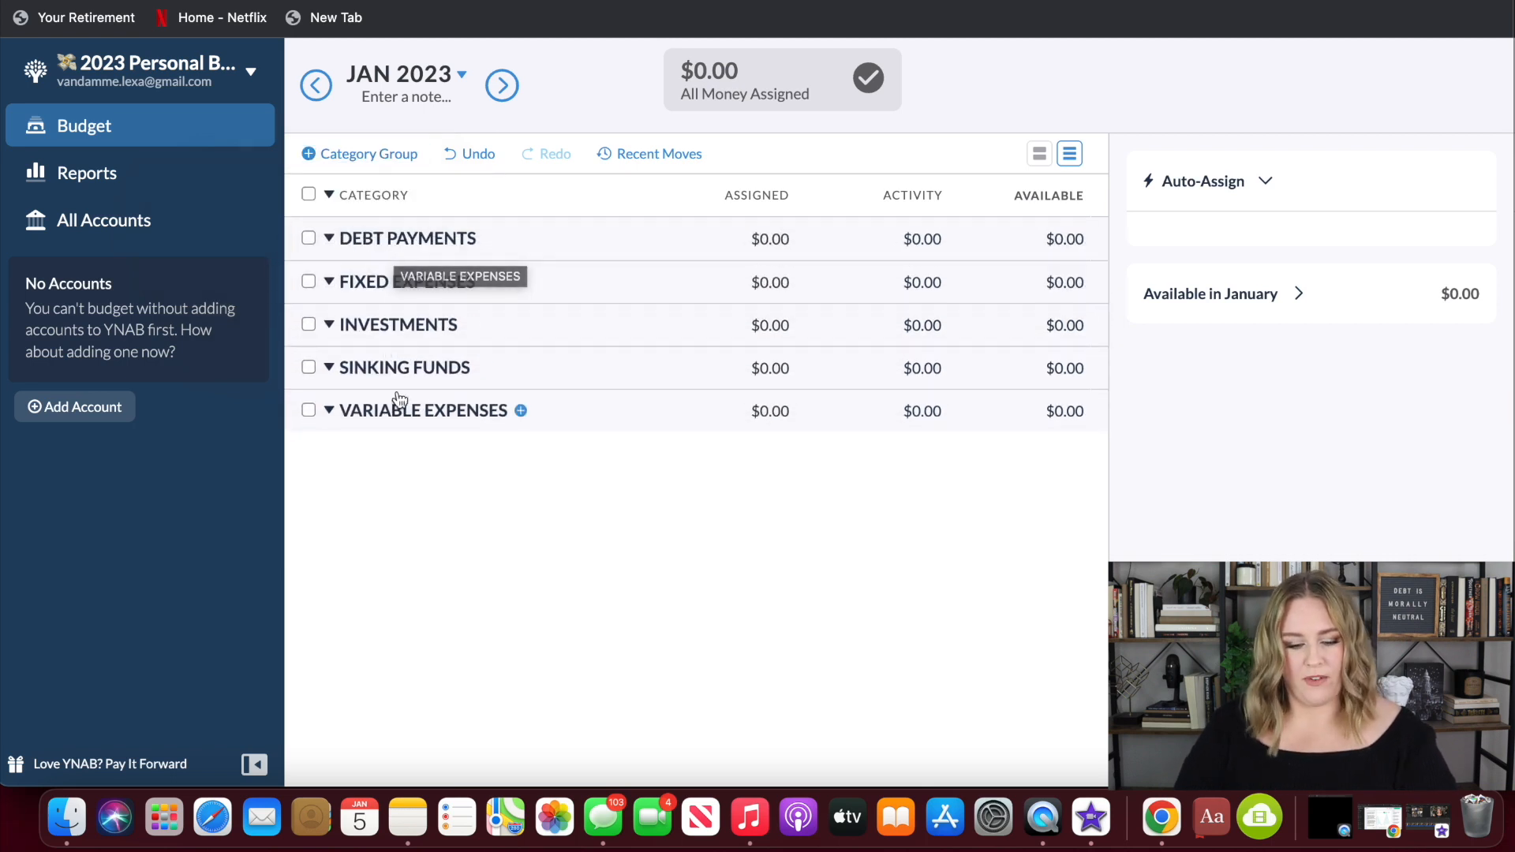
{"action": "left_click_drag", "start_coordinate": [390, 403], "coordinate": [401, 212]}
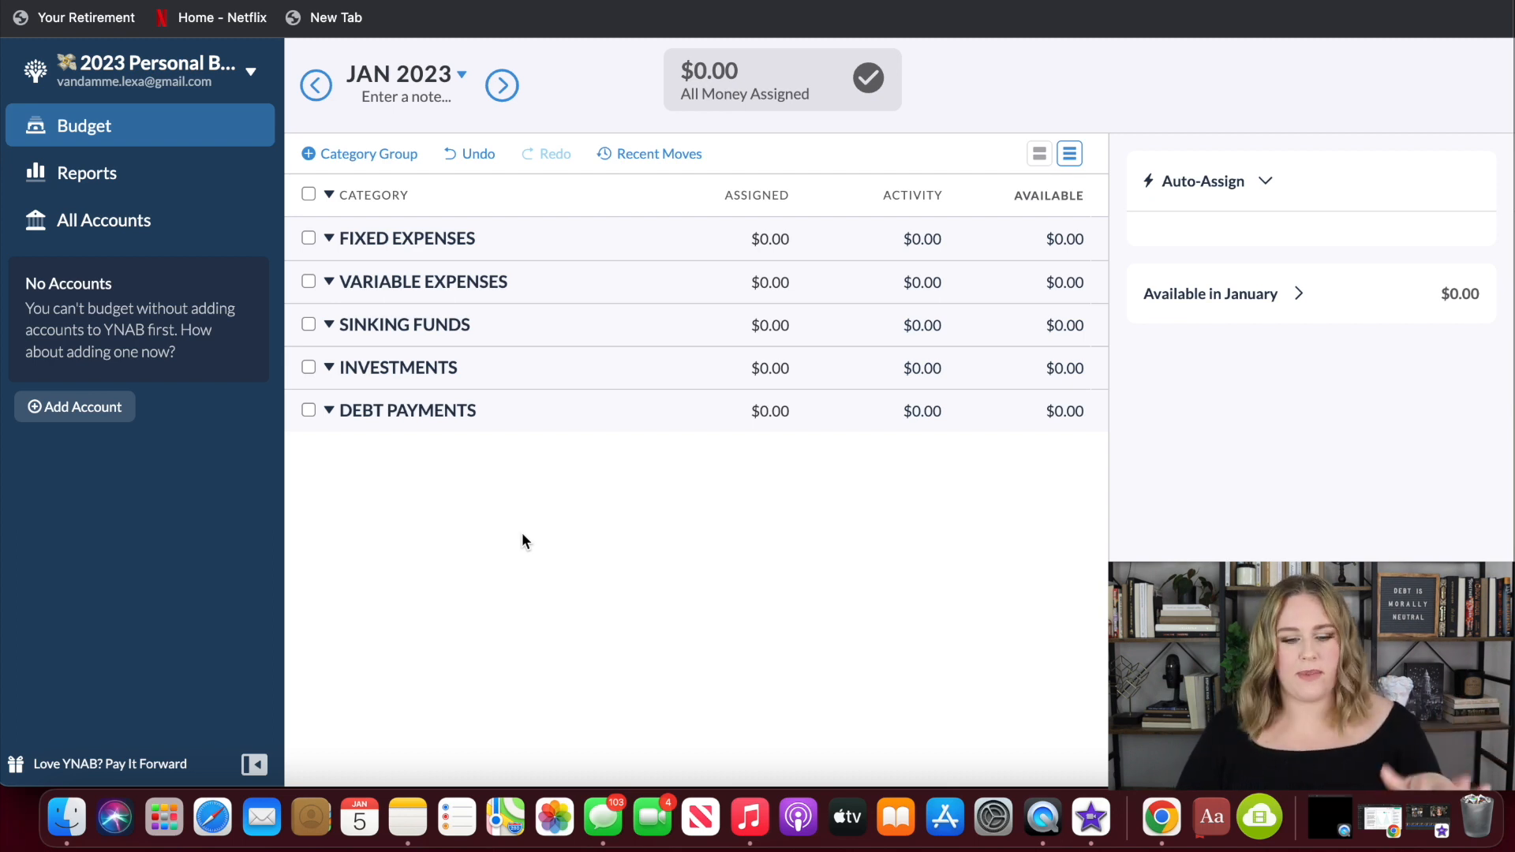
- Add a category group named ATB EXPENSES and move it below DEBT PAYMENTS
{"action": "left_click", "coordinate": [348, 152]}
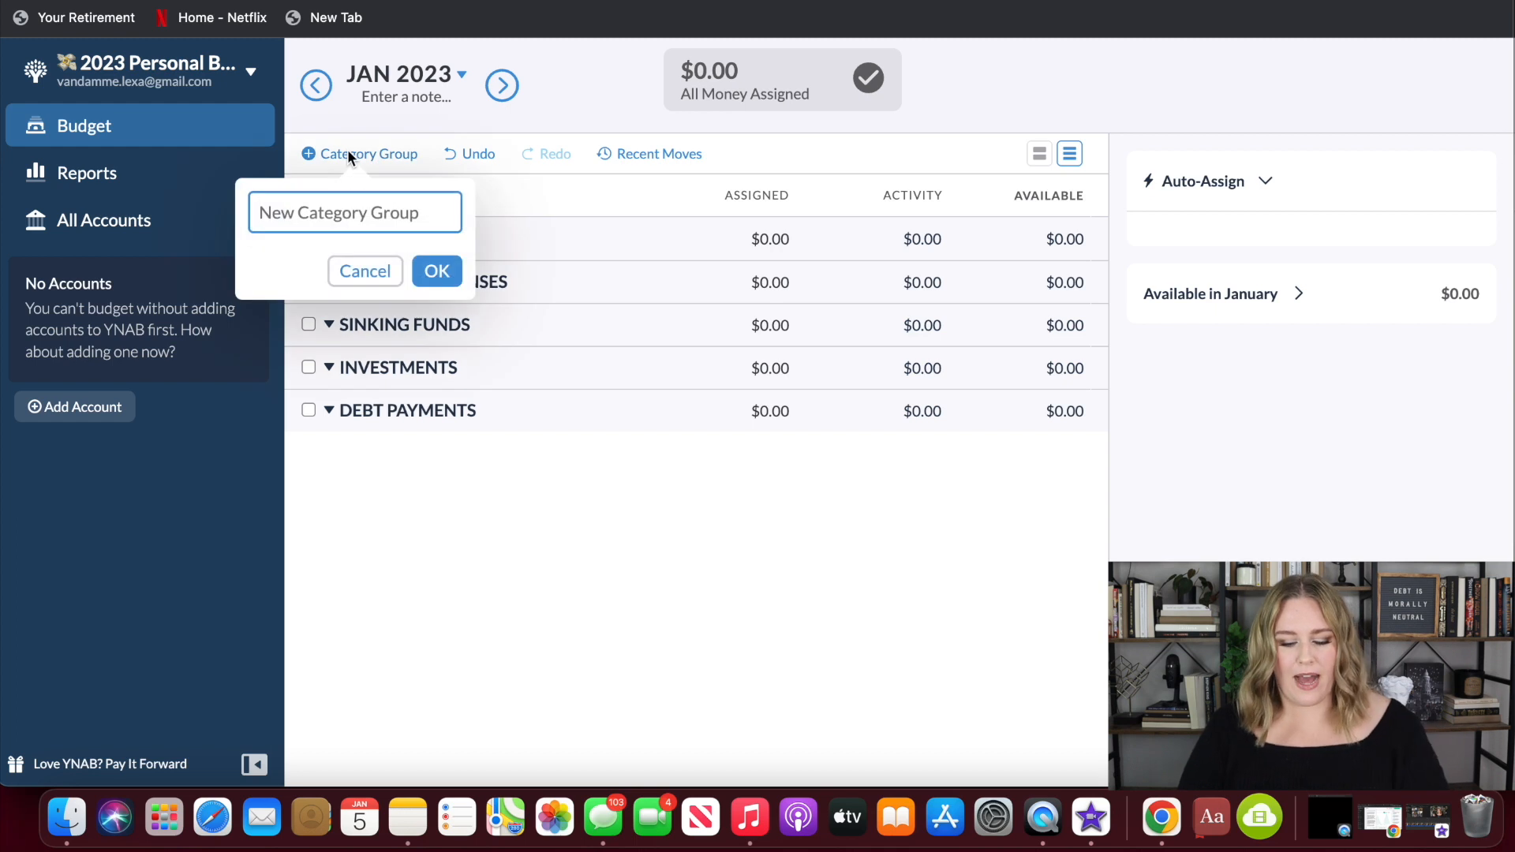
{"action": "type", "text": "ATB EXPENSES"}
{"action": "left_click", "coordinate": [435, 275]}
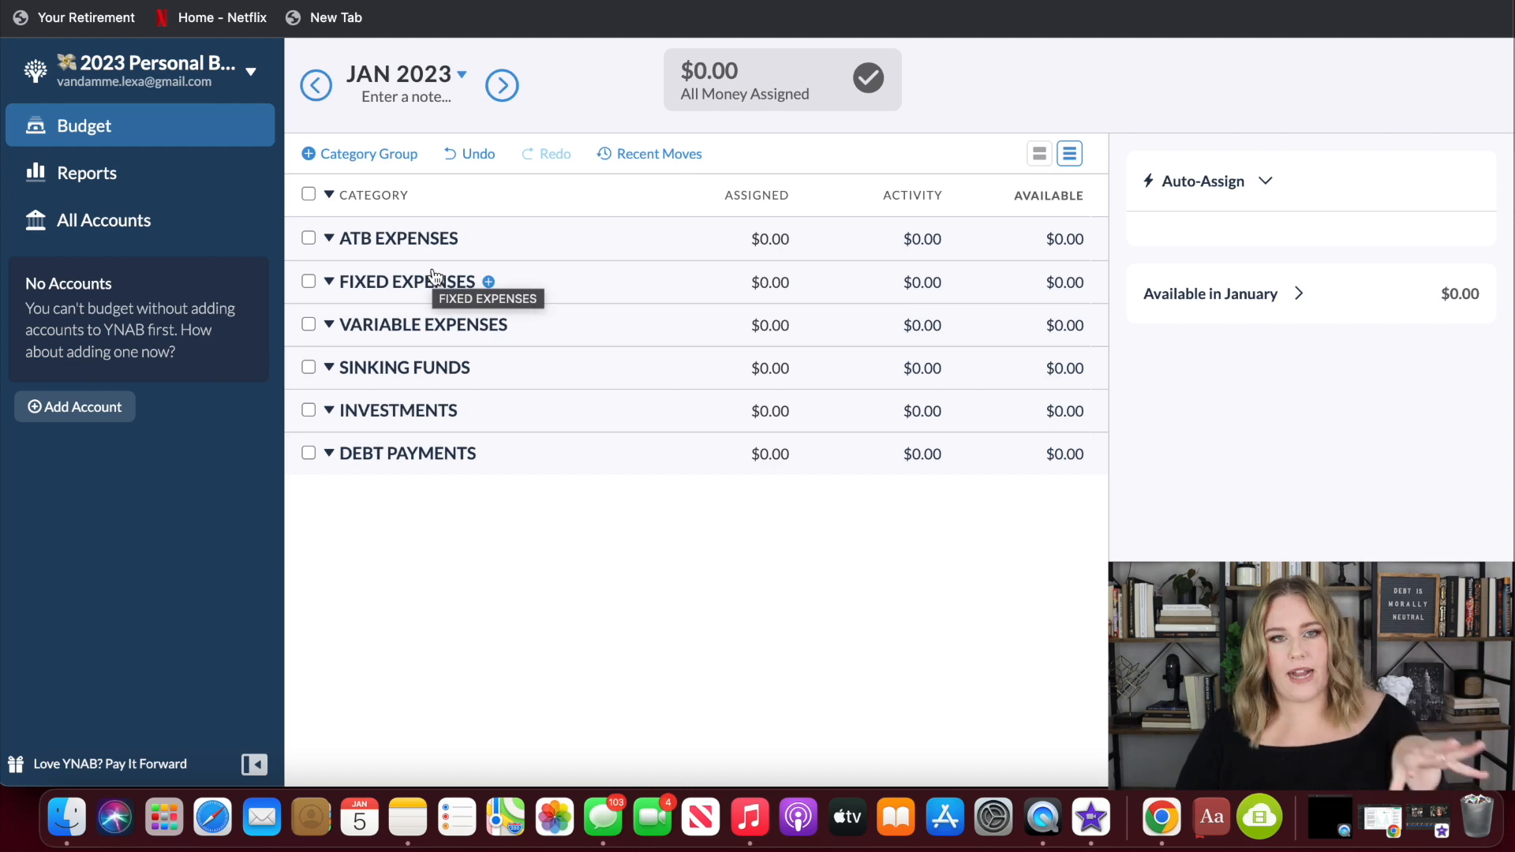
{"action": "left_click_drag", "start_coordinate": [562, 250], "coordinate": [490, 450]}
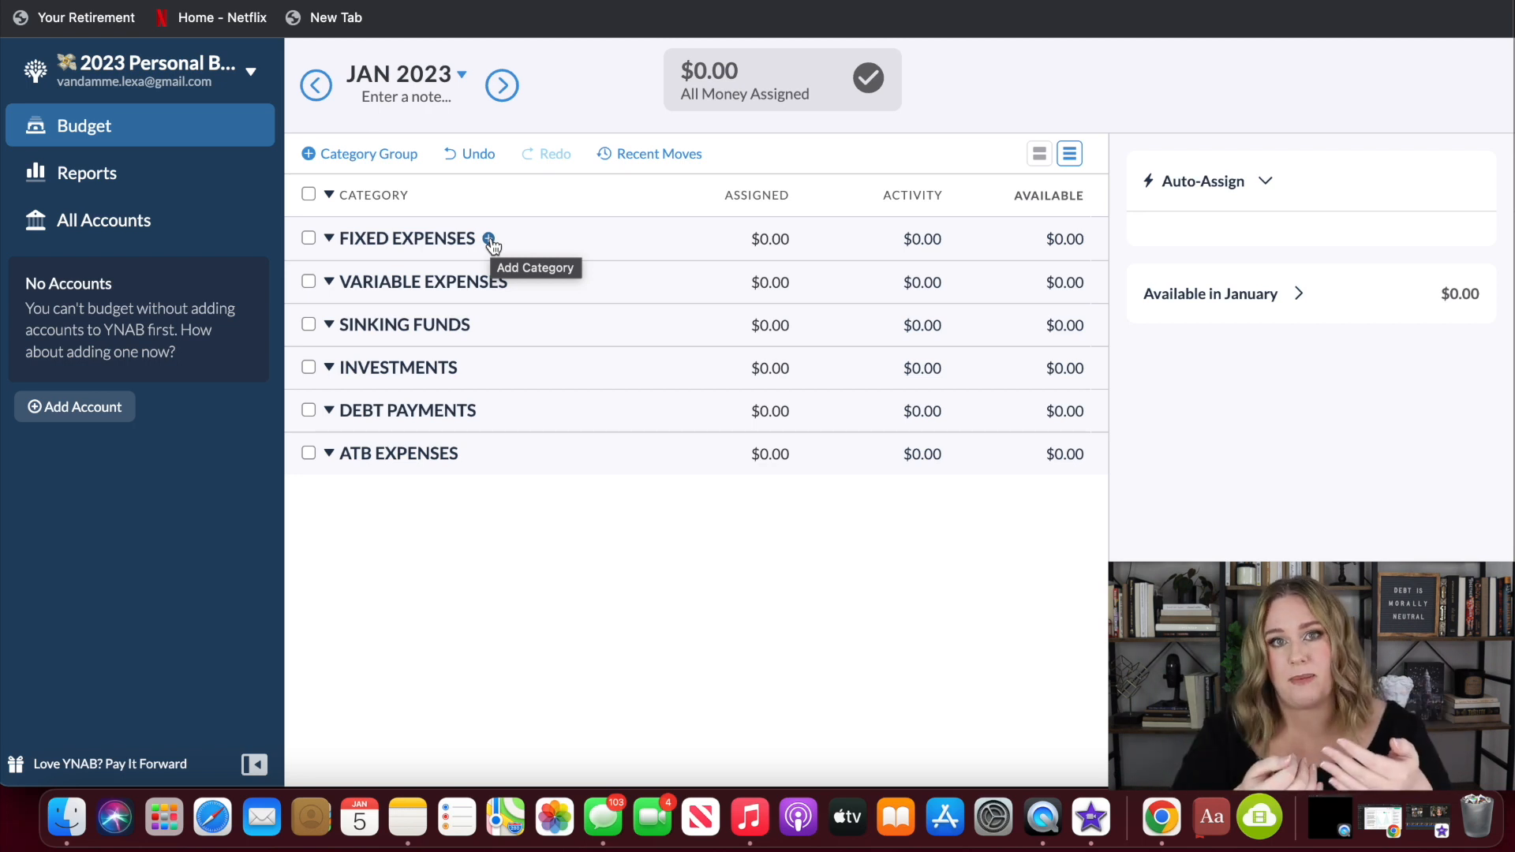
- Start a new category in FIXED EXPENSES and name it "Rent | $1280 | 1st | 360"
{"action": "left_click", "coordinate": [489, 240]}
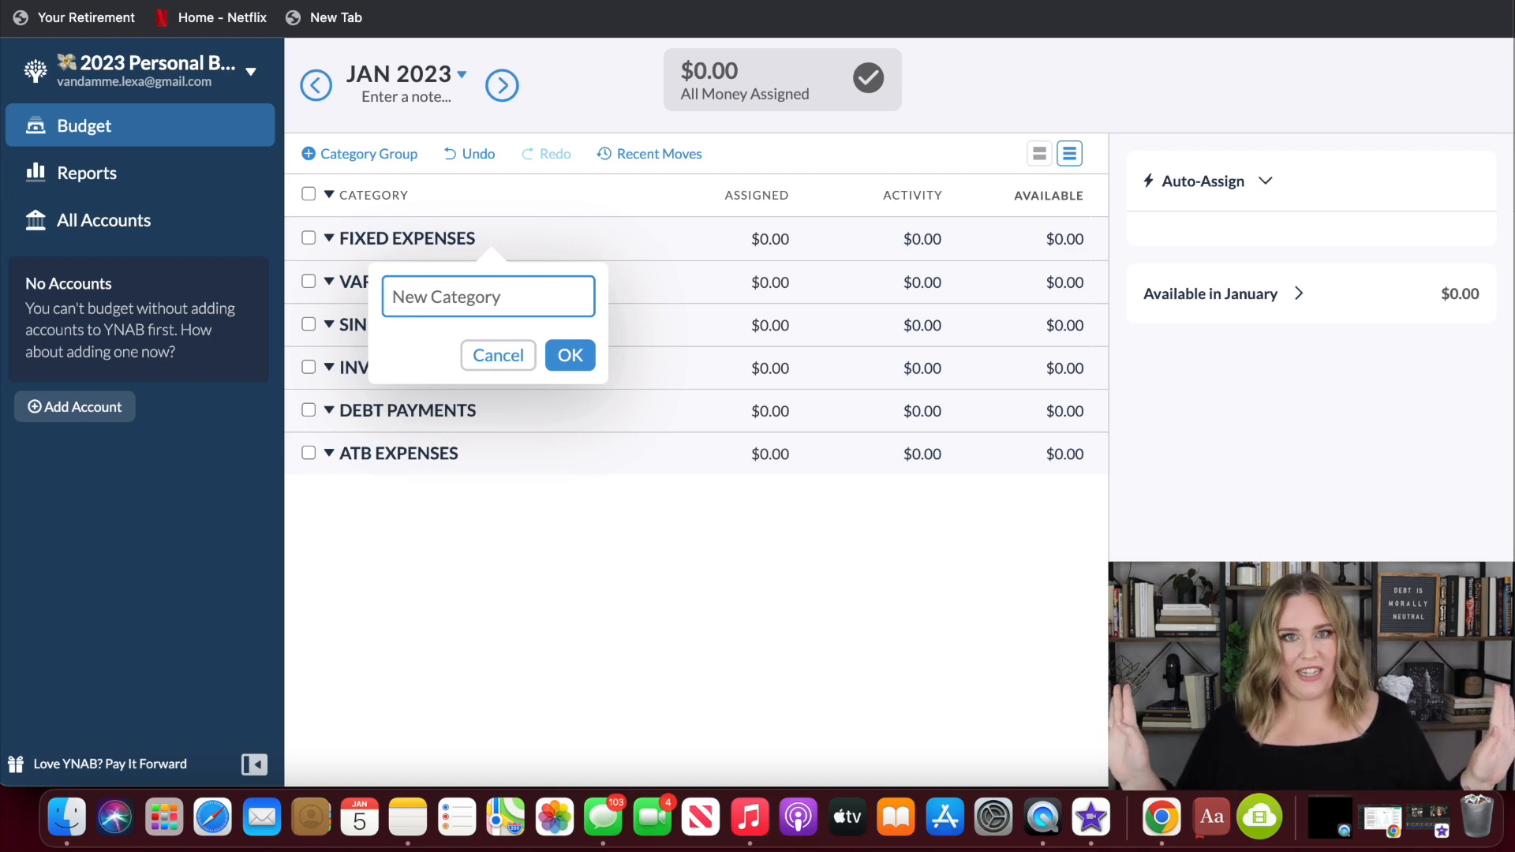
{"action": "type", "text": "RENT"}
{"action": "key", "text": "BackSpace"}
{"action": "key", "text": "BackSpace"}
{"action": "key", "text": "BackSpace"}
{"action": "type", "text": "ent | $1280"}
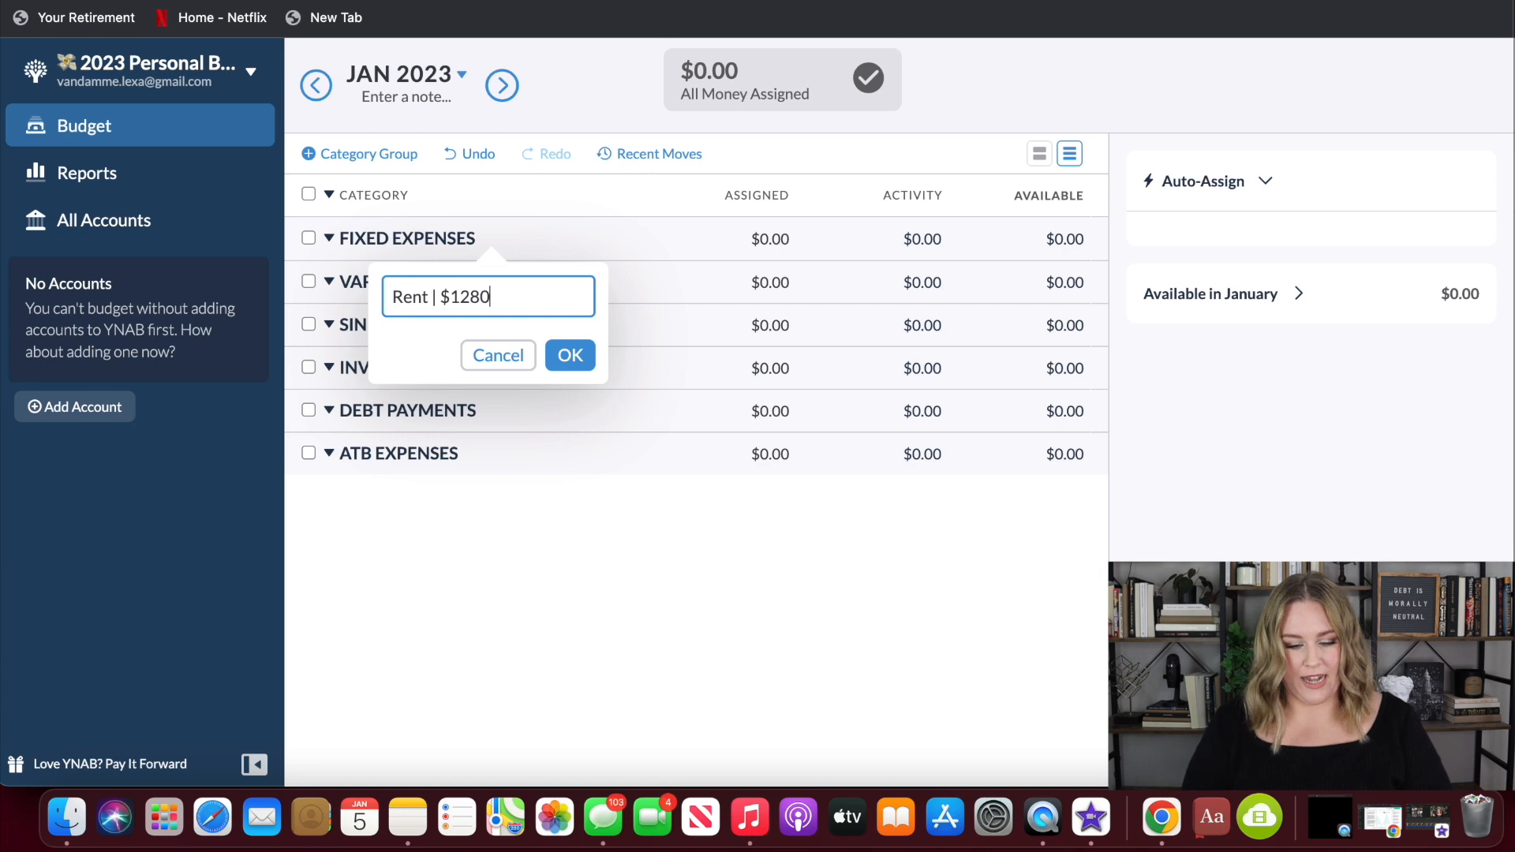
{"action": "type", "text": " | 1st |"}
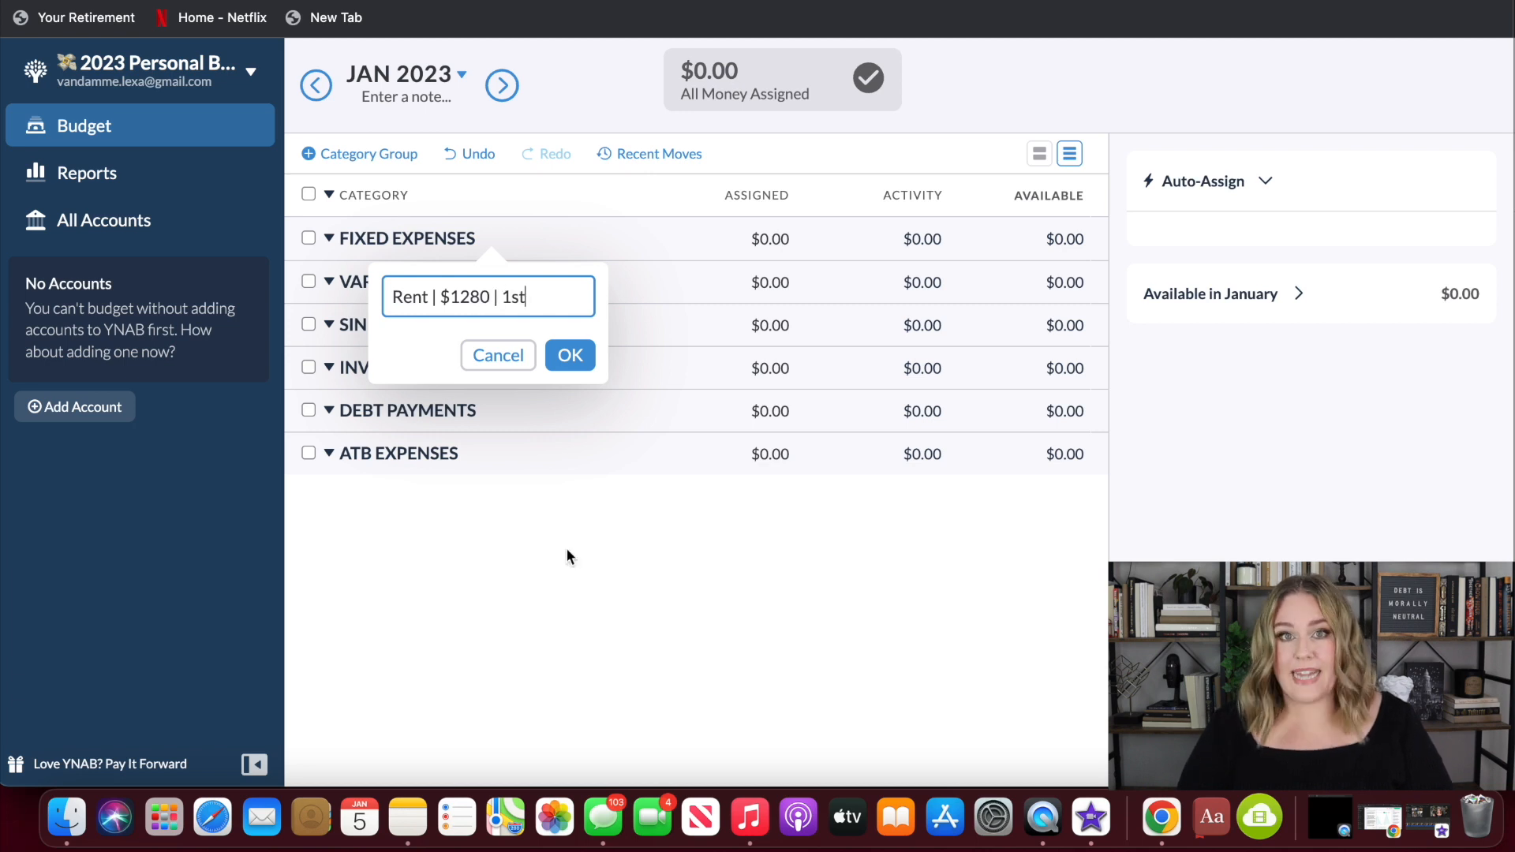
{"action": "type", "text": " 360"}
- Insert a house emoji in front of the rent category's name and save the category
{"action": "left_click", "coordinate": [390, 297]}
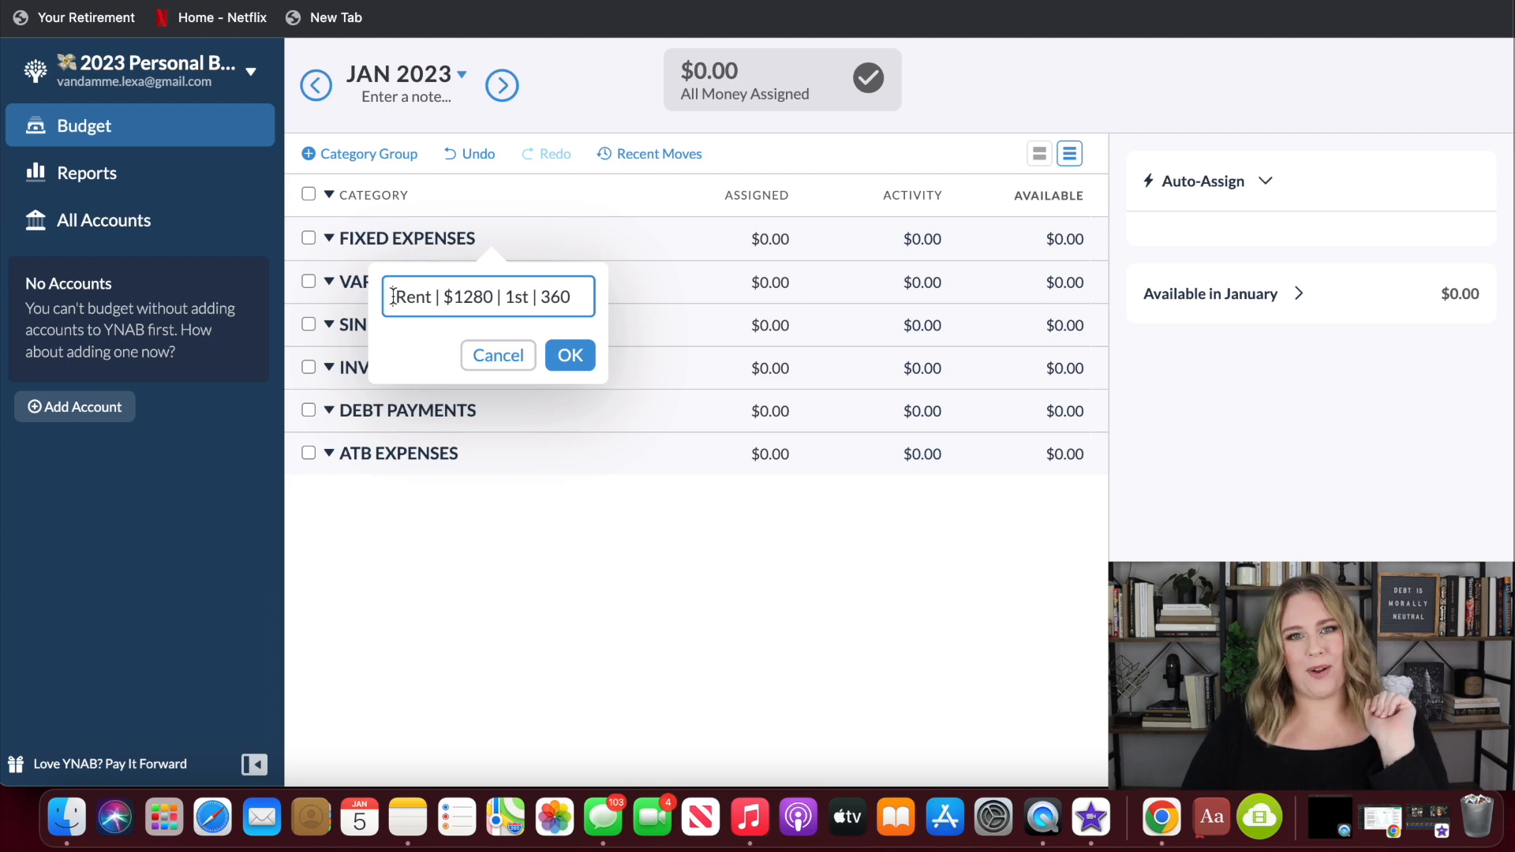
{"action": "right_click", "coordinate": [393, 296]}
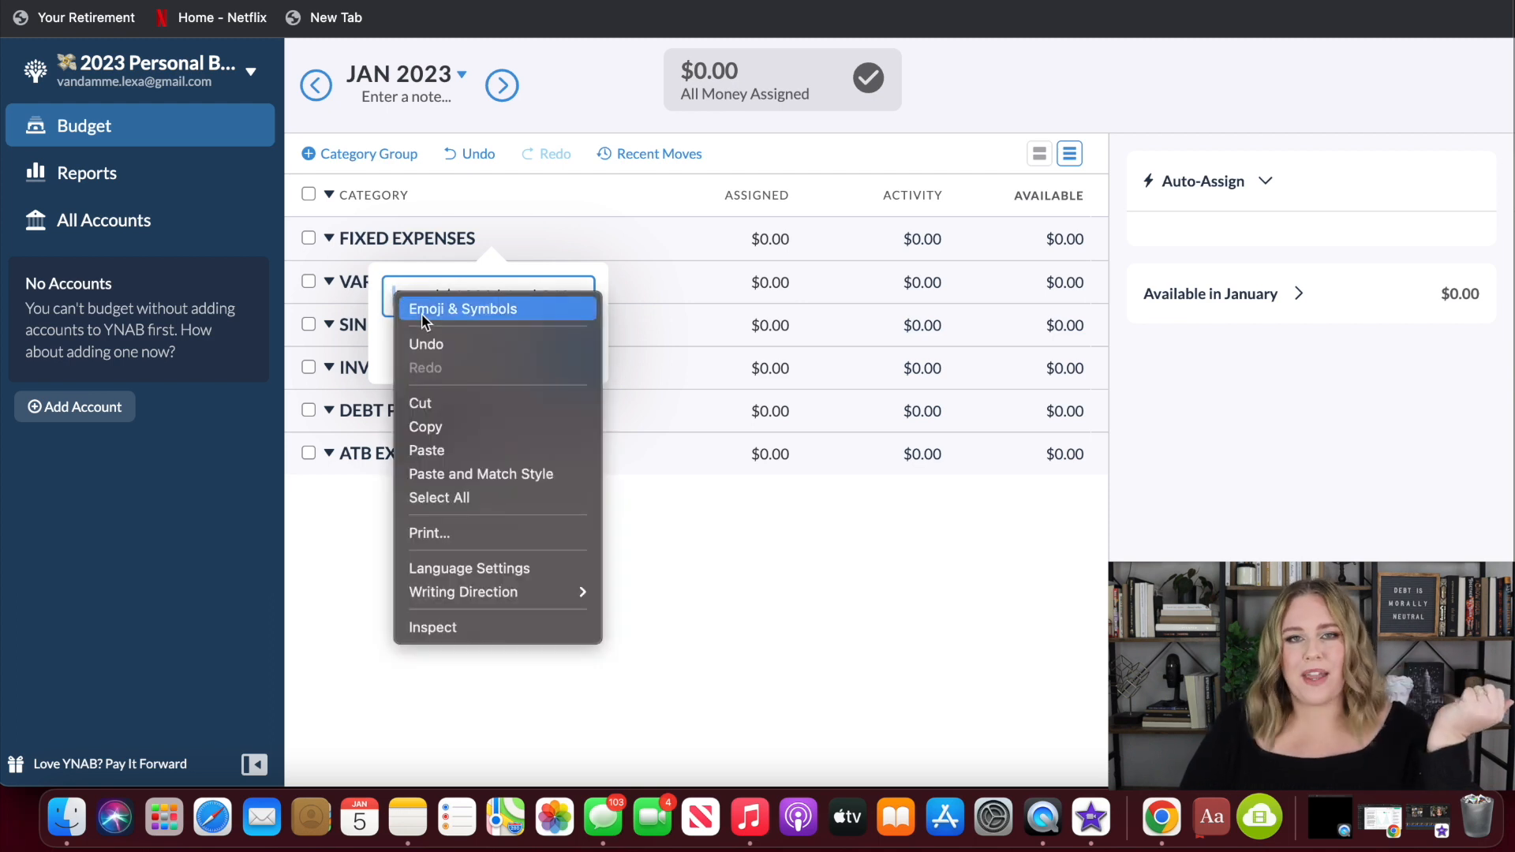
{"action": "left_click", "coordinate": [421, 314]}
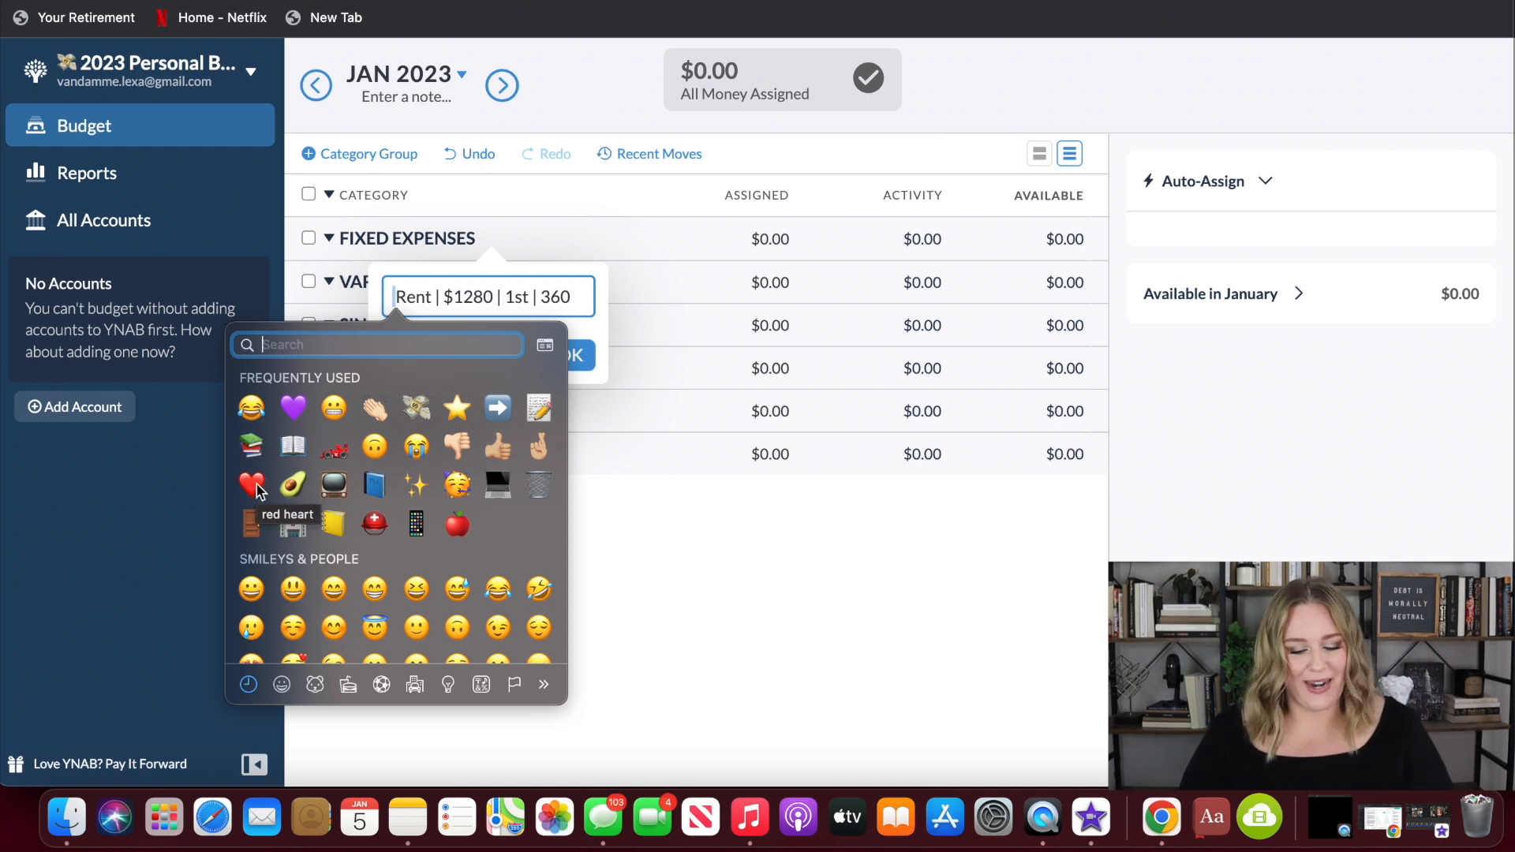
{"action": "left_click", "coordinate": [583, 360]}
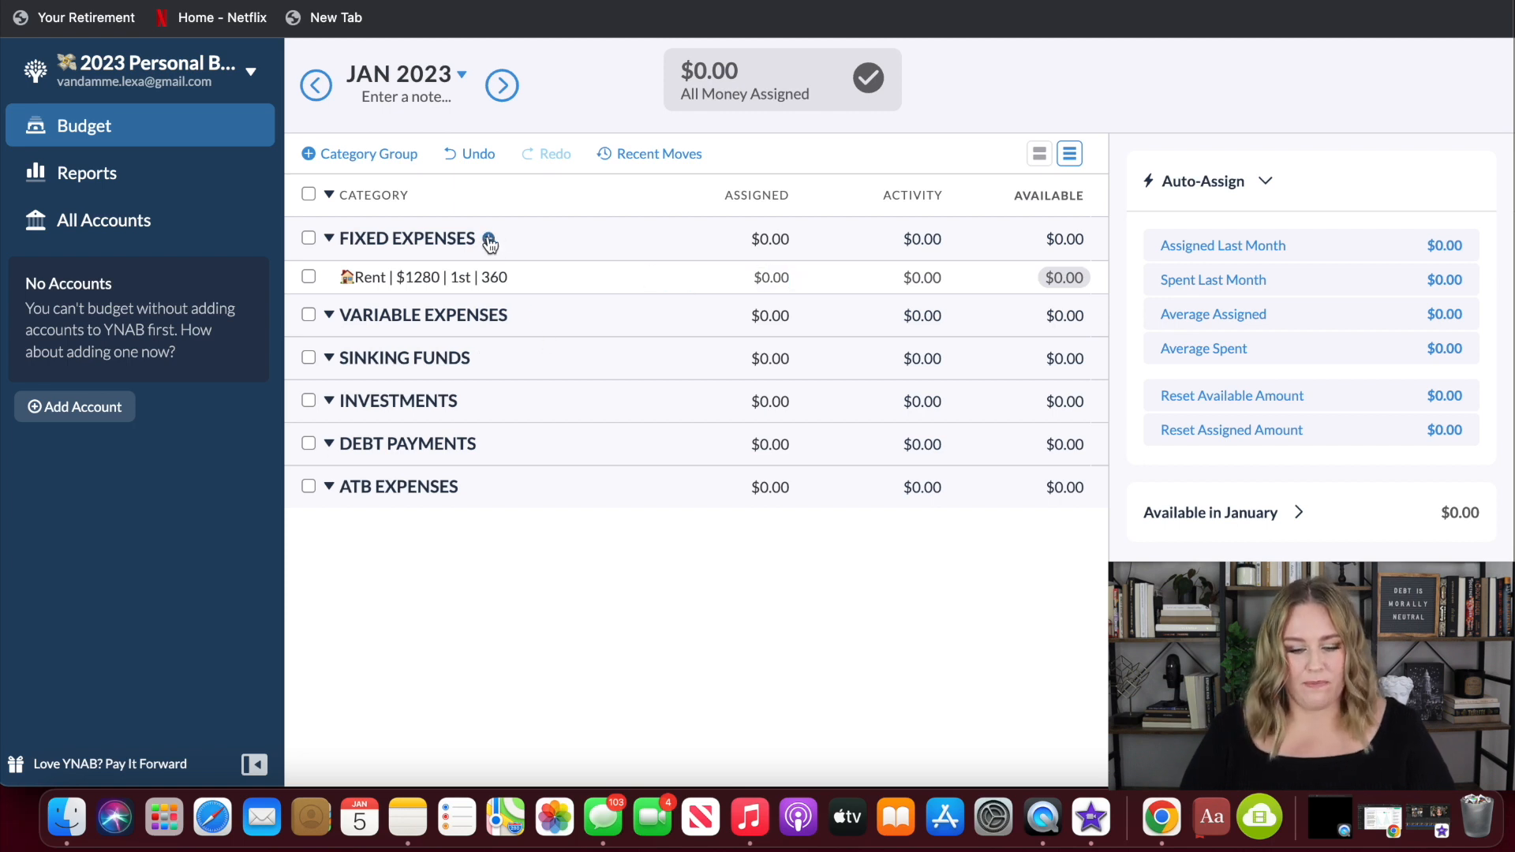
- Add the emoji-labelled fixed expenses "HBO Max | $15 | 29th | Chase" and "BOTM | $17.01 | 27th | AMEX"
{"action": "left_click", "coordinate": [490, 237]}
{"action": "type", "text": "HBO Max "}
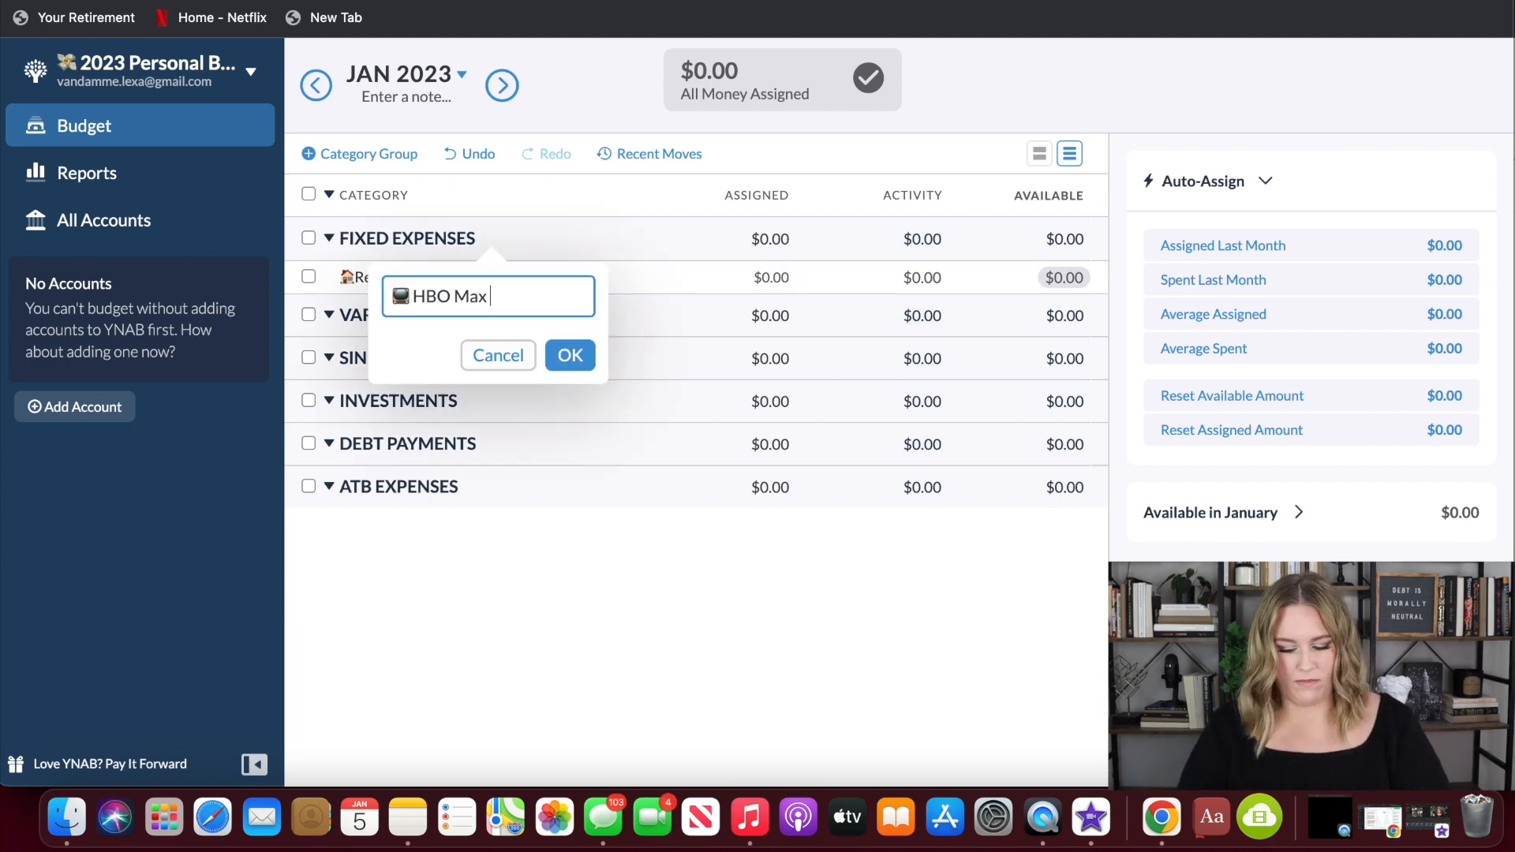
{"action": "type", "text": "| $15 | 29th"}
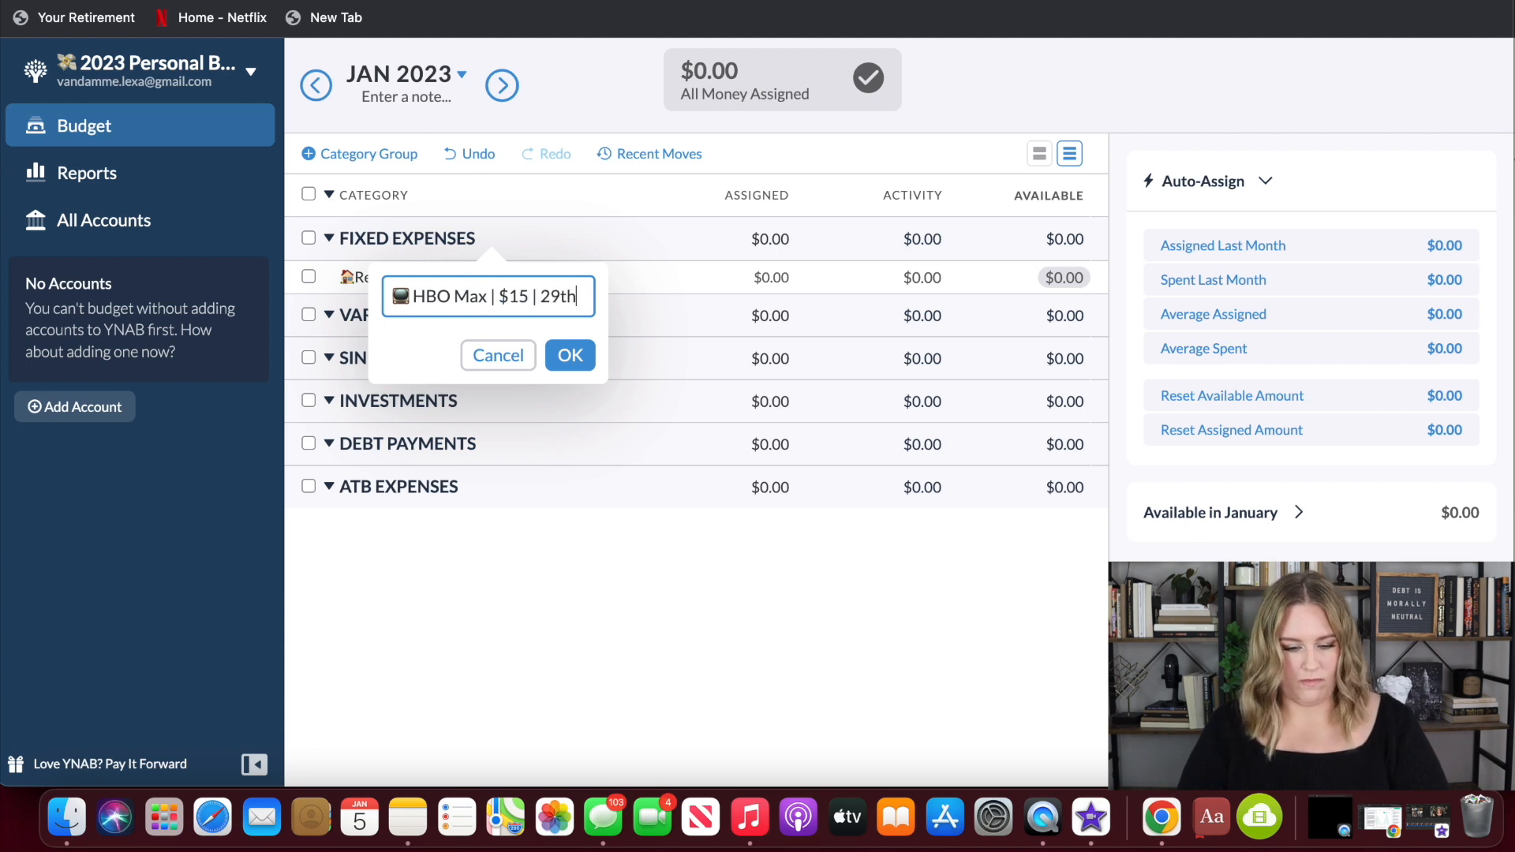
{"action": "key", "text": "Return"}
{"action": "type", "text": "BOTM | $"}
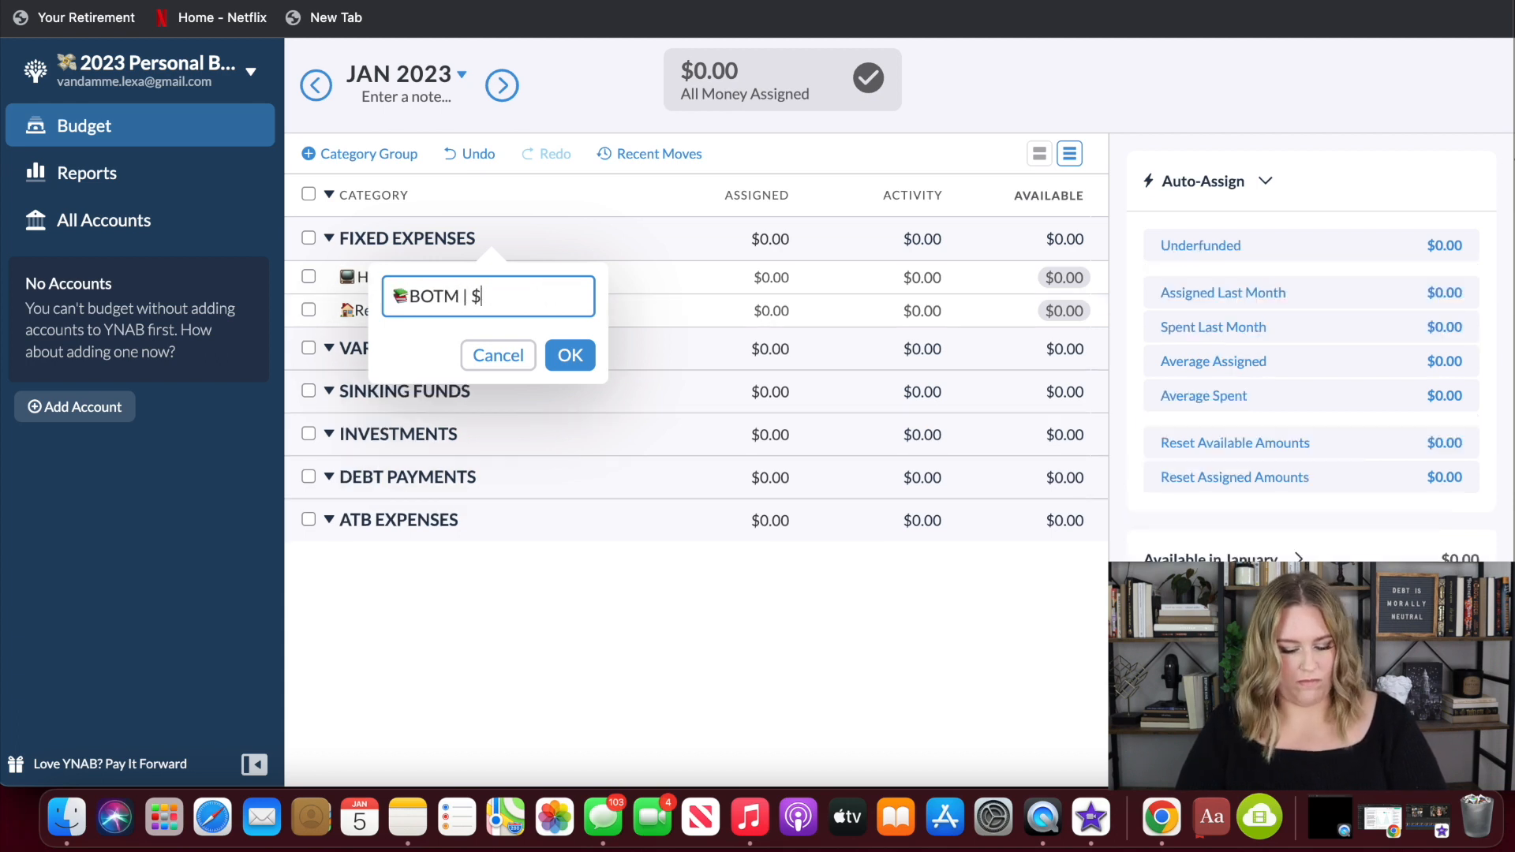
{"action": "type", "text": "17.01 | 27th |"}
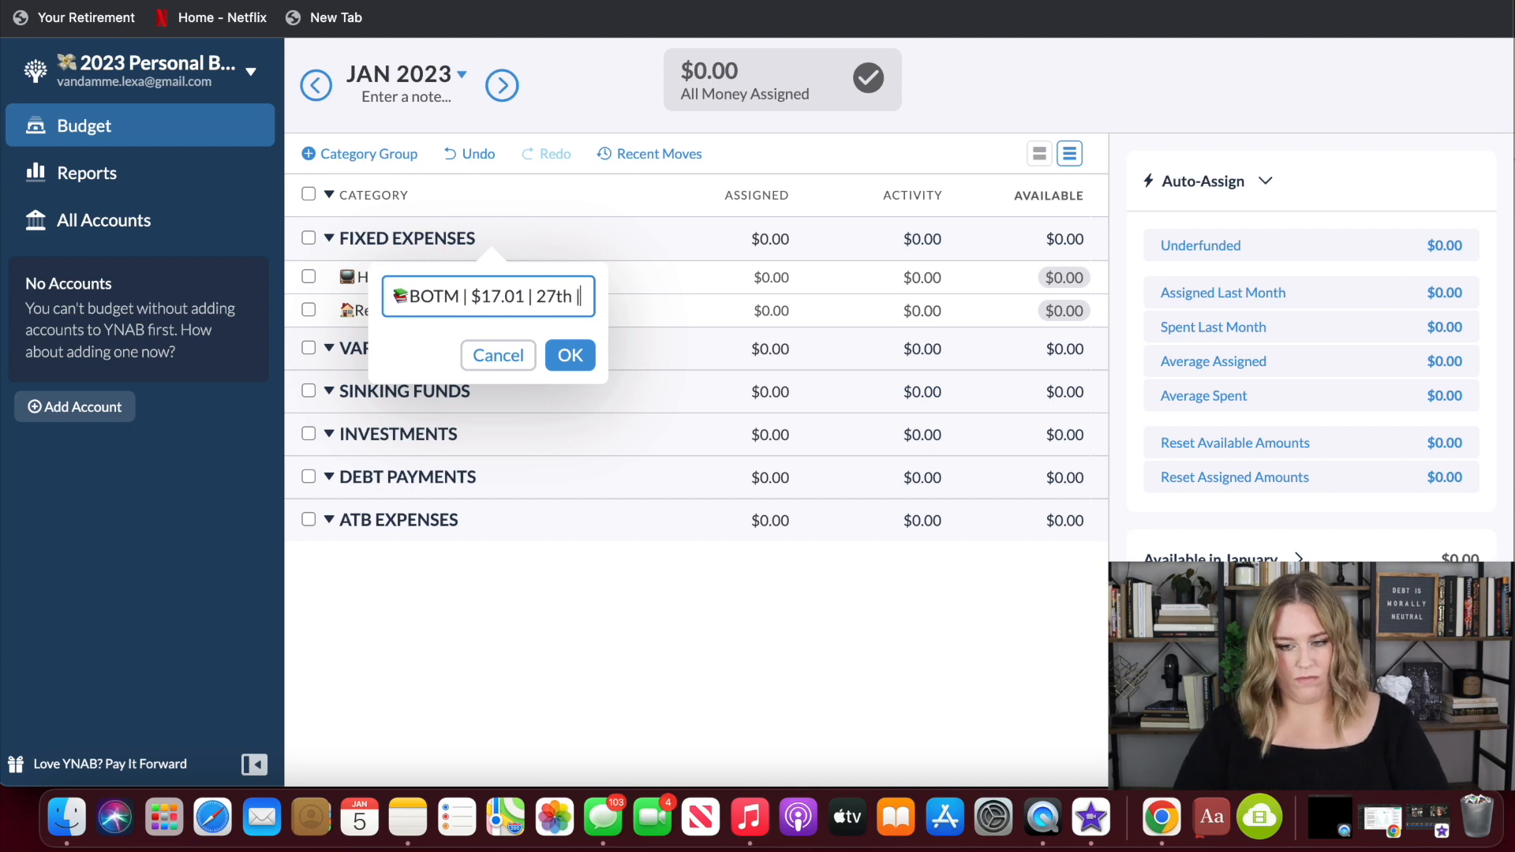
{"action": "key", "text": "Return"}
- Add the fixed expenses "iPhone | $27 | 27th | AMEX" with a phone emoji and "Ring | $3.99 | 26th | Chase" with a door emoji
{"action": "type", "text": "iPhone "}
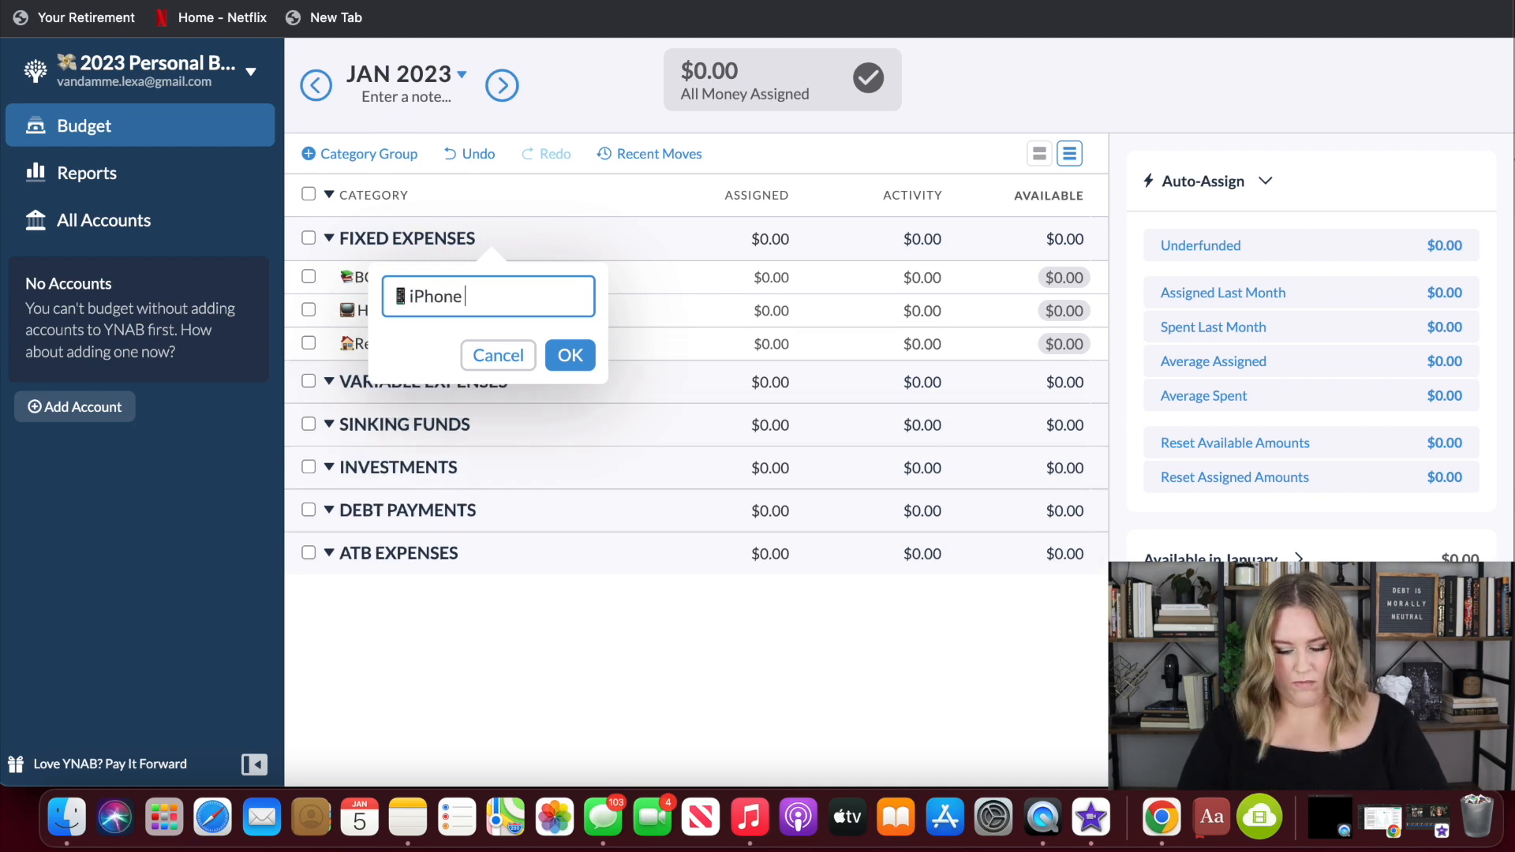
{"action": "type", "text": "| $27 | 27th | AMEX"}
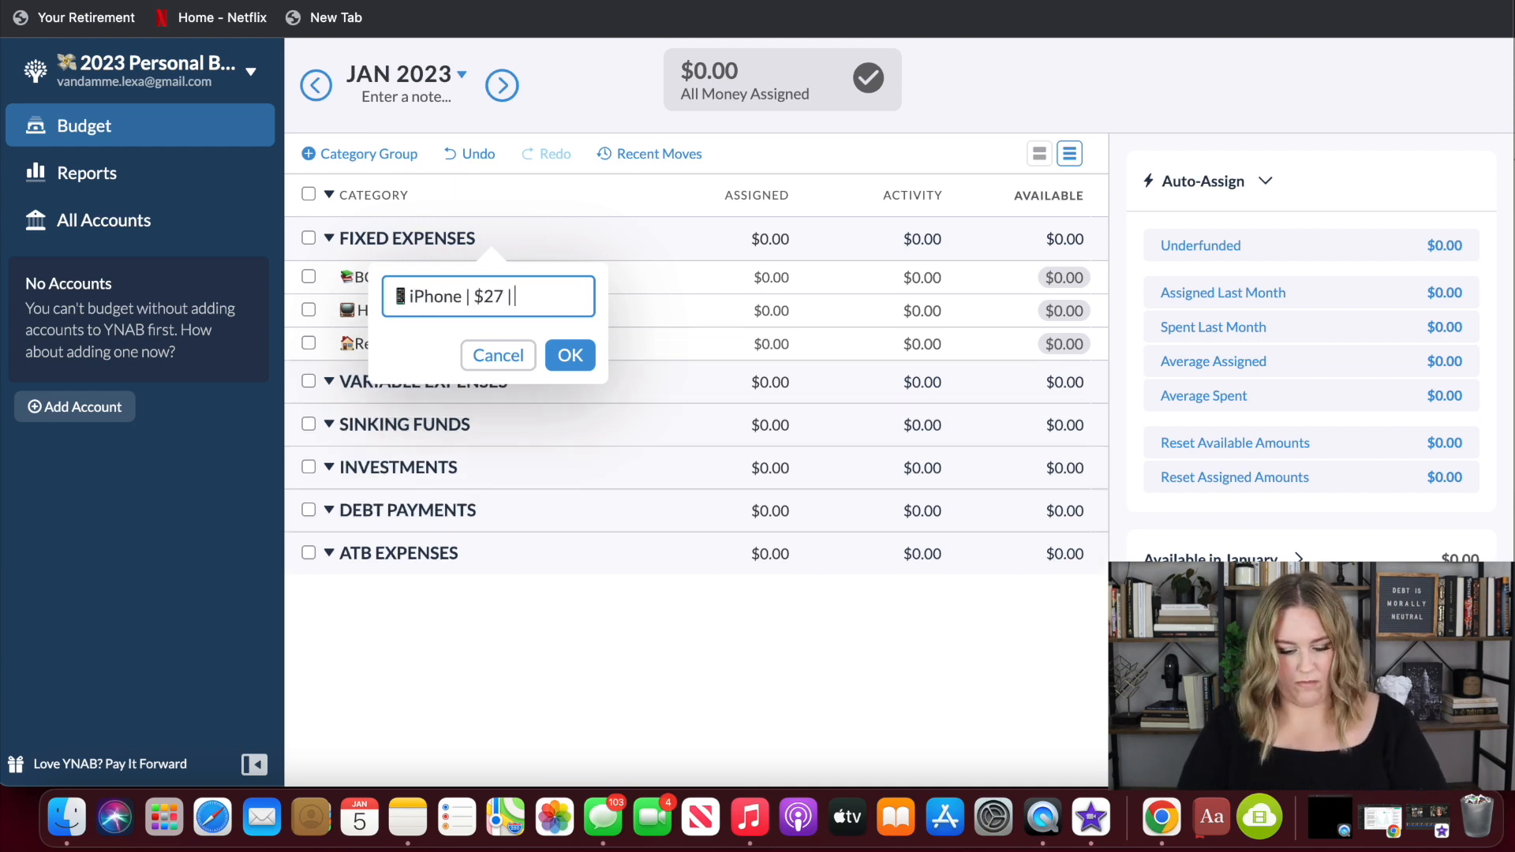
{"action": "left_click", "coordinate": [570, 356]}
{"action": "left_click", "coordinate": [488, 238]}
{"action": "type", "text": "🚪Ring | $3"}
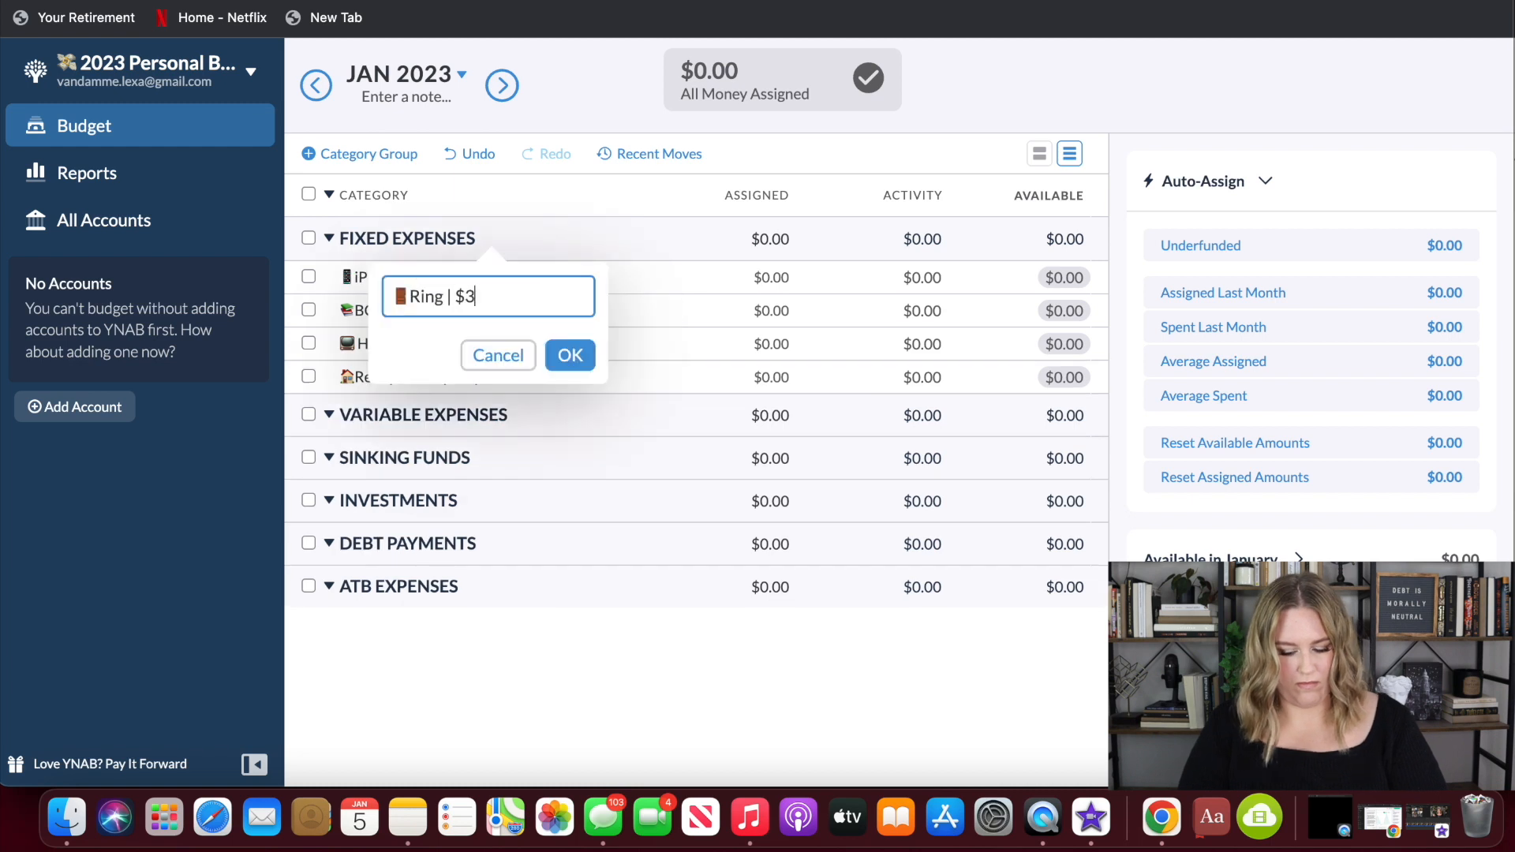
{"action": "type", "text": ".99 | 26th | Chase"}
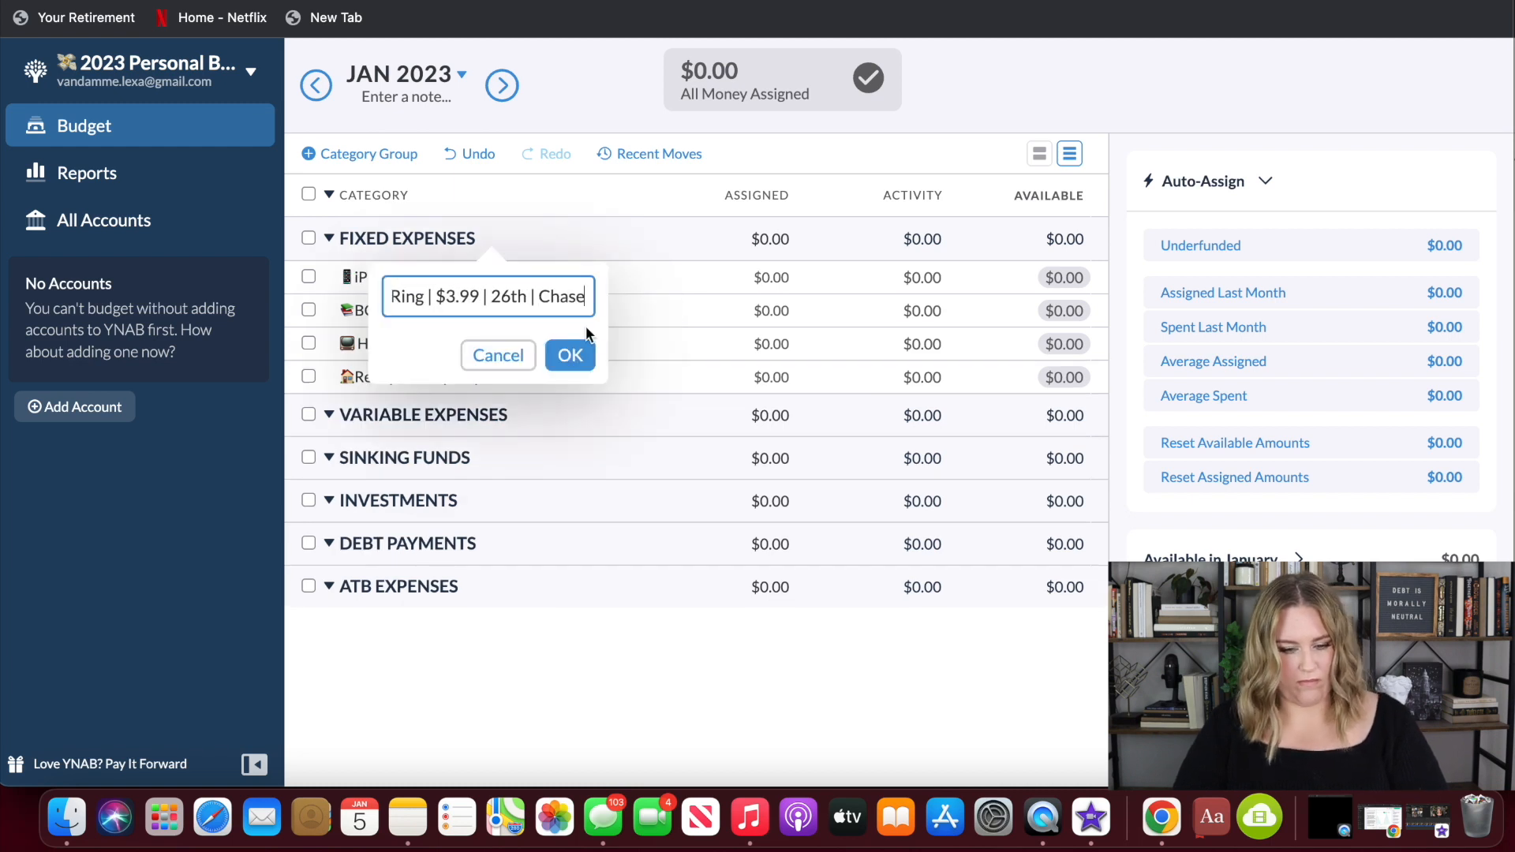
{"action": "key", "text": "Return"}
- Add the remaining fixed expenses: two Pet Insurance entries, Wifi, CVS, Audible, Utilities, Planet Fitness, Renter's Insurance and State Farm
{"action": "type", "text": "s"}
{"action": "type", "text": "t | Amex"}
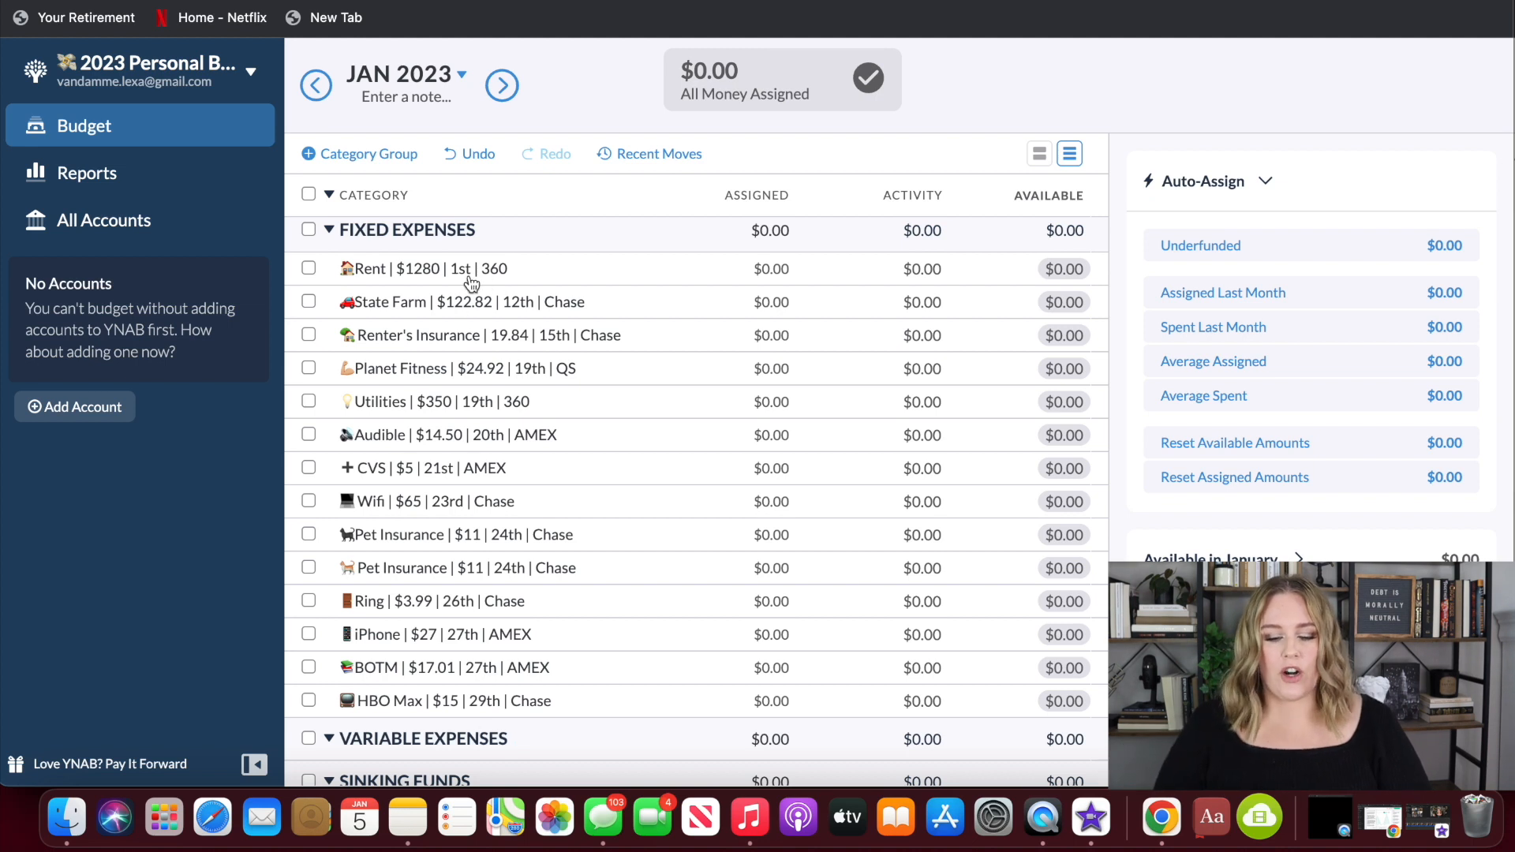
- Move HBO Max up between the two Pet Insurance categories and return it to the end of FIXED EXPENSES
{"action": "left_click_drag", "start_coordinate": [463, 705], "coordinate": [473, 570]}
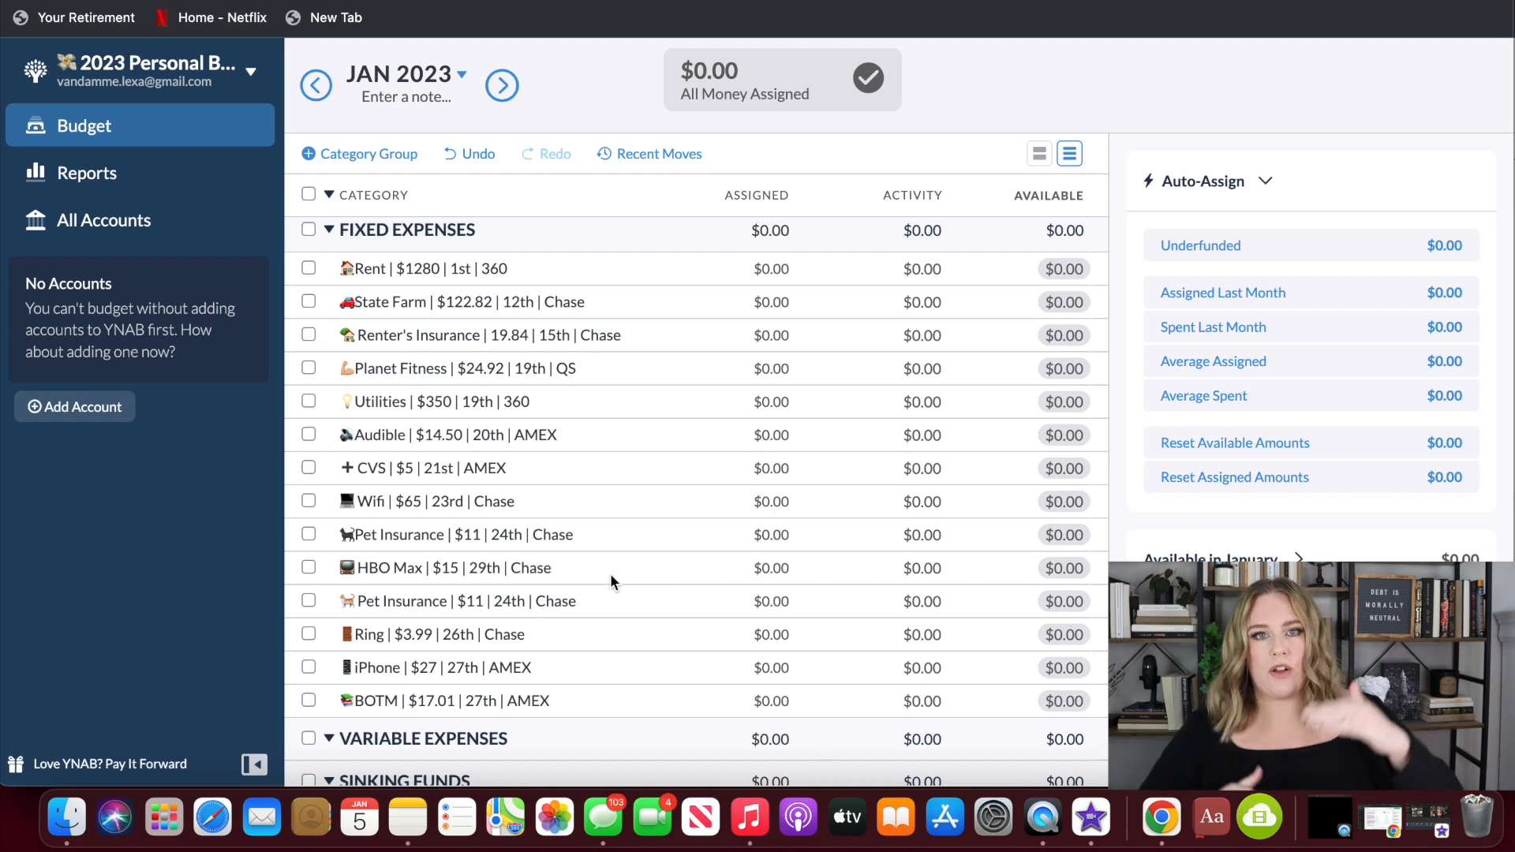
{"action": "left_click_drag", "start_coordinate": [570, 569], "coordinate": [523, 644]}
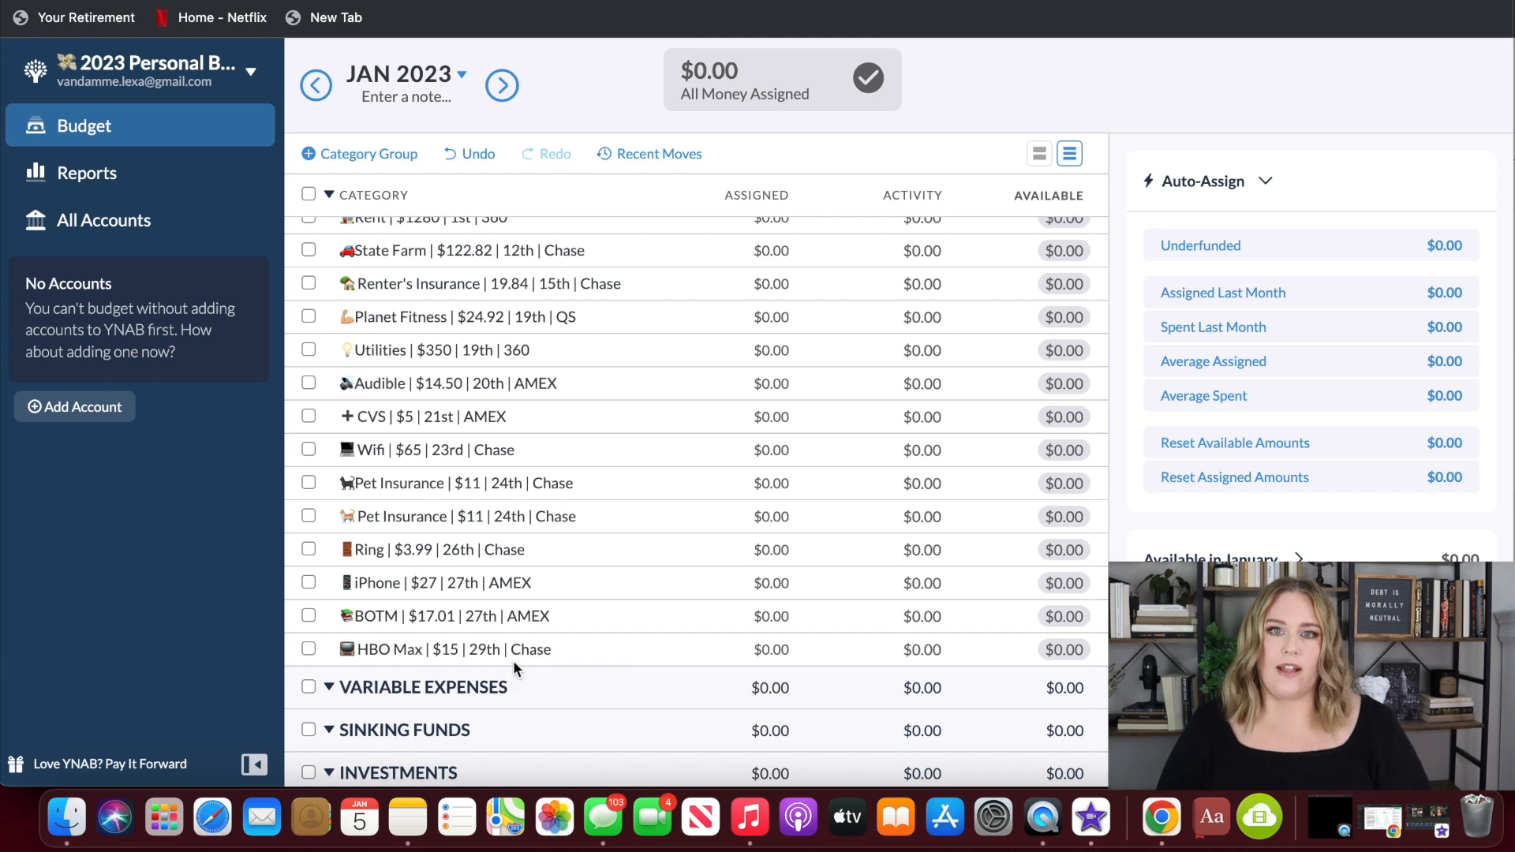
- Add the categories "Coffee | $50" with a cup emoji and "Plants | $50" with a plant emoji to VARIABLE EXPENSES
{"action": "scroll", "coordinate": [513, 661], "scroll_direction": "down", "scroll_amount": 3}
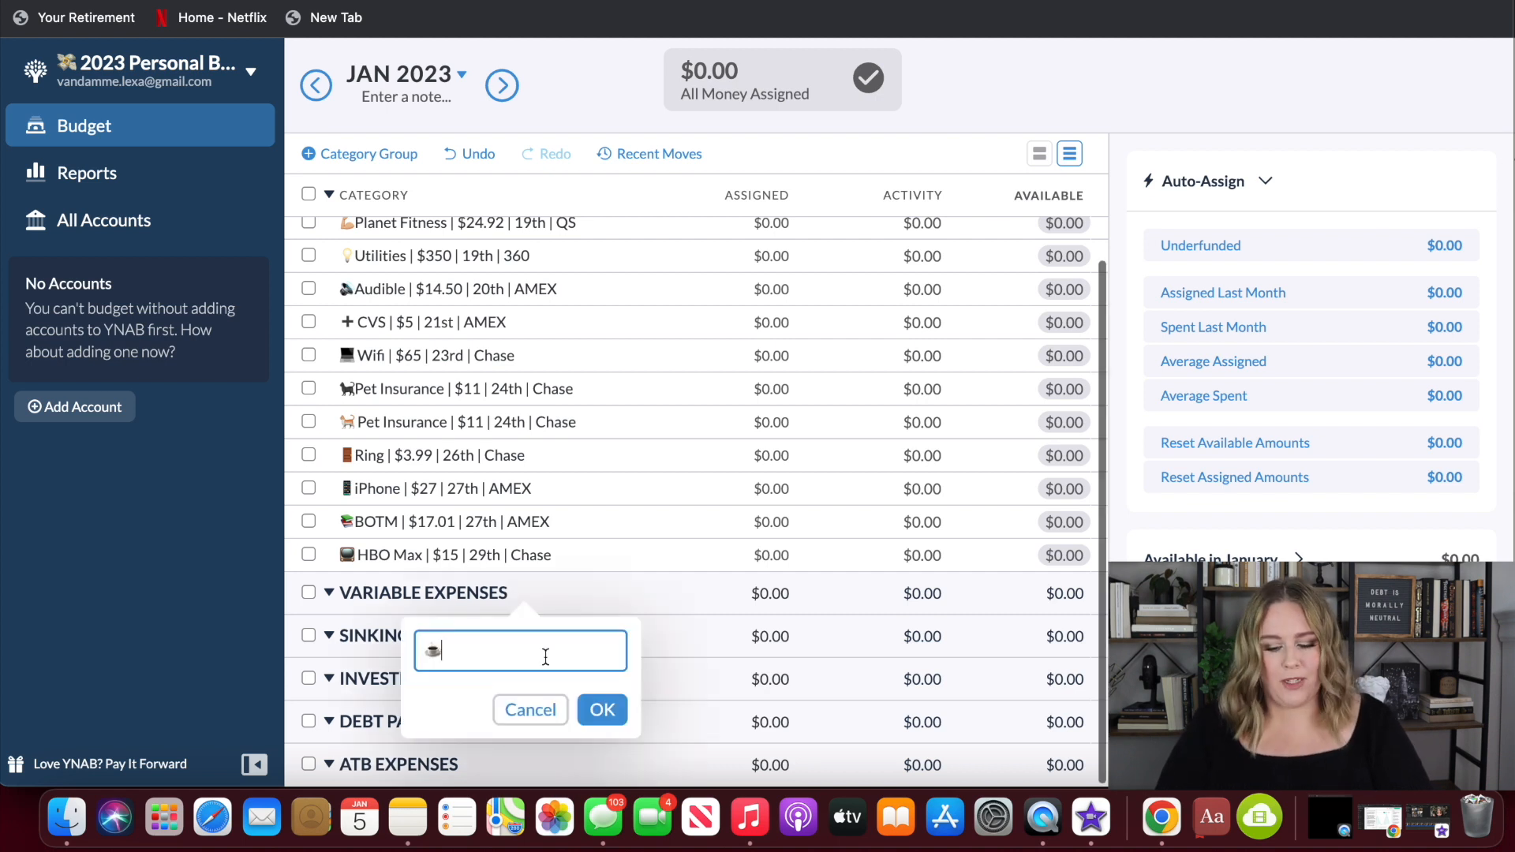
{"action": "type", "text": "Coffee | $50"}
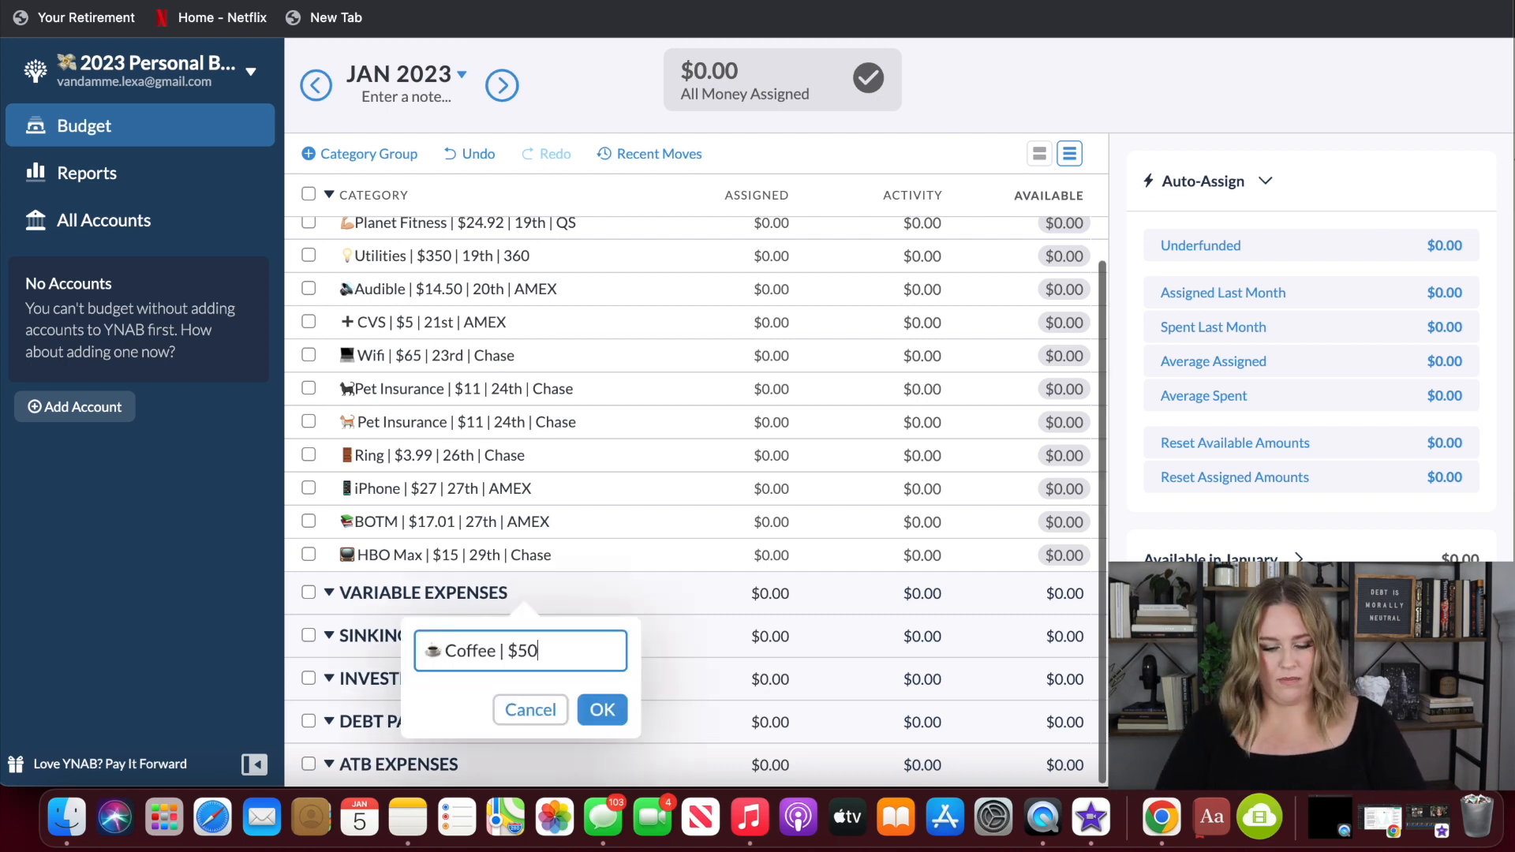
{"action": "key", "text": "Return"}
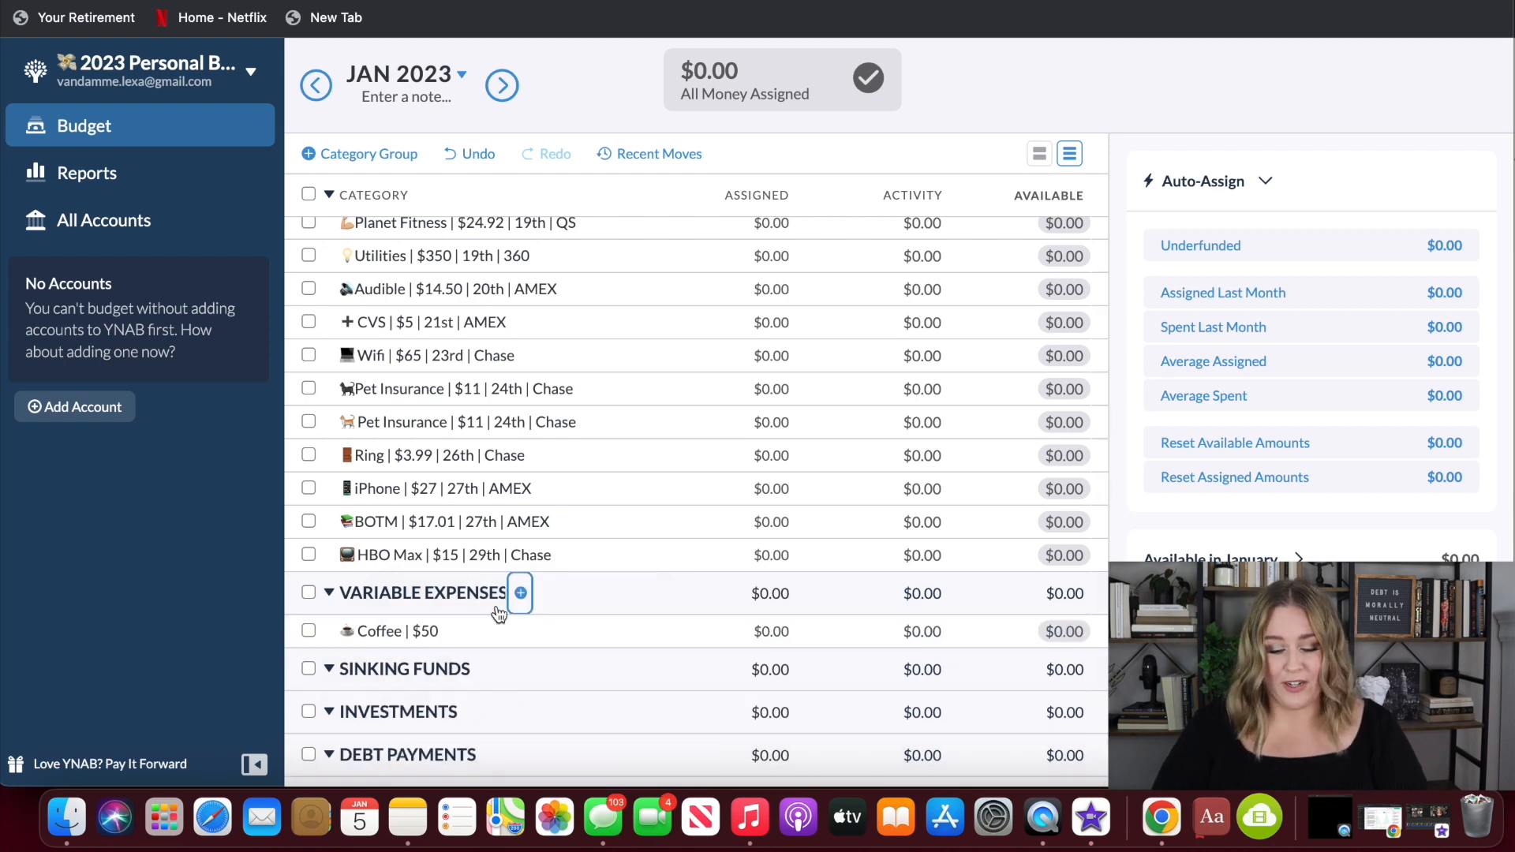
{"action": "left_click", "coordinate": [521, 595]}
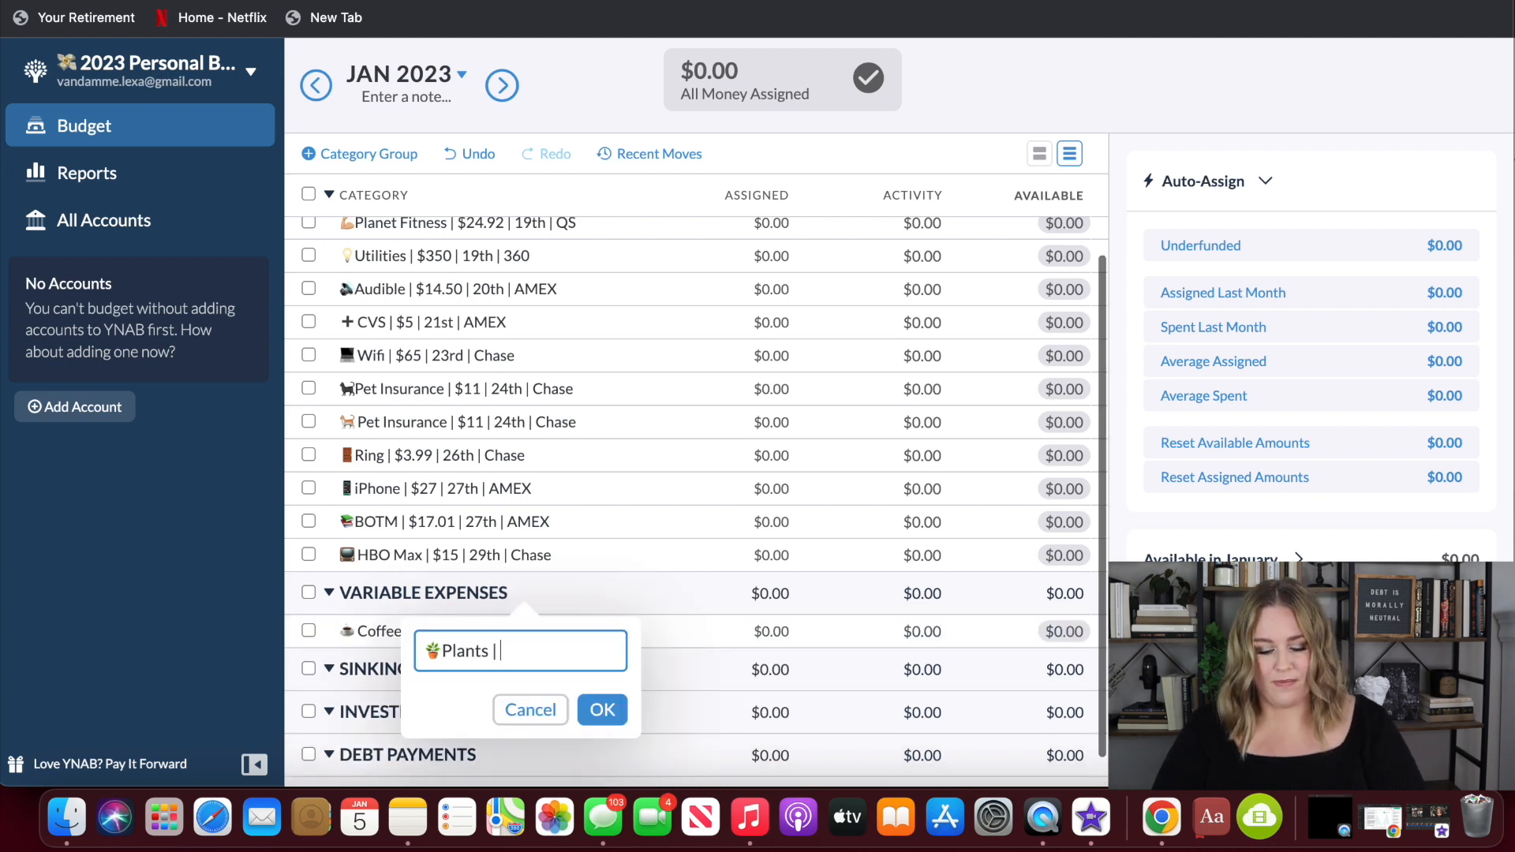
{"action": "type", "text": "$50"}
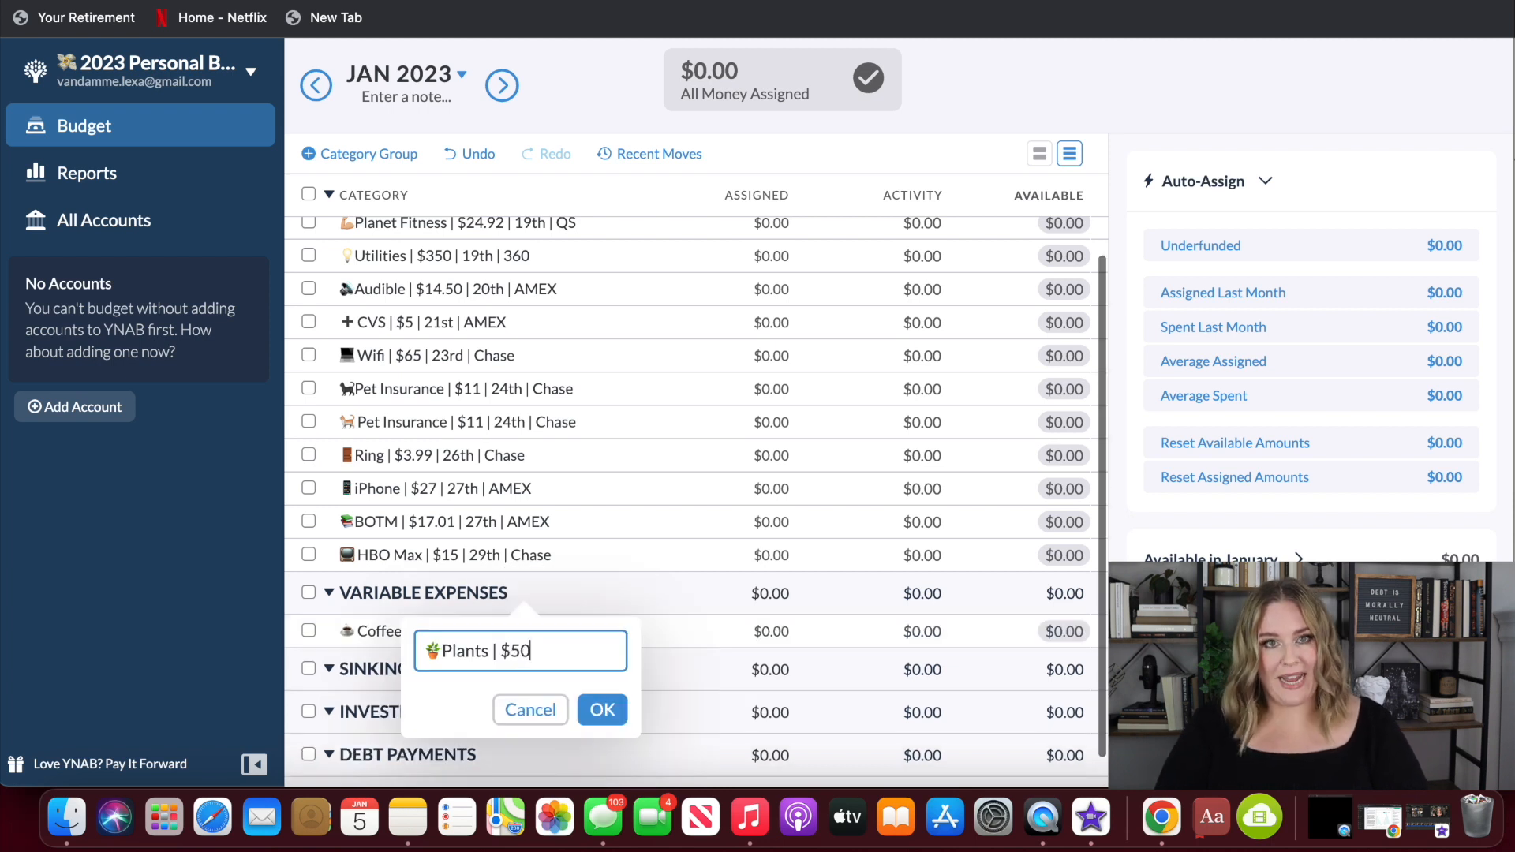
{"action": "key", "text": "Return"}
- Add the emoji-labelled categories "Eating Out | $250" and "Groceries | $350" to VARIABLE EXPENSES
{"action": "left_click", "coordinate": [520, 593]}
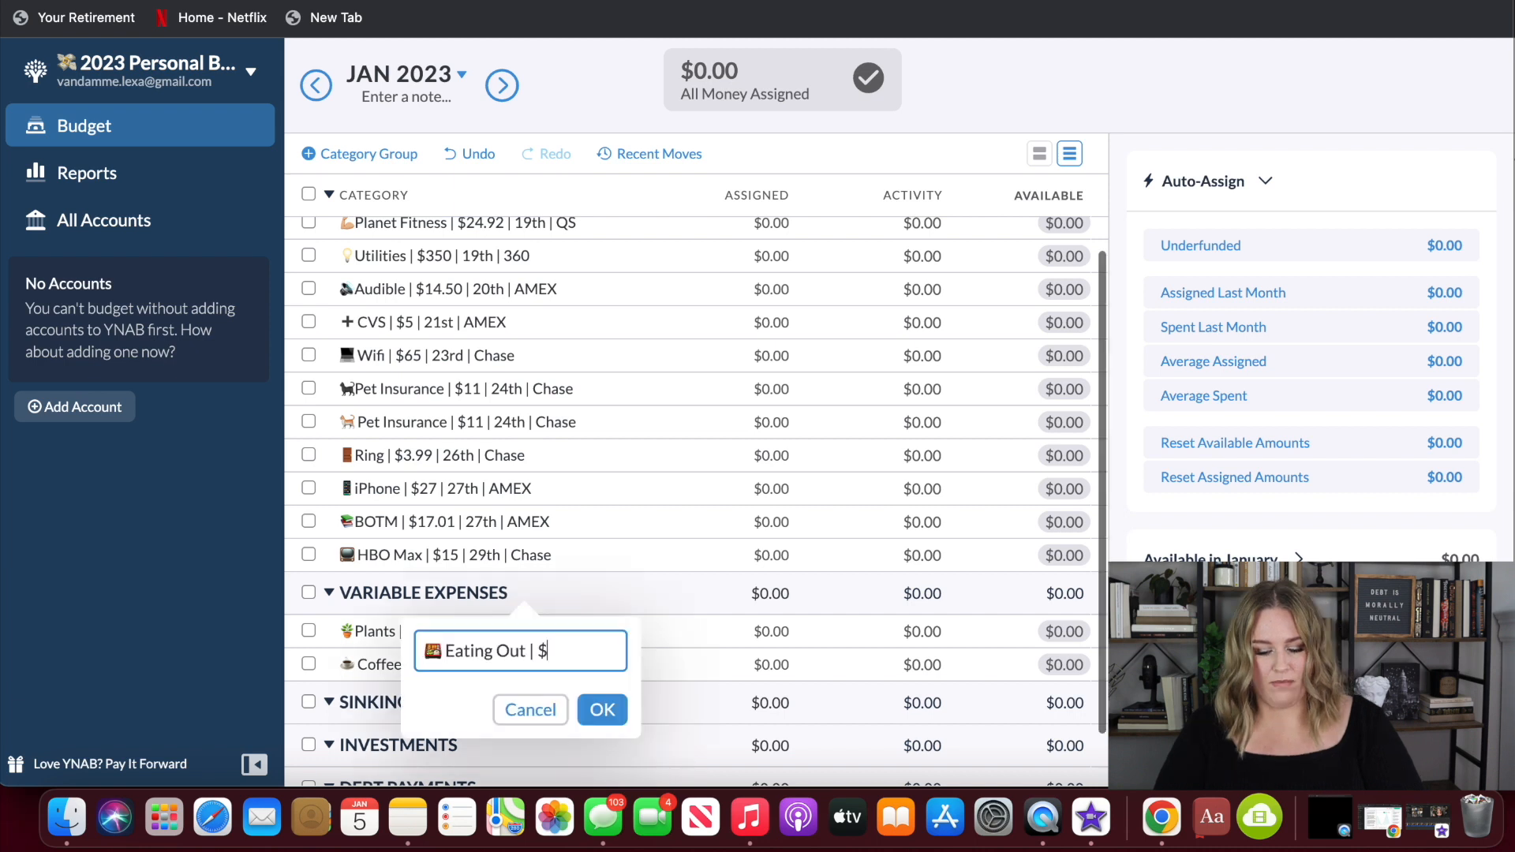
{"action": "type", "text": "250"}
{"action": "key", "text": "Return"}
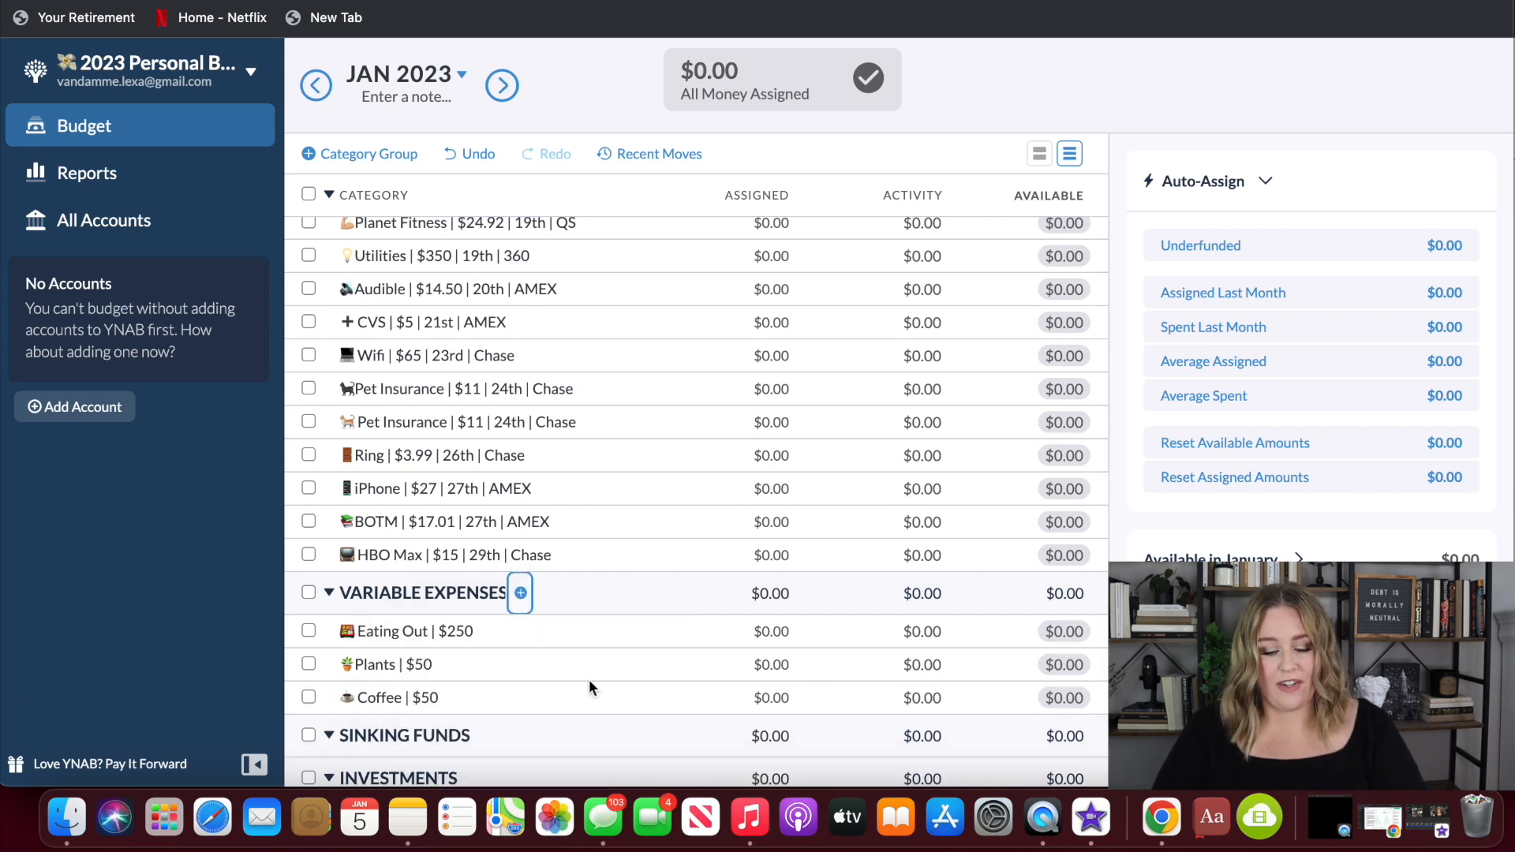
{"action": "left_click", "coordinate": [521, 593]}
{"action": "type", "text": "🍽Groceries | $350"}
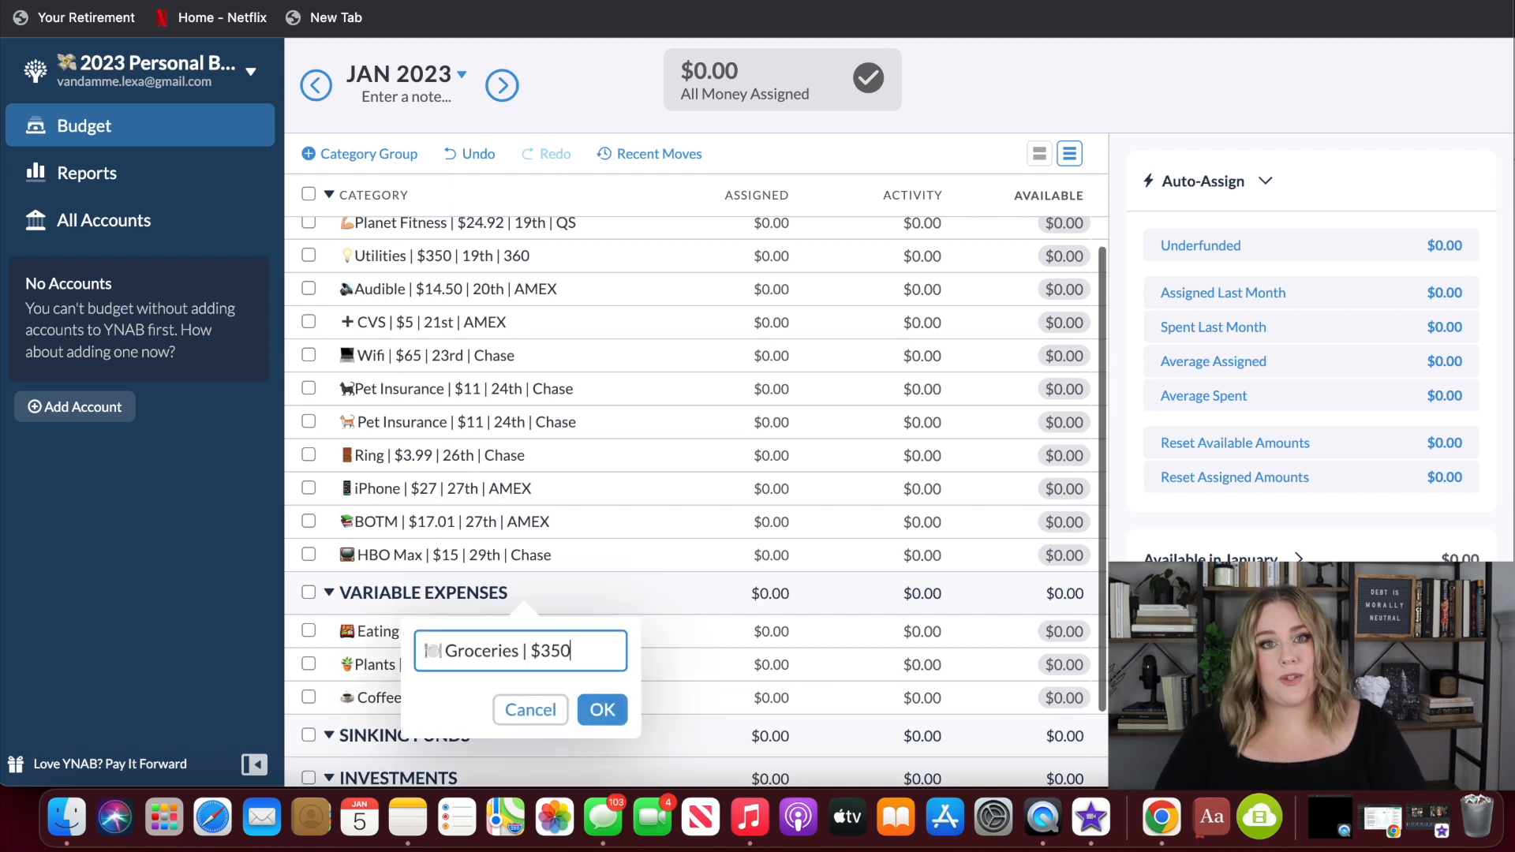
{"action": "key", "text": "Return"}
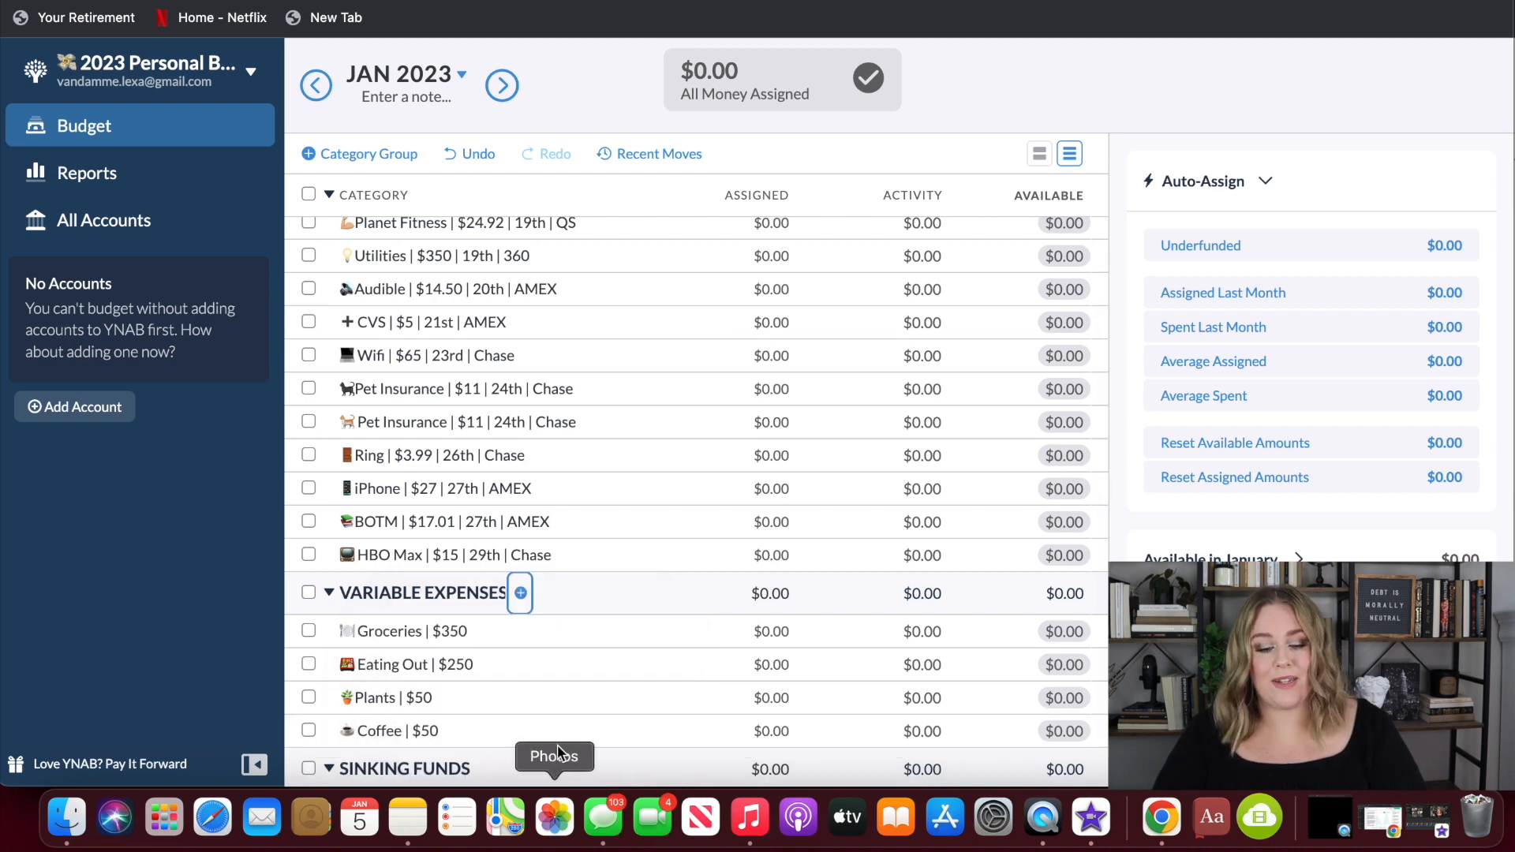
- Add the emoji-labelled categories "Gas | $100", "Fun Money | $200" and "Oh Shit | $150" to VARIABLE EXPENSES
{"action": "scroll", "coordinate": [566, 624], "scroll_direction": "down", "scroll_amount": 2}
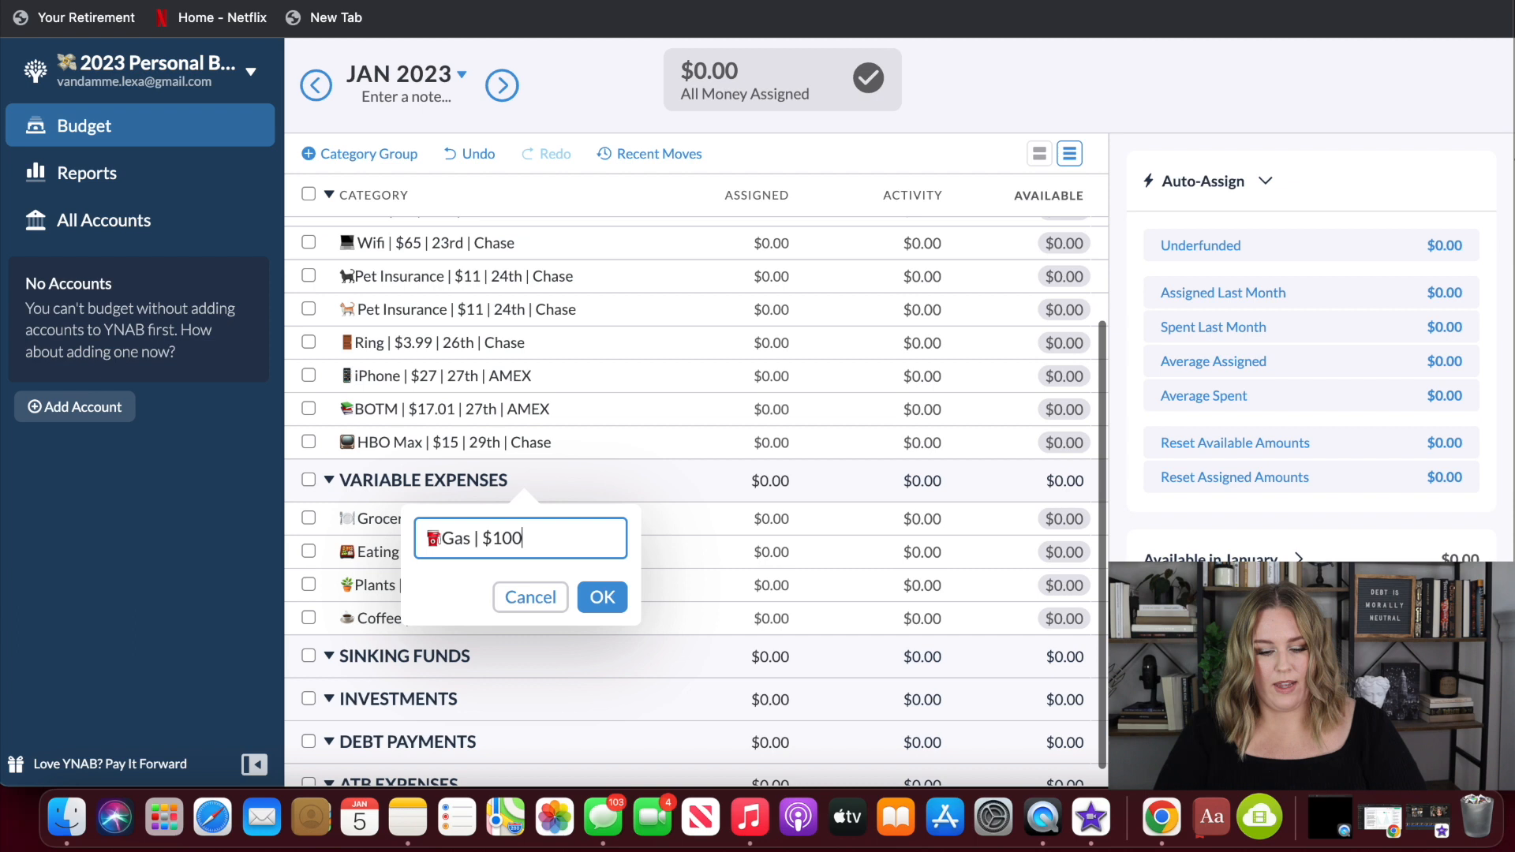
{"action": "key", "text": "Return"}
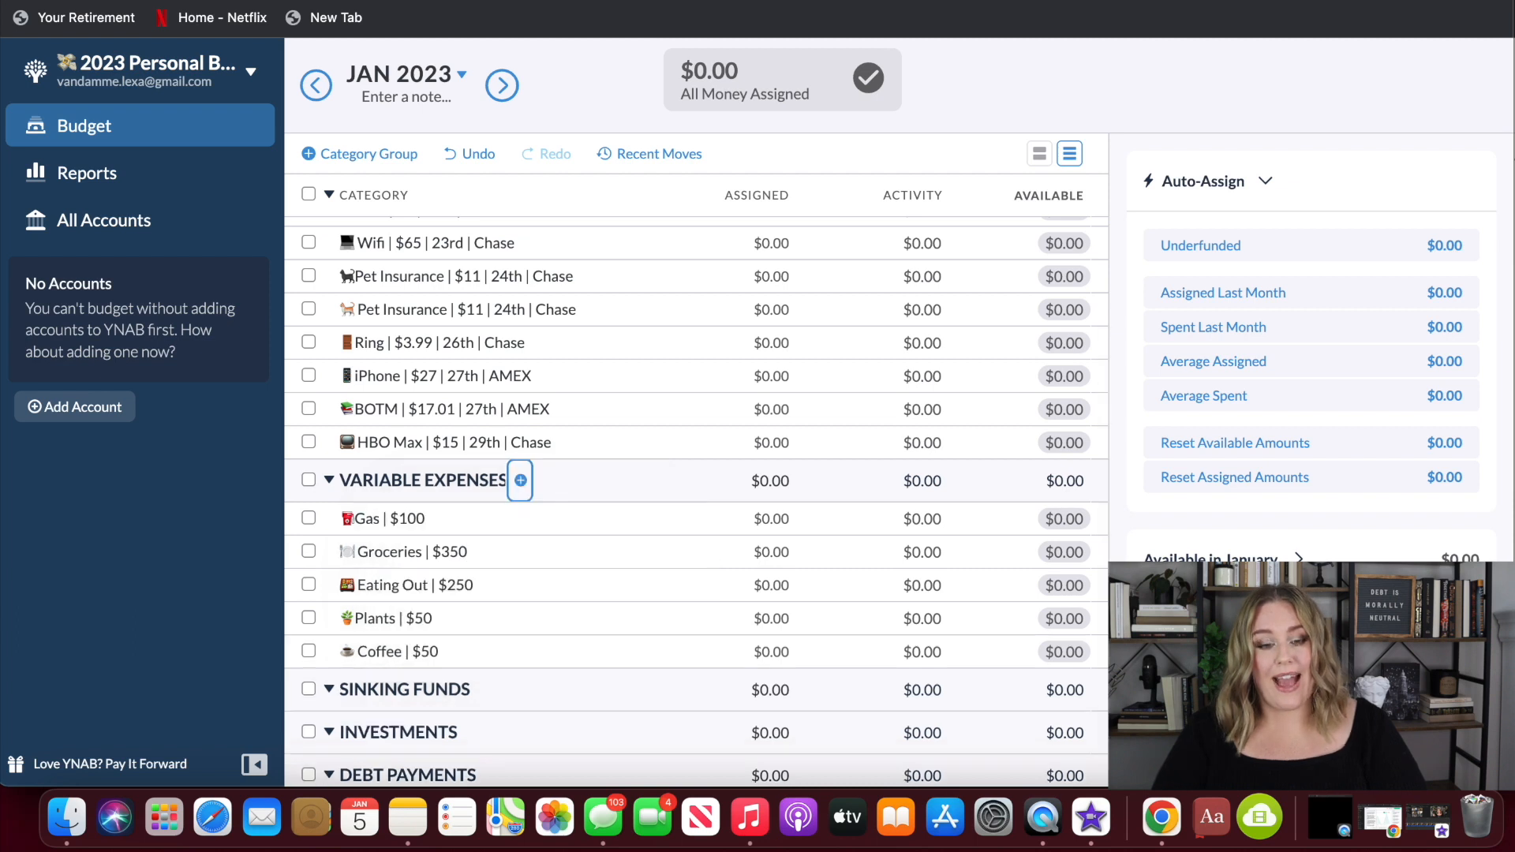
{"action": "left_click", "coordinate": [523, 481]}
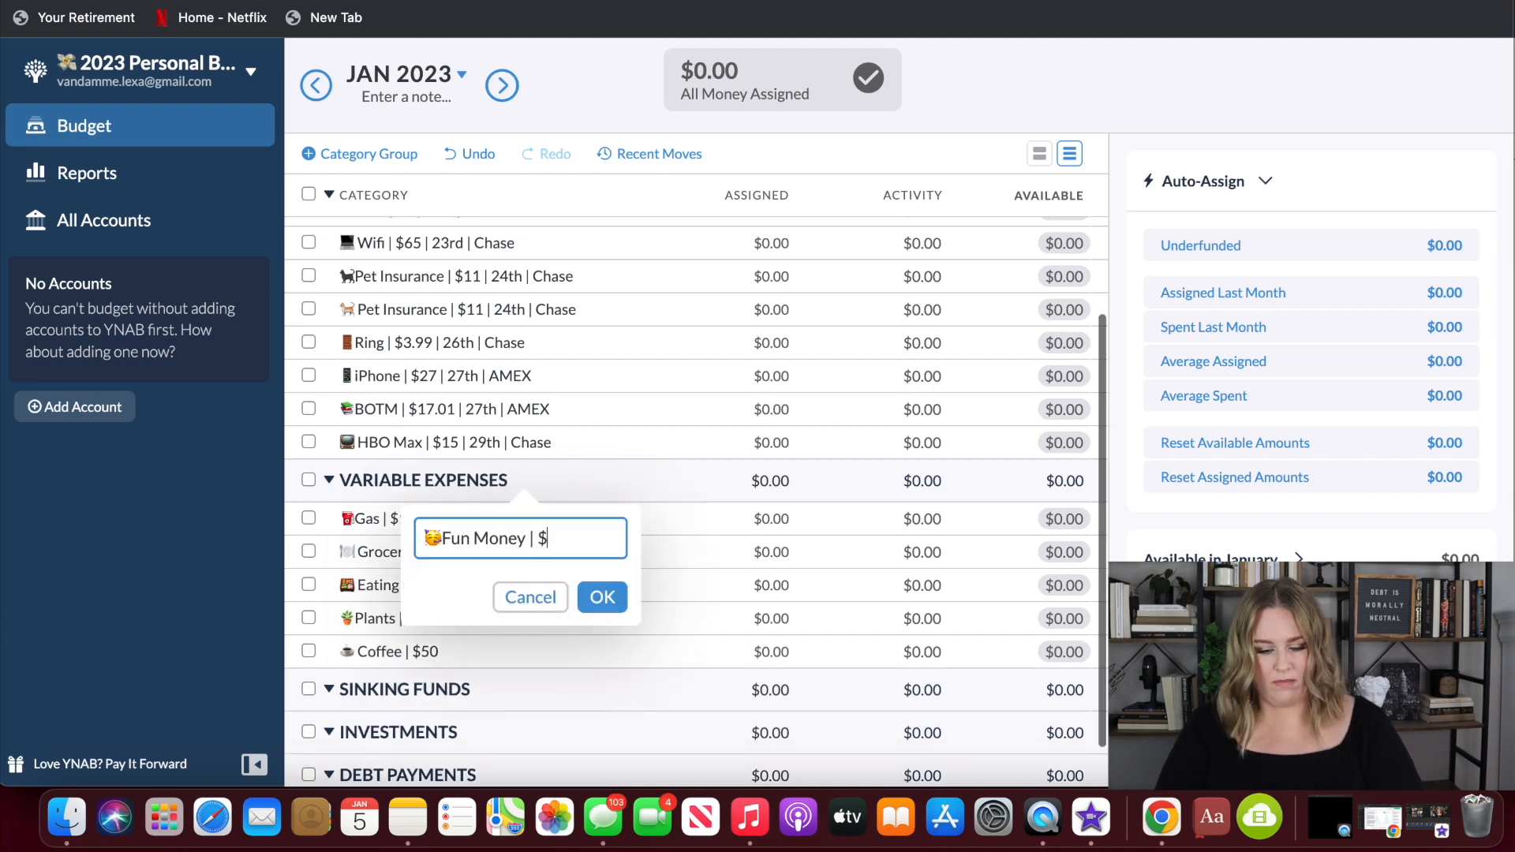
{"action": "type", "text": "$200"}
{"action": "key", "text": "Return"}
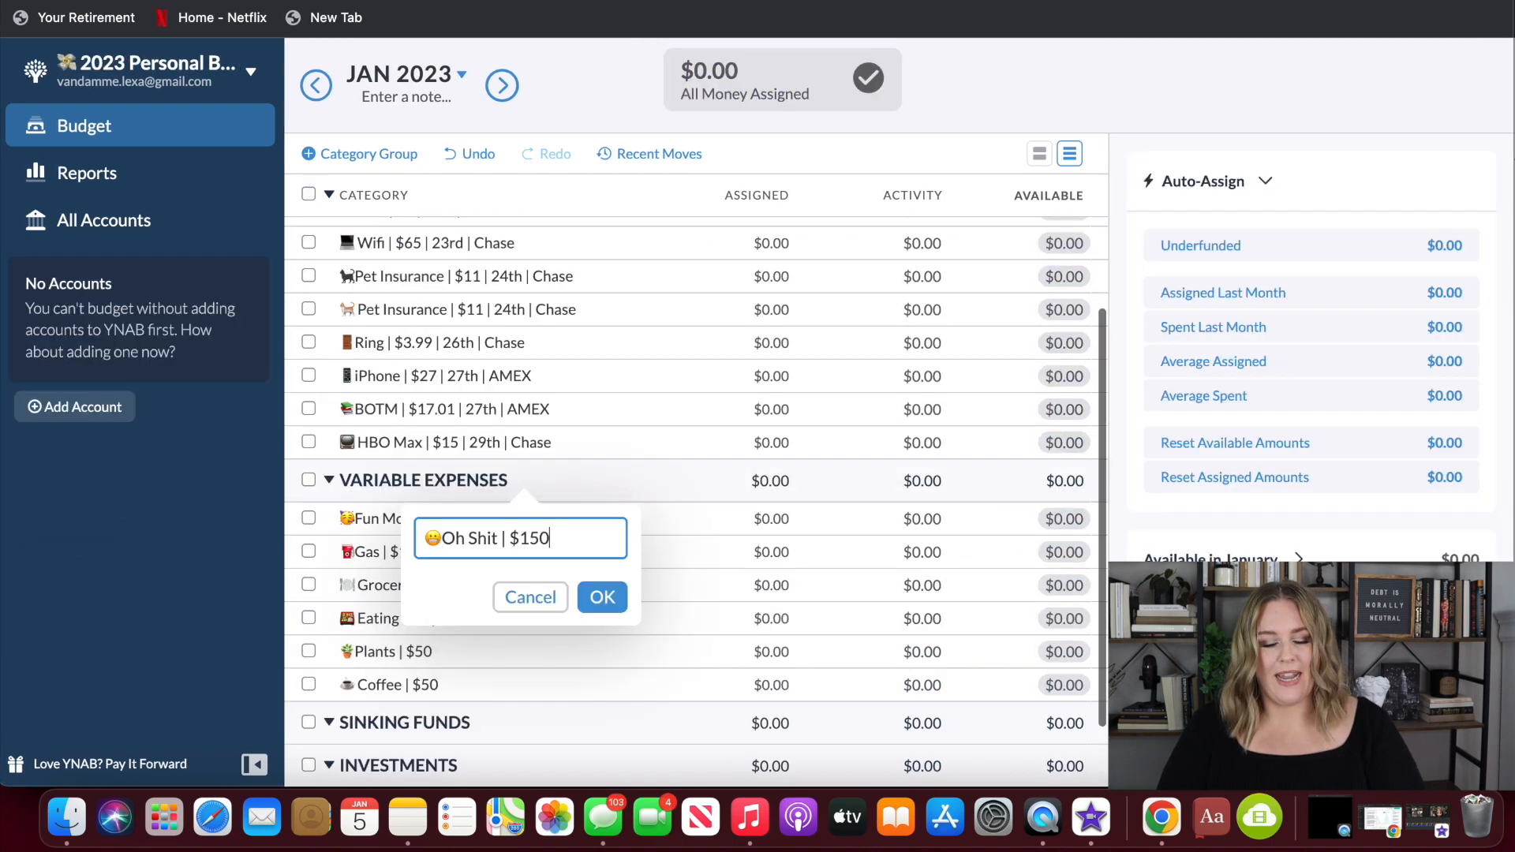
{"action": "key", "text": "Return"}
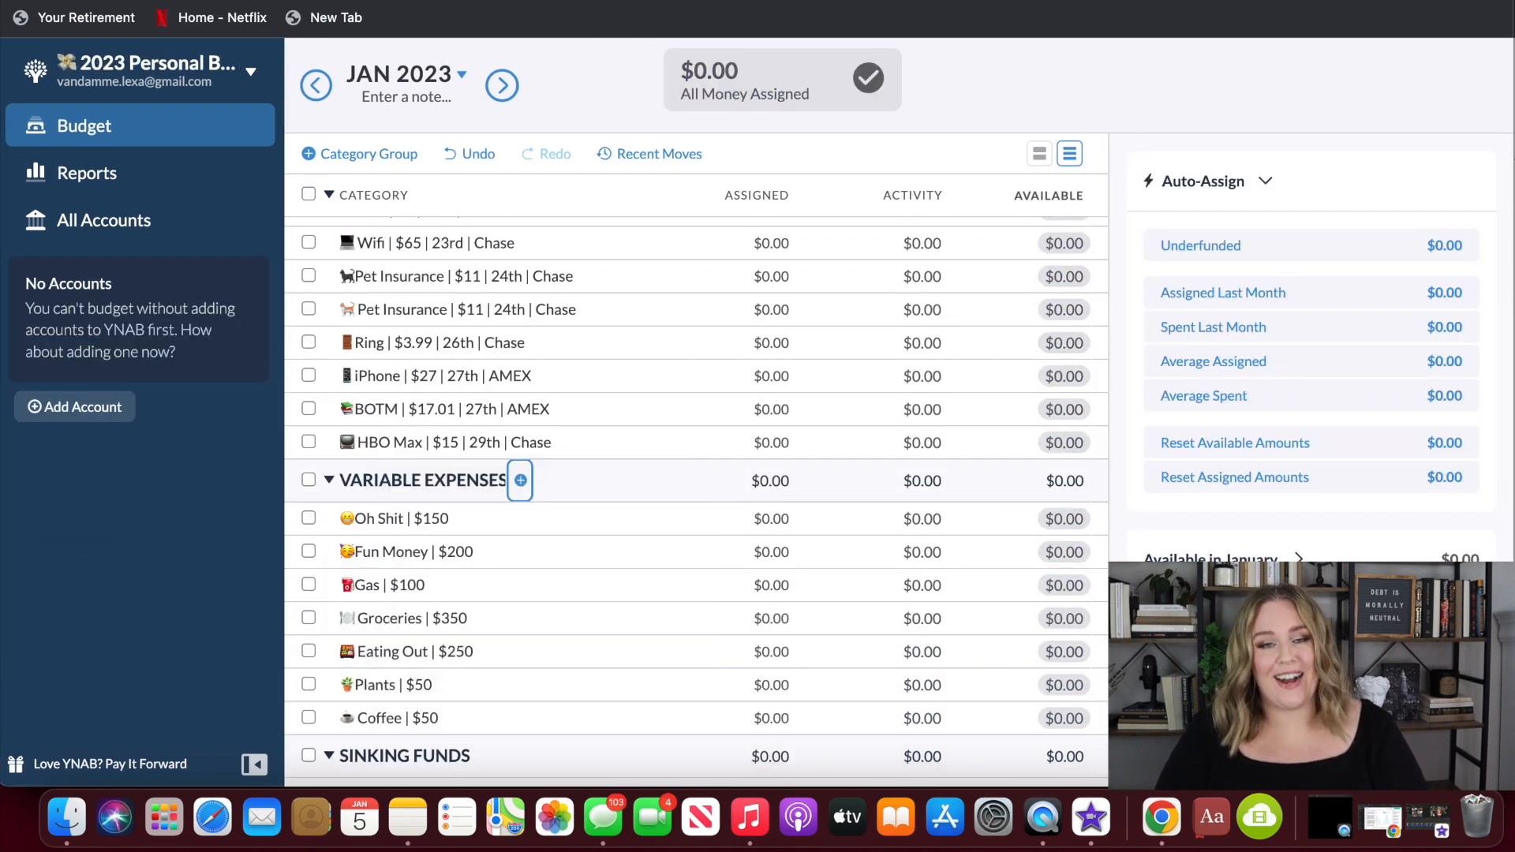
- Add the emoji-labelled categories Treat Yourself, Cats, Oh Shit, Giving, New Car, Furniture, Moving, Vacation and Car Repairs to SINKING FUNDS
{"action": "scroll", "coordinate": [519, 568], "scroll_direction": "down", "scroll_amount": 3}
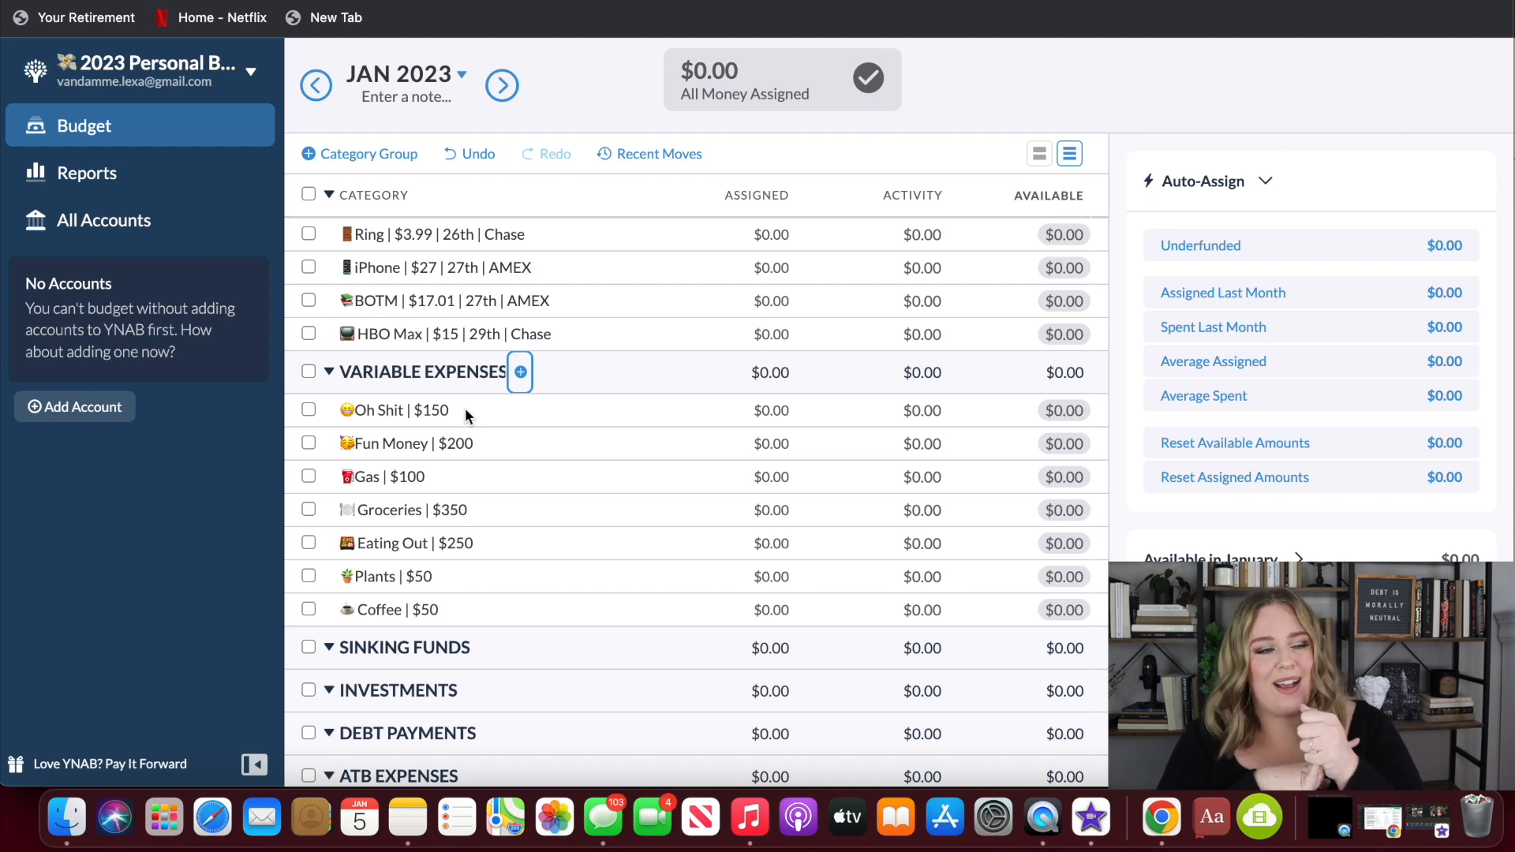
{"action": "scroll", "coordinate": [469, 412], "scroll_direction": "down", "scroll_amount": 1}
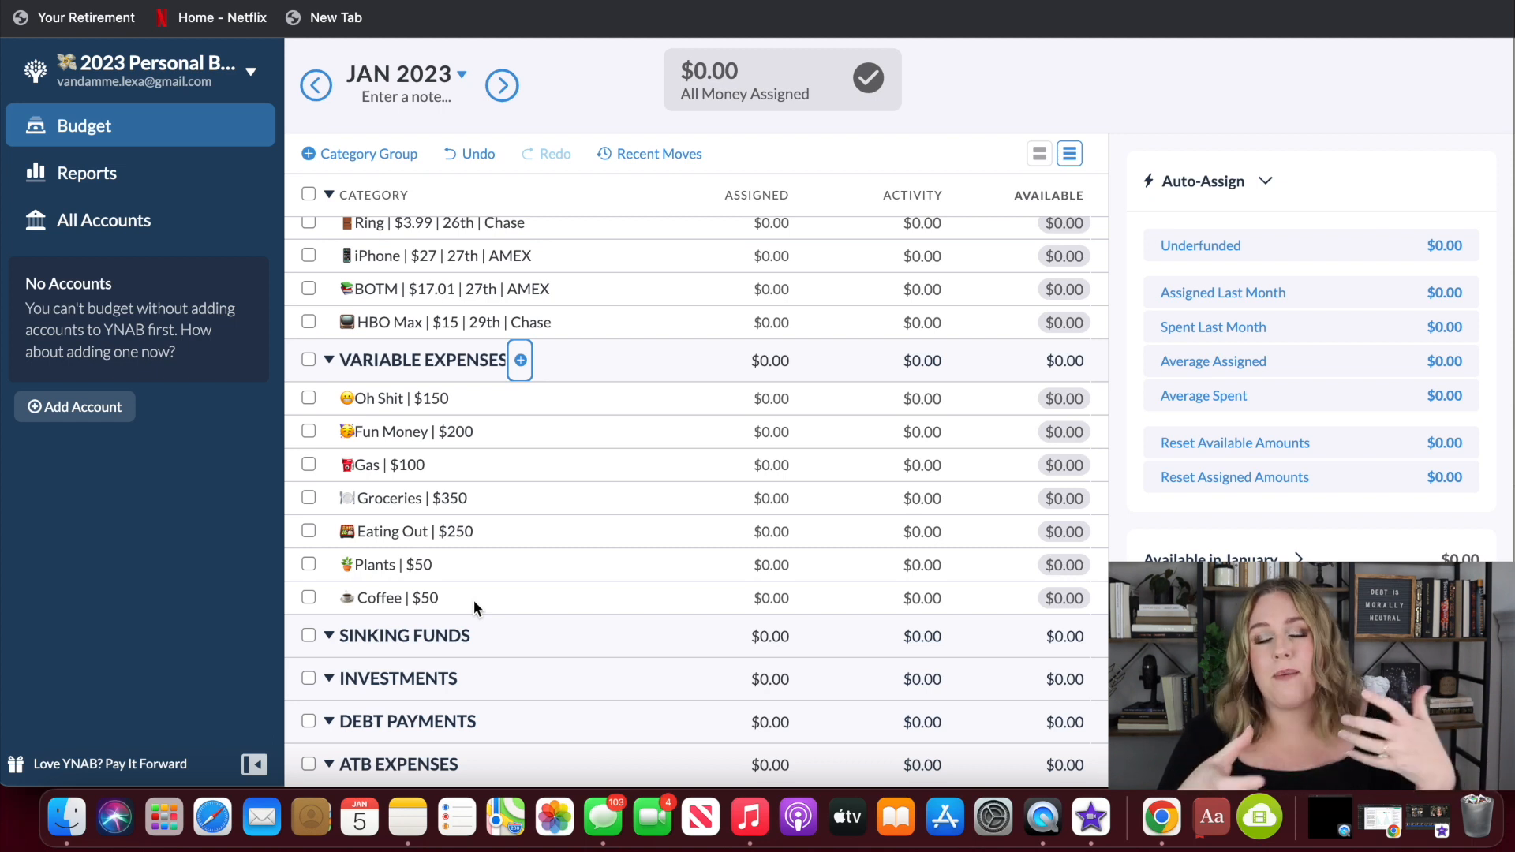
{"action": "left_click", "coordinate": [484, 636]}
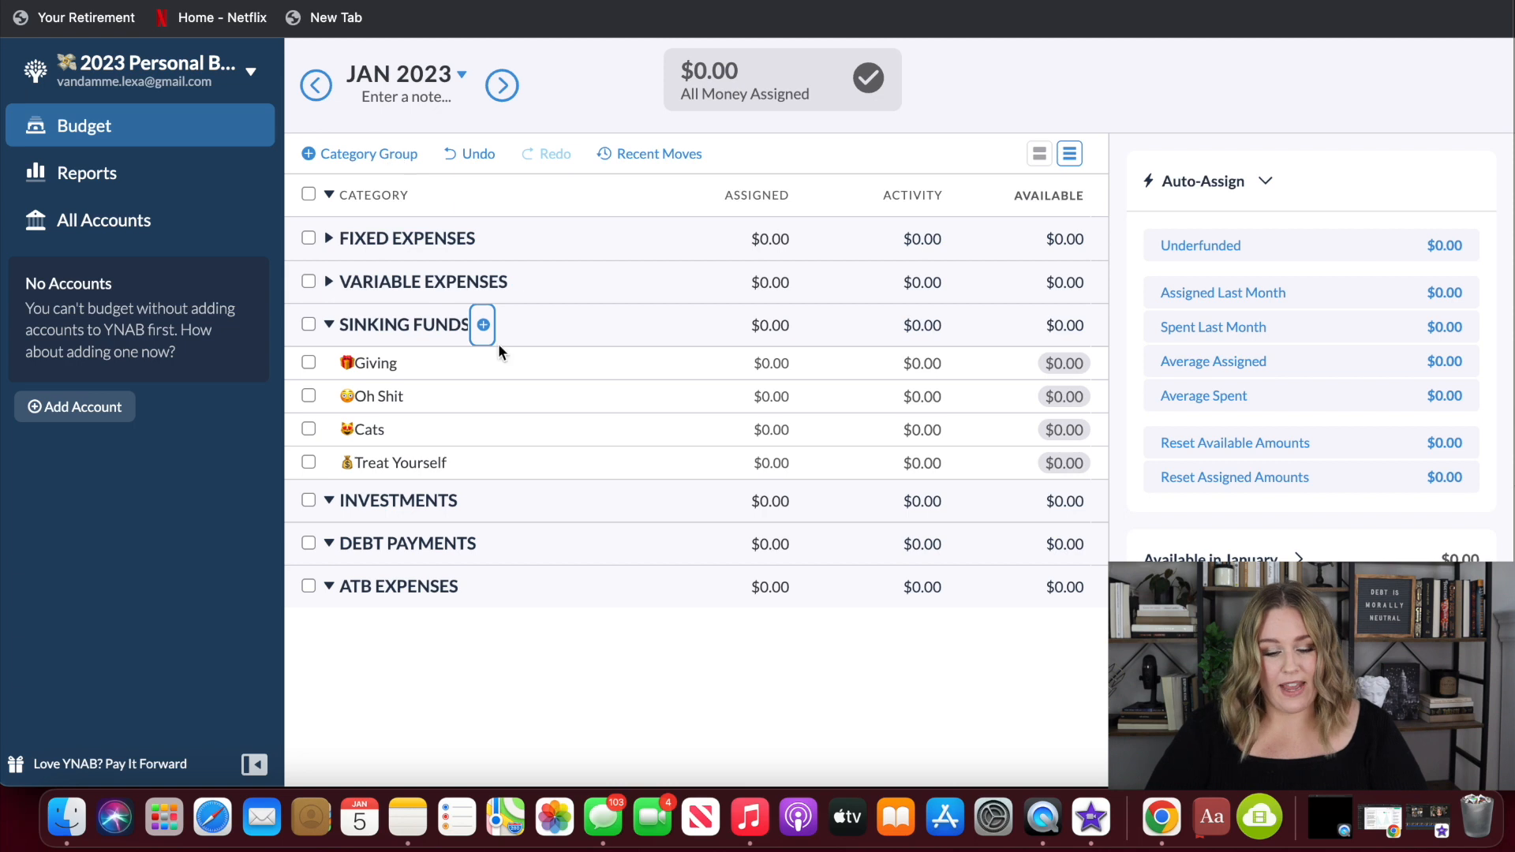
{"action": "left_click", "coordinate": [483, 325]}
{"action": "type", "text": "🚙New Car"}
{"action": "key", "text": "Return"}
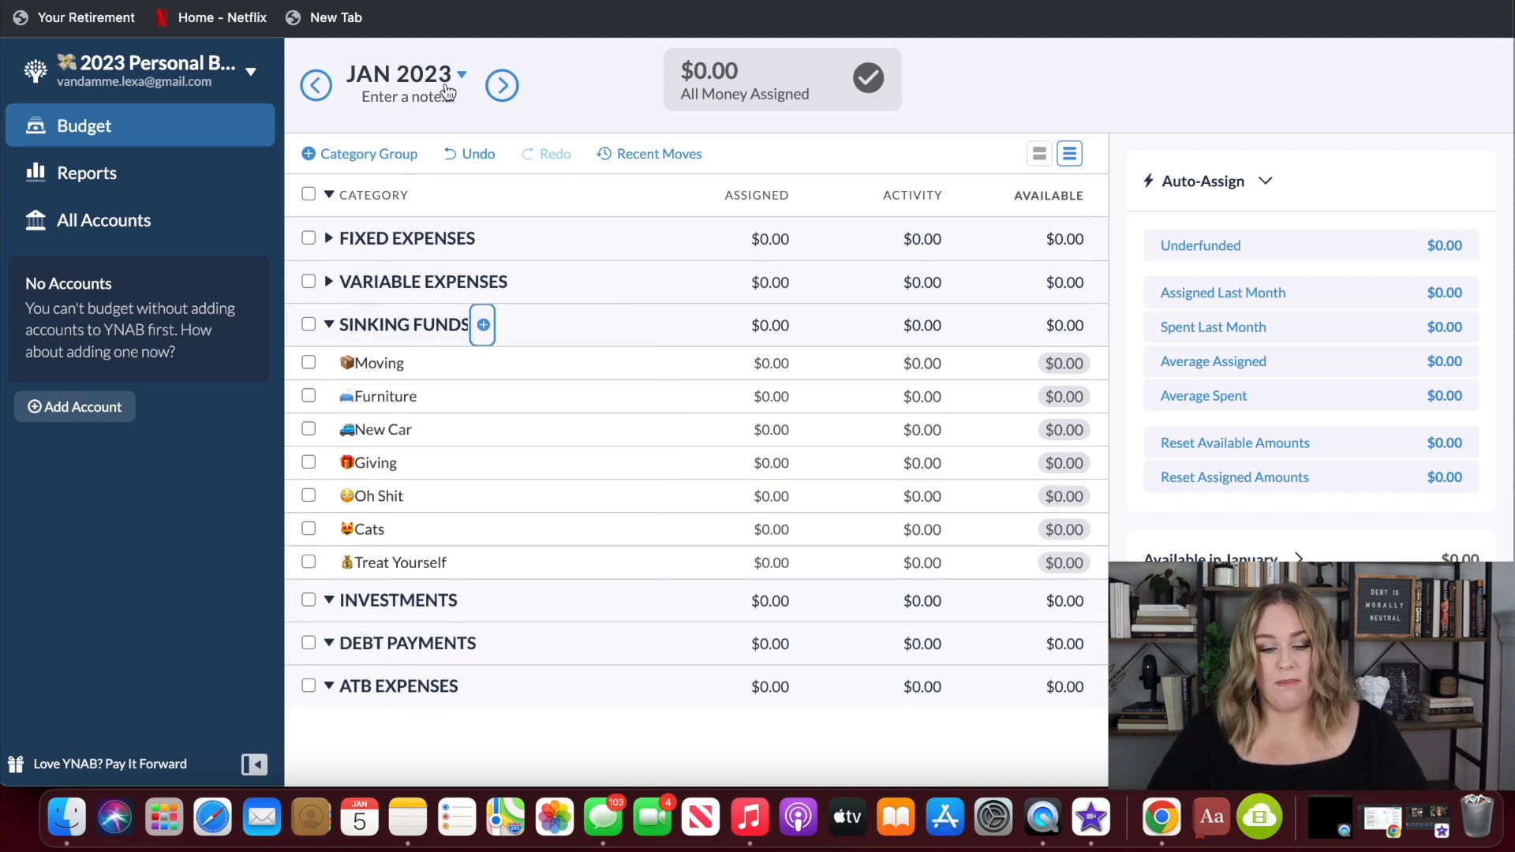
{"action": "left_click", "coordinate": [483, 326]}
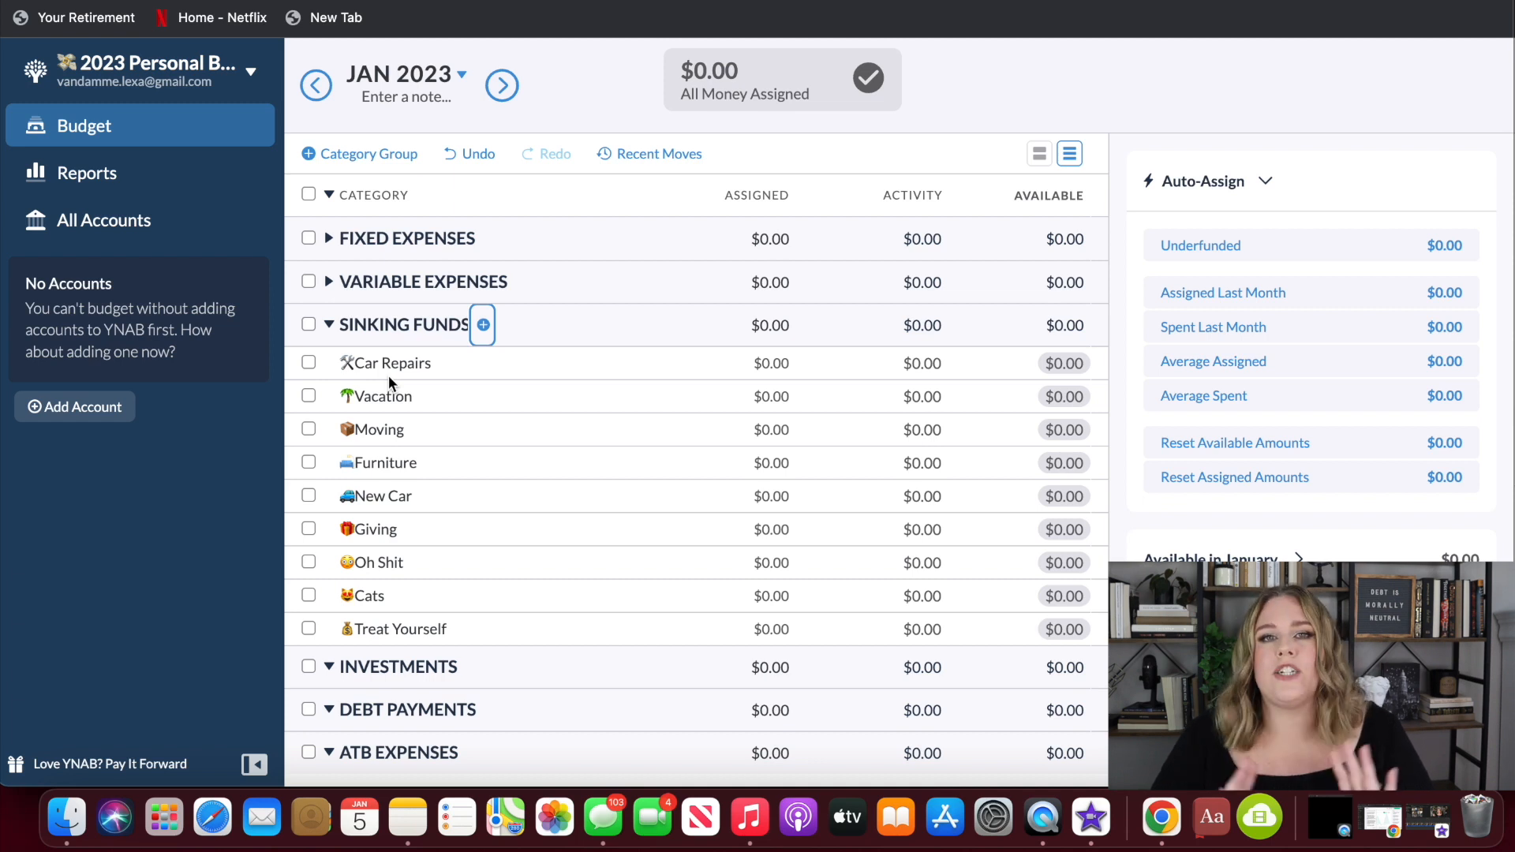
- Add "Christmas 2023 | $500" with a tree emoji and "QS Annual Fee | $39 | May" with a bank emoji to SINKING FUNDS
{"action": "left_click", "coordinate": [484, 325]}
{"action": "type", "text": "🎄Christmas 2023 | $500"}
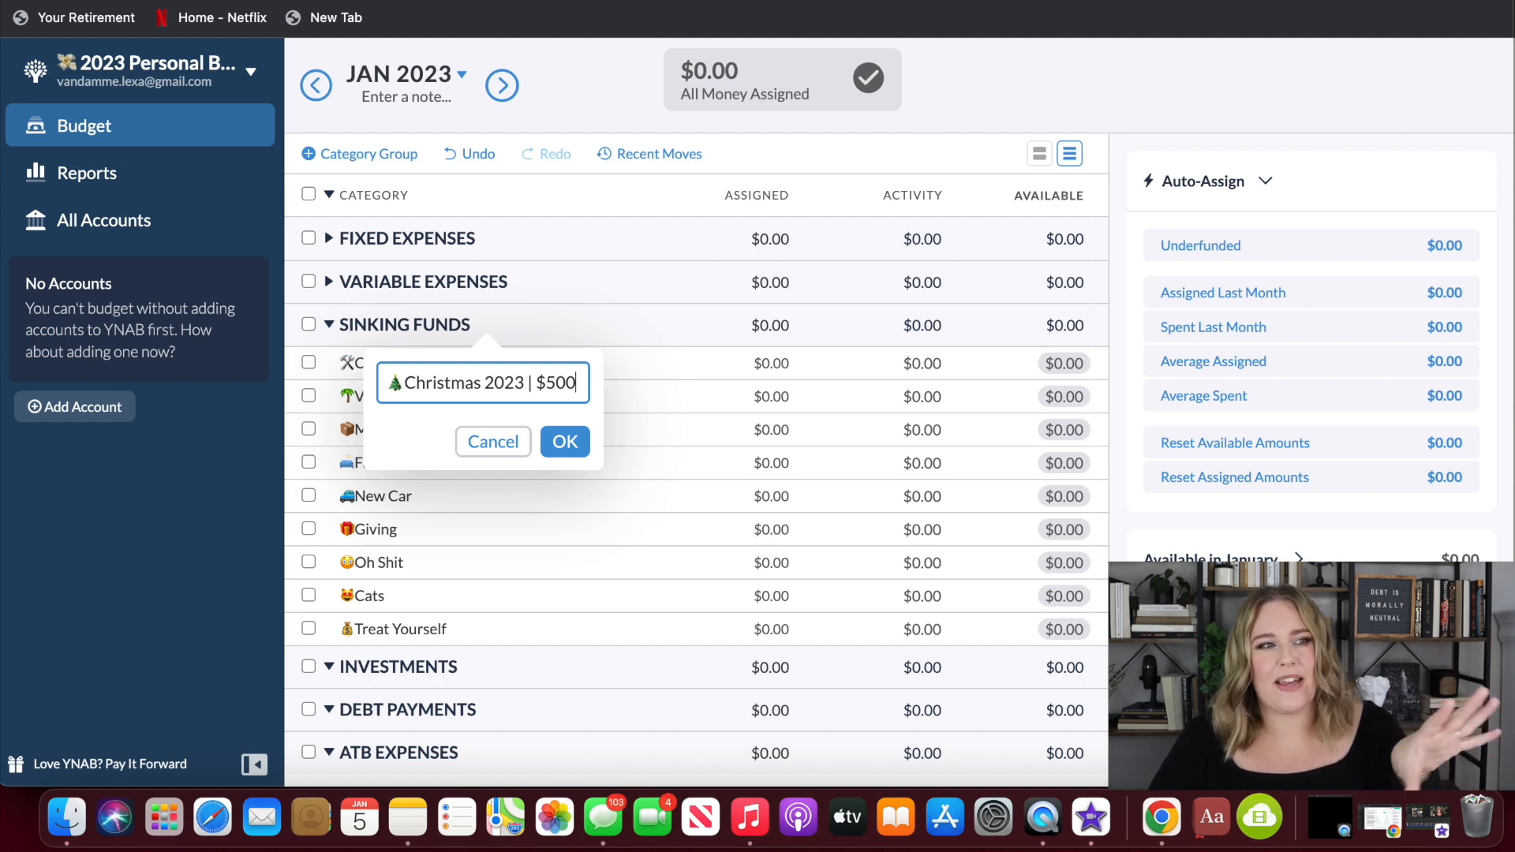
{"action": "key", "text": "Return"}
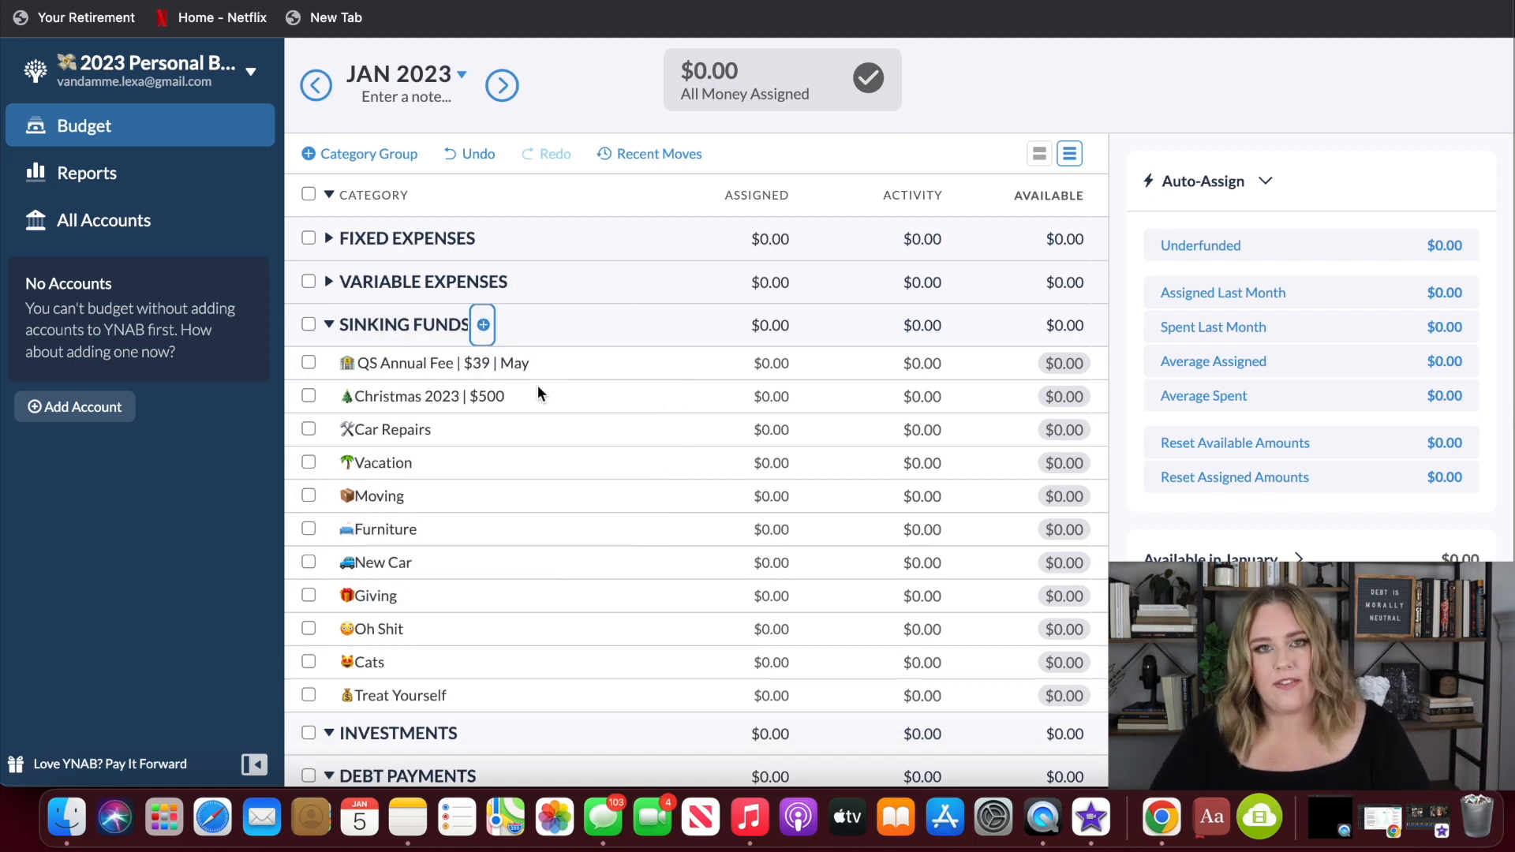
- Add the emoji-labelled categories "Prime | $150 | May" and "Trash | $45 | March 3rd" to SINKING FUNDS, and collapse the group
{"action": "left_click", "coordinate": [330, 240]}
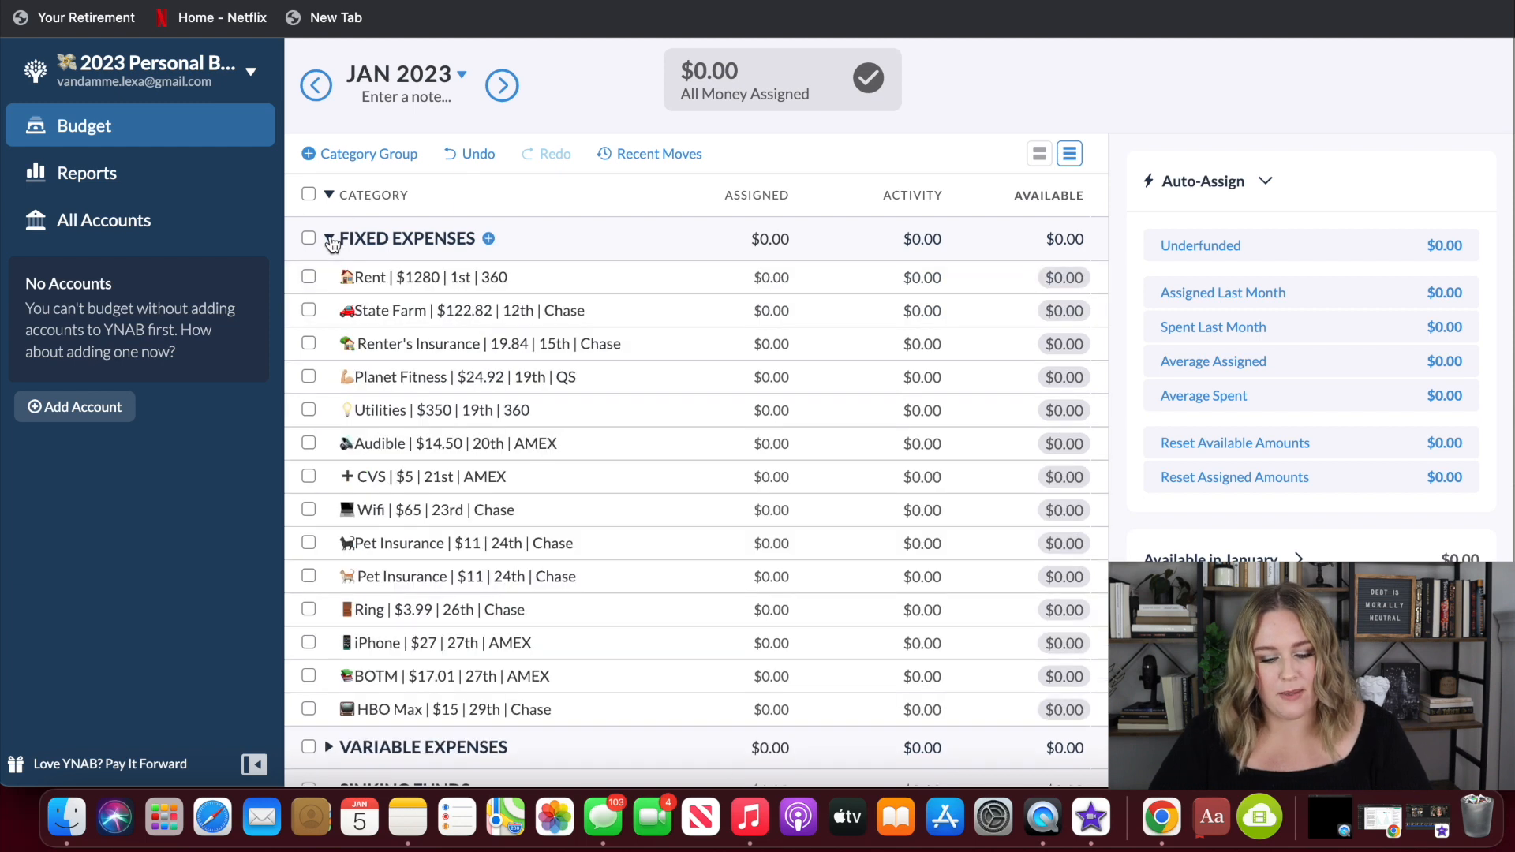
{"action": "left_click", "coordinate": [331, 240]}
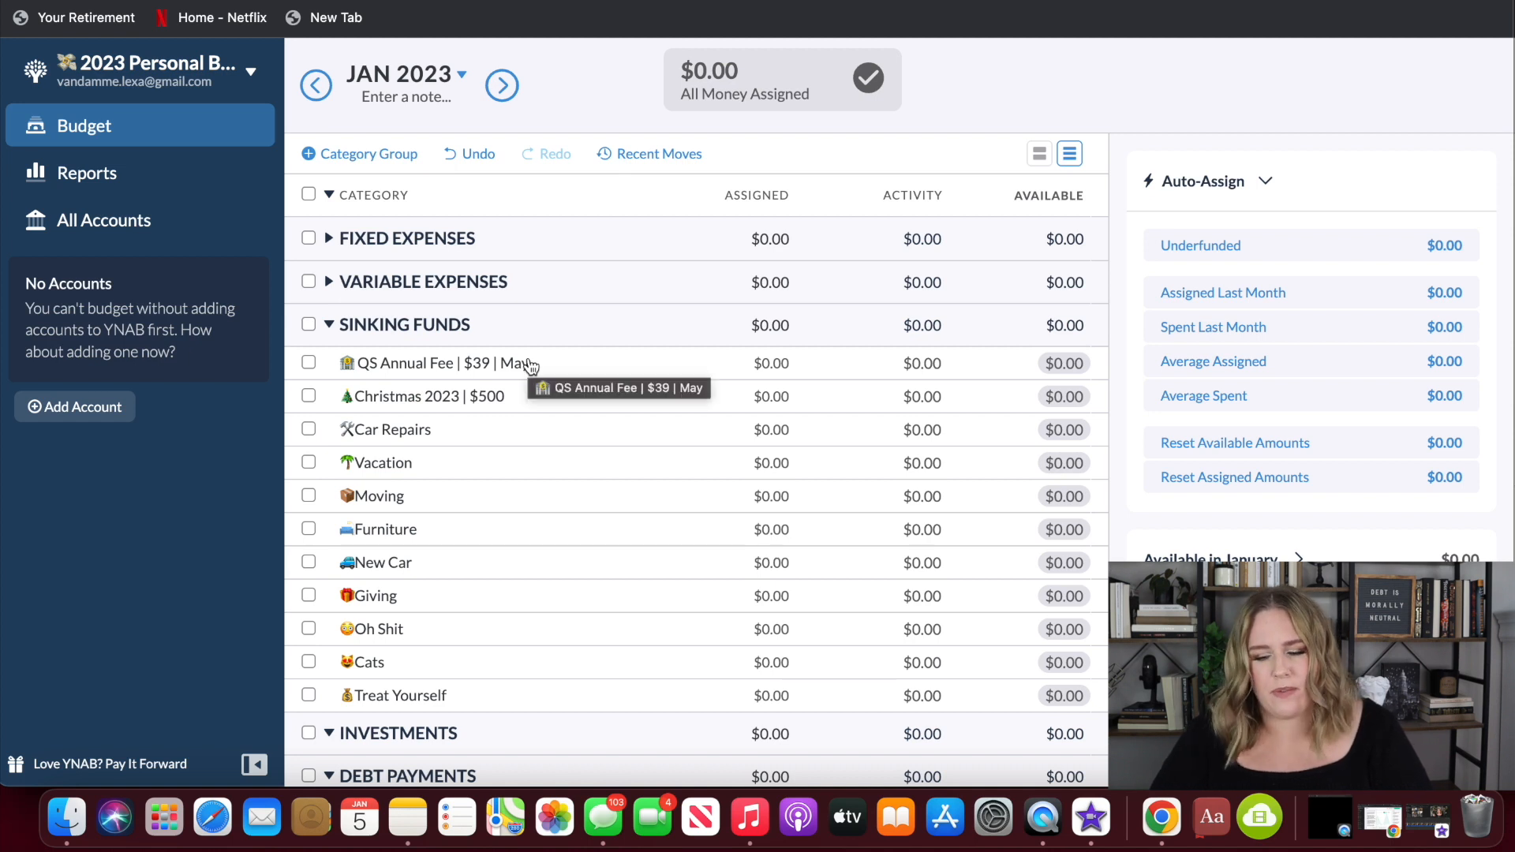
{"action": "scroll", "coordinate": [552, 415], "scroll_direction": "up", "scroll_amount": 2}
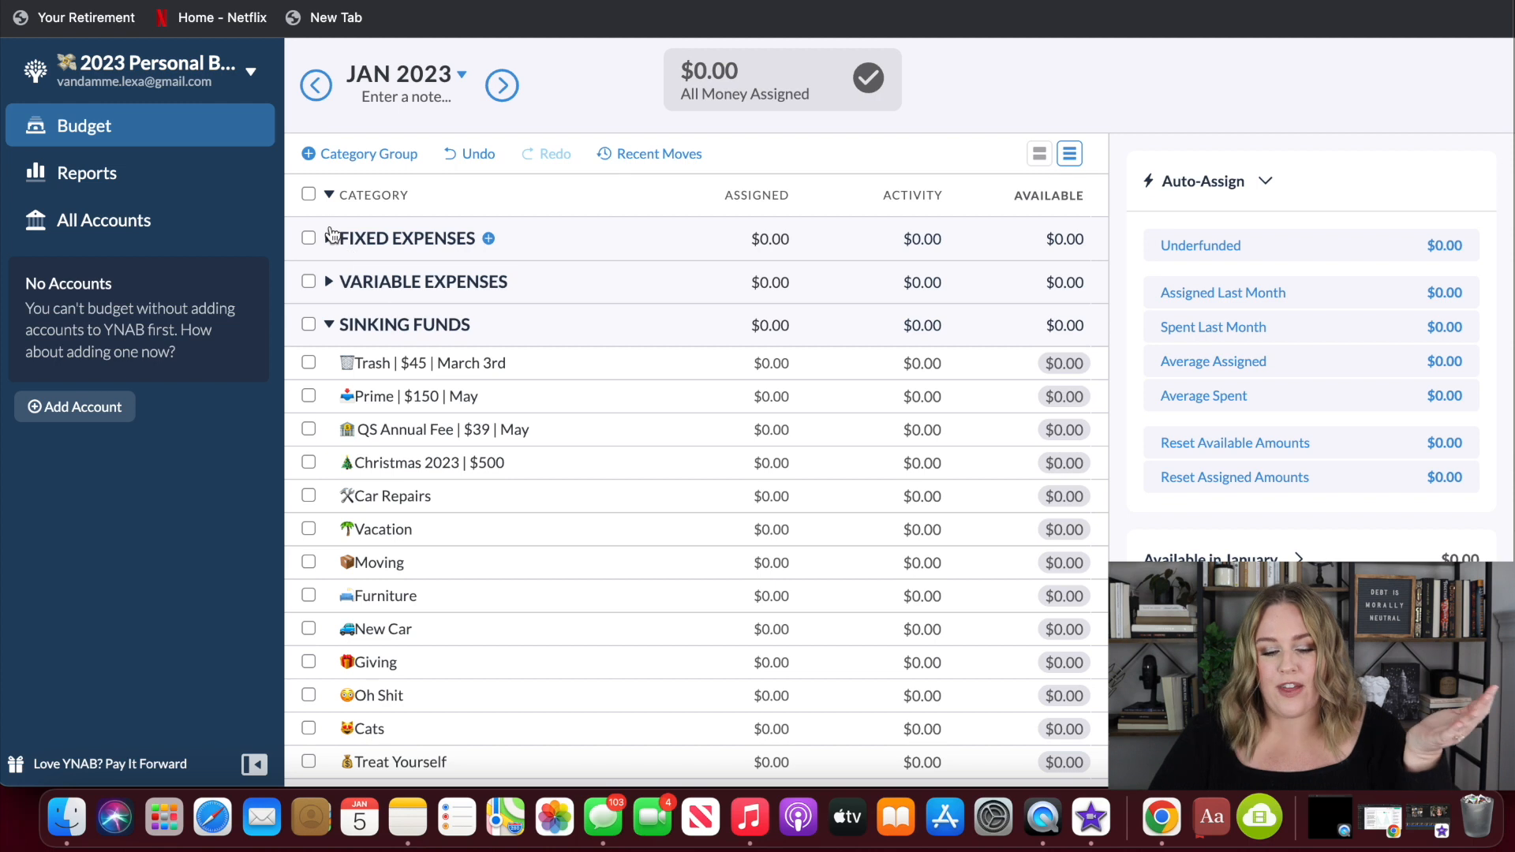
{"action": "left_click", "coordinate": [503, 359]}
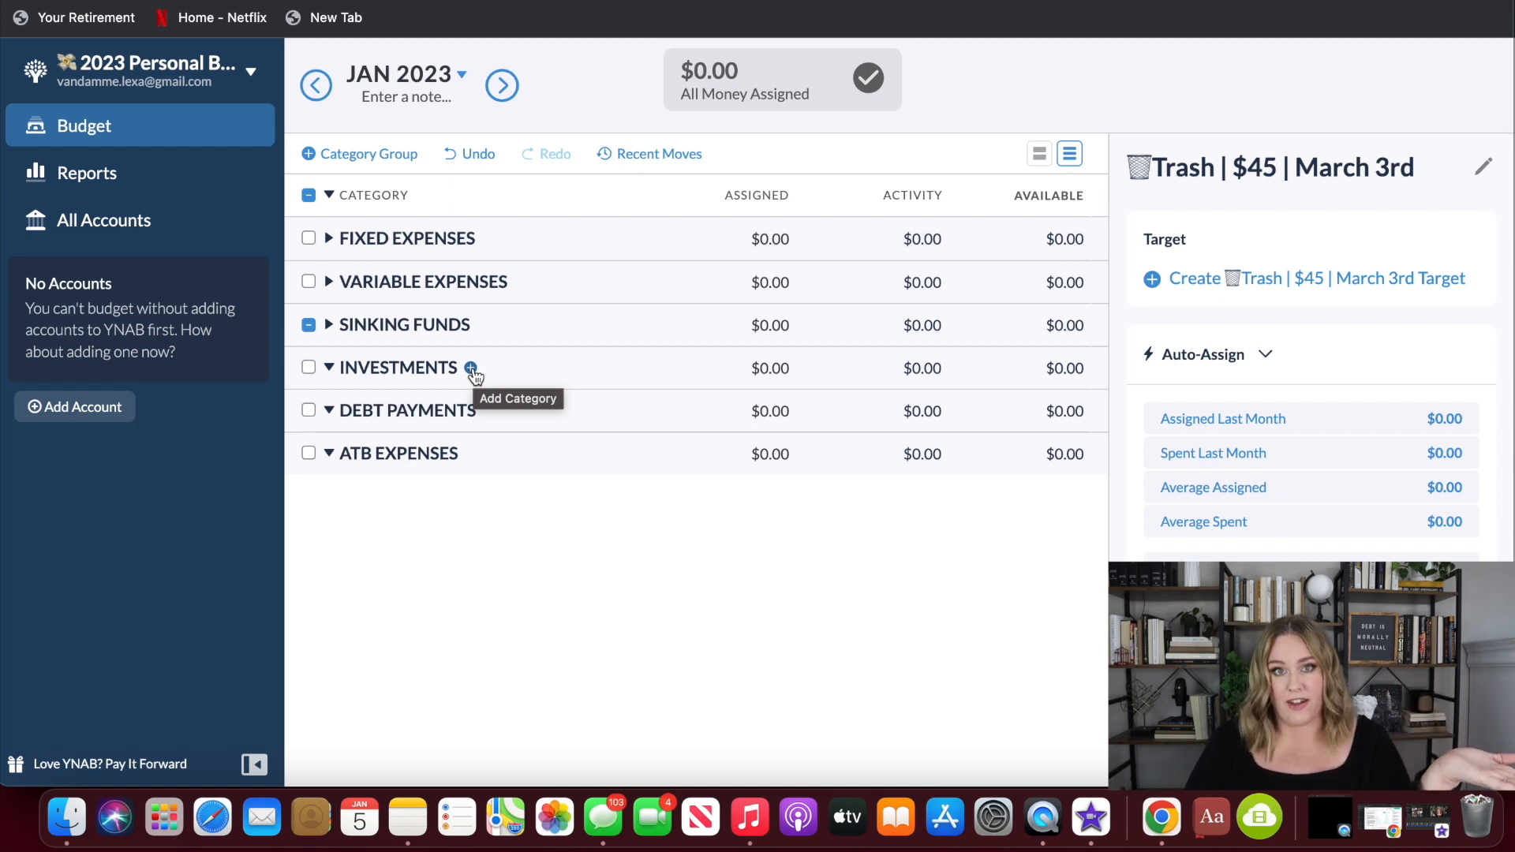
- Add "Roth IRA | $500" with a chart emoji to INVESTMENTS and "Student Loans | $422 | ON HOLD" with a graduation cap emoji to DEBT PAYMENTS
{"action": "left_click", "coordinate": [471, 368]}
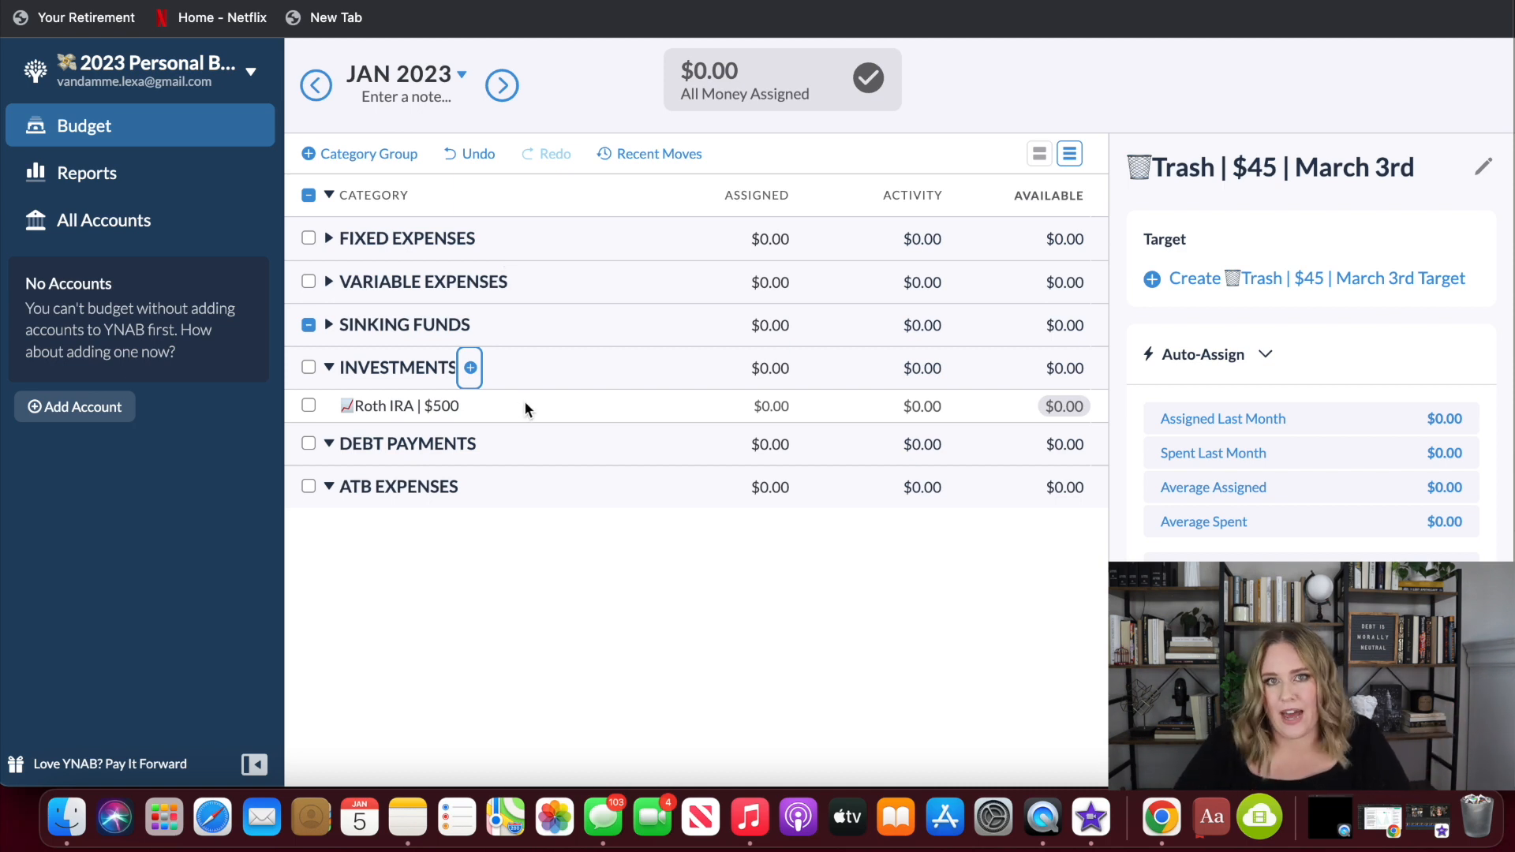
{"action": "left_click", "coordinate": [489, 445]}
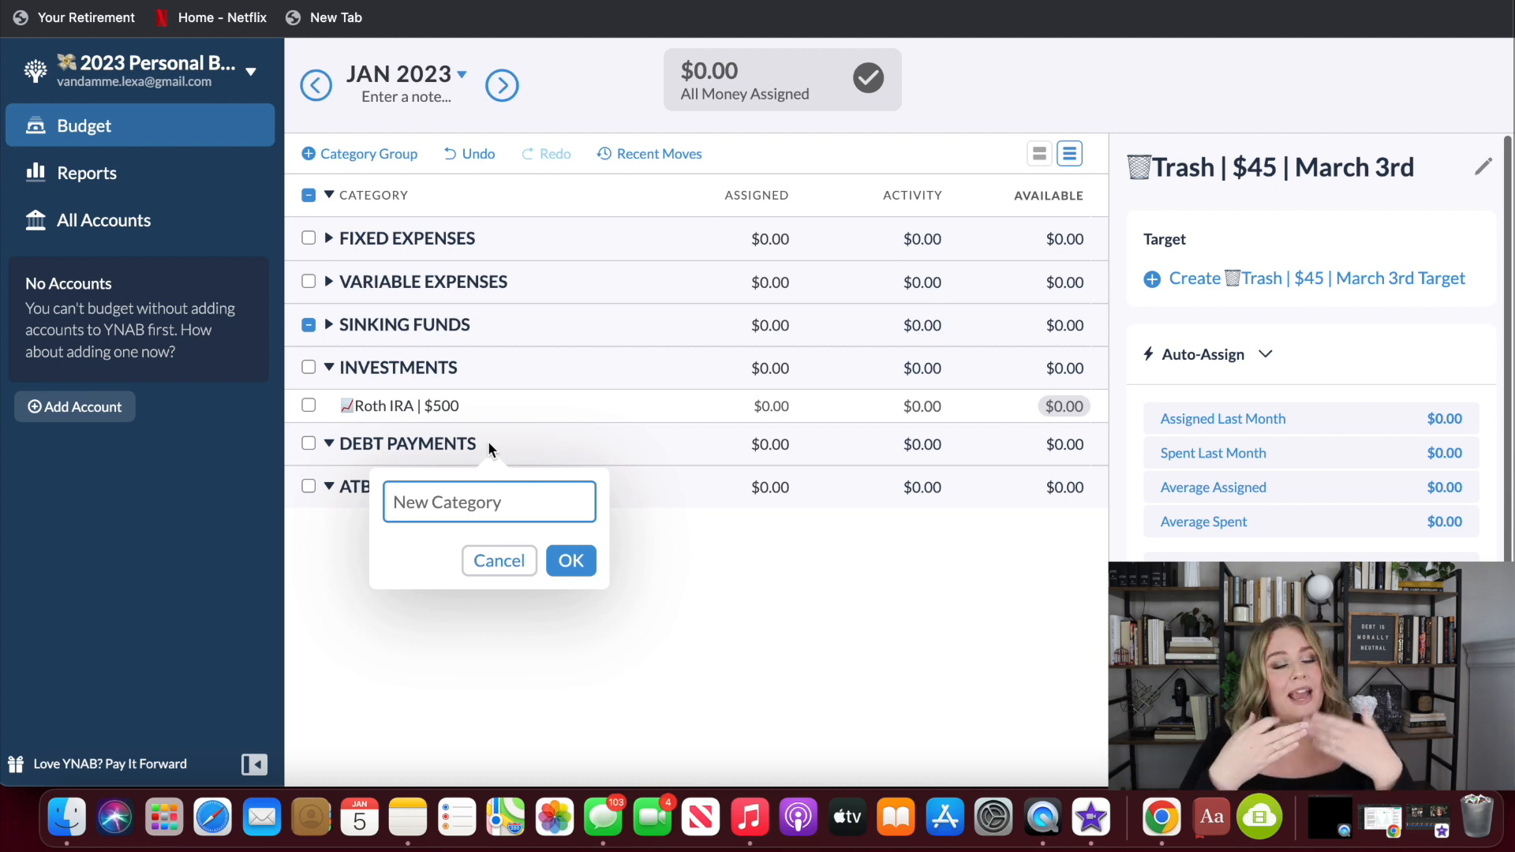
{"action": "type", "text": "🎓Student Loans | $422 | ON HOLD"}
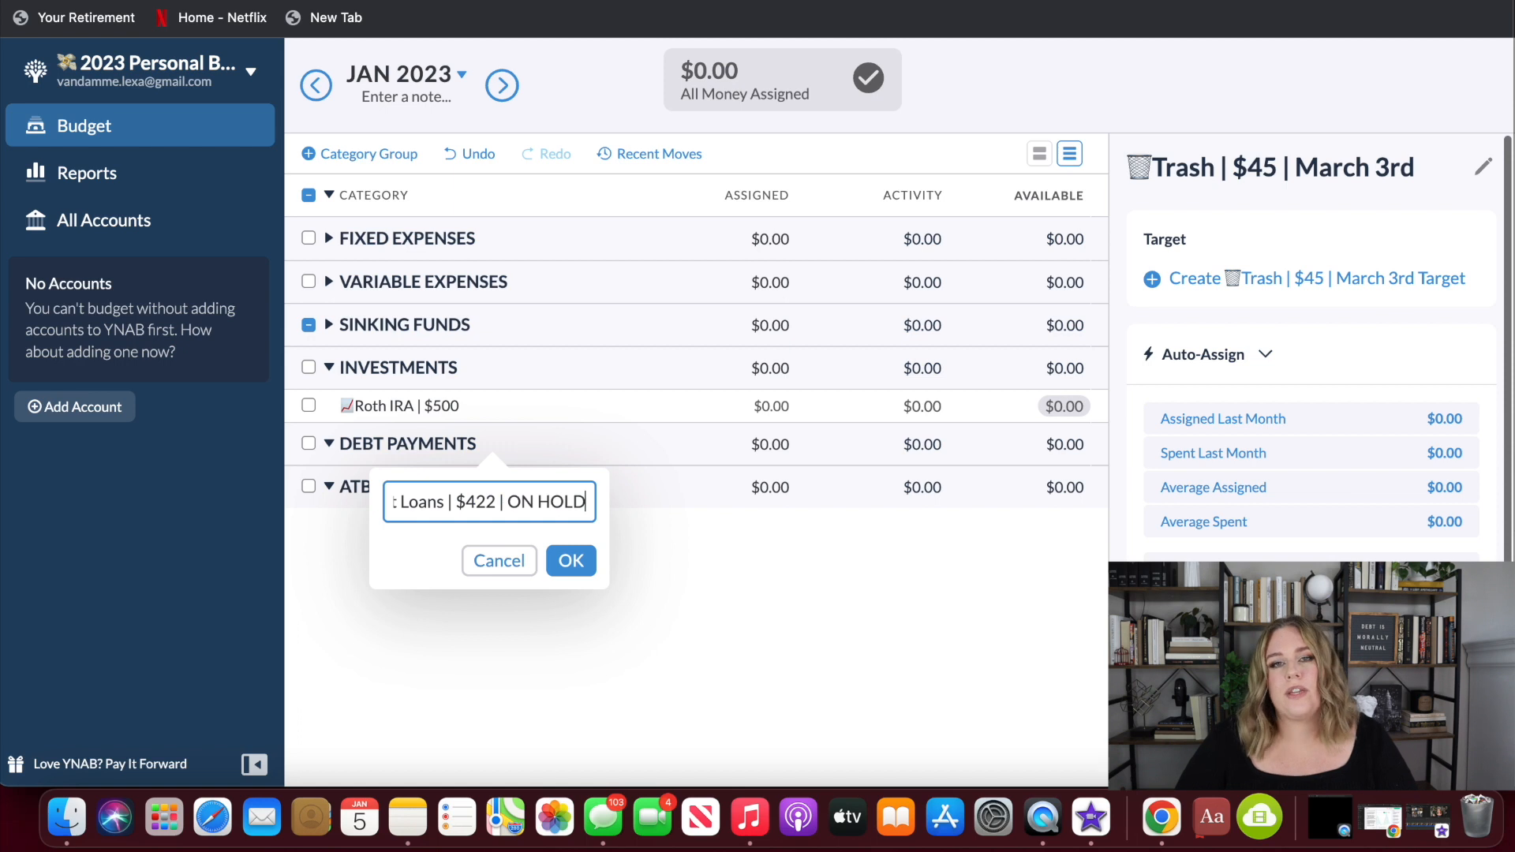
{"action": "key", "text": "Return"}
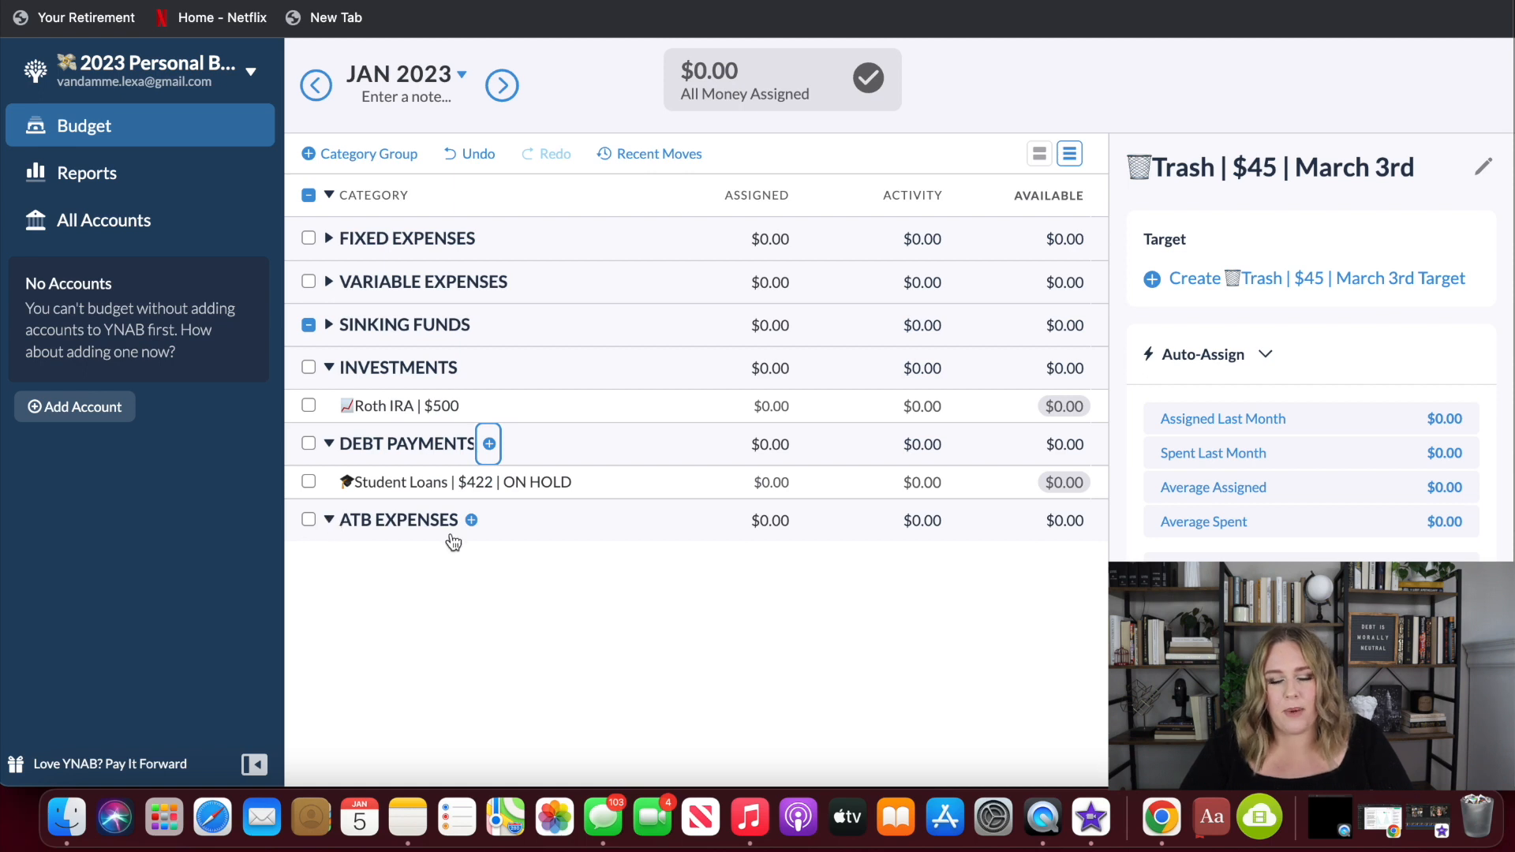
- Expand the SINKING FUNDS, VARIABLE EXPENSES and FIXED EXPENSES groups and review the categories across the whole budget
{"action": "left_click", "coordinate": [330, 324]}
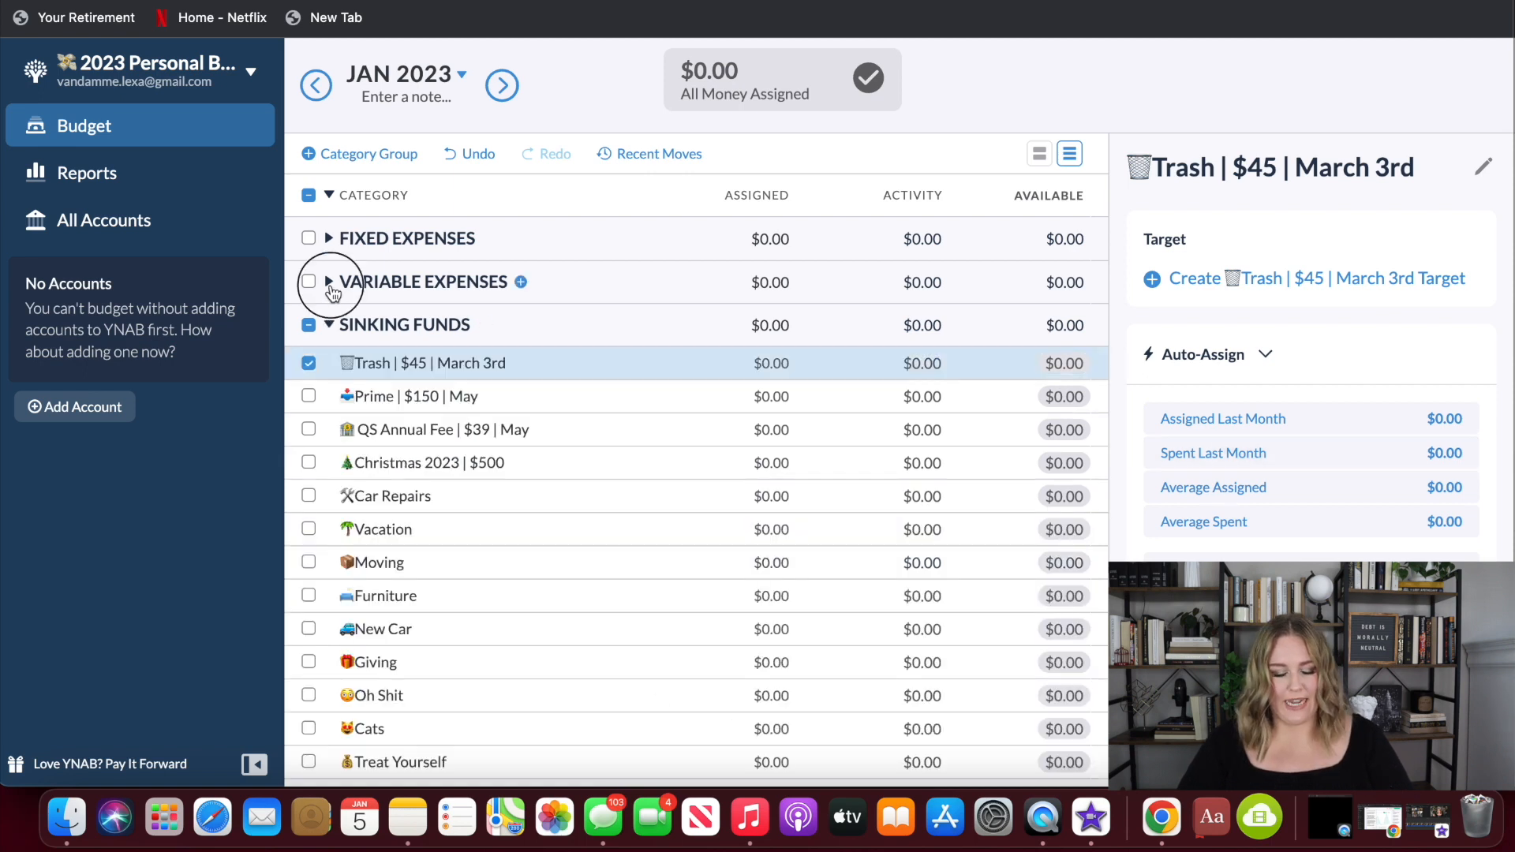
{"action": "left_click", "coordinate": [329, 283]}
{"action": "left_click", "coordinate": [329, 238]}
{"action": "scroll", "coordinate": [604, 428], "scroll_direction": "down", "scroll_amount": 2}
{"action": "scroll", "coordinate": [603, 427], "scroll_direction": "up", "scroll_amount": 2}
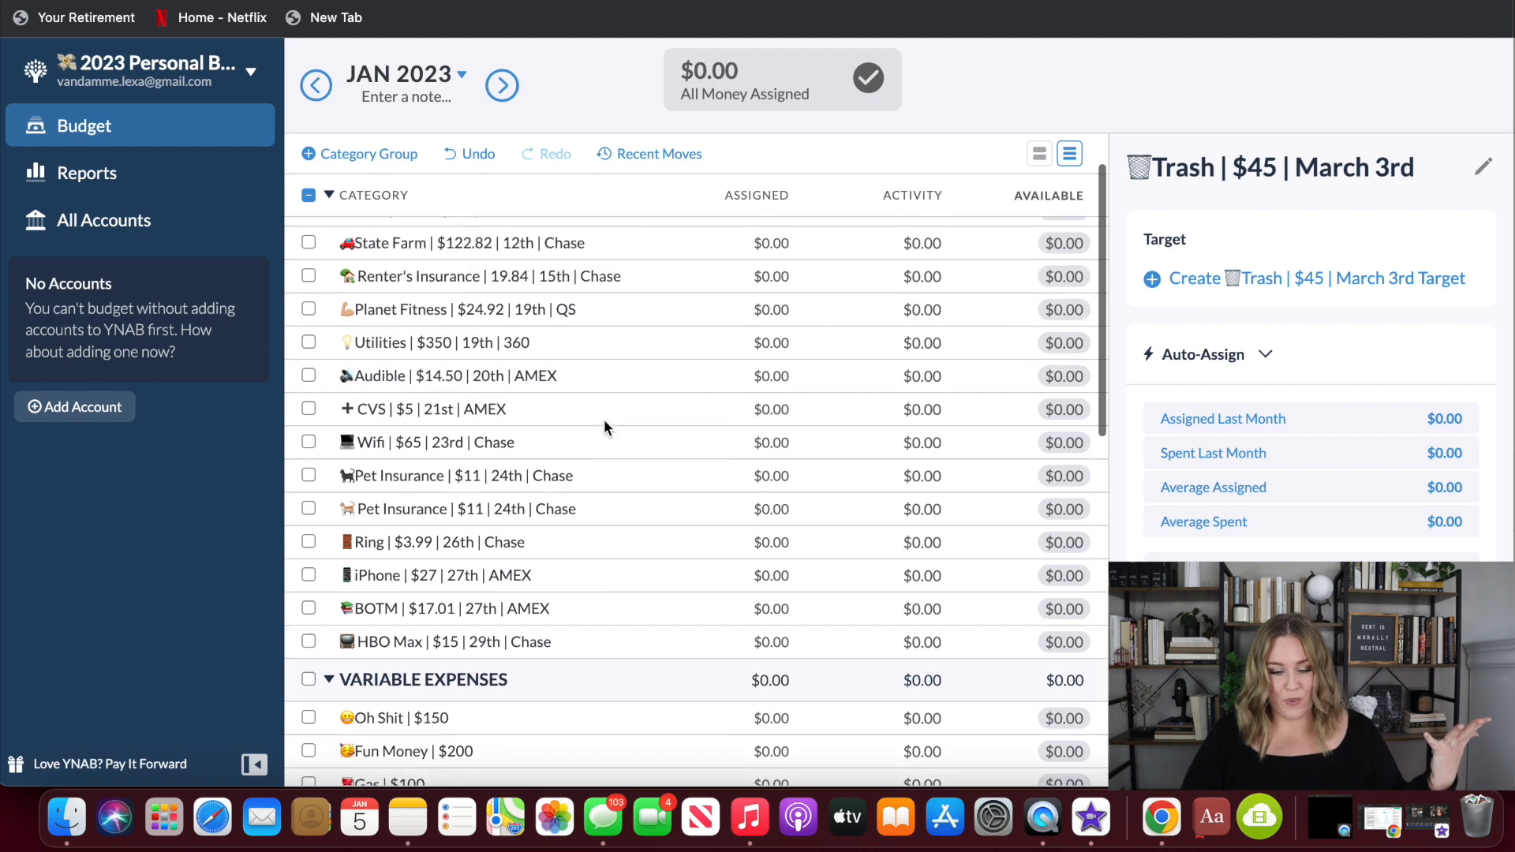
{"action": "scroll", "coordinate": [604, 427], "scroll_direction": "down", "scroll_amount": 4}
{"action": "scroll", "coordinate": [604, 419], "scroll_direction": "down", "scroll_amount": 6}
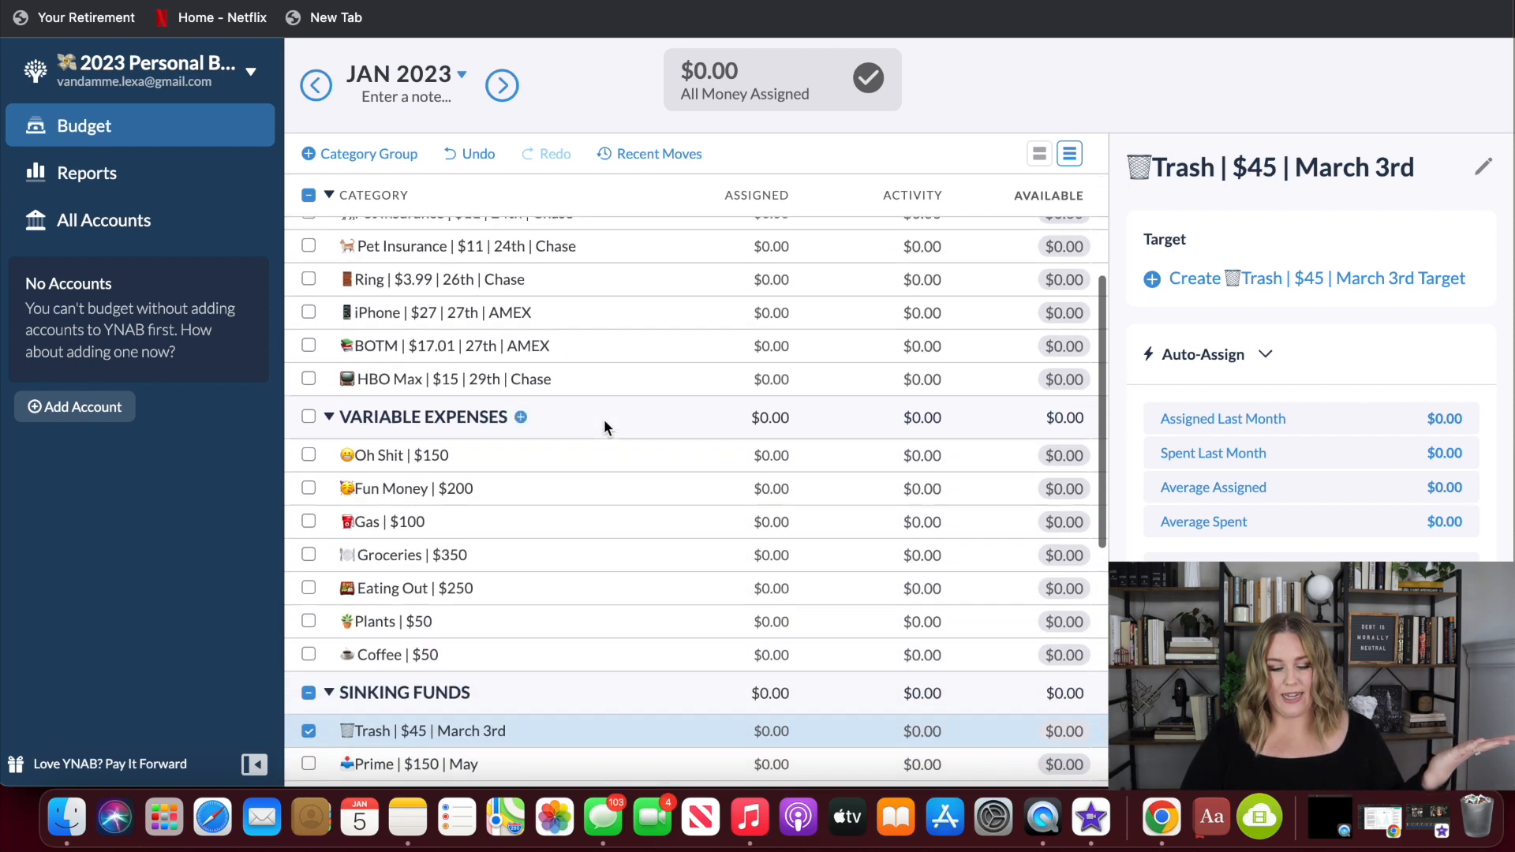
{"action": "scroll", "coordinate": [604, 419], "scroll_direction": "up", "scroll_amount": 9}
{"action": "scroll", "coordinate": [563, 465], "scroll_direction": "down", "scroll_amount": 6}
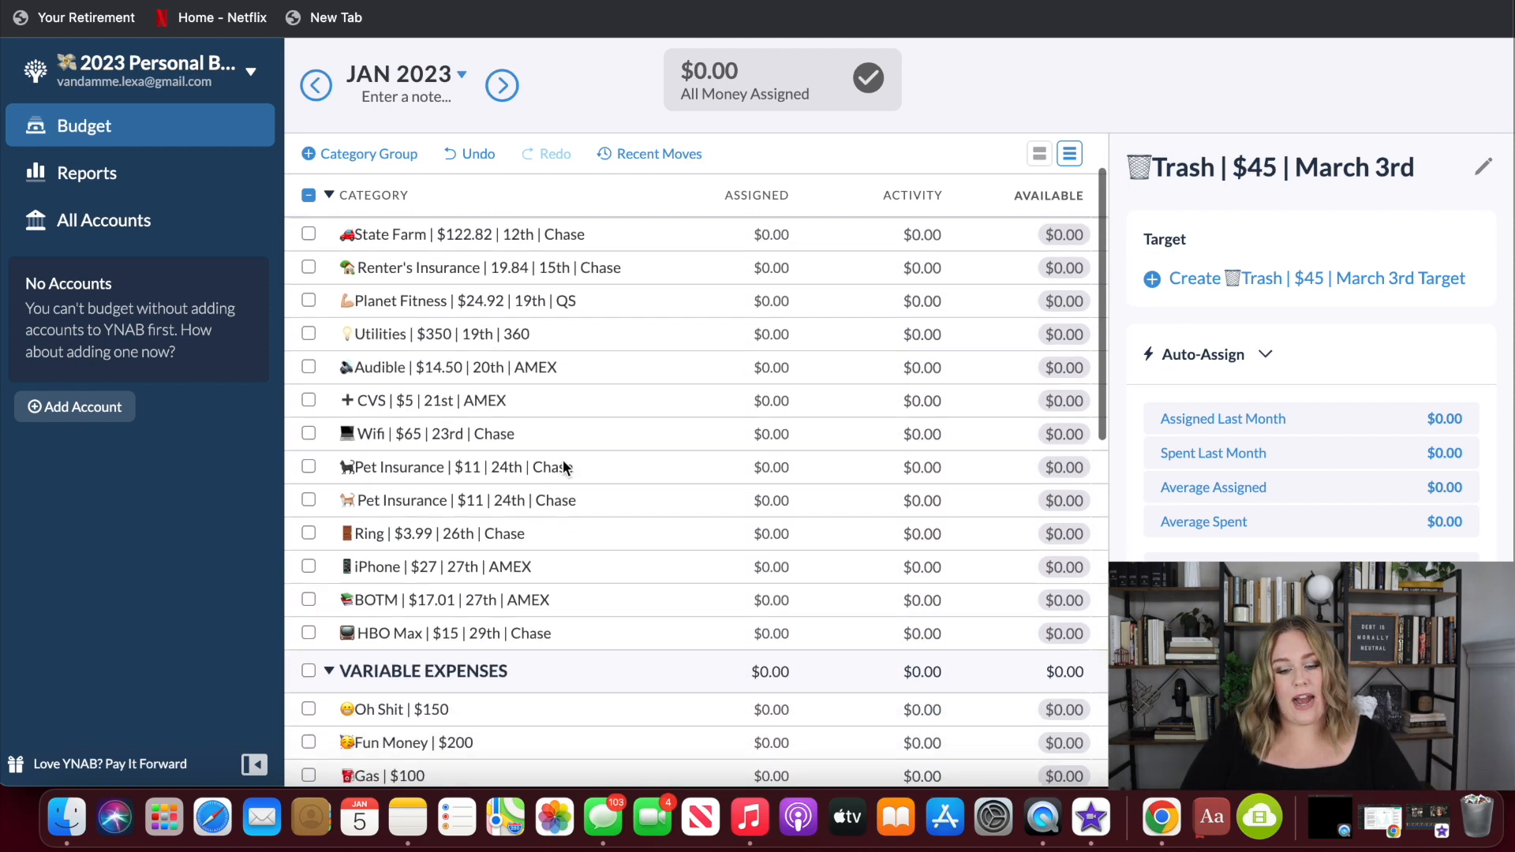
{"action": "scroll", "coordinate": [563, 465], "scroll_direction": "up", "scroll_amount": 6}
{"action": "scroll", "coordinate": [563, 465], "scroll_direction": "up", "scroll_amount": 2}
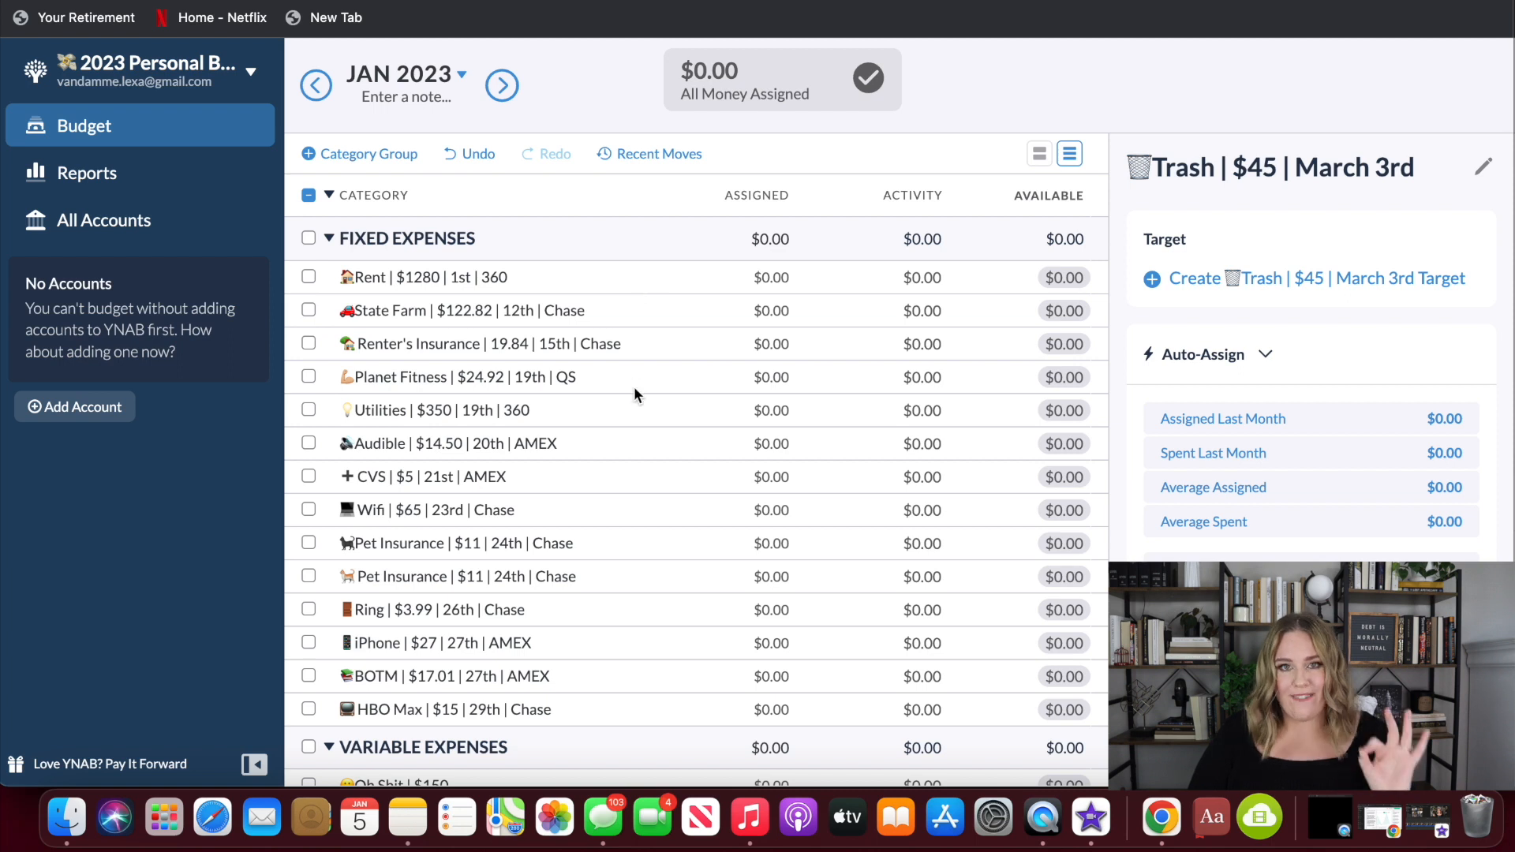
{"action": "scroll", "coordinate": [636, 391], "scroll_direction": "down", "scroll_amount": 20}
{"action": "scroll", "coordinate": [636, 392], "scroll_direction": "up", "scroll_amount": 3}
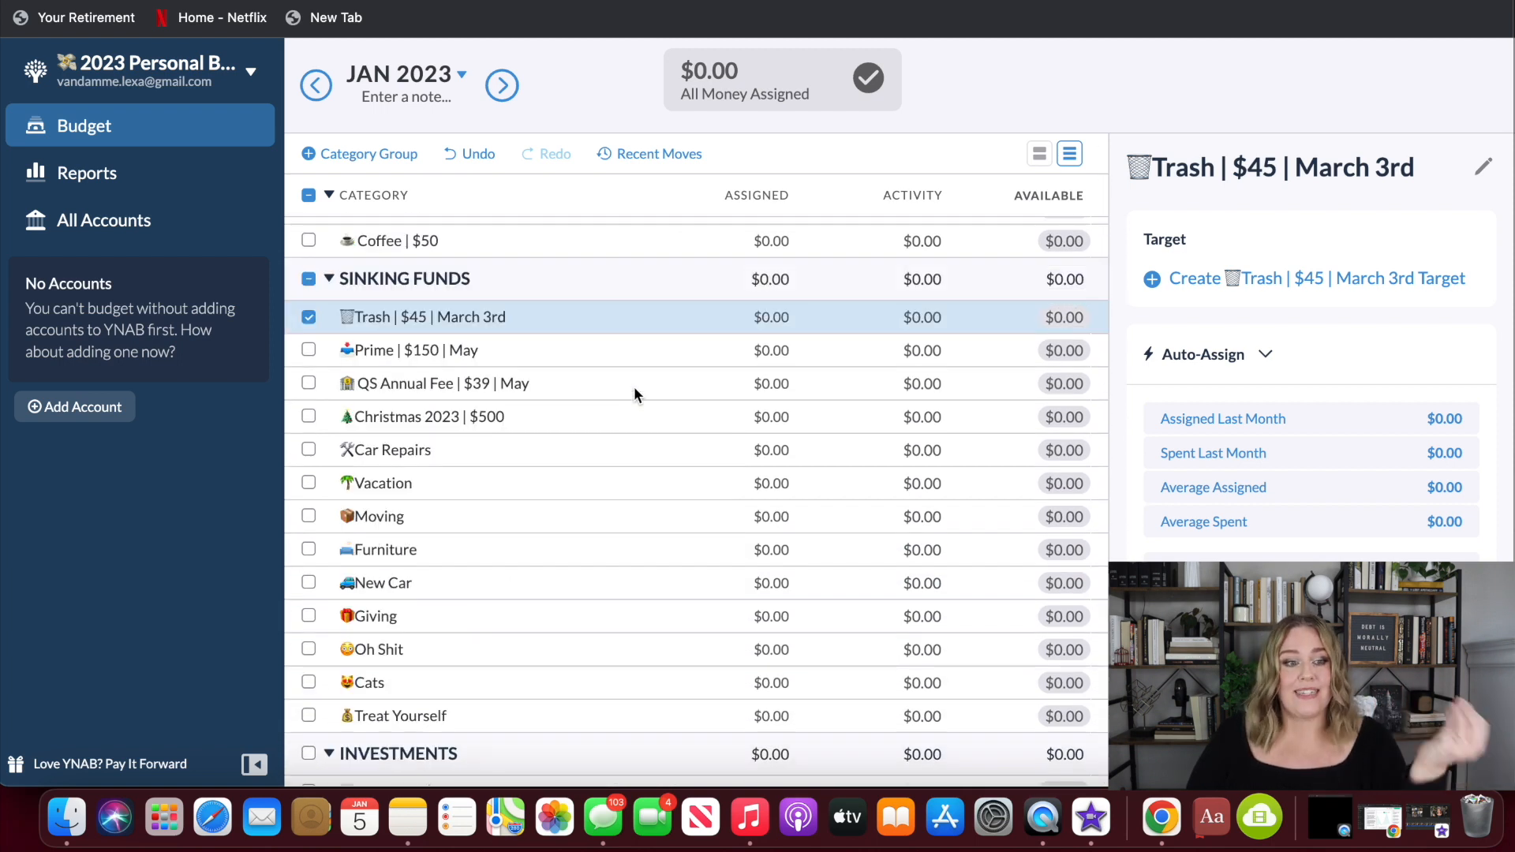
{"action": "scroll", "coordinate": [636, 392], "scroll_direction": "down", "scroll_amount": 3}
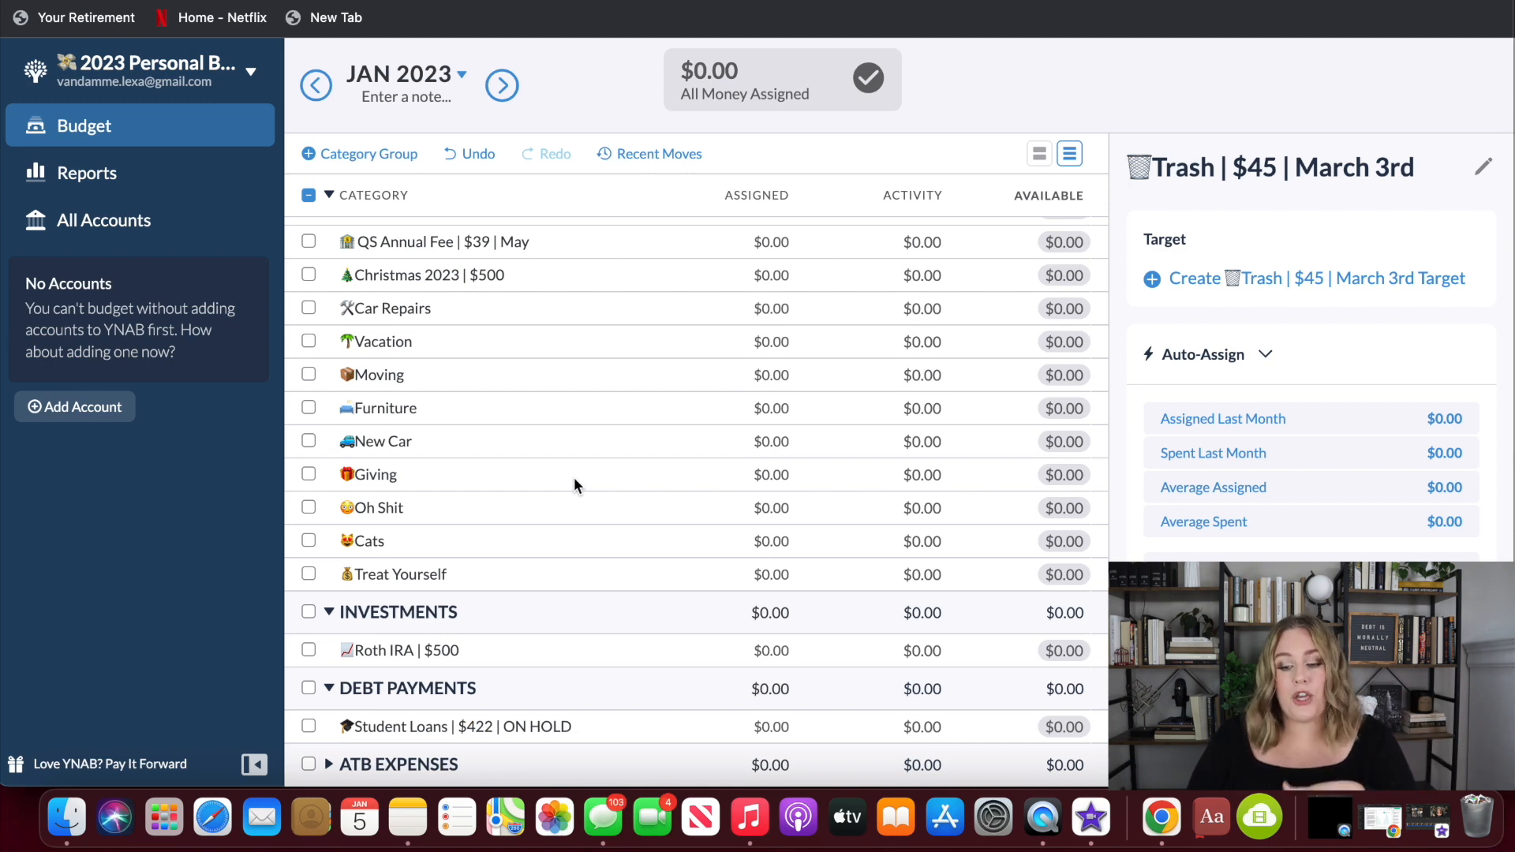
{"action": "scroll", "coordinate": [575, 477], "scroll_direction": "up", "scroll_amount": 15}
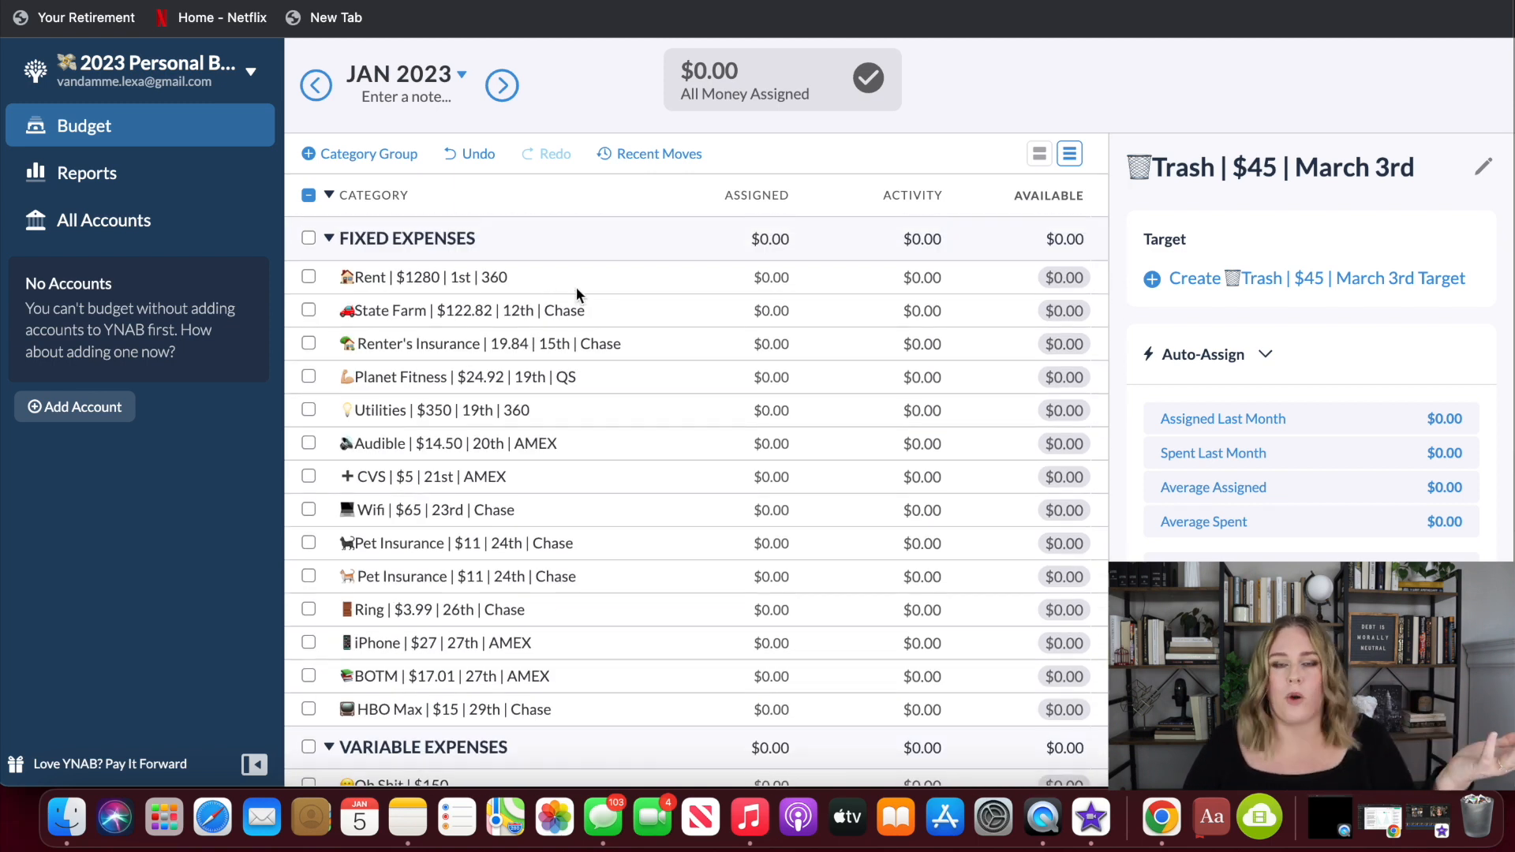
{"action": "scroll", "coordinate": [577, 378], "scroll_direction": "down", "scroll_amount": 15}
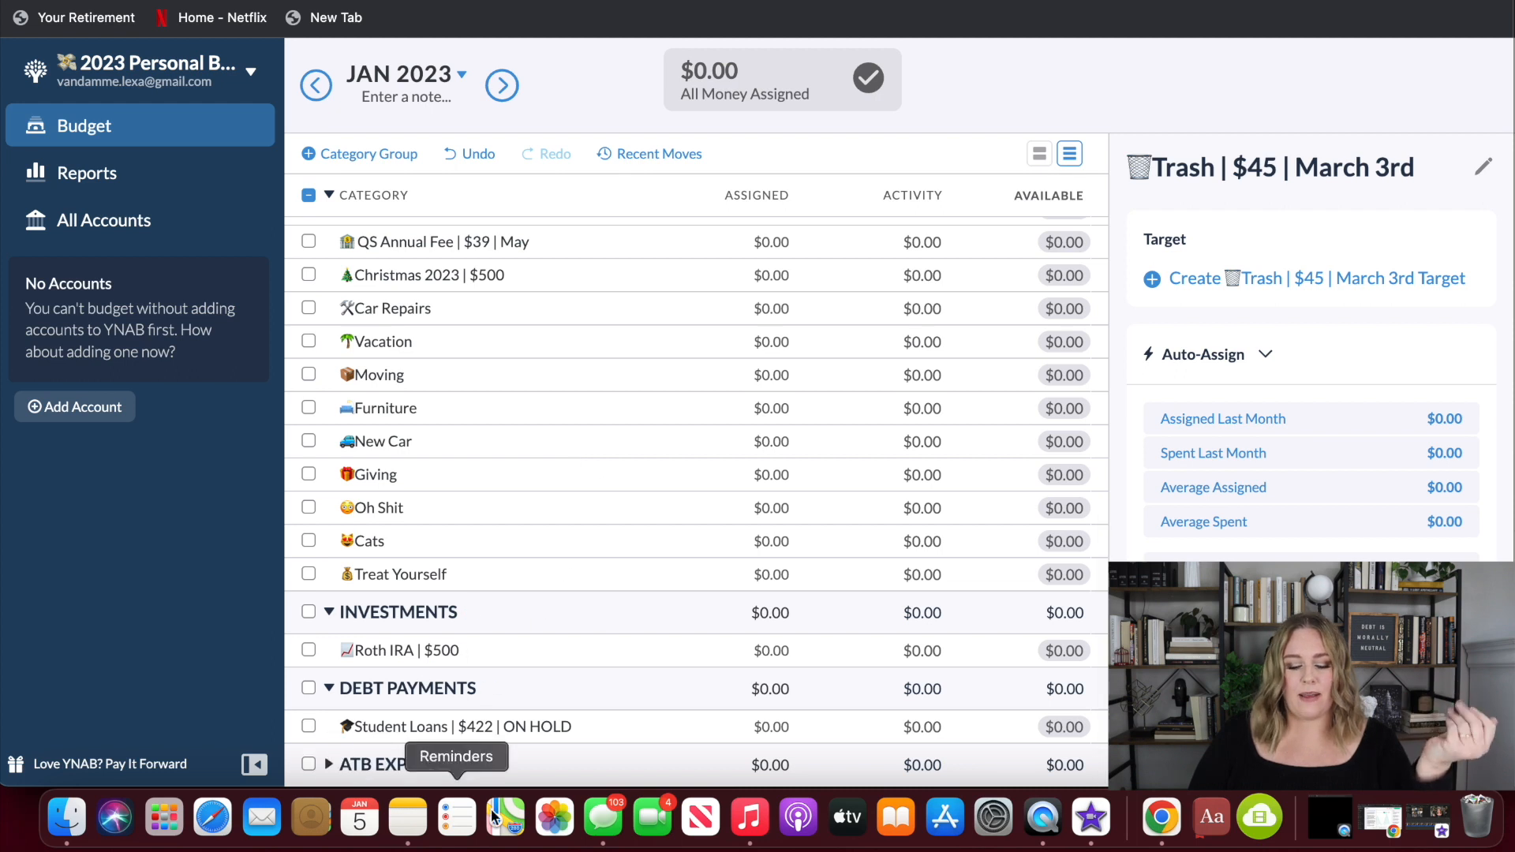
{"action": "scroll", "coordinate": [537, 665], "scroll_direction": "up", "scroll_amount": 10}
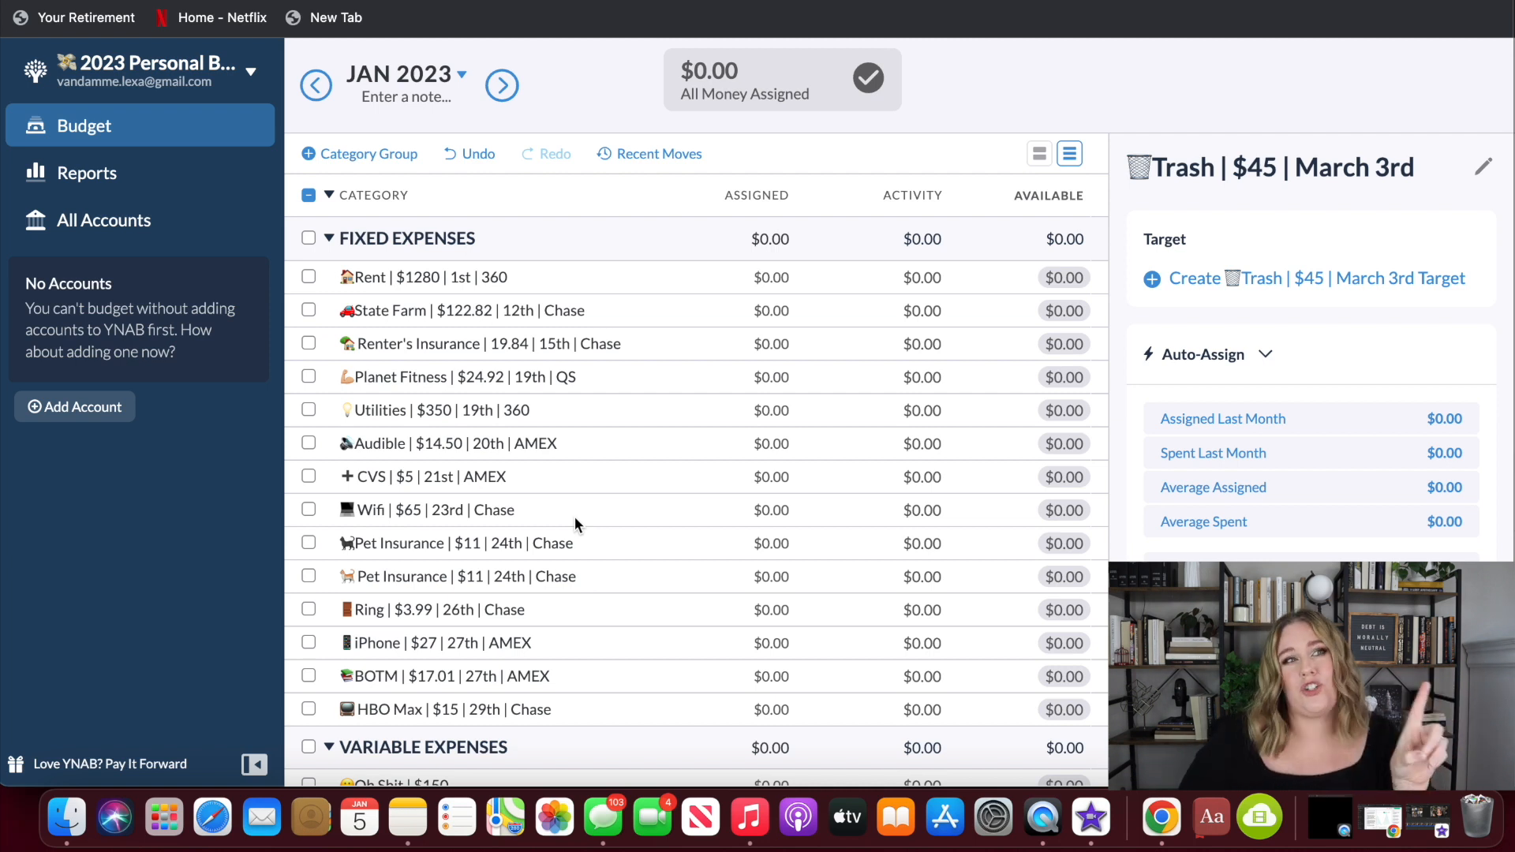
- Start a target for the Rent category and choose the Needed For Spending target type
{"action": "left_click", "coordinate": [613, 284]}
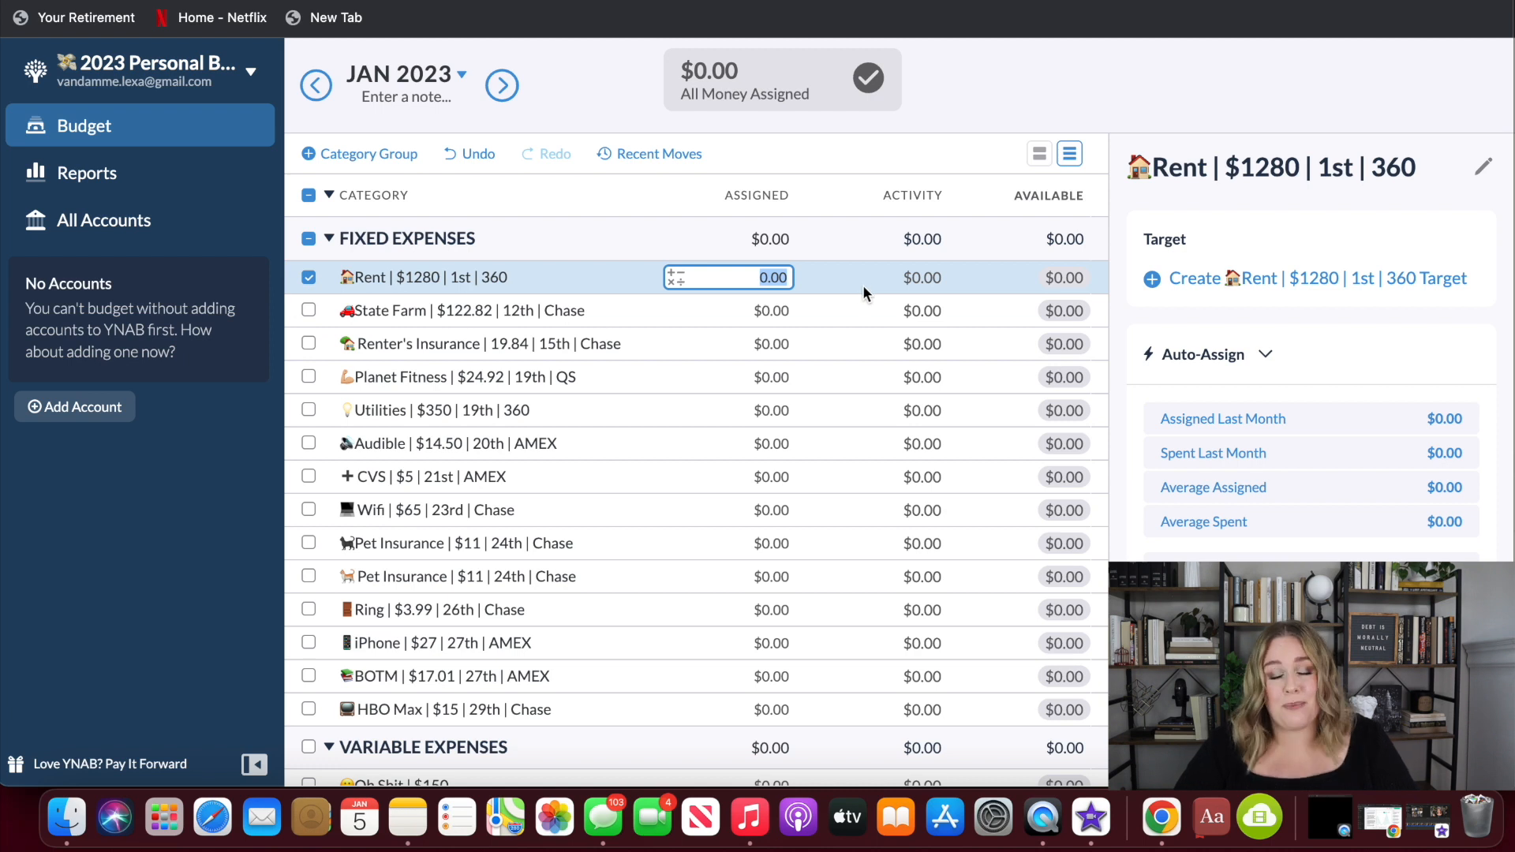
{"action": "left_click", "coordinate": [599, 240]}
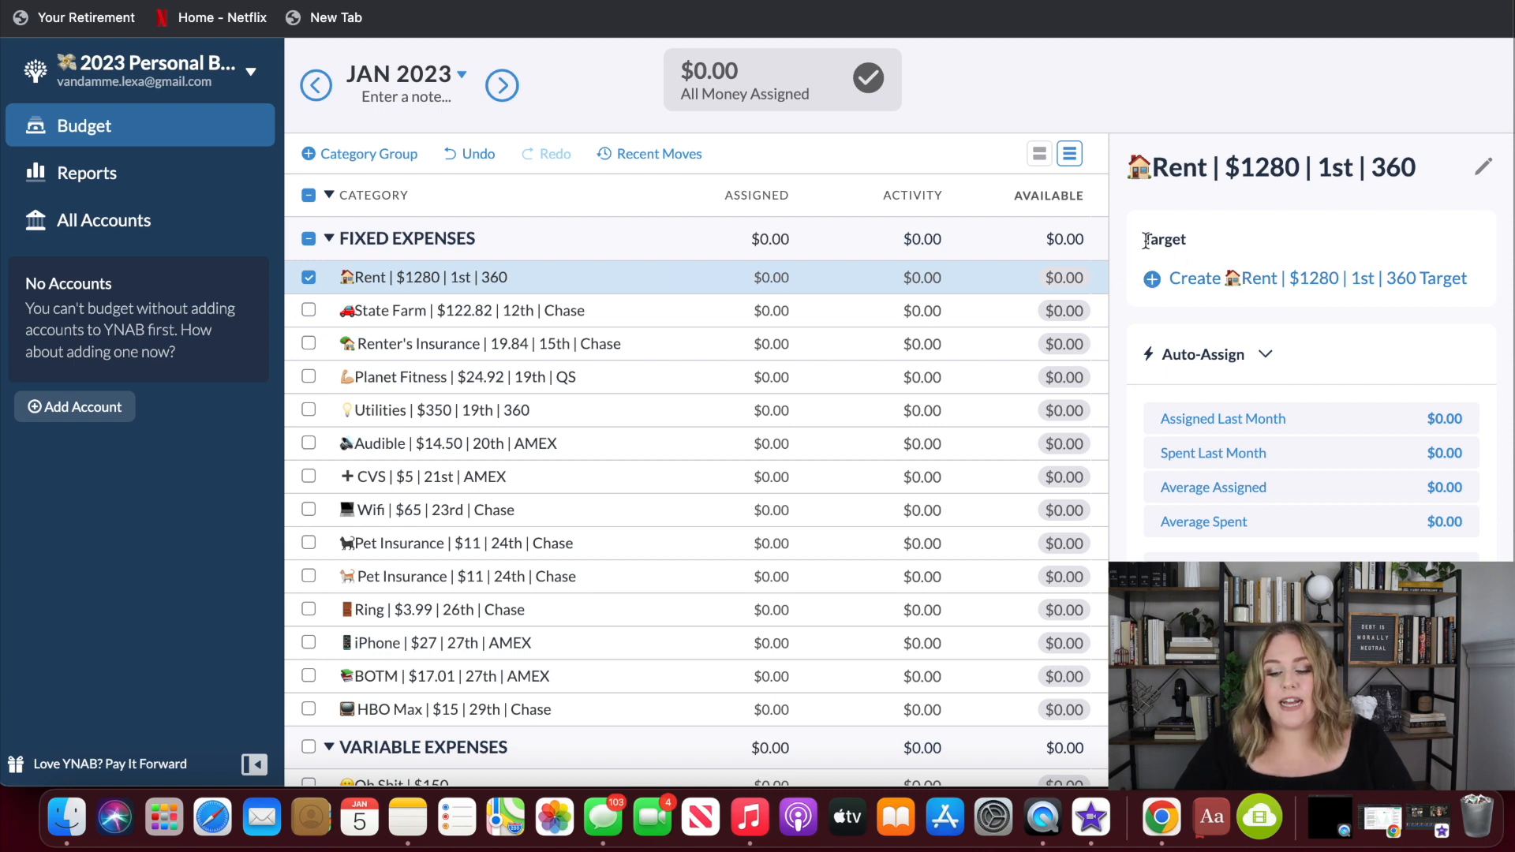
{"action": "left_click", "coordinate": [1154, 281]}
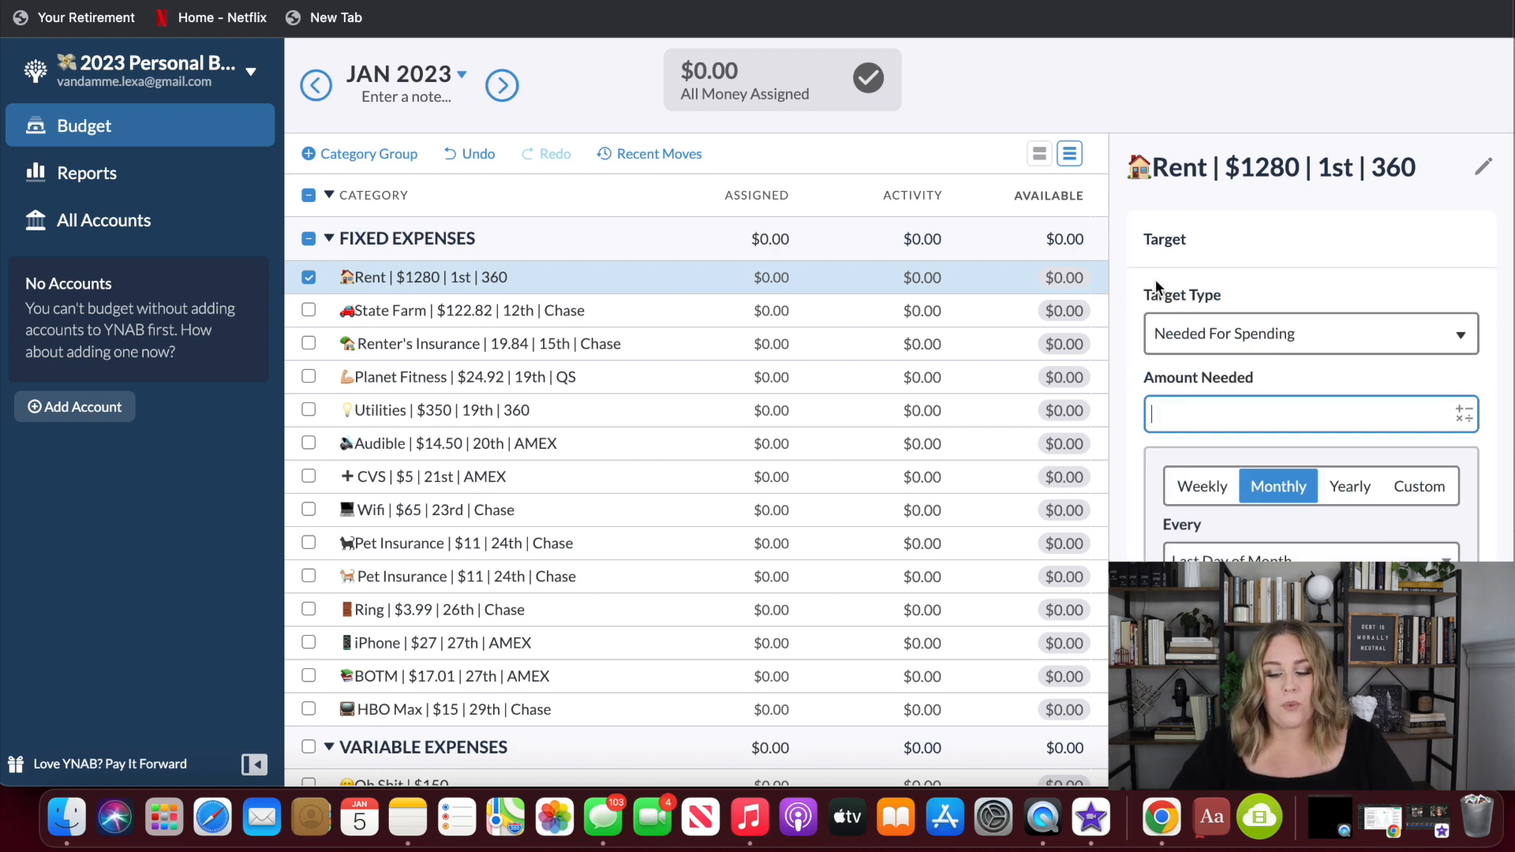
{"action": "scroll", "coordinate": [1271, 320], "scroll_direction": "down", "scroll_amount": 2}
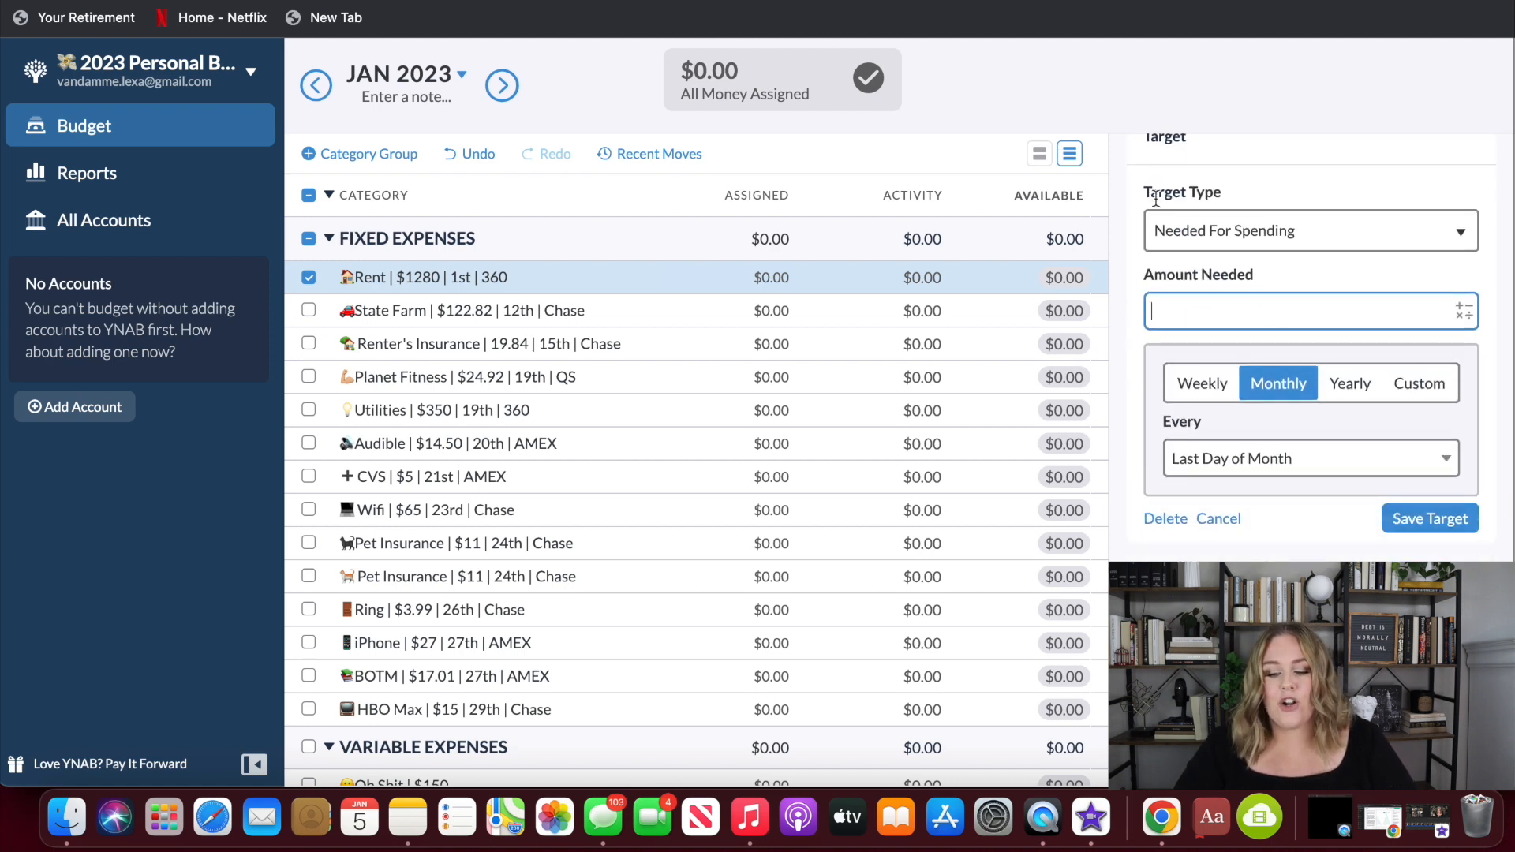
{"action": "left_click", "coordinate": [1221, 228]}
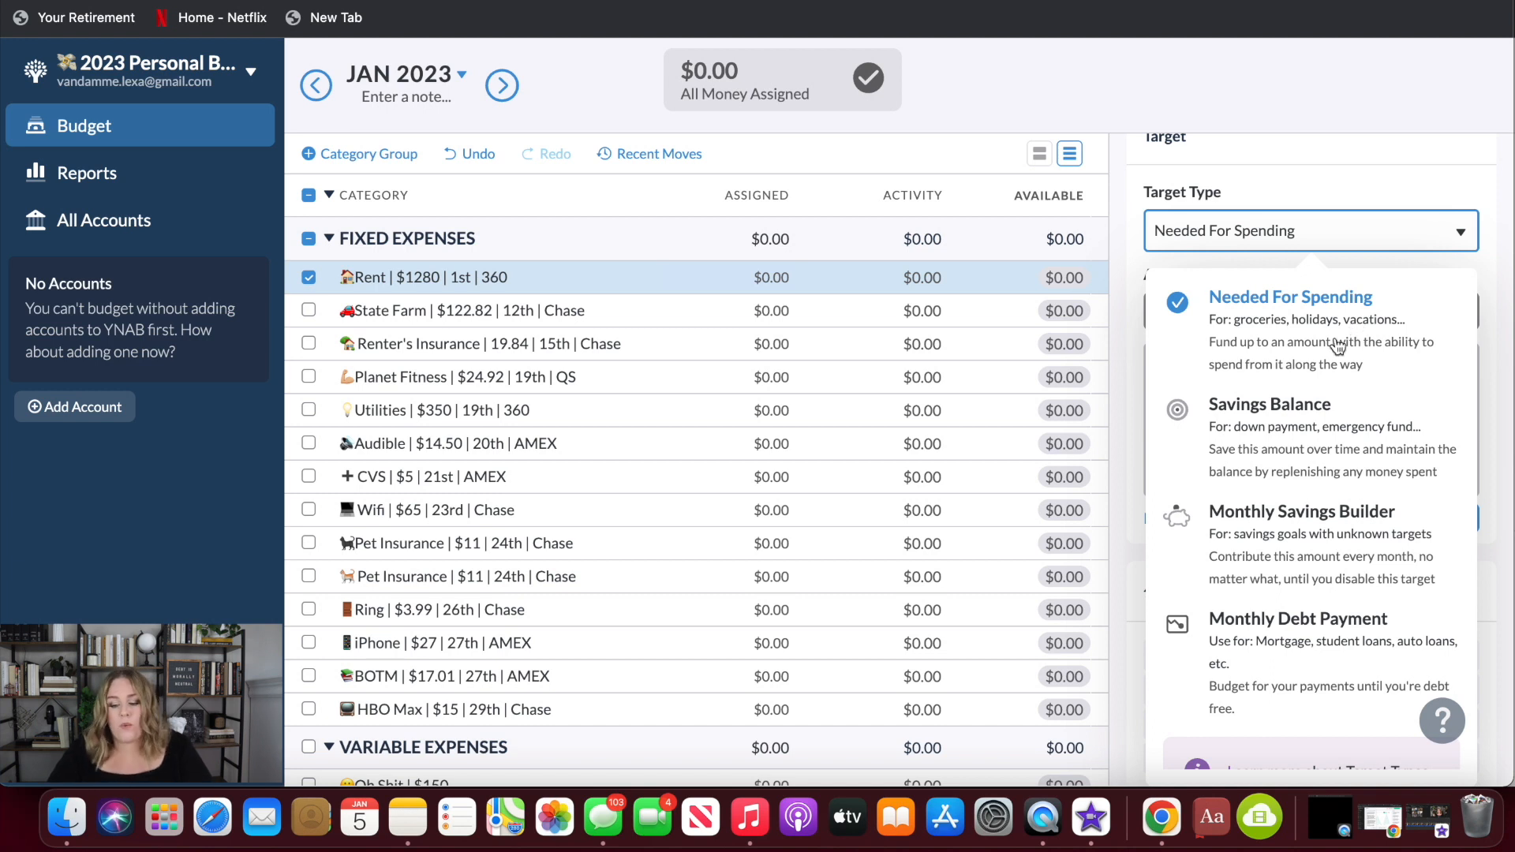
{"action": "left_click", "coordinate": [1240, 330]}
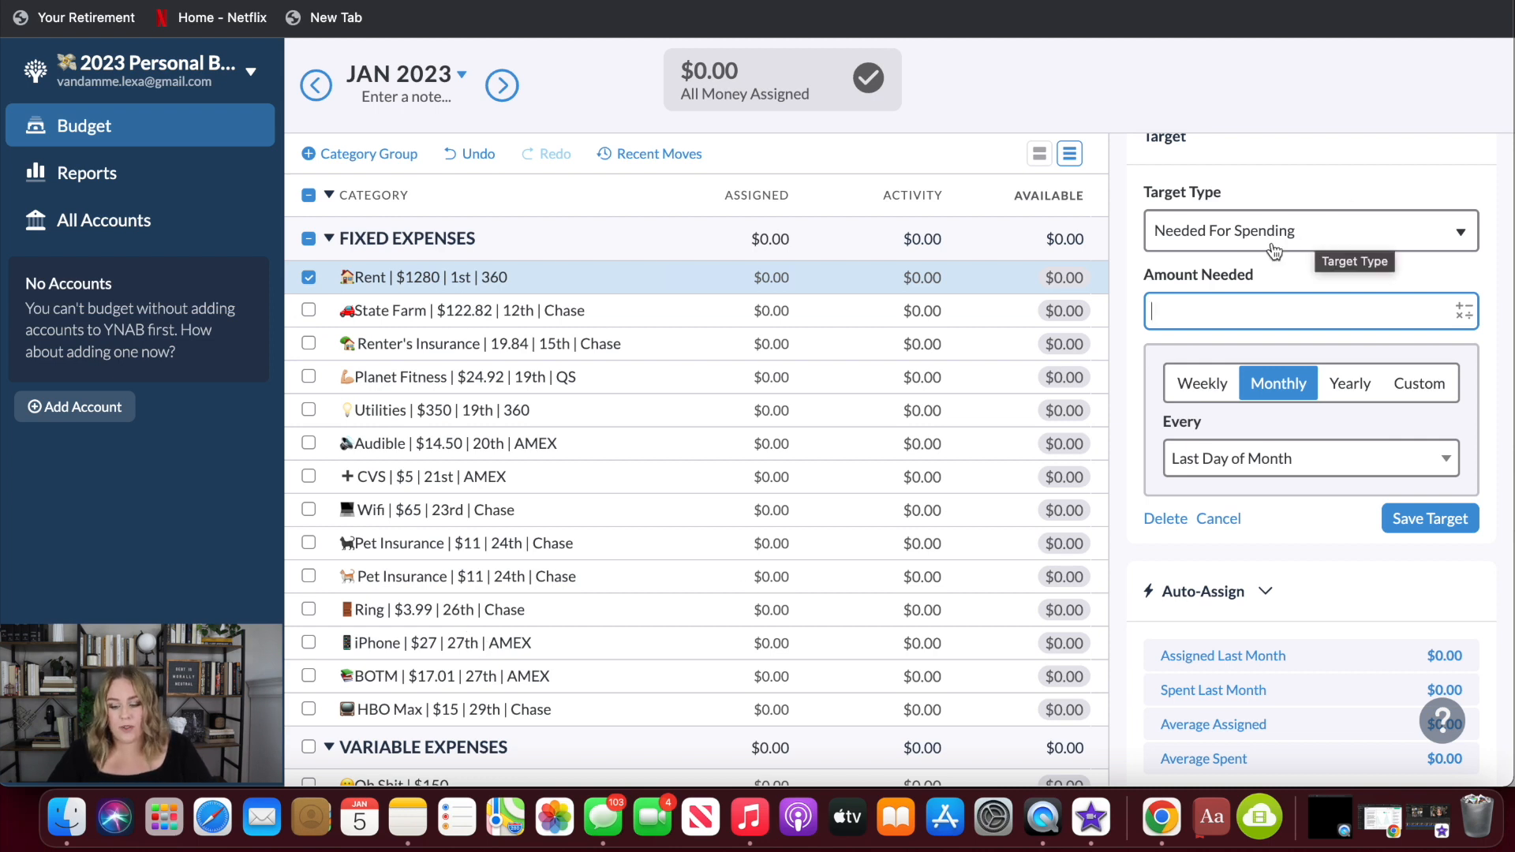
- Set the Rent target's amount needed to $1,280, monthly, due every 1st
{"action": "type", "text": "1280"}
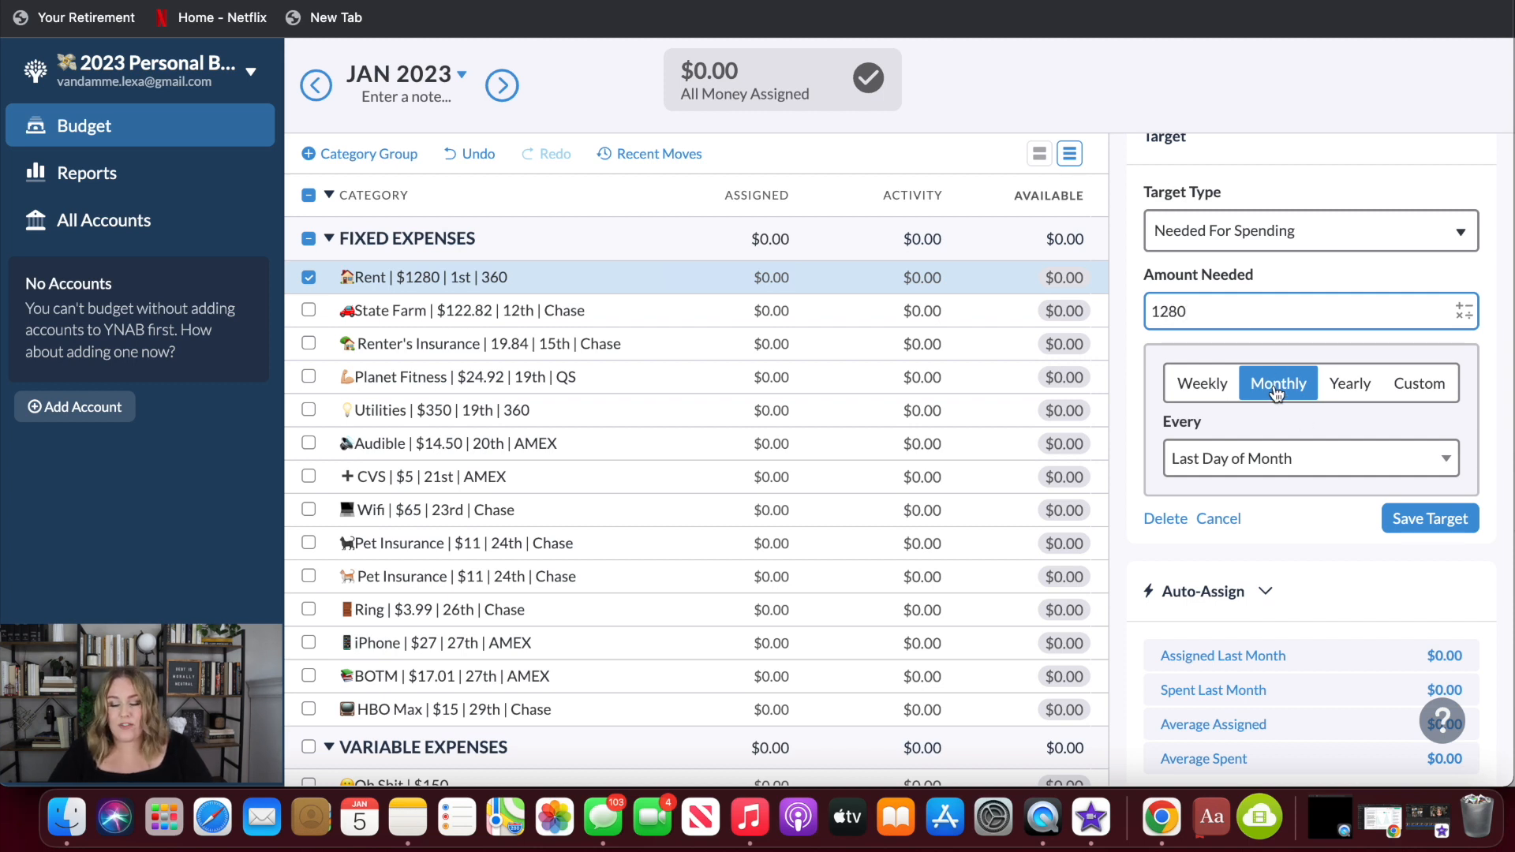
{"action": "left_click", "coordinate": [1285, 462]}
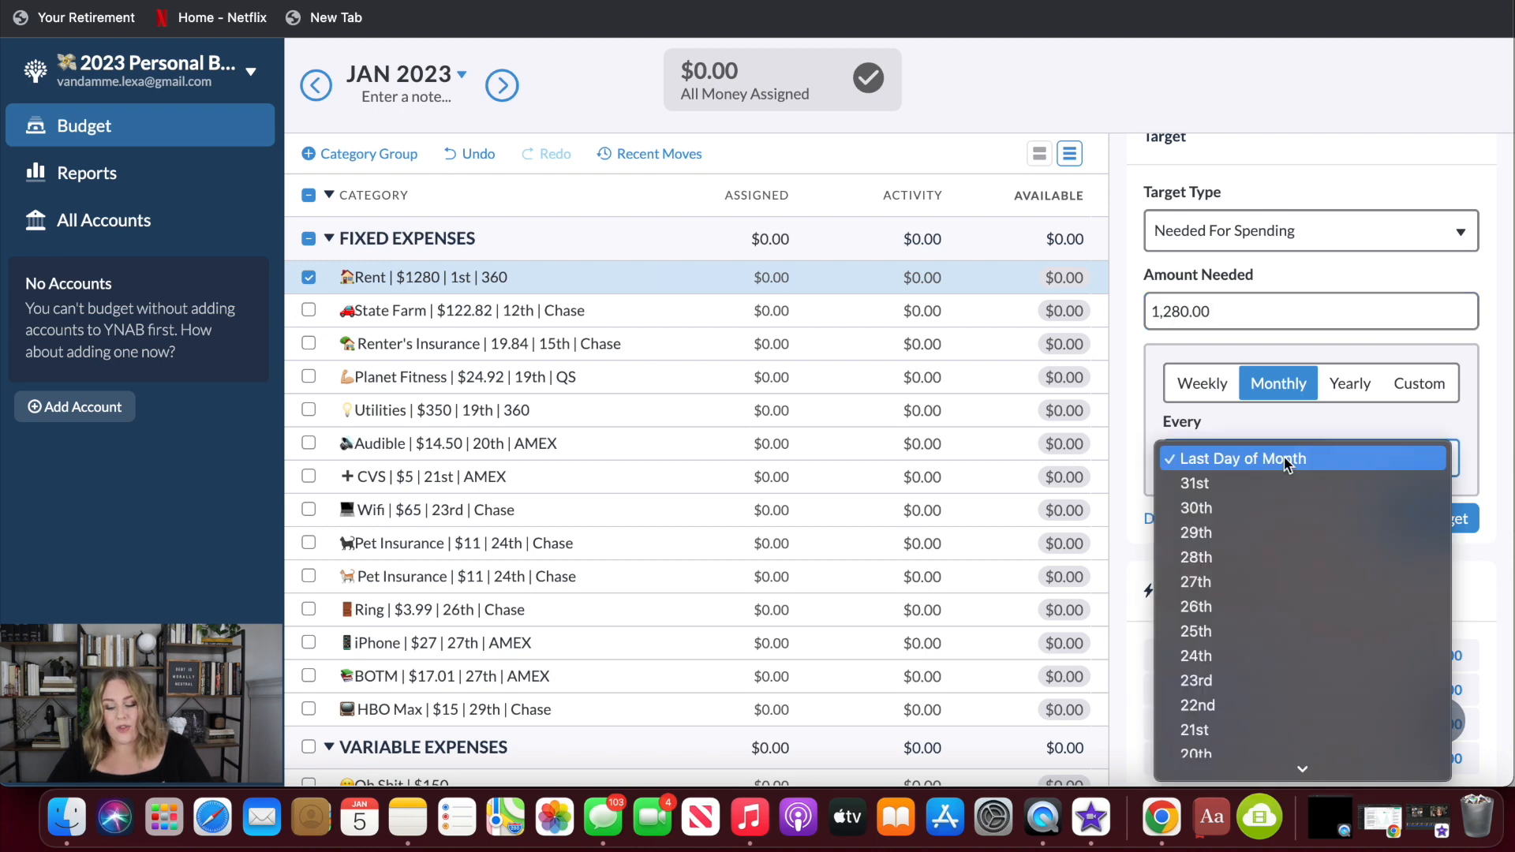
{"action": "scroll", "coordinate": [1271, 487], "scroll_direction": "down", "scroll_amount": 5}
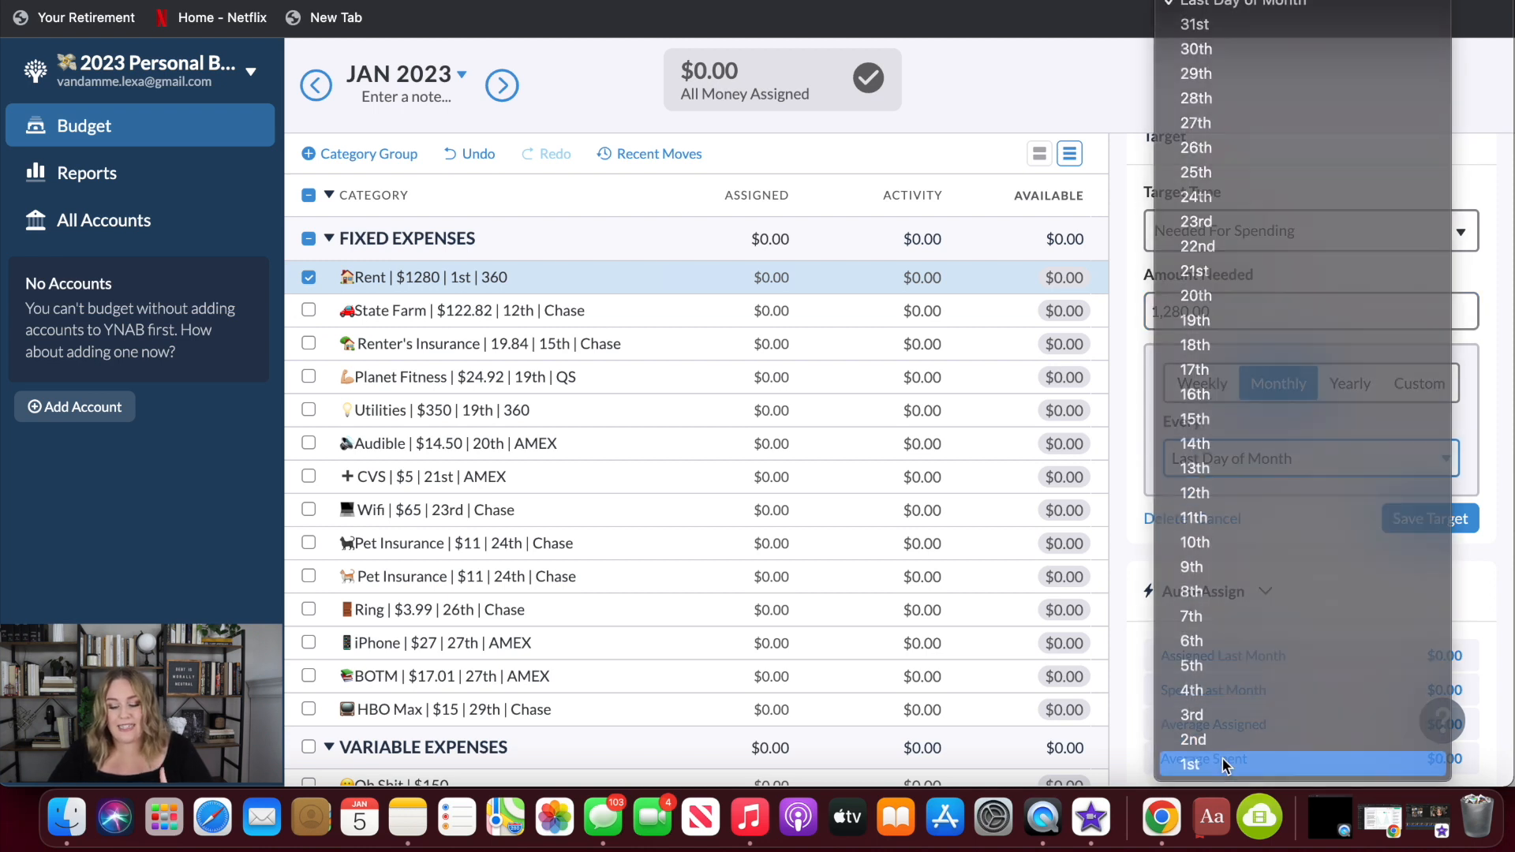
{"action": "left_click", "coordinate": [1224, 765]}
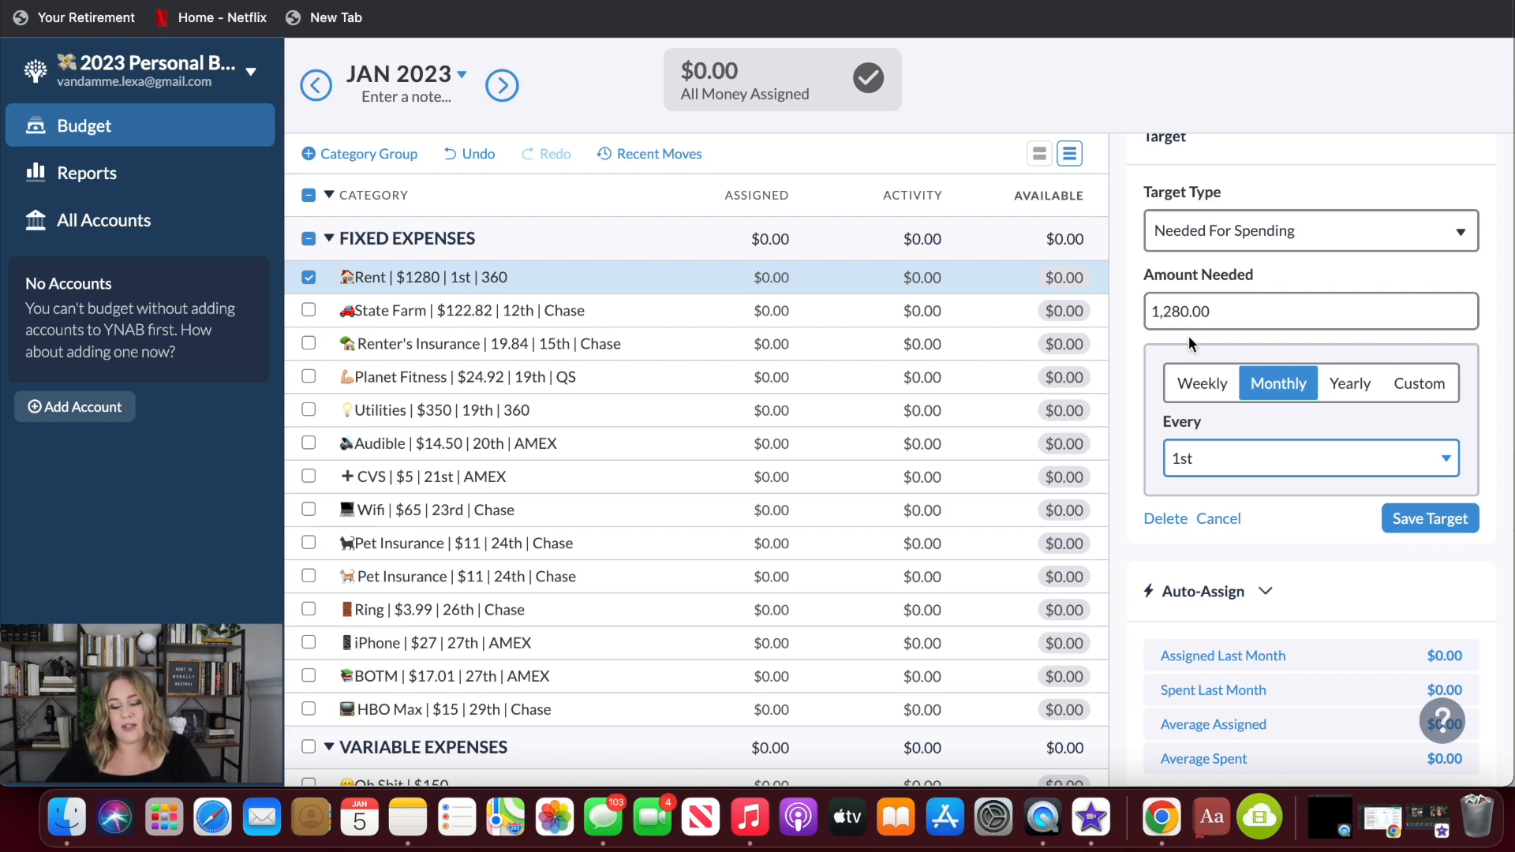
- Preview the Weekly, Yearly and Custom frequencies, and save the Rent target with the Monthly frequency on the 1st
{"action": "left_click", "coordinate": [1197, 389]}
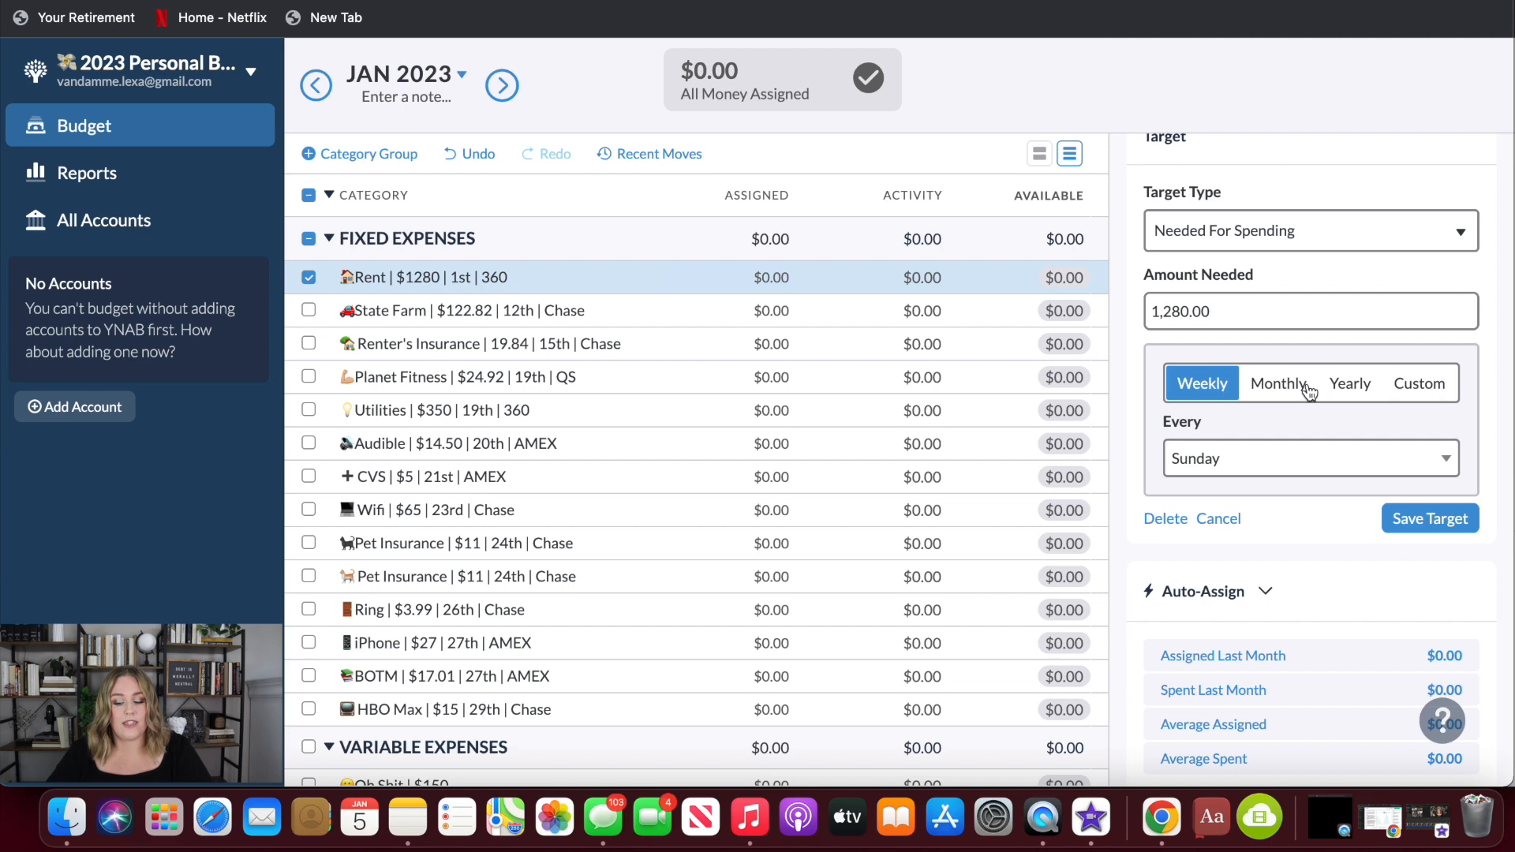
{"action": "left_click", "coordinate": [1354, 391]}
{"action": "left_click", "coordinate": [1412, 391]}
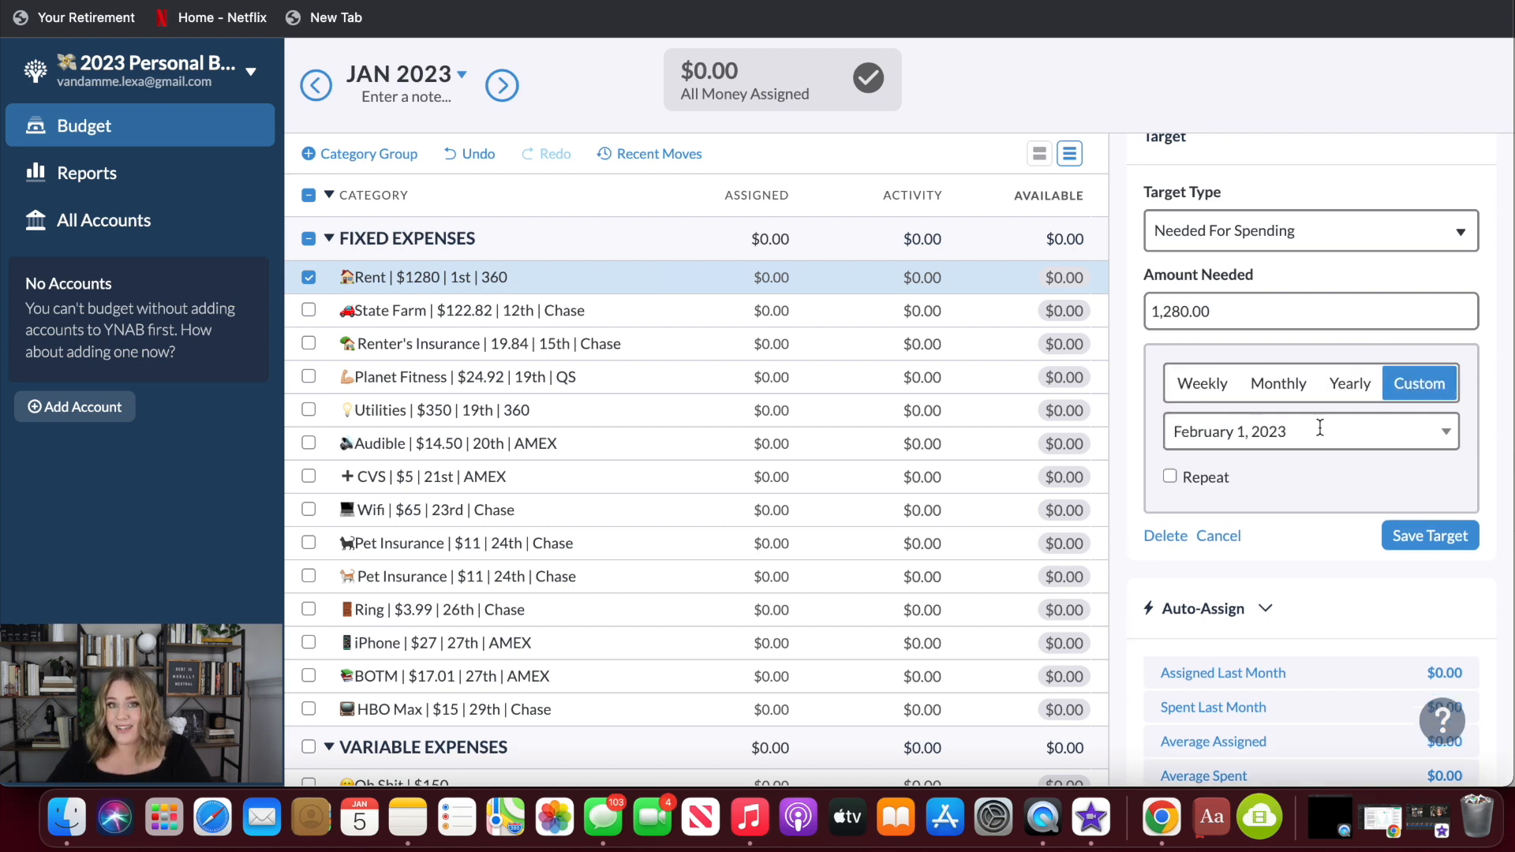
{"action": "left_click", "coordinate": [1285, 387]}
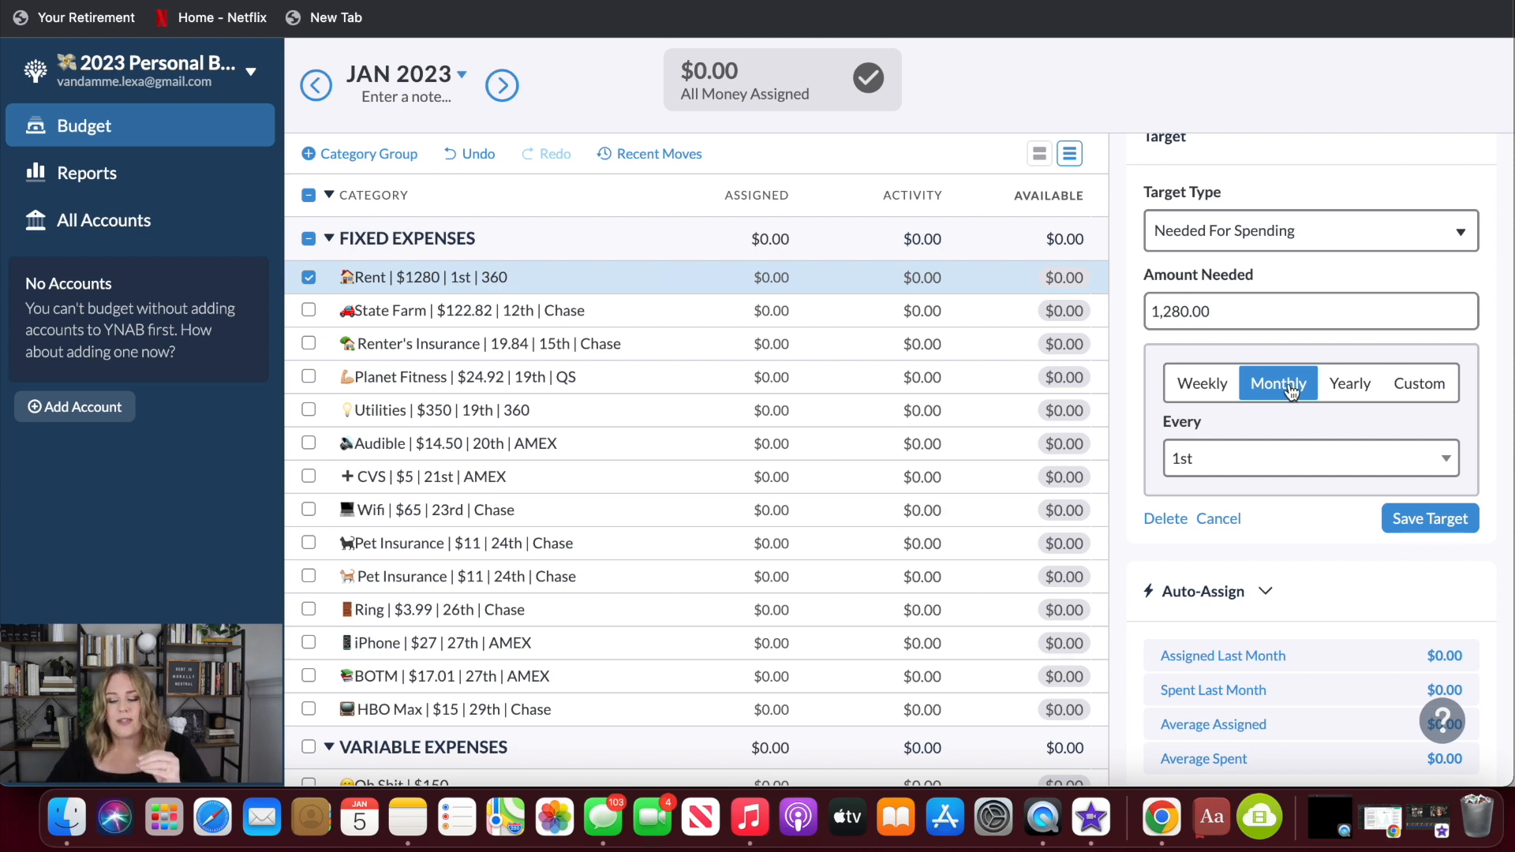
{"action": "left_click", "coordinate": [1415, 516]}
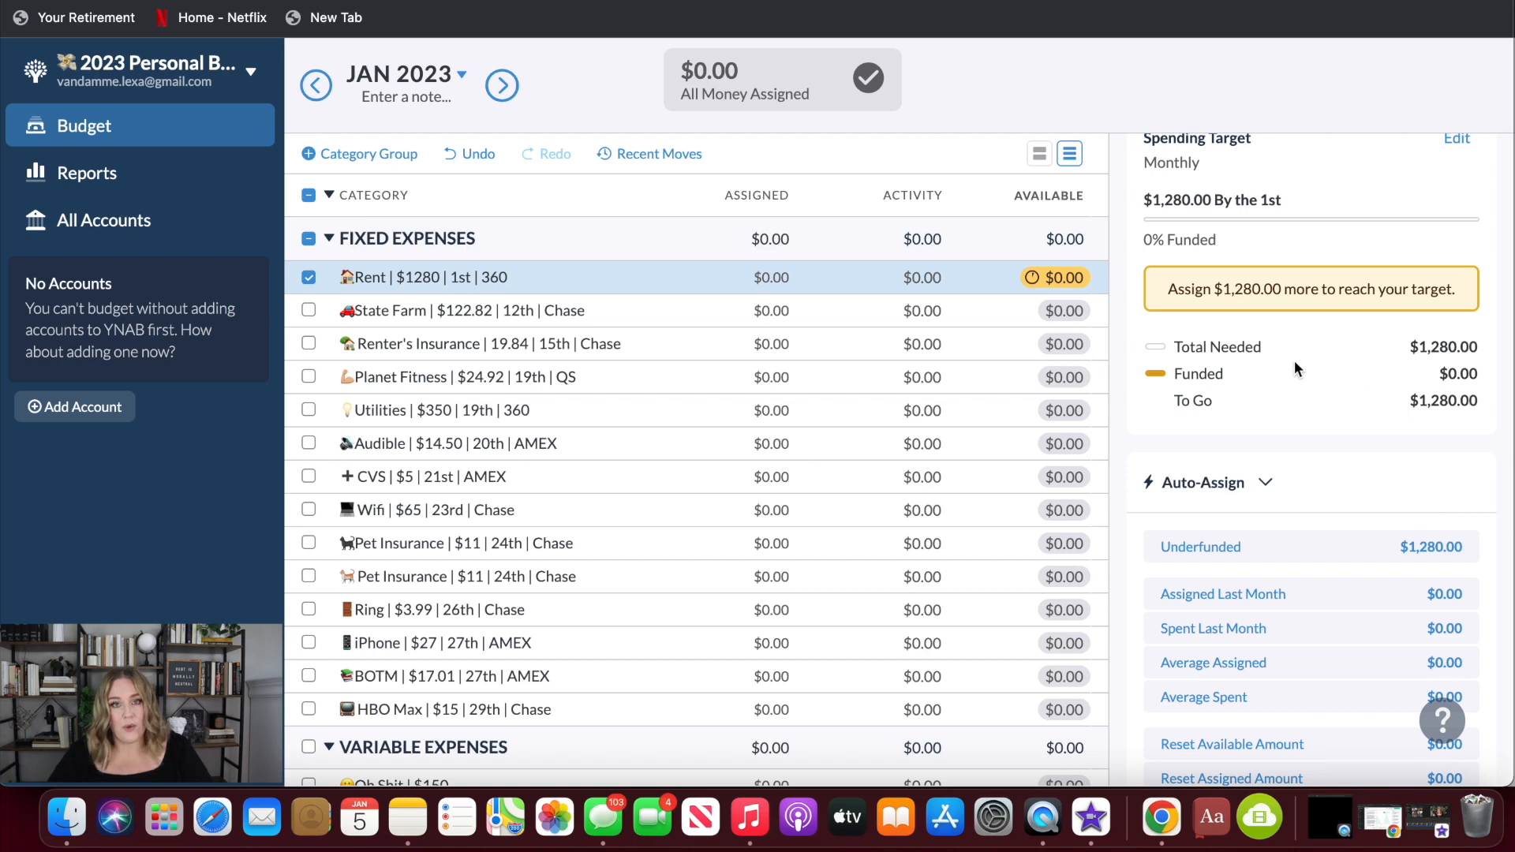
{"action": "scroll", "coordinate": [1294, 360], "scroll_direction": "up", "scroll_amount": 3}
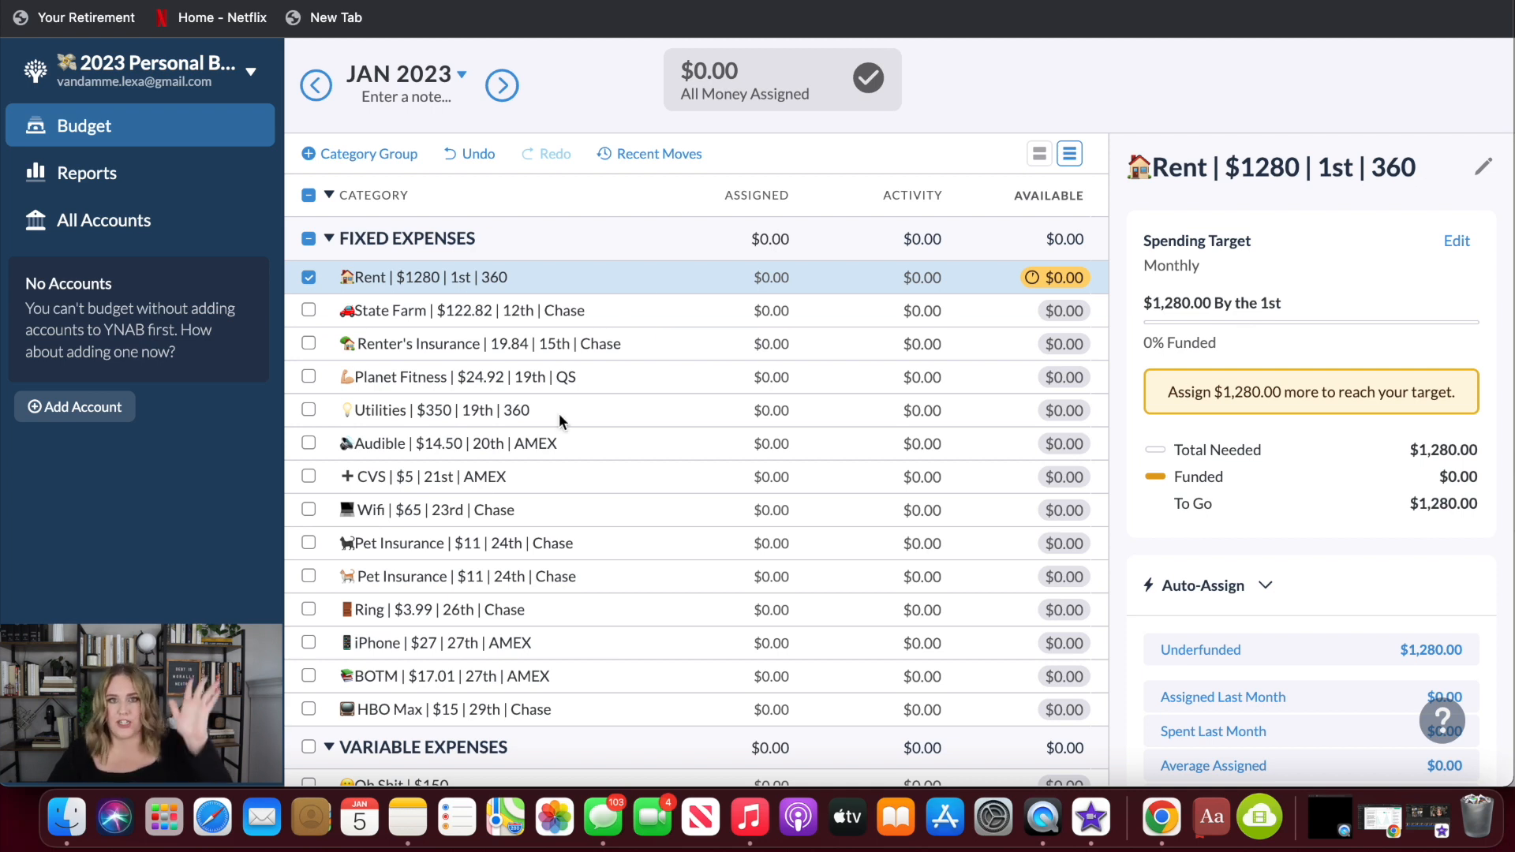
- Open a new target for State Farm and examine the Savings Balance, Monthly Savings Builder and Monthly Debt Payment types
{"action": "left_click", "coordinate": [1456, 240]}
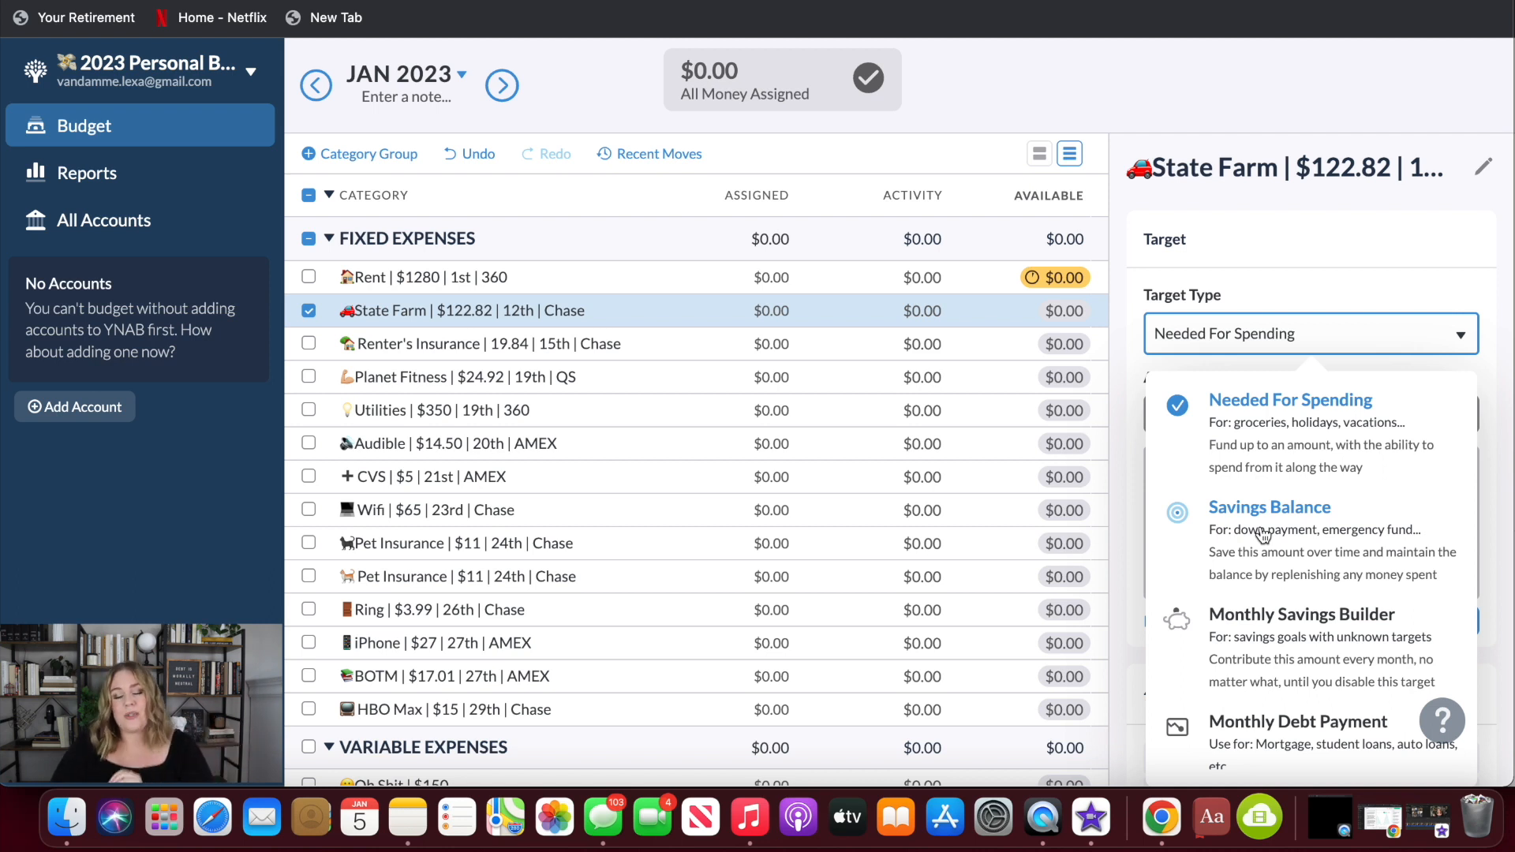
{"action": "left_click", "coordinate": [1263, 534]}
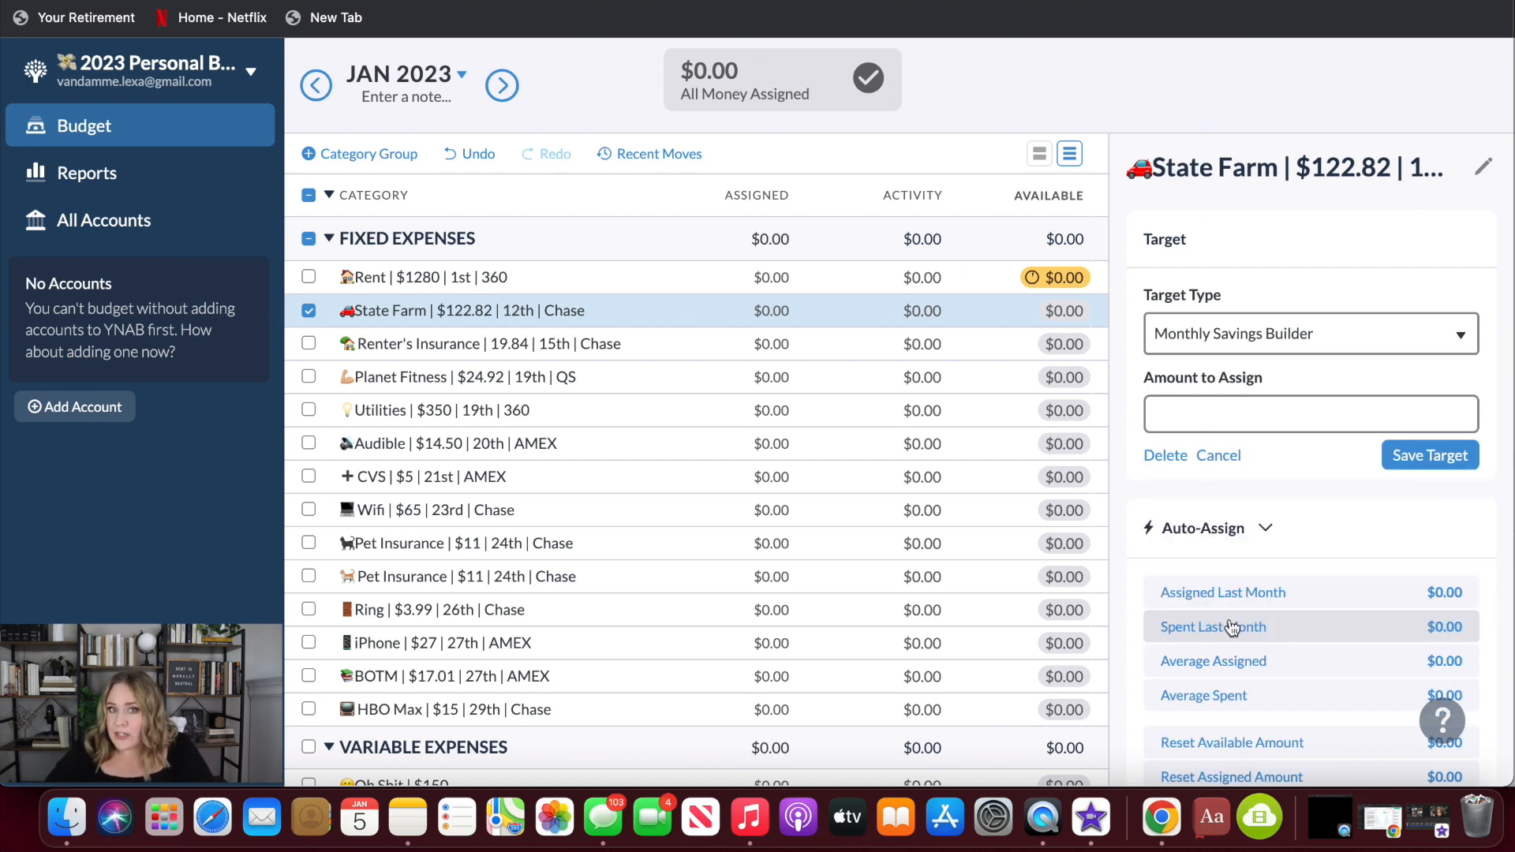
{"action": "left_click", "coordinate": [1303, 334]}
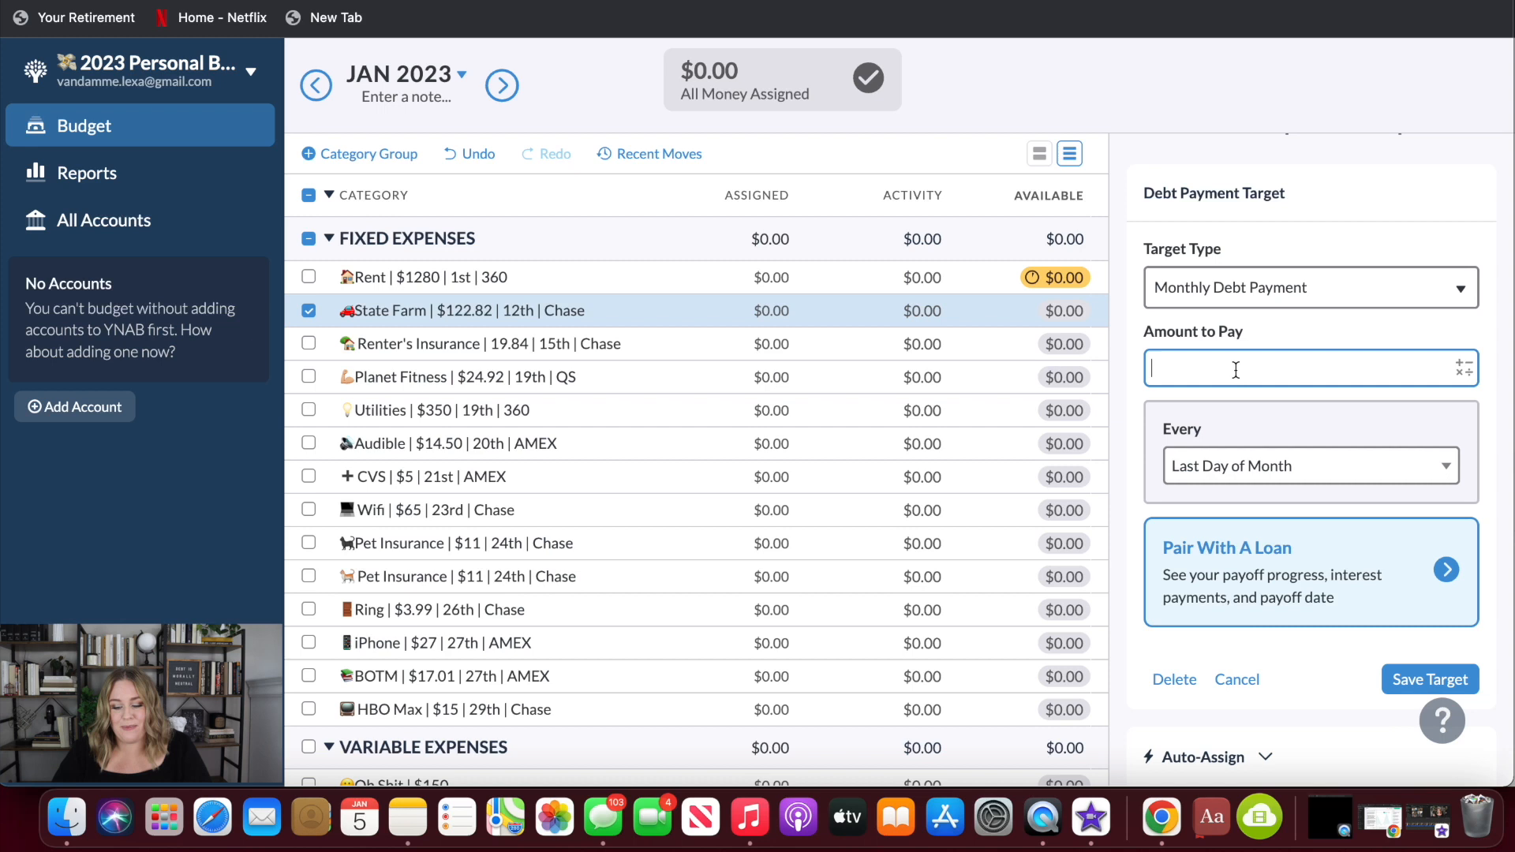
{"action": "scroll", "coordinate": [1236, 369], "scroll_direction": "down", "scroll_amount": 1}
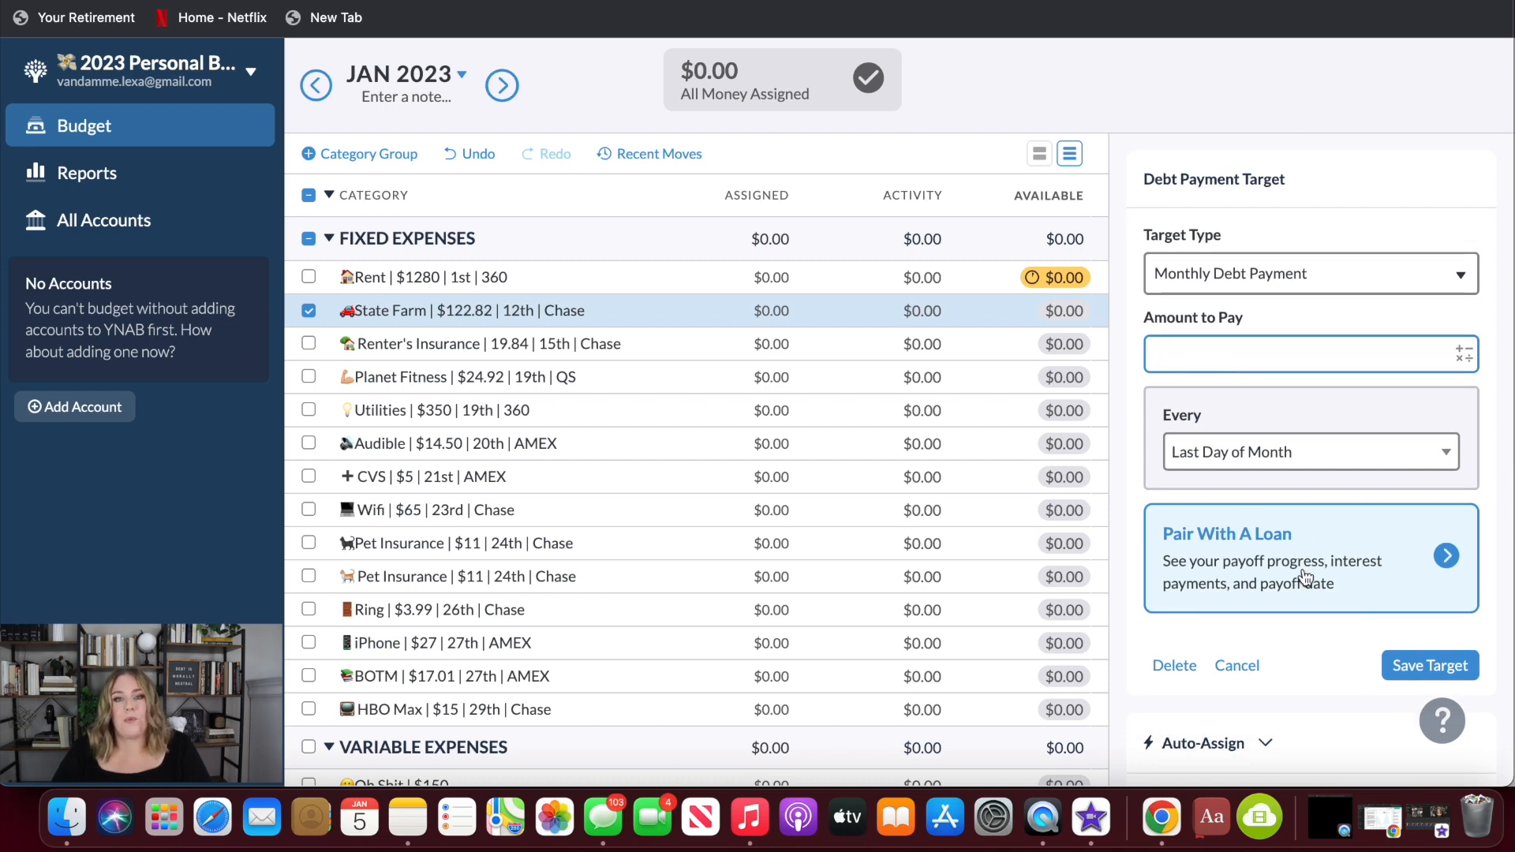
{"action": "scroll", "coordinate": [1217, 471], "scroll_direction": "down", "scroll_amount": 1}
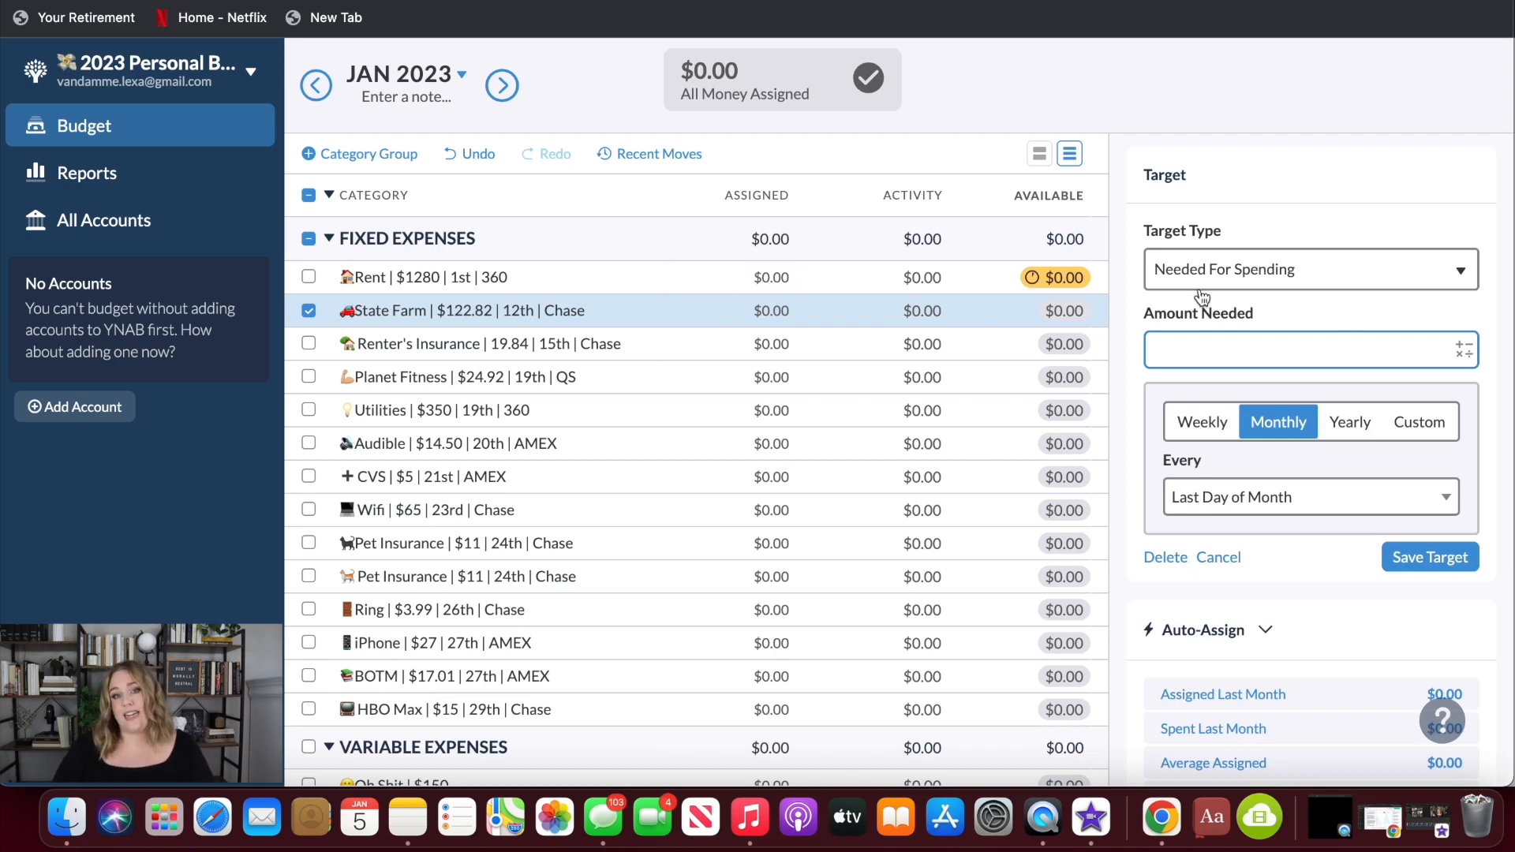
- Save a monthly Needed For Spending target of $122.82 for State Farm after checking the due-day choices
{"action": "left_click", "coordinate": [1263, 498]}
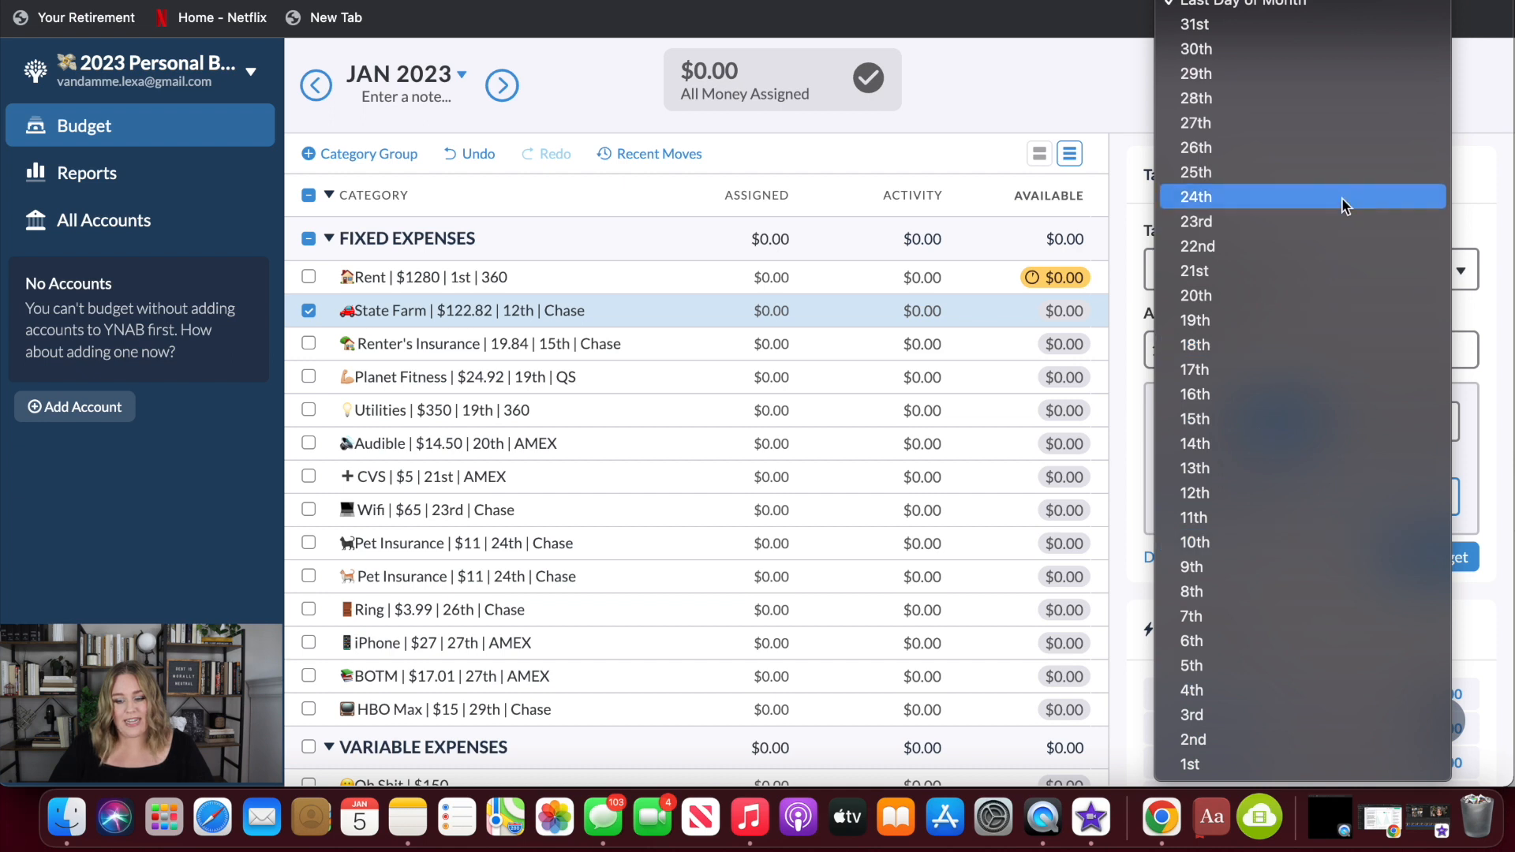
{"action": "left_click", "coordinate": [1475, 224]}
{"action": "left_click", "coordinate": [1201, 501]}
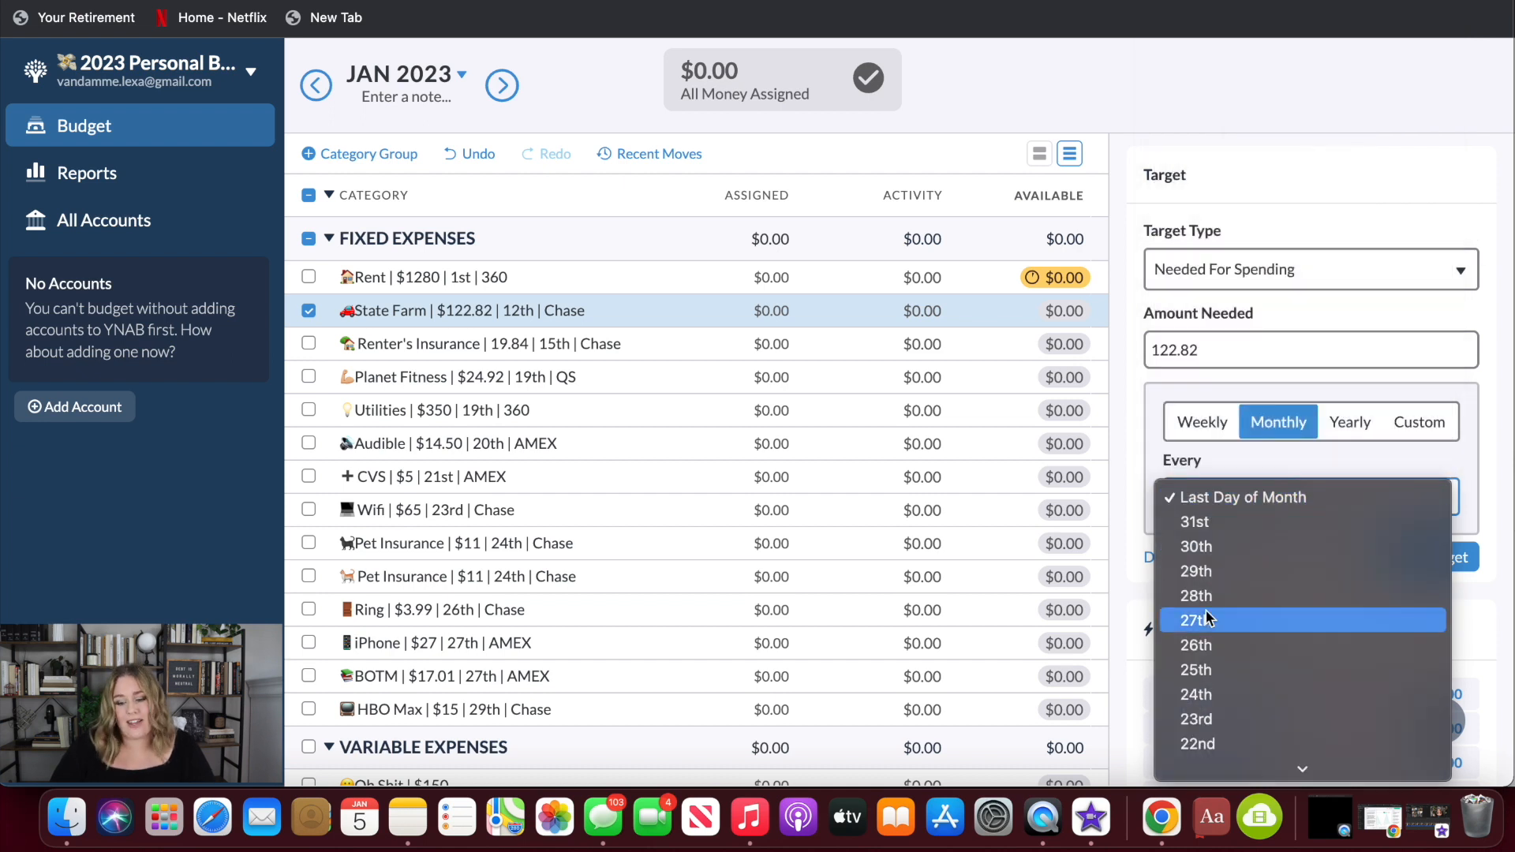
{"action": "scroll", "coordinate": [1207, 617], "scroll_direction": "down", "scroll_amount": 10}
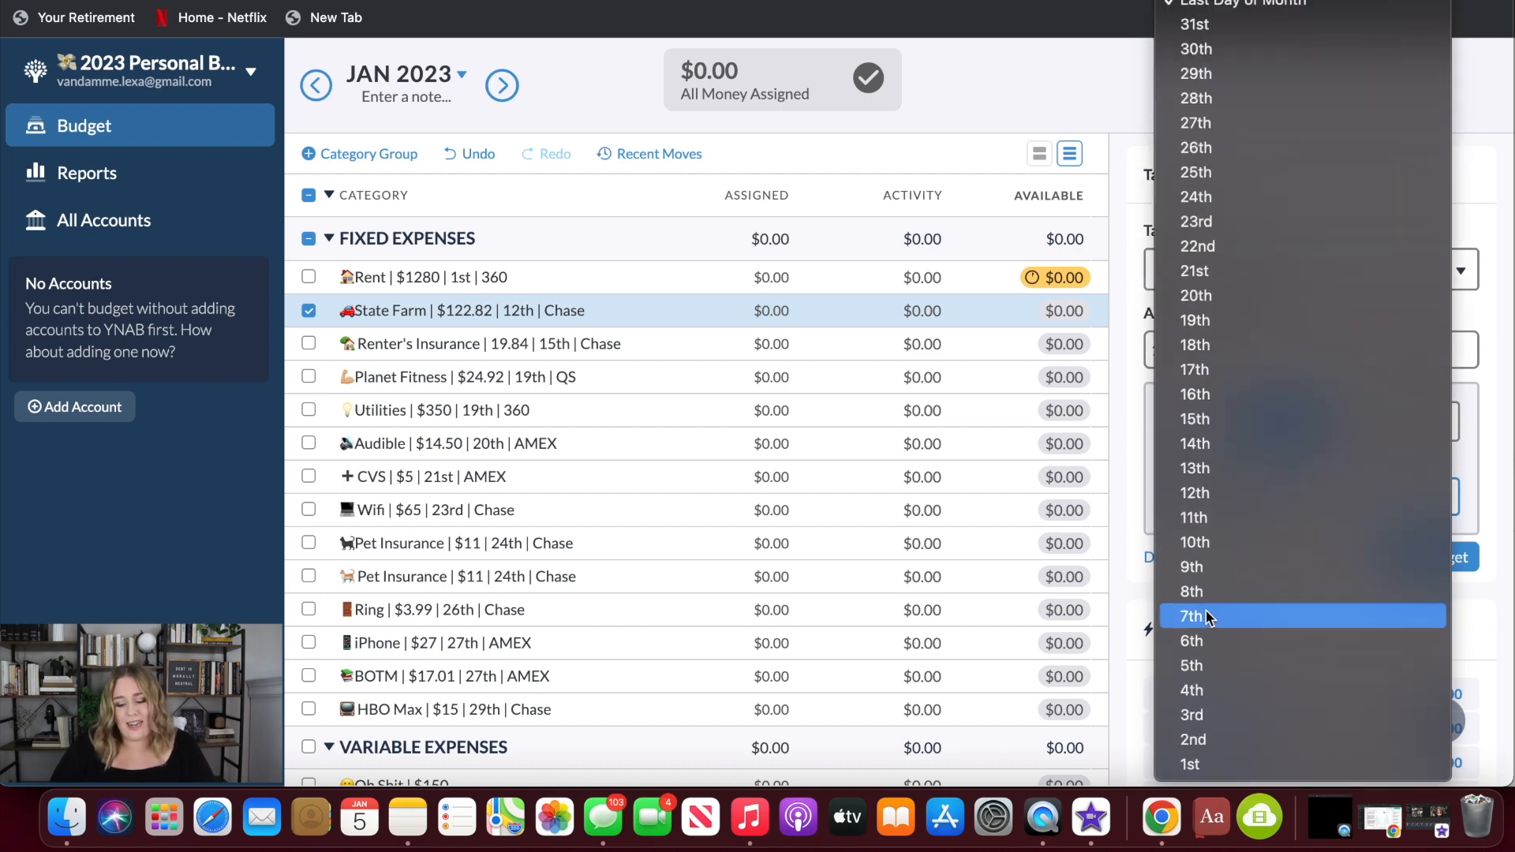
{"action": "left_click", "coordinate": [1487, 161]}
{"action": "left_click", "coordinate": [1417, 562]}
- Create monthly Needed For Spending targets of $19.84 for Renter's Insurance and $24.92 for Planet Fitness
{"action": "left_click", "coordinate": [596, 345]}
{"action": "type", "text": "19"}
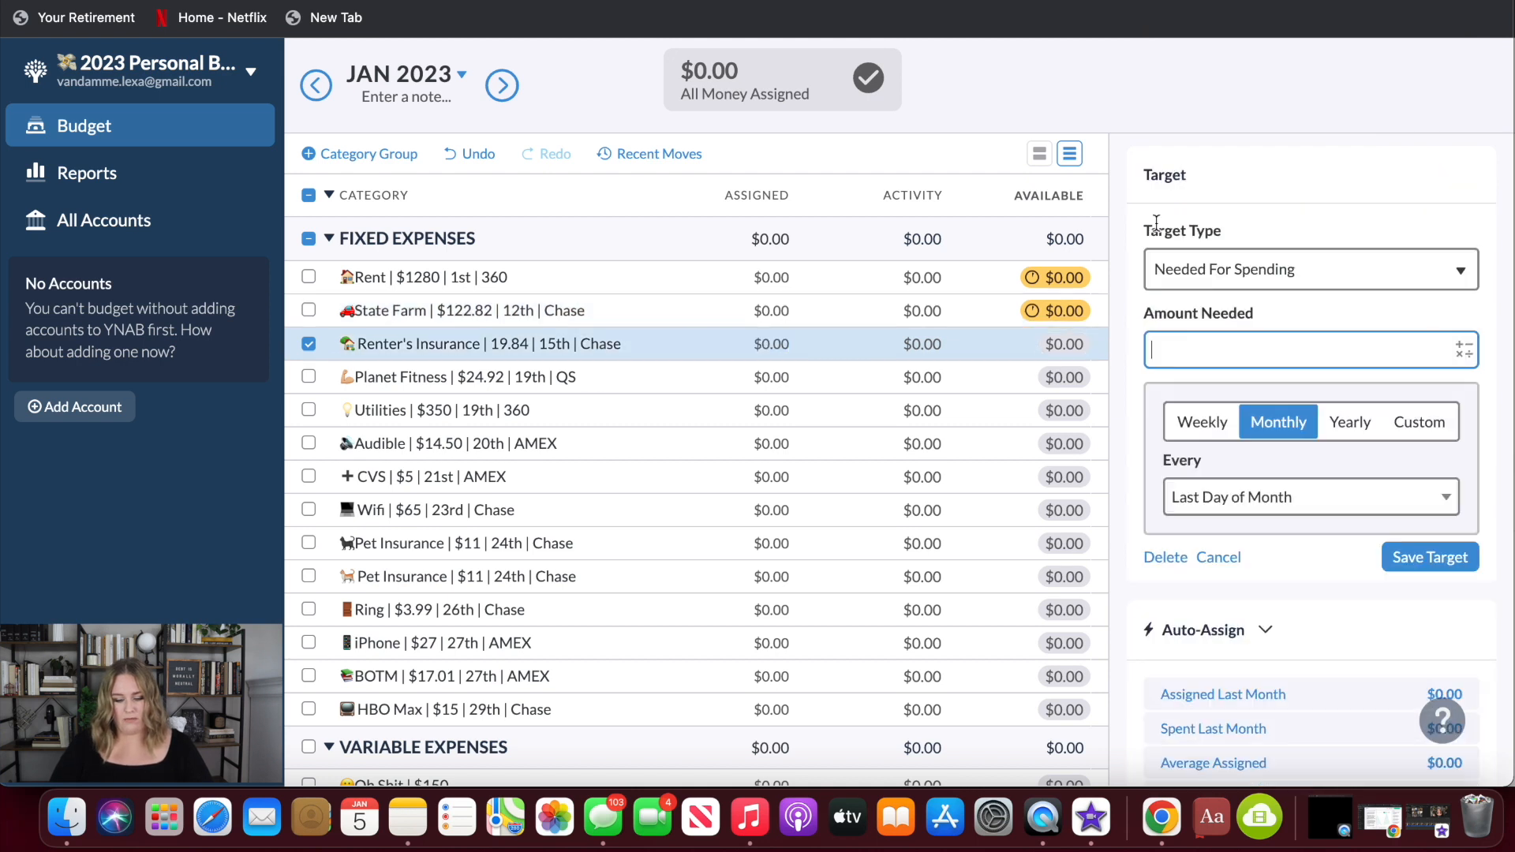
{"action": "type", "text": ".84"}
{"action": "left_click", "coordinate": [1413, 557]}
{"action": "left_click", "coordinate": [624, 376]}
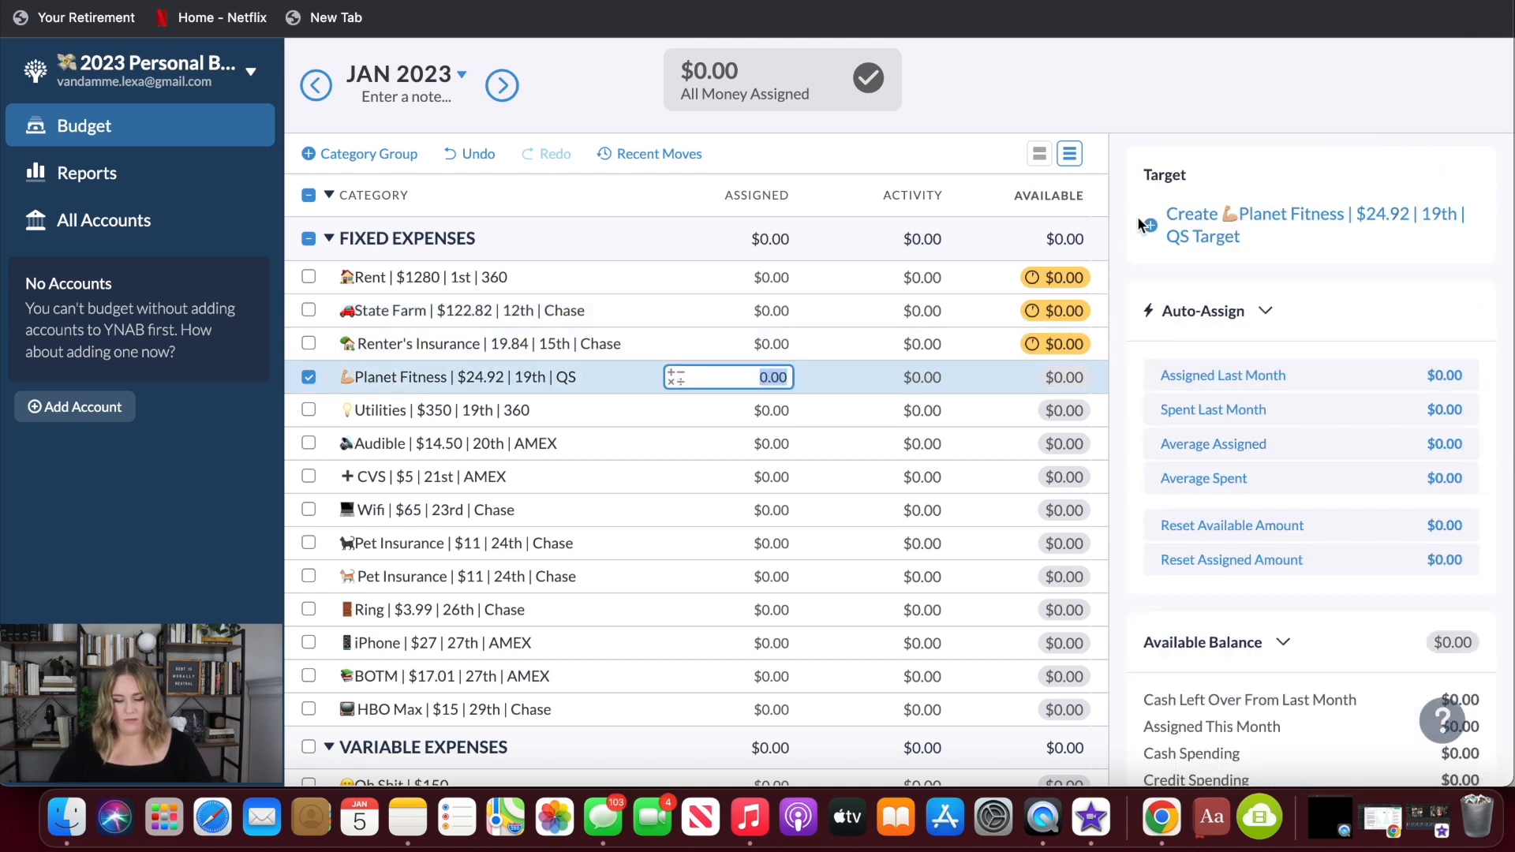
{"action": "left_click", "coordinate": [1143, 229]}
{"action": "type", "text": "24.92"}
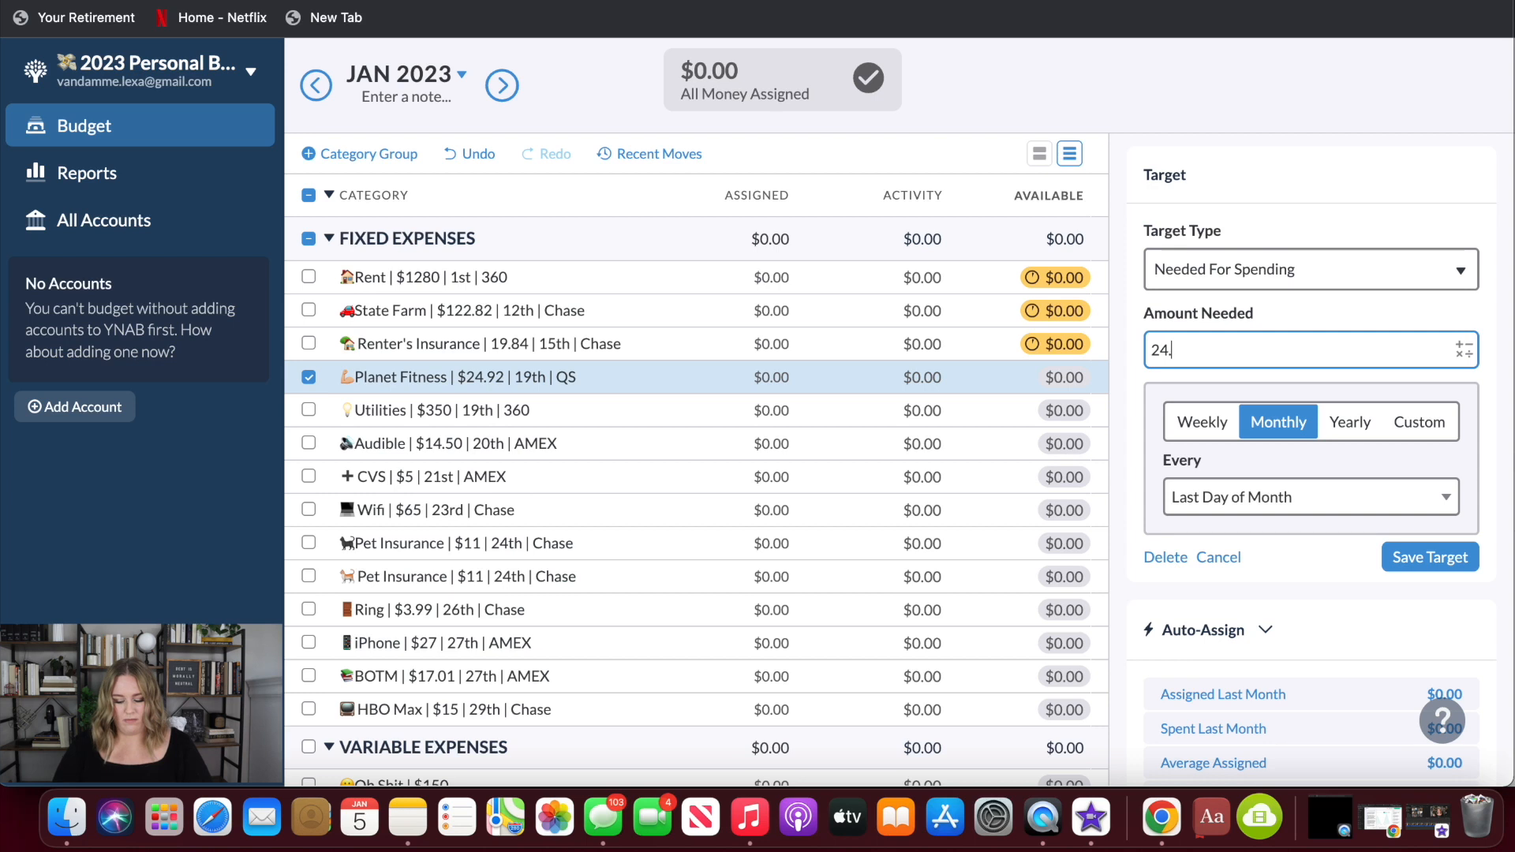
{"action": "key", "text": "Return"}
- Create monthly Needed For Spending targets of $350 for Utilities and $14.50 for Audible
{"action": "left_click", "coordinate": [619, 410]}
{"action": "left_click", "coordinate": [1158, 225]}
{"action": "type", "text": "350"}
{"action": "key", "text": "Return"}
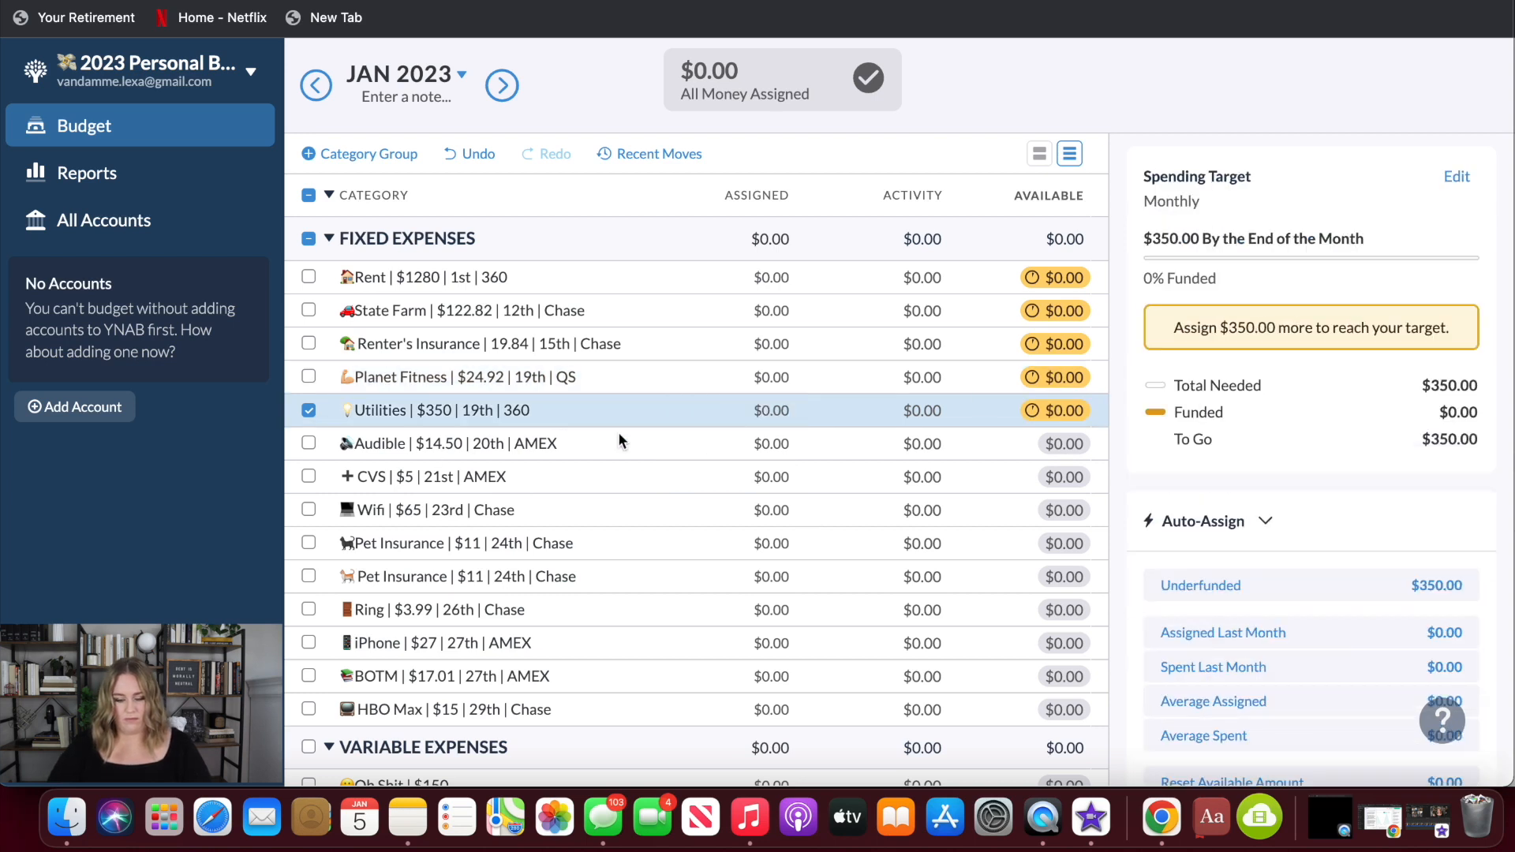
{"action": "left_click", "coordinate": [618, 442]}
{"action": "left_click", "coordinate": [1158, 225]}
{"action": "type", "text": "14.50"}
{"action": "key", "text": "Return"}
- Create monthly Needed For Spending targets of $5 for CVS and $23 for Wifi
{"action": "left_click", "coordinate": [619, 476]}
{"action": "left_click", "coordinate": [1155, 210]}
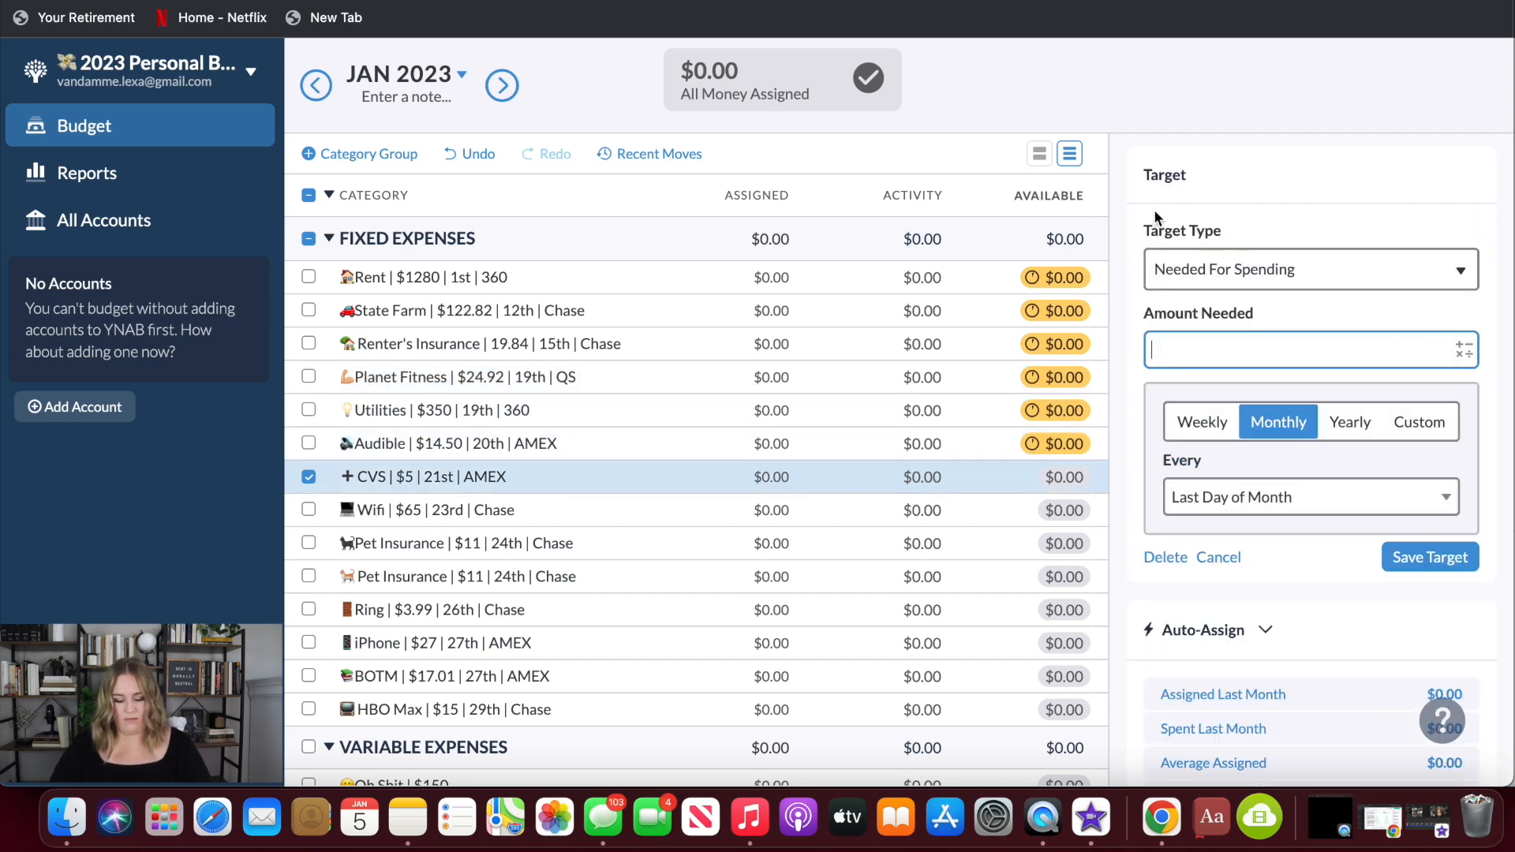
{"action": "type", "text": "5"}
{"action": "key", "text": "Return"}
{"action": "left_click", "coordinate": [576, 508]}
{"action": "left_click", "coordinate": [1157, 210]}
{"action": "type", "text": "23"}
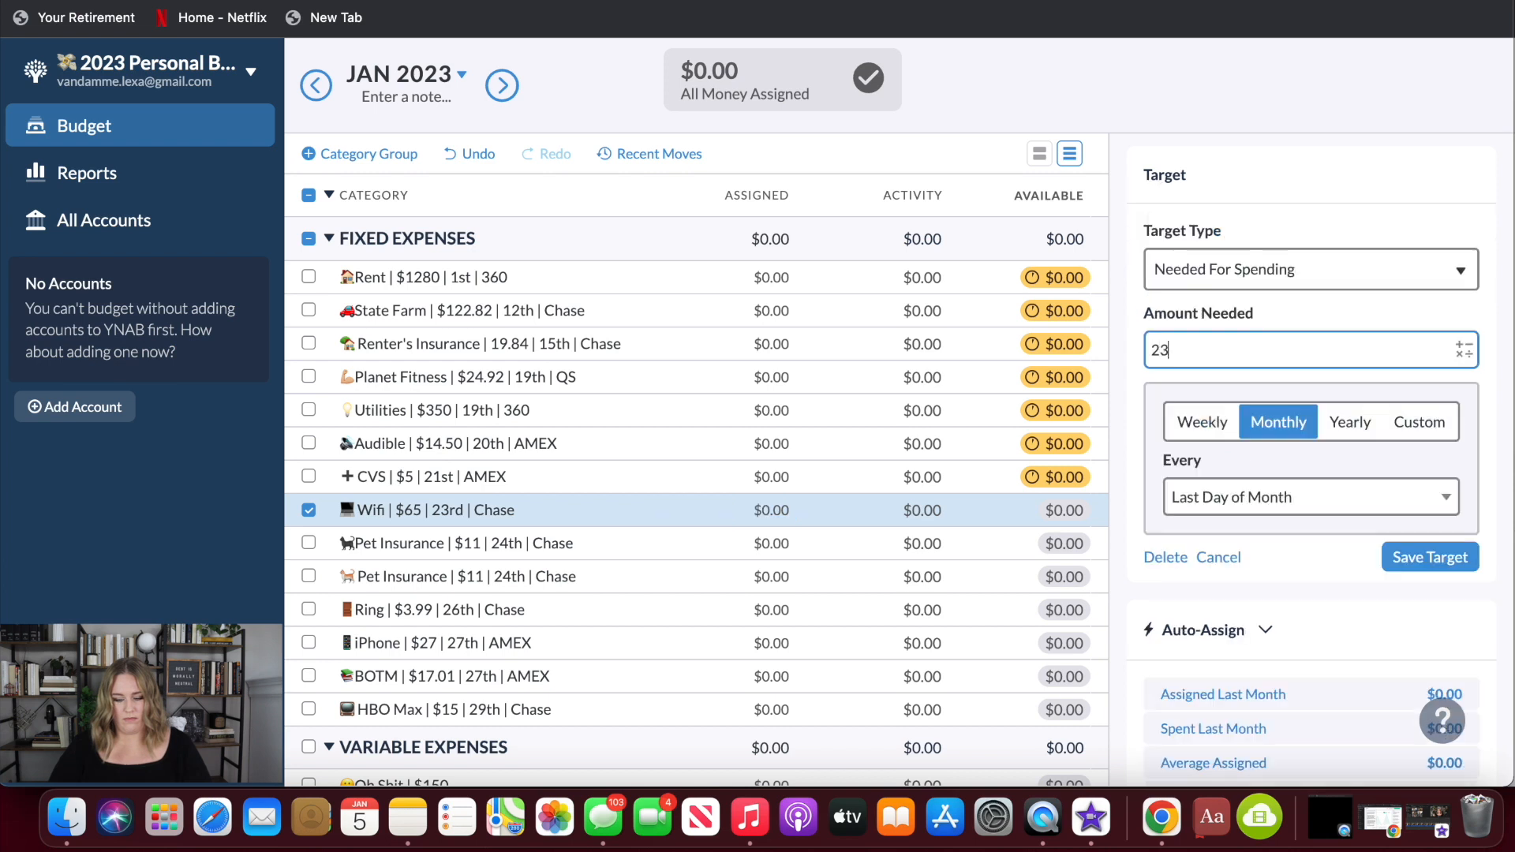
{"action": "key", "text": "Return"}
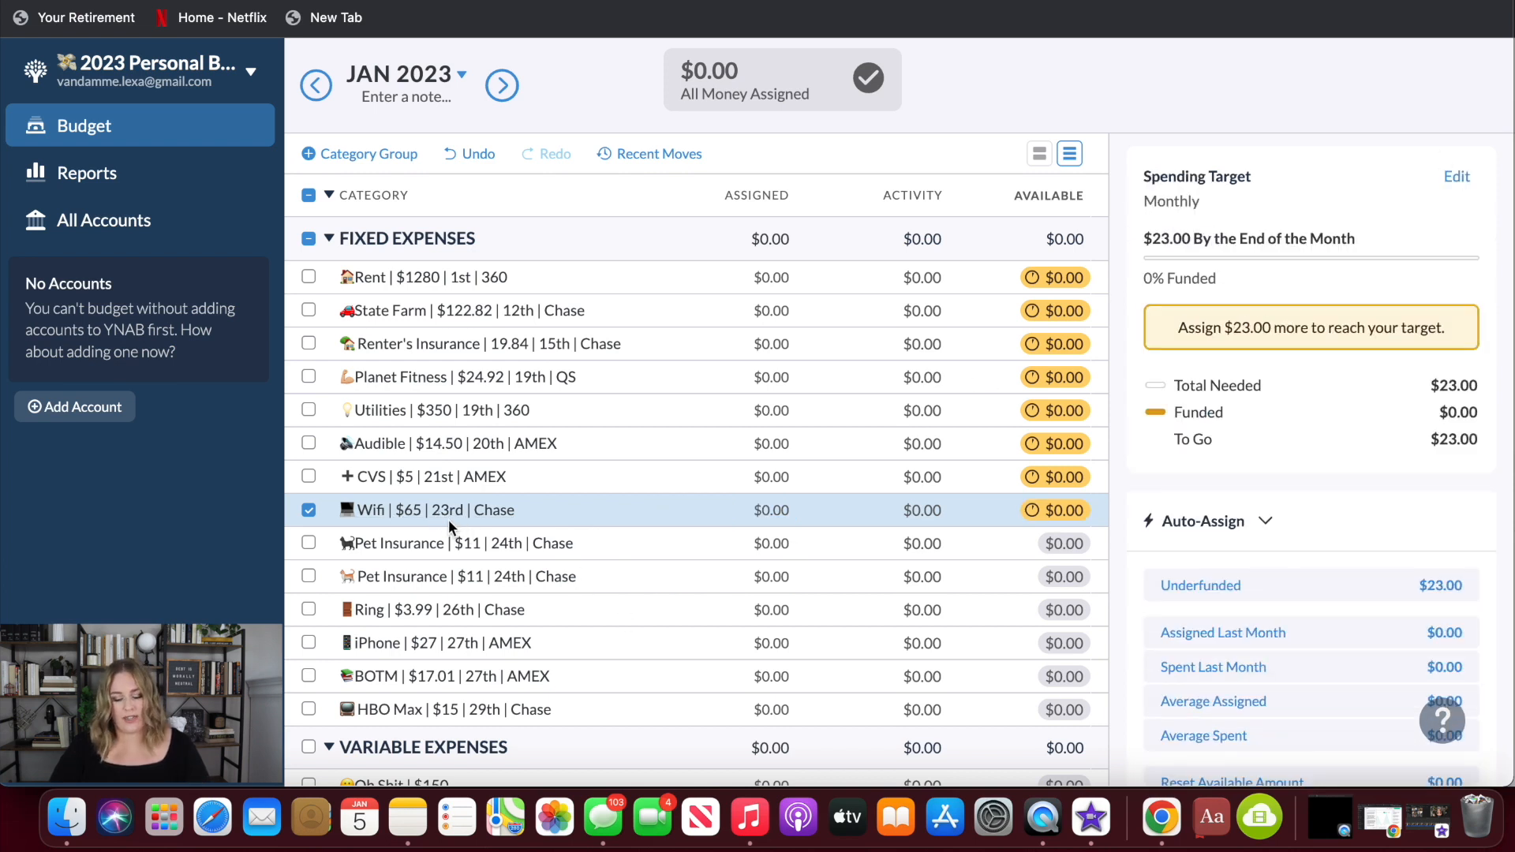
- Change the Wifi category's monthly target amount to $65 and save it
{"action": "left_click", "coordinate": [1453, 177]}
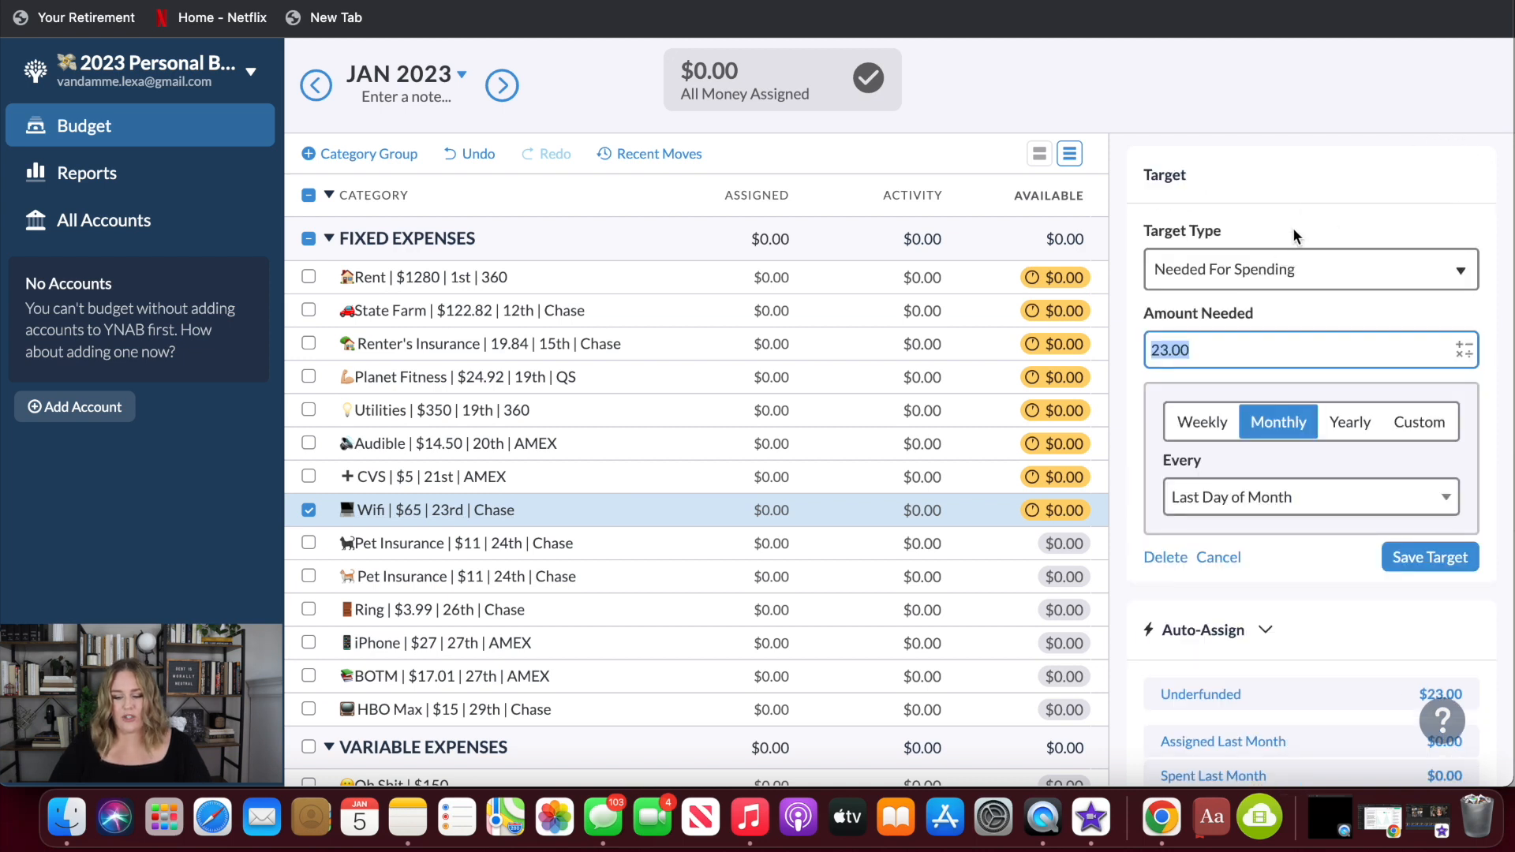
{"action": "type", "text": "65"}
{"action": "key", "text": "Return"}
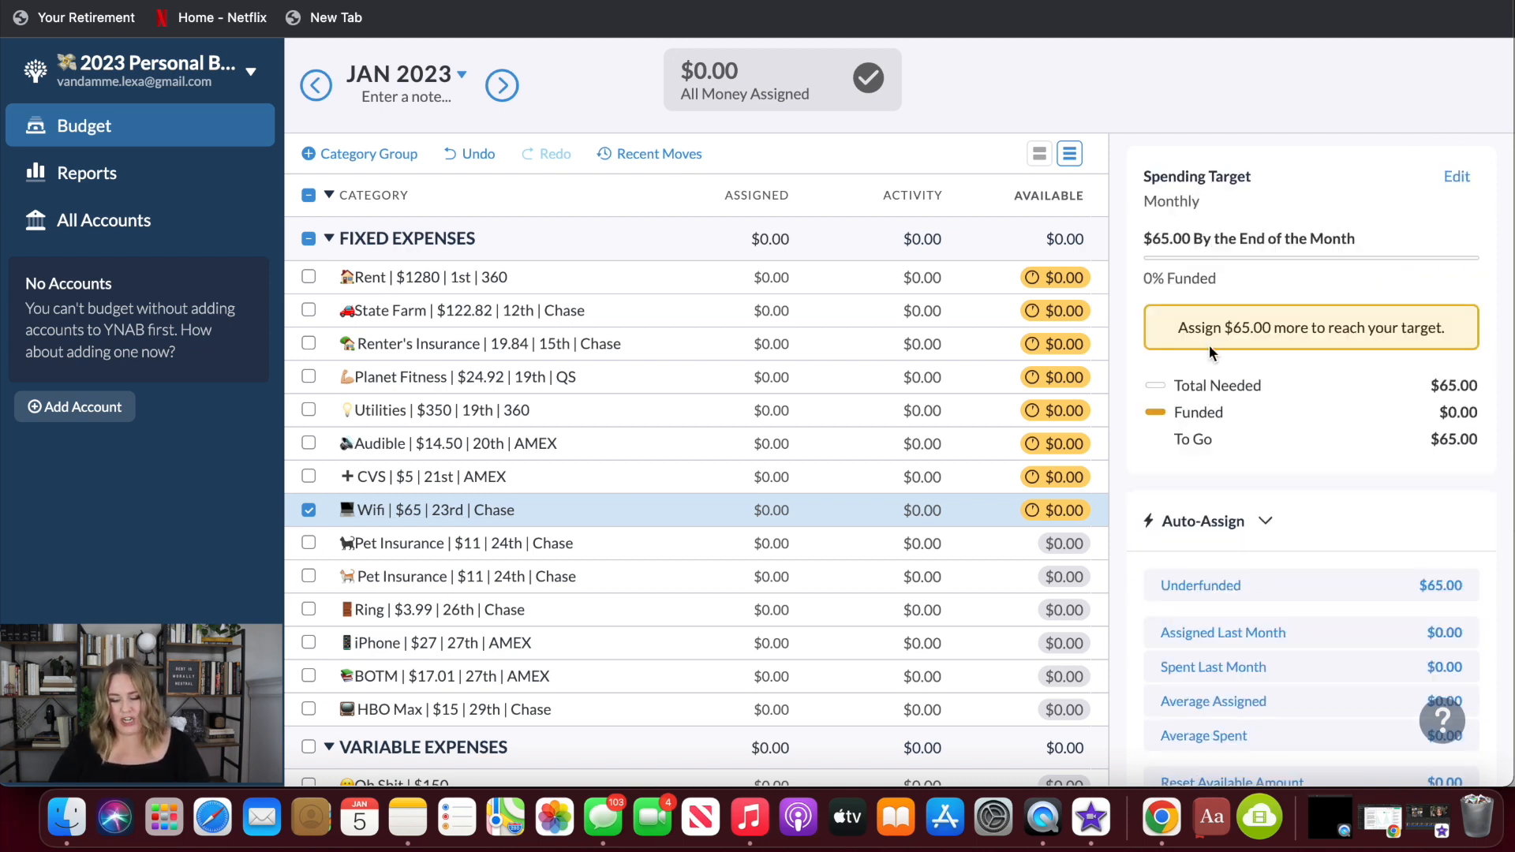
- Create a monthly Needed For Spending target of $11 for each of the two Pet Insurance categories
{"action": "scroll", "coordinate": [855, 420], "scroll_direction": "down", "scroll_amount": 2}
{"action": "left_click", "coordinate": [592, 467]}
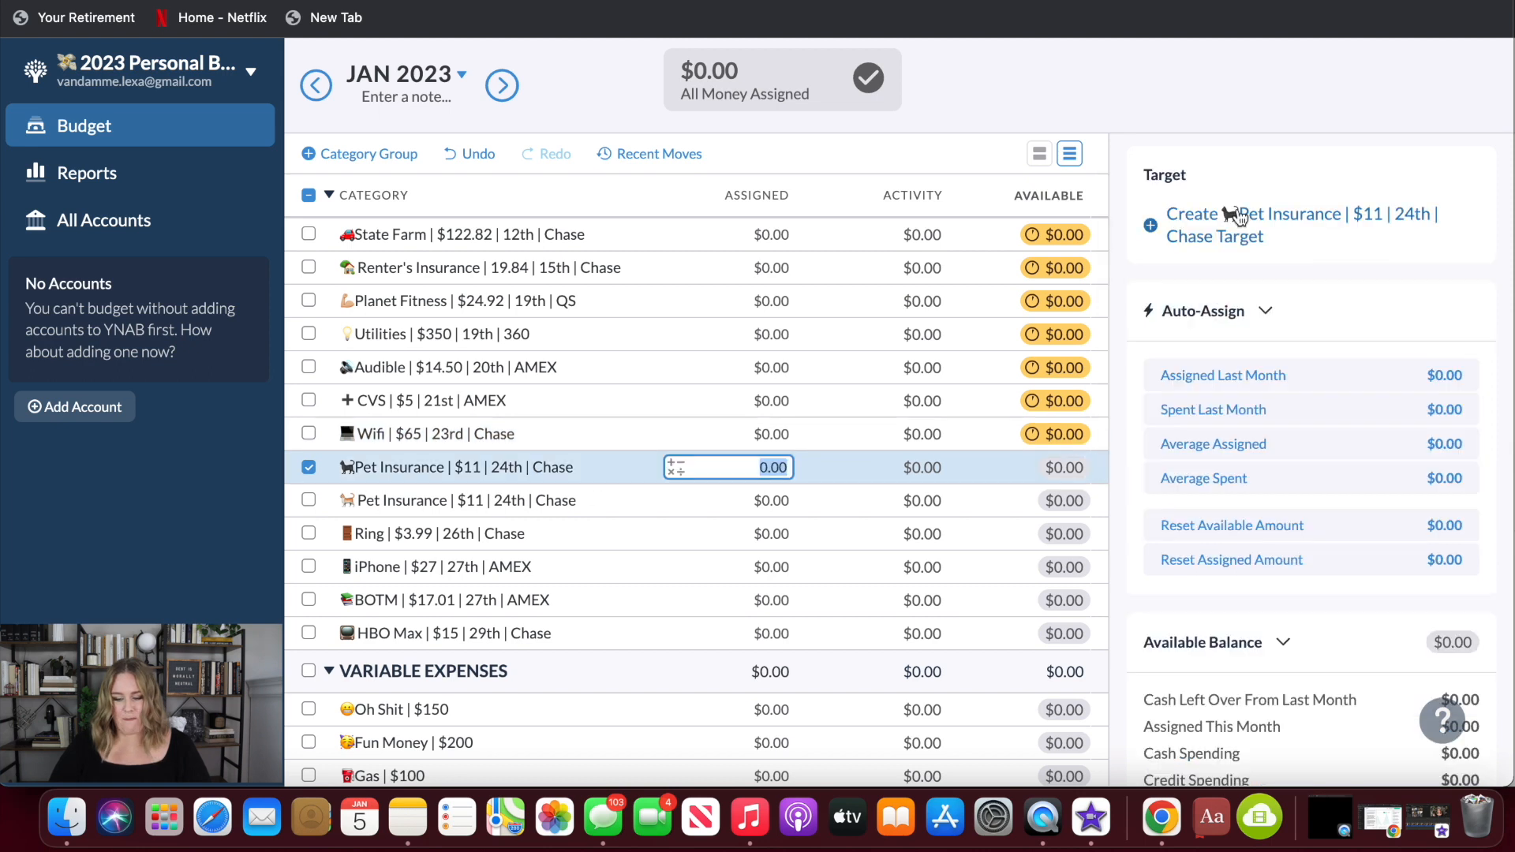
{"action": "left_click", "coordinate": [1238, 213]}
{"action": "type", "text": "11"}
{"action": "left_click", "coordinate": [1430, 557]}
{"action": "left_click", "coordinate": [545, 501]}
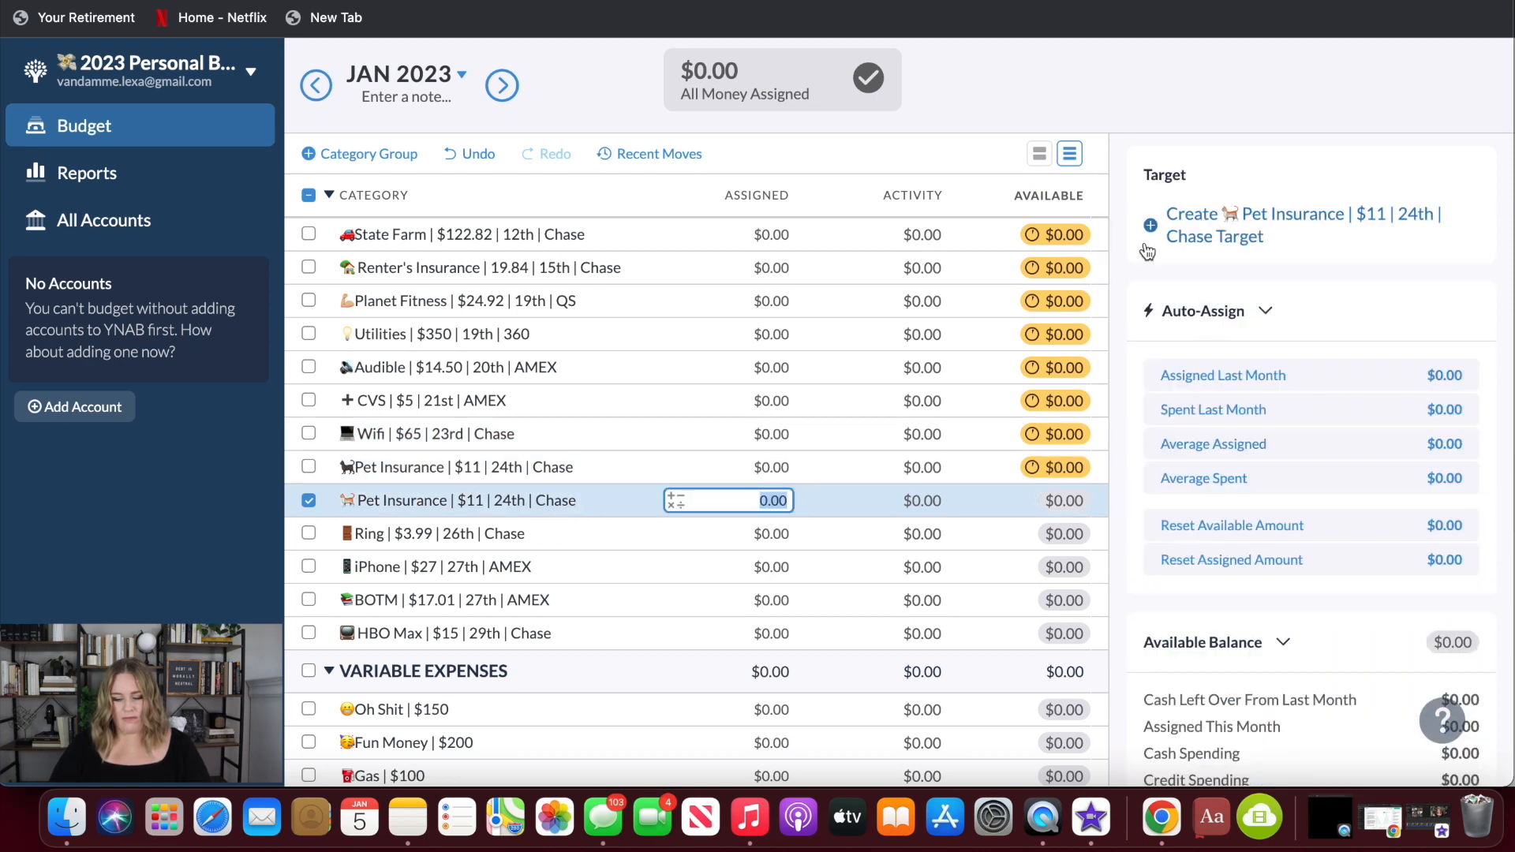
{"action": "left_click", "coordinate": [1231, 217]}
{"action": "type", "text": "11"}
{"action": "left_click", "coordinate": [1451, 562]}
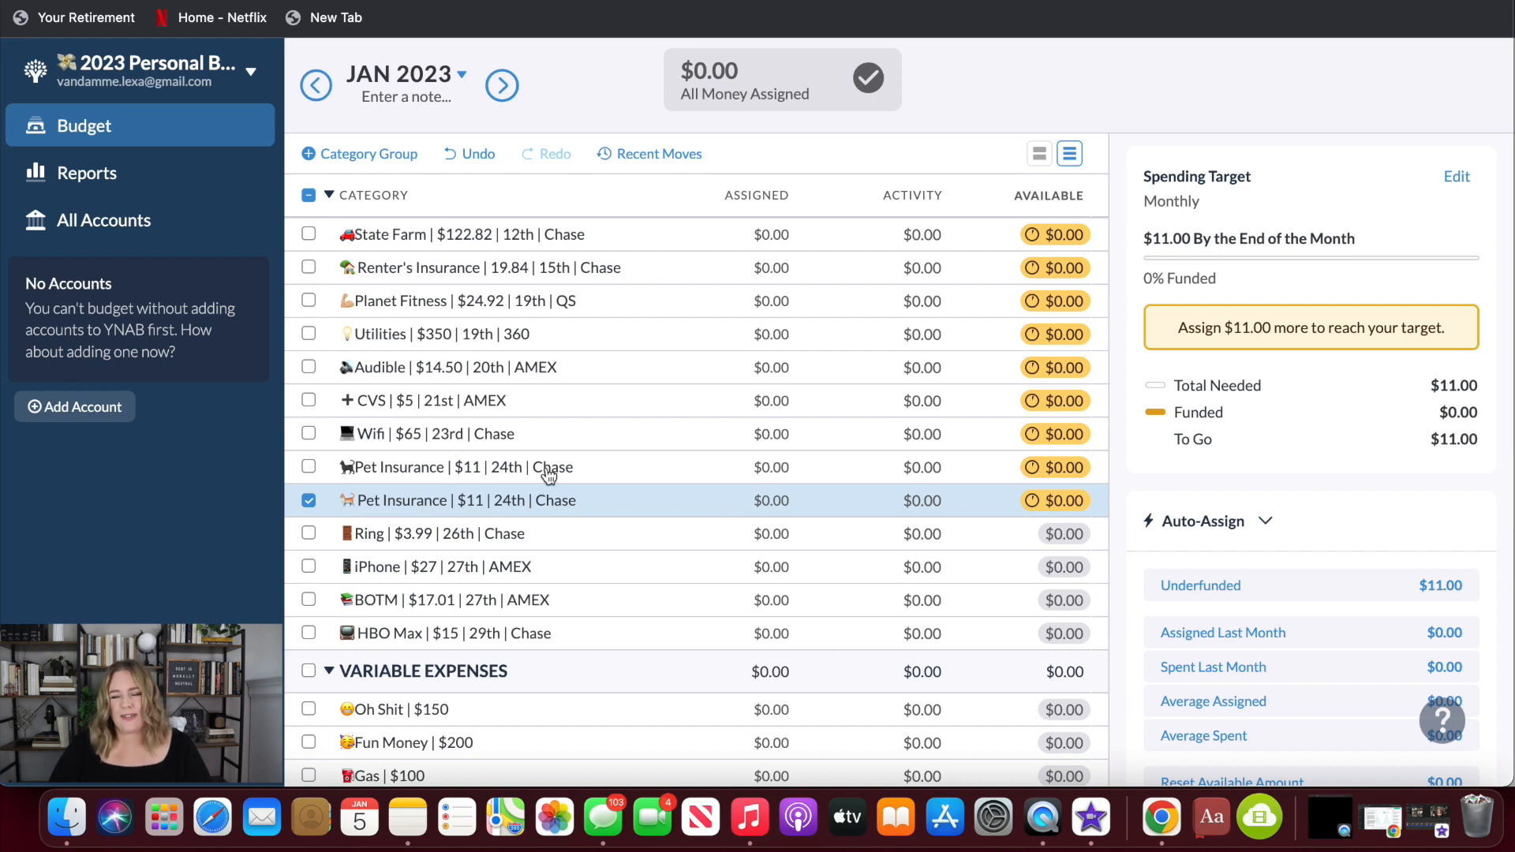
- Create monthly Needed For Spending targets of $3.99 for Ring and $27 for iPhone
{"action": "scroll", "coordinate": [604, 500], "scroll_direction": "down", "scroll_amount": 1}
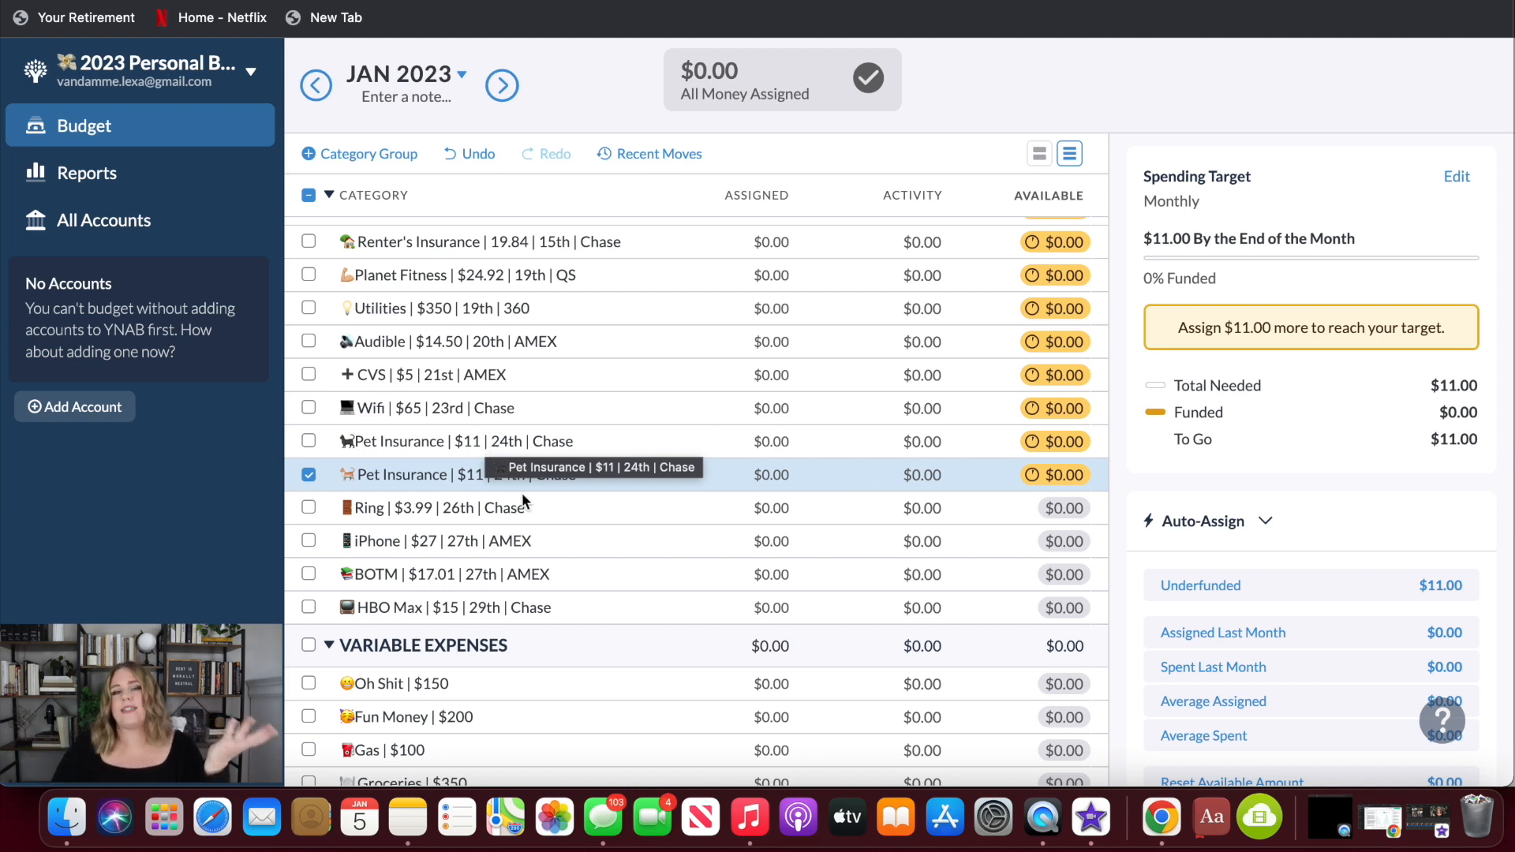
{"action": "left_click", "coordinate": [551, 517]}
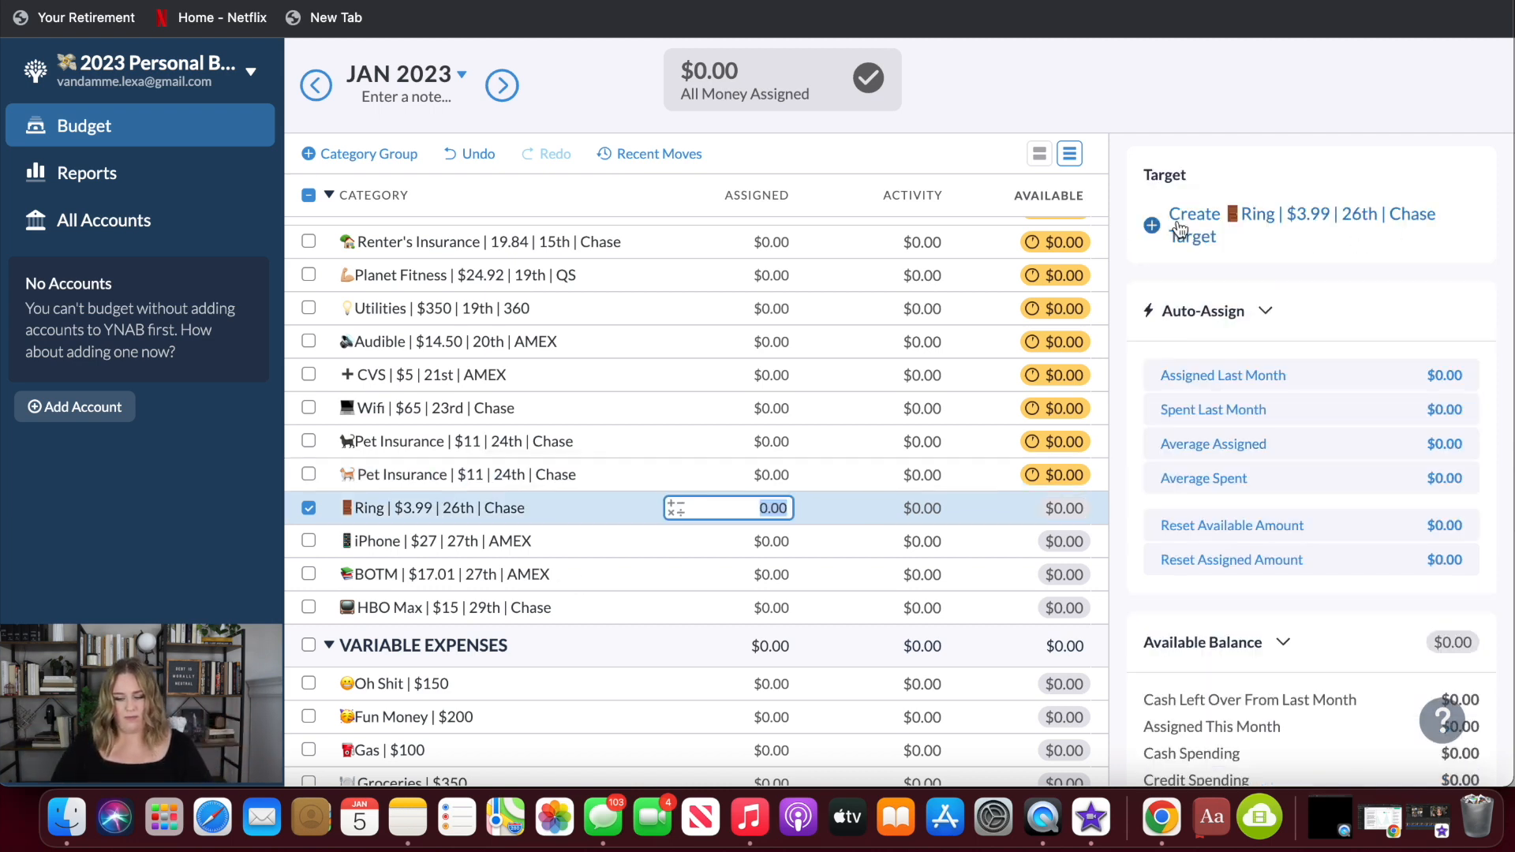
{"action": "left_click", "coordinate": [1184, 227]}
{"action": "type", "text": "3.99"}
{"action": "key", "text": "Return"}
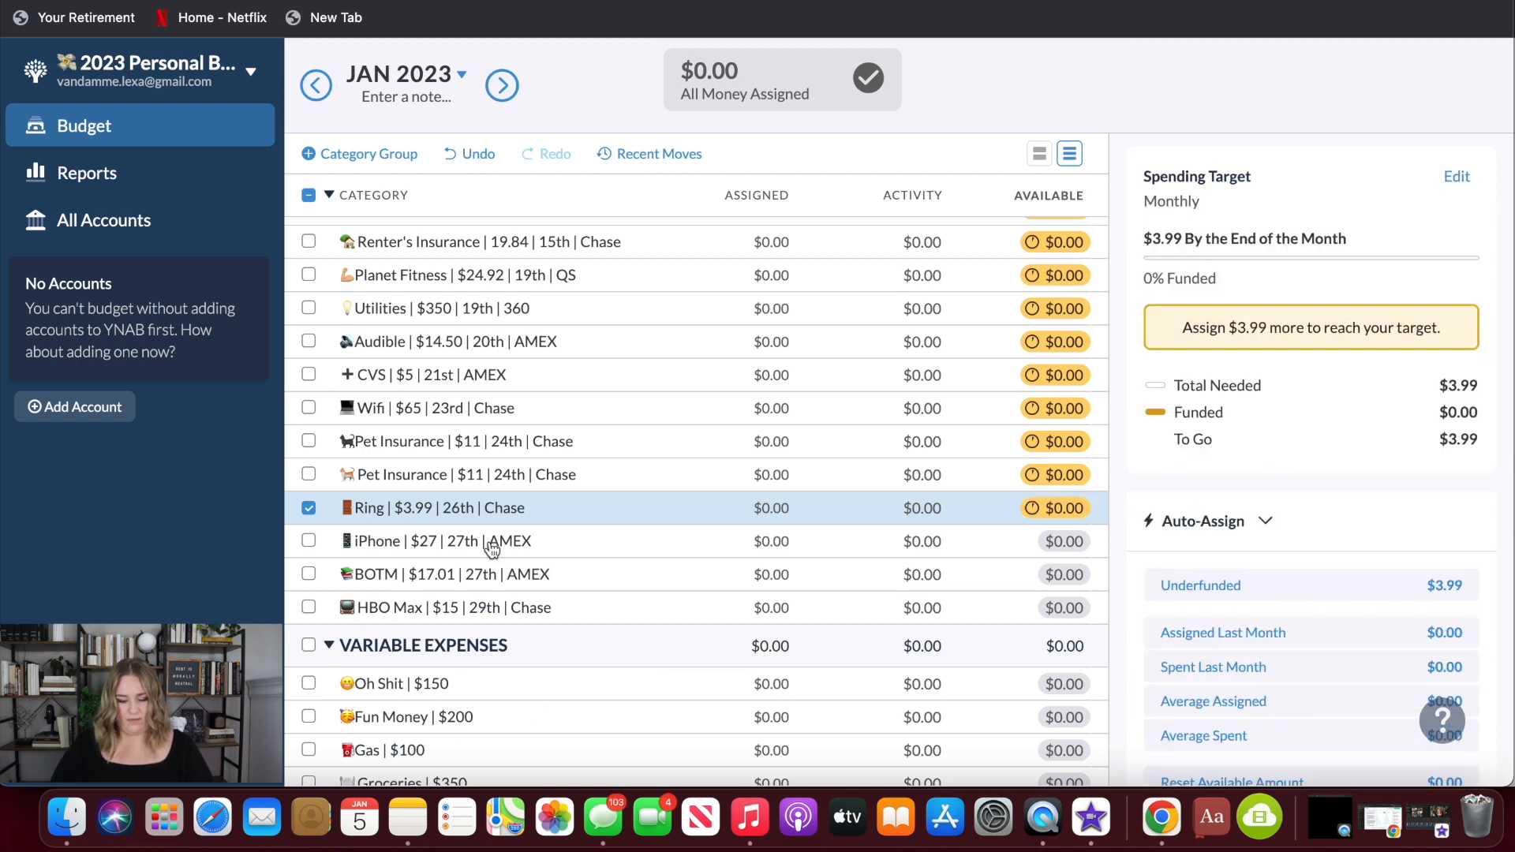
{"action": "left_click", "coordinate": [550, 541]}
{"action": "left_click", "coordinate": [1184, 228]}
{"action": "type", "text": "27"}
{"action": "key", "text": "Return"}
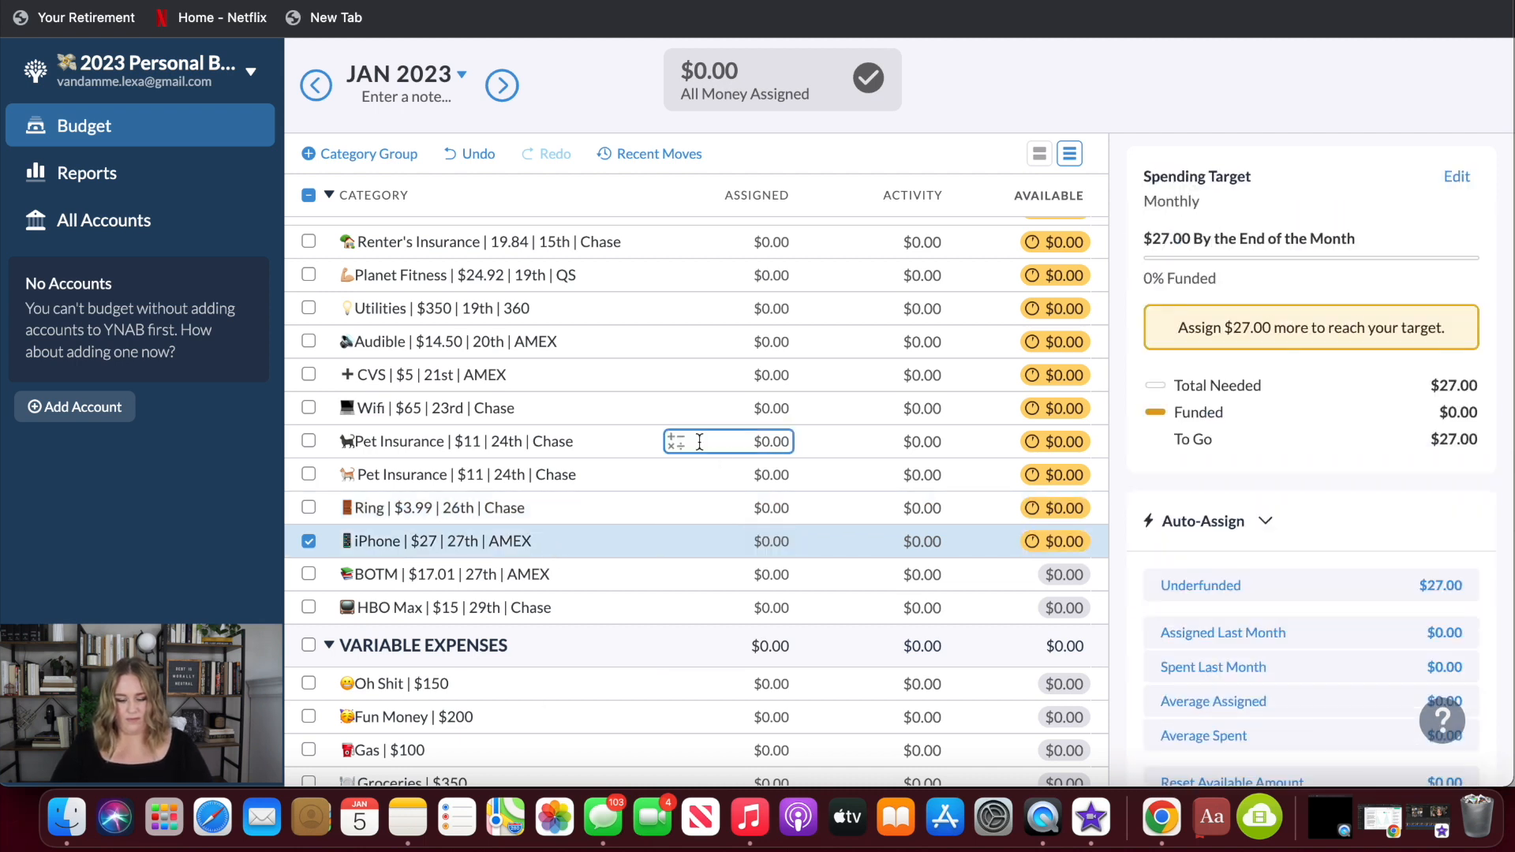
- Create monthly Needed For Spending targets of $17.01 for BOTM and $15 for HBO Max
{"action": "left_click", "coordinate": [637, 584]}
{"action": "left_click", "coordinate": [1154, 227]}
{"action": "type", "text": "17.01"}
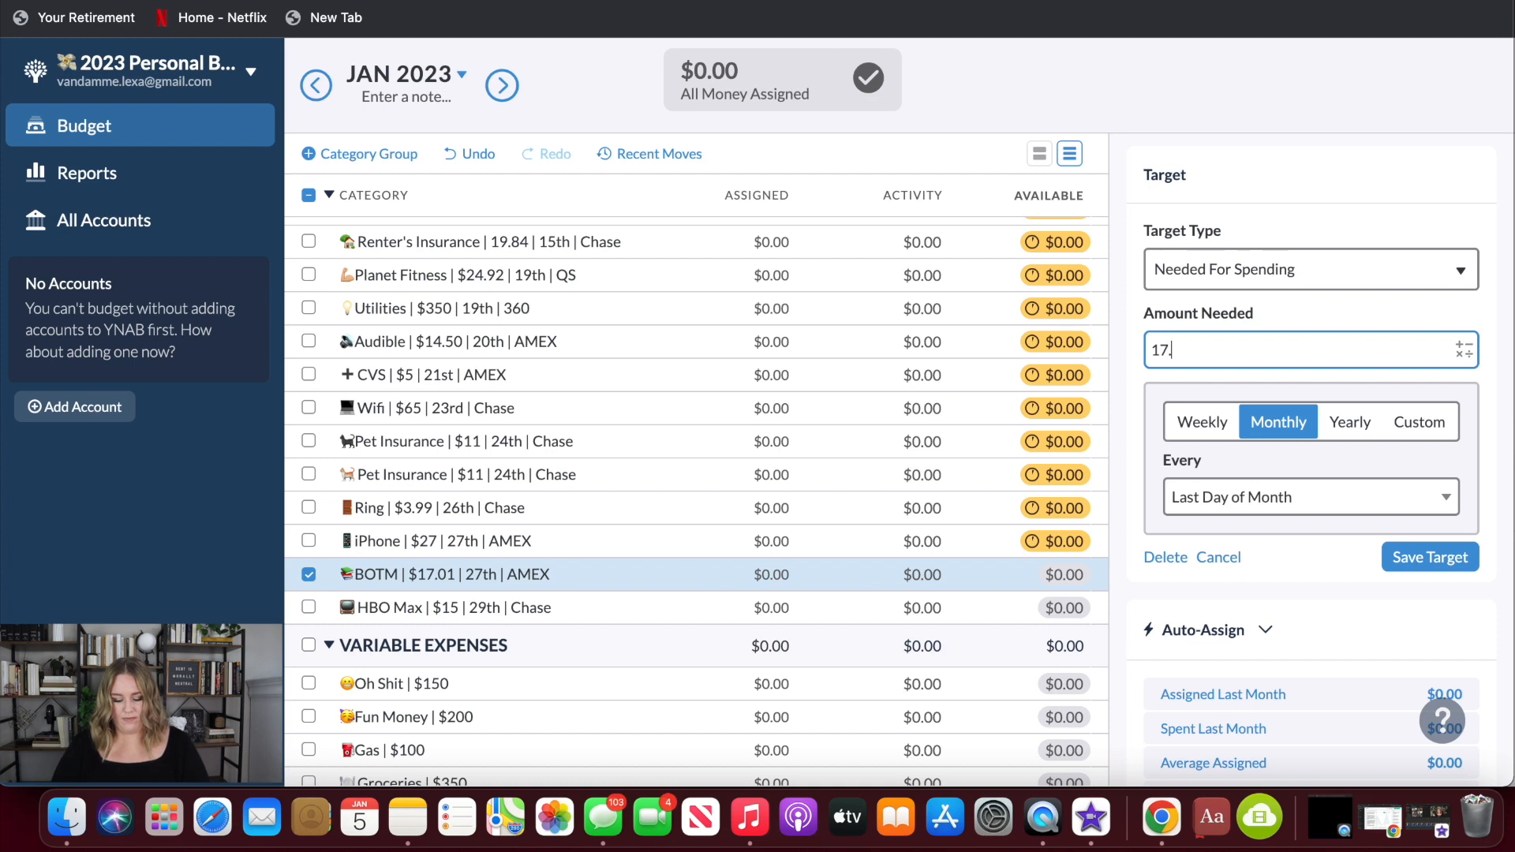
{"action": "key", "text": "Return"}
{"action": "left_click", "coordinate": [599, 608]}
{"action": "left_click", "coordinate": [1154, 228]}
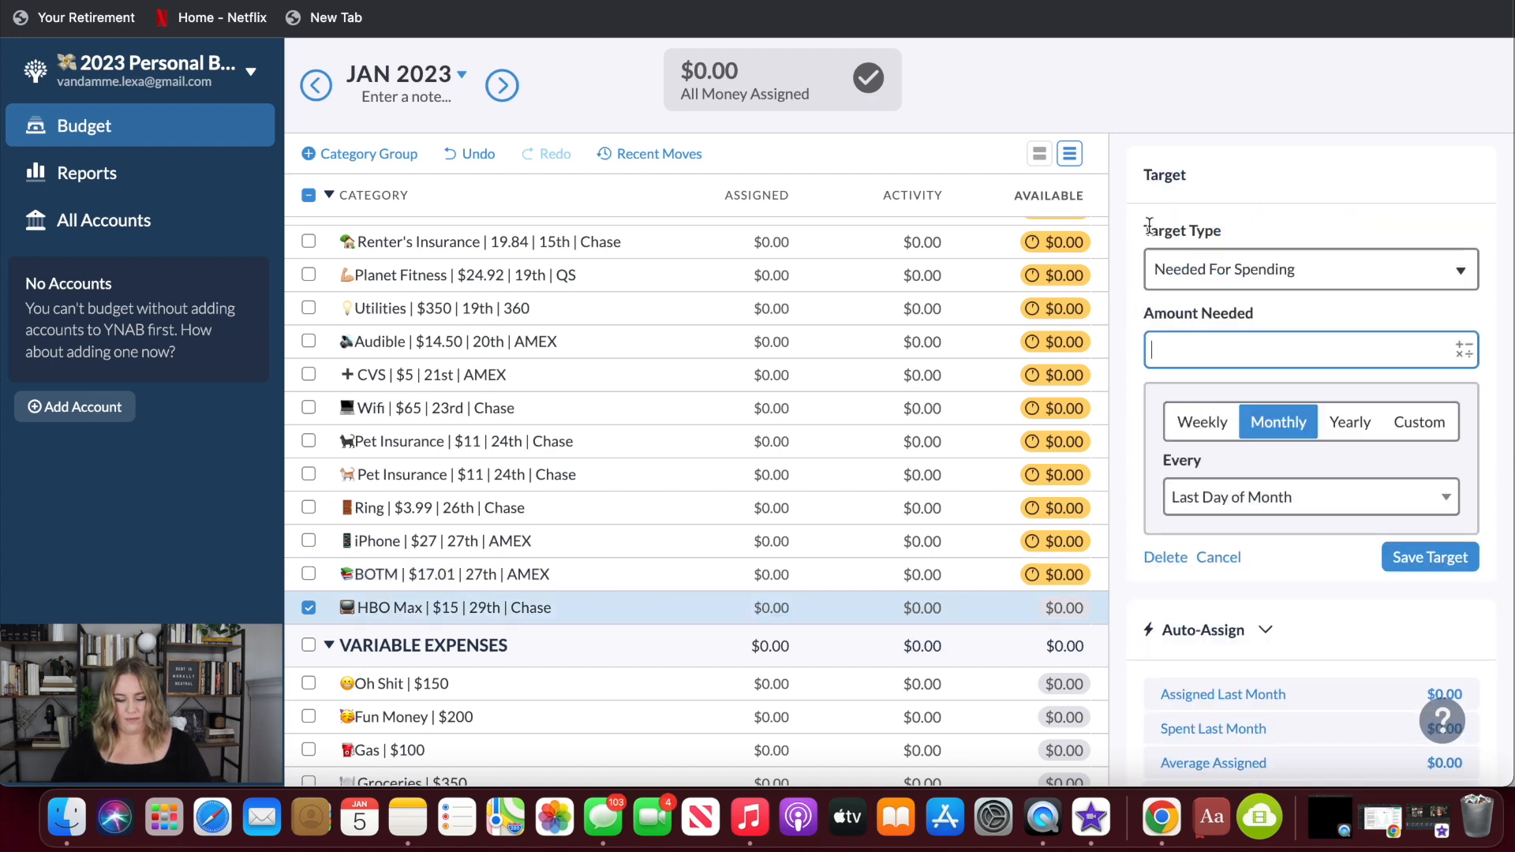
{"action": "type", "text": "15"}
{"action": "key", "text": "Return"}
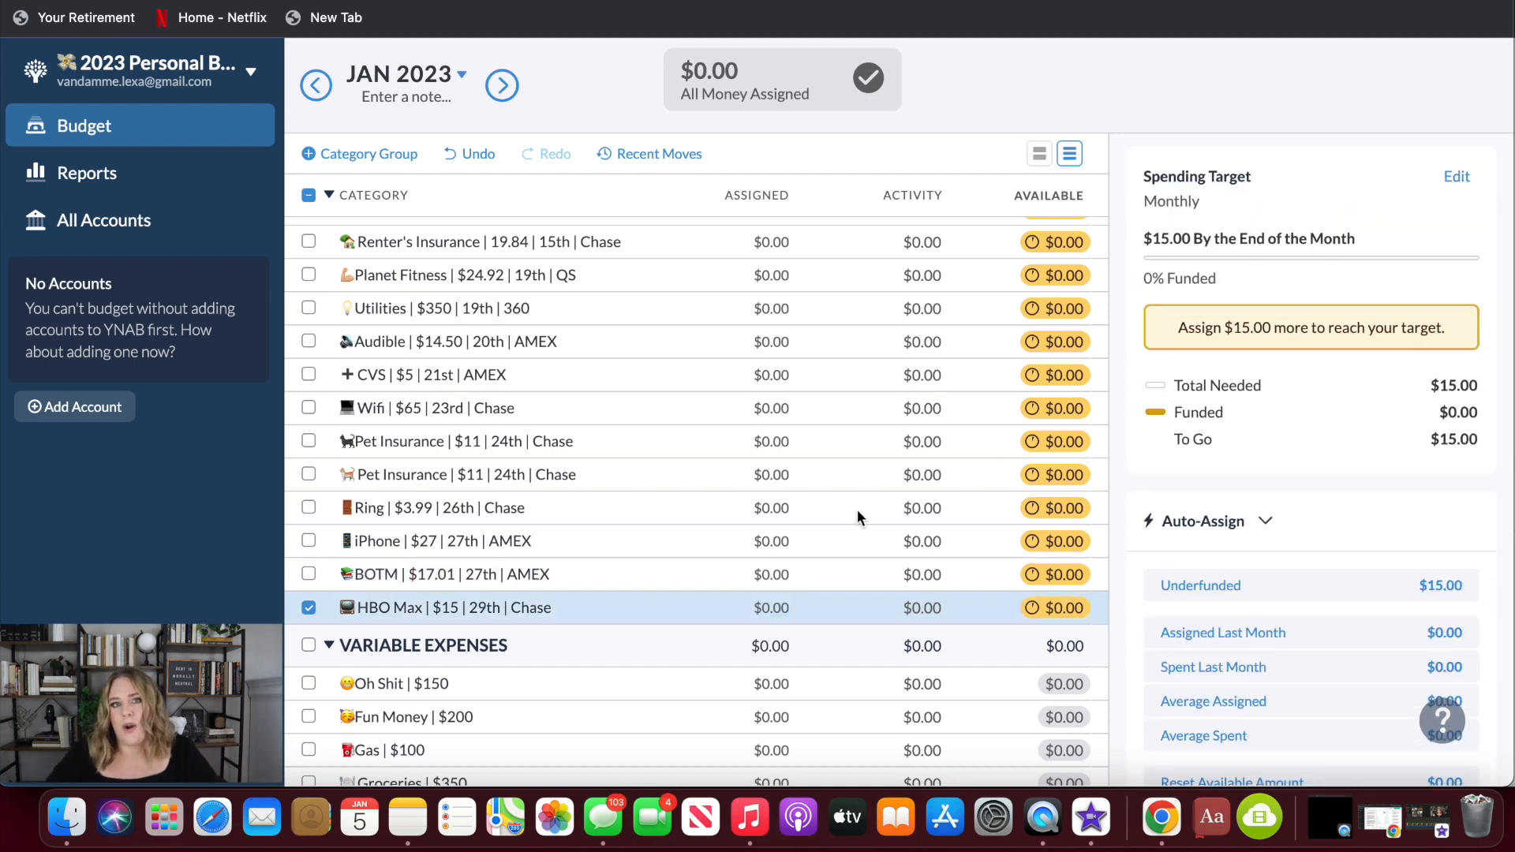
- In VARIABLE EXPENSES, create monthly Needed For Spending targets of $150 for Oh Shit and $200 for Fun Money
{"action": "scroll", "coordinate": [857, 509], "scroll_direction": "up", "scroll_amount": 3}
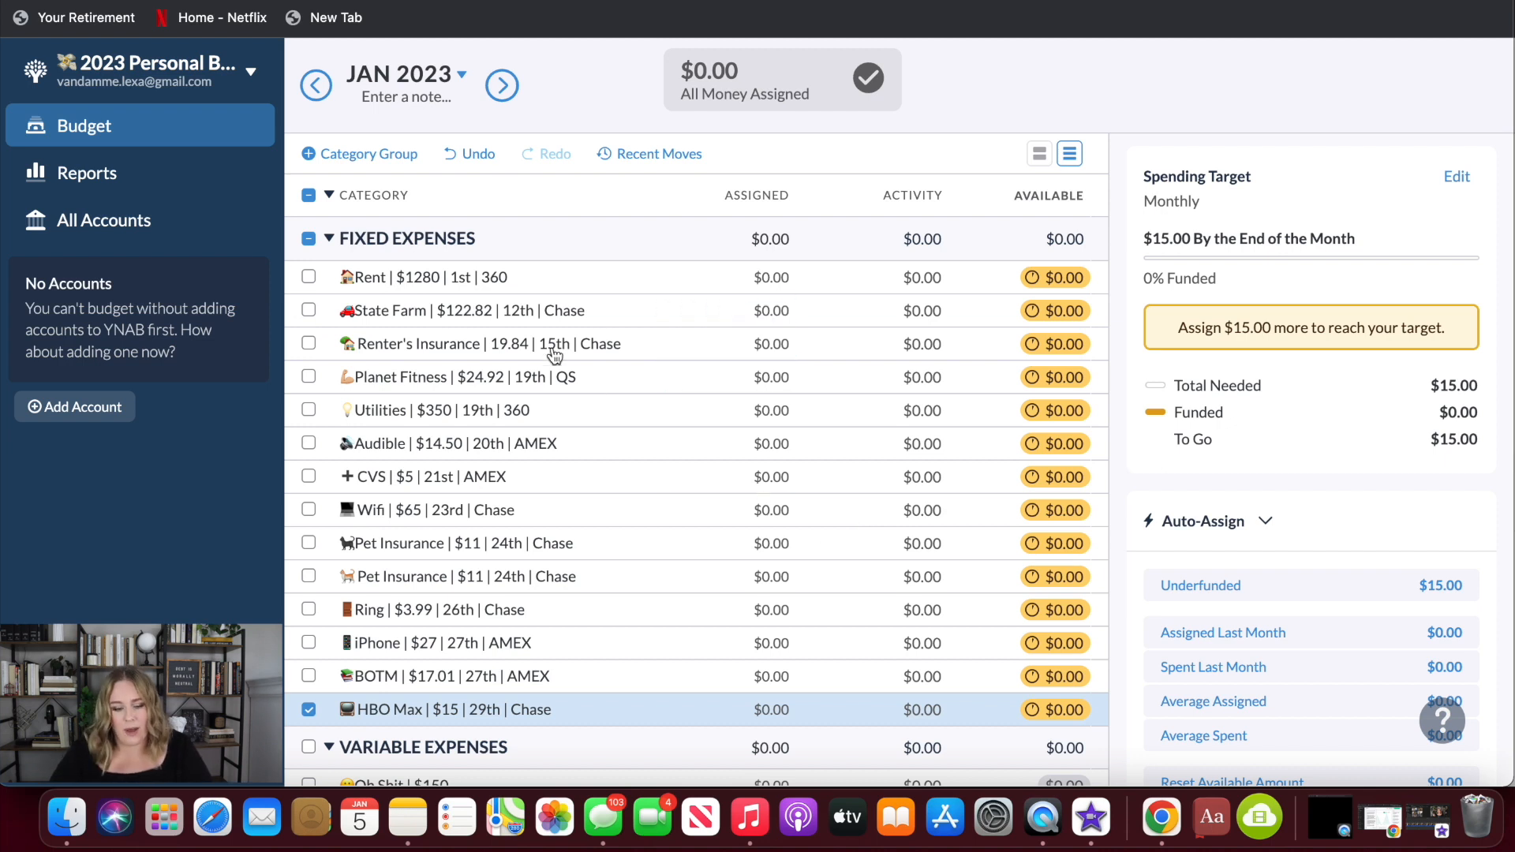
{"action": "scroll", "coordinate": [603, 450], "scroll_direction": "down", "scroll_amount": 3}
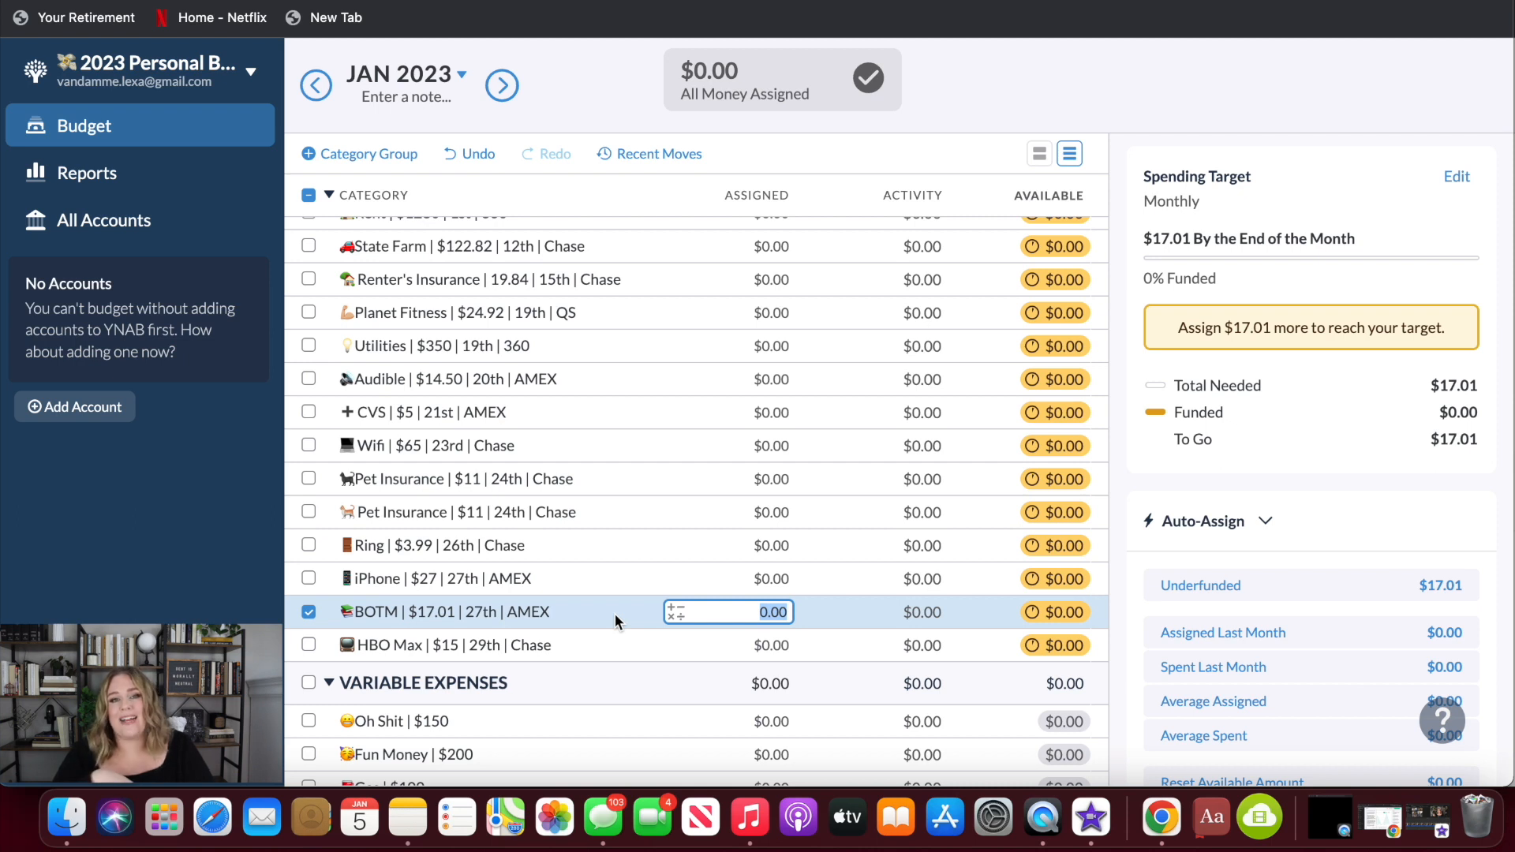
{"action": "scroll", "coordinate": [599, 552], "scroll_direction": "down", "scroll_amount": 5}
{"action": "left_click", "coordinate": [560, 359]}
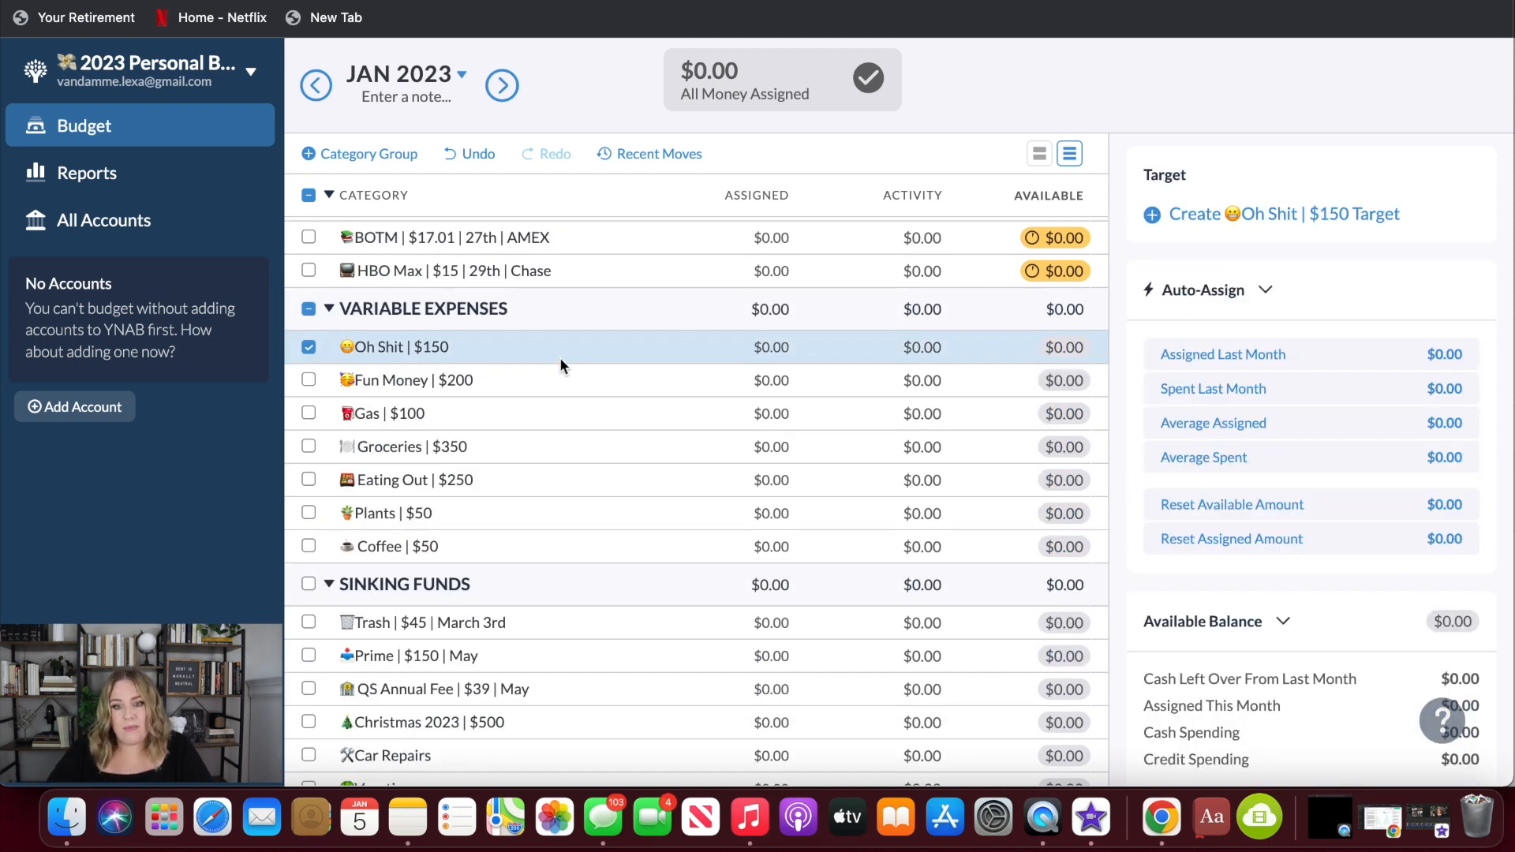
{"action": "left_click", "coordinate": [1206, 218]}
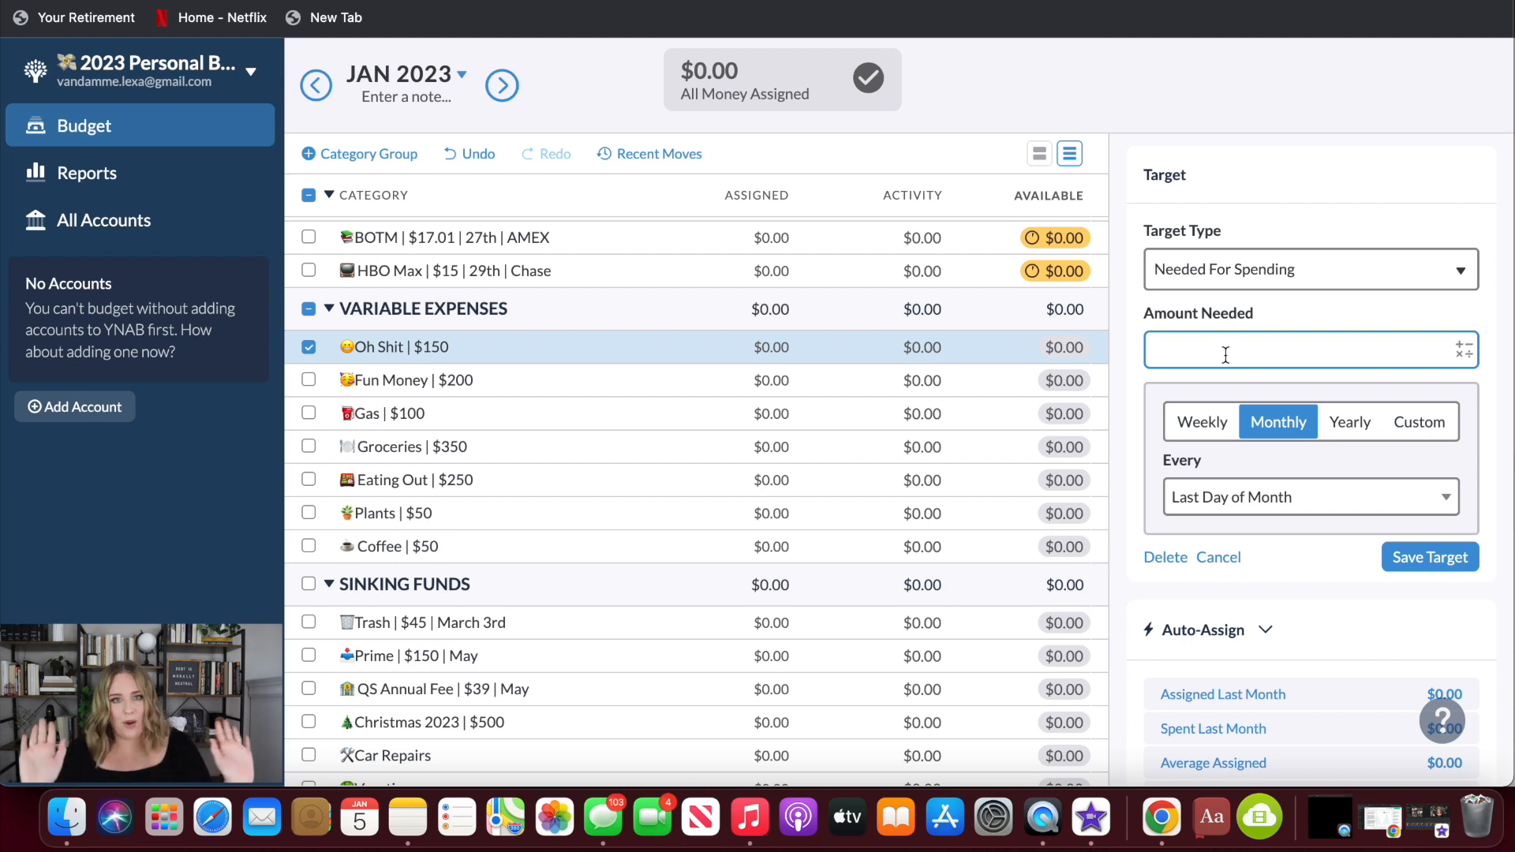
{"action": "type", "text": "150"}
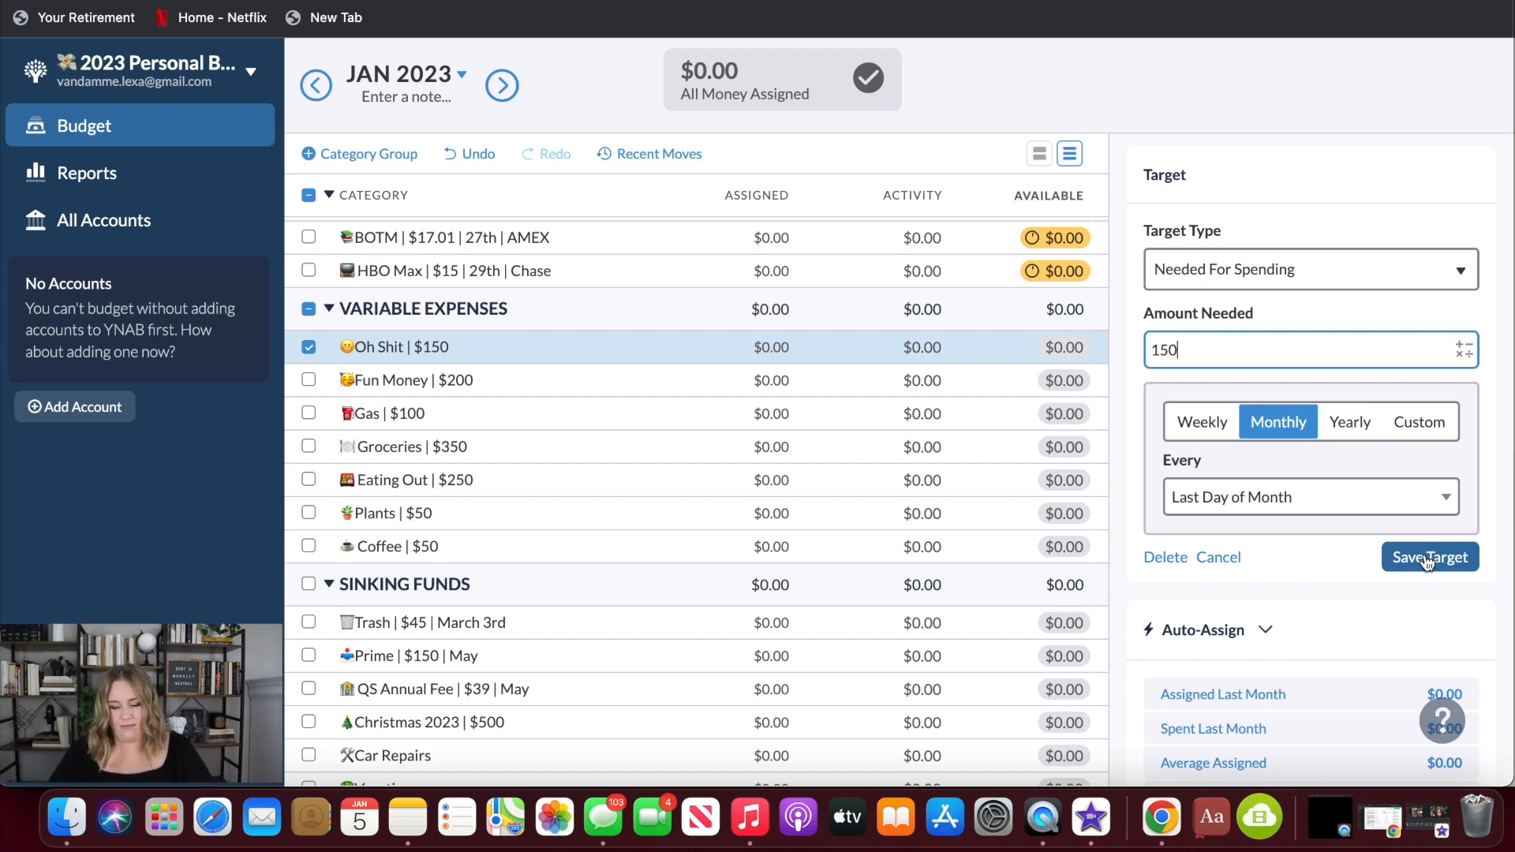
{"action": "left_click", "coordinate": [1421, 562]}
{"action": "left_click", "coordinate": [592, 384]}
{"action": "left_click", "coordinate": [1152, 210]}
{"action": "type", "text": "200"}
{"action": "key", "text": "Return"}
- Create monthly Needed For Spending targets of $100 for Gas and $350 for Groceries
{"action": "left_click", "coordinate": [588, 413]}
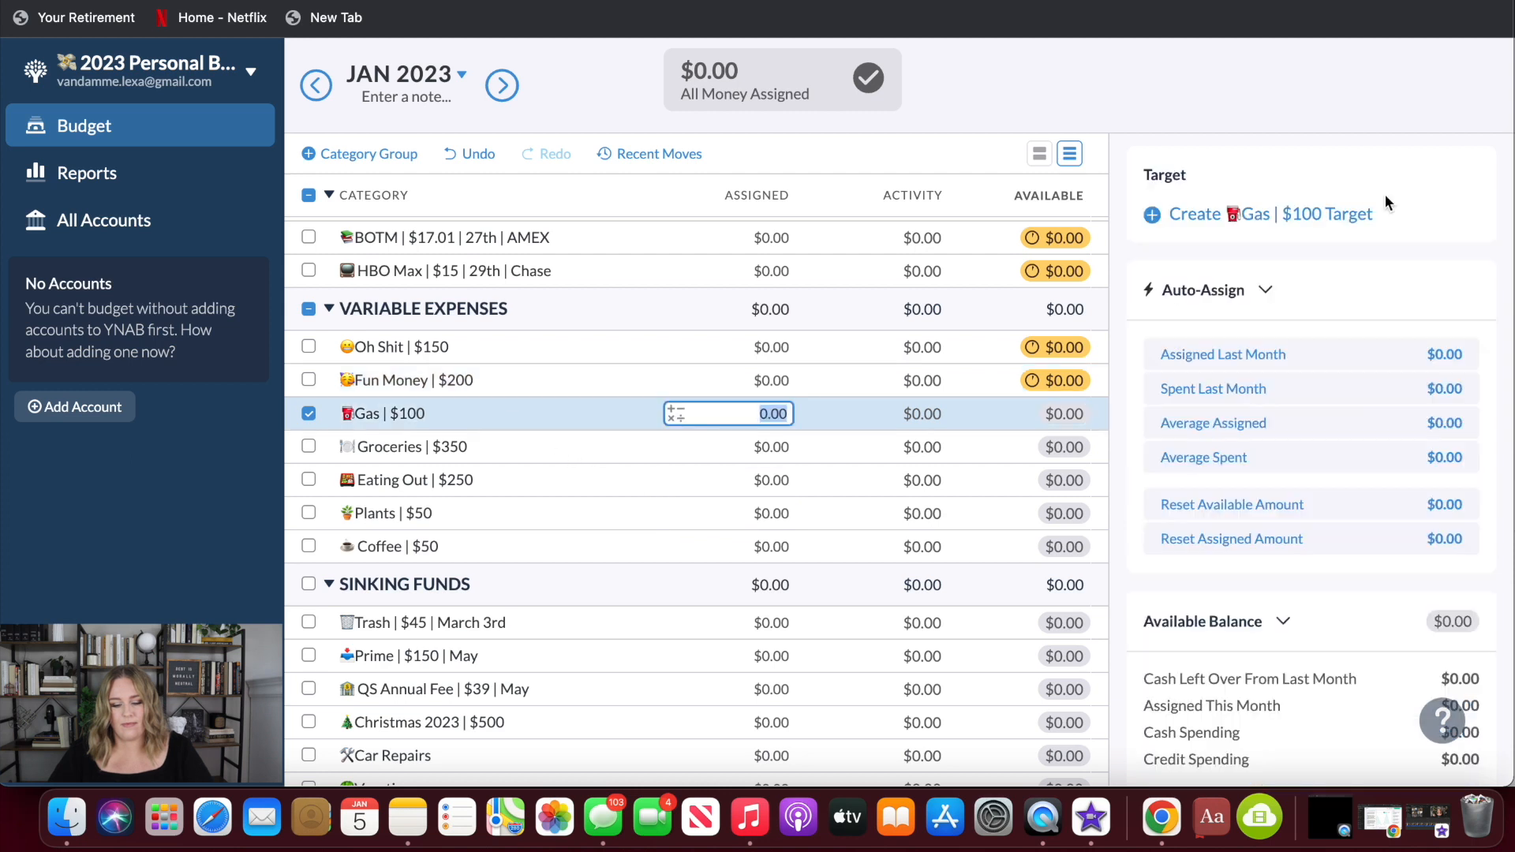
{"action": "left_click", "coordinate": [1184, 219]}
{"action": "type", "text": "100"}
{"action": "key", "text": "Return"}
{"action": "left_click", "coordinate": [569, 447]}
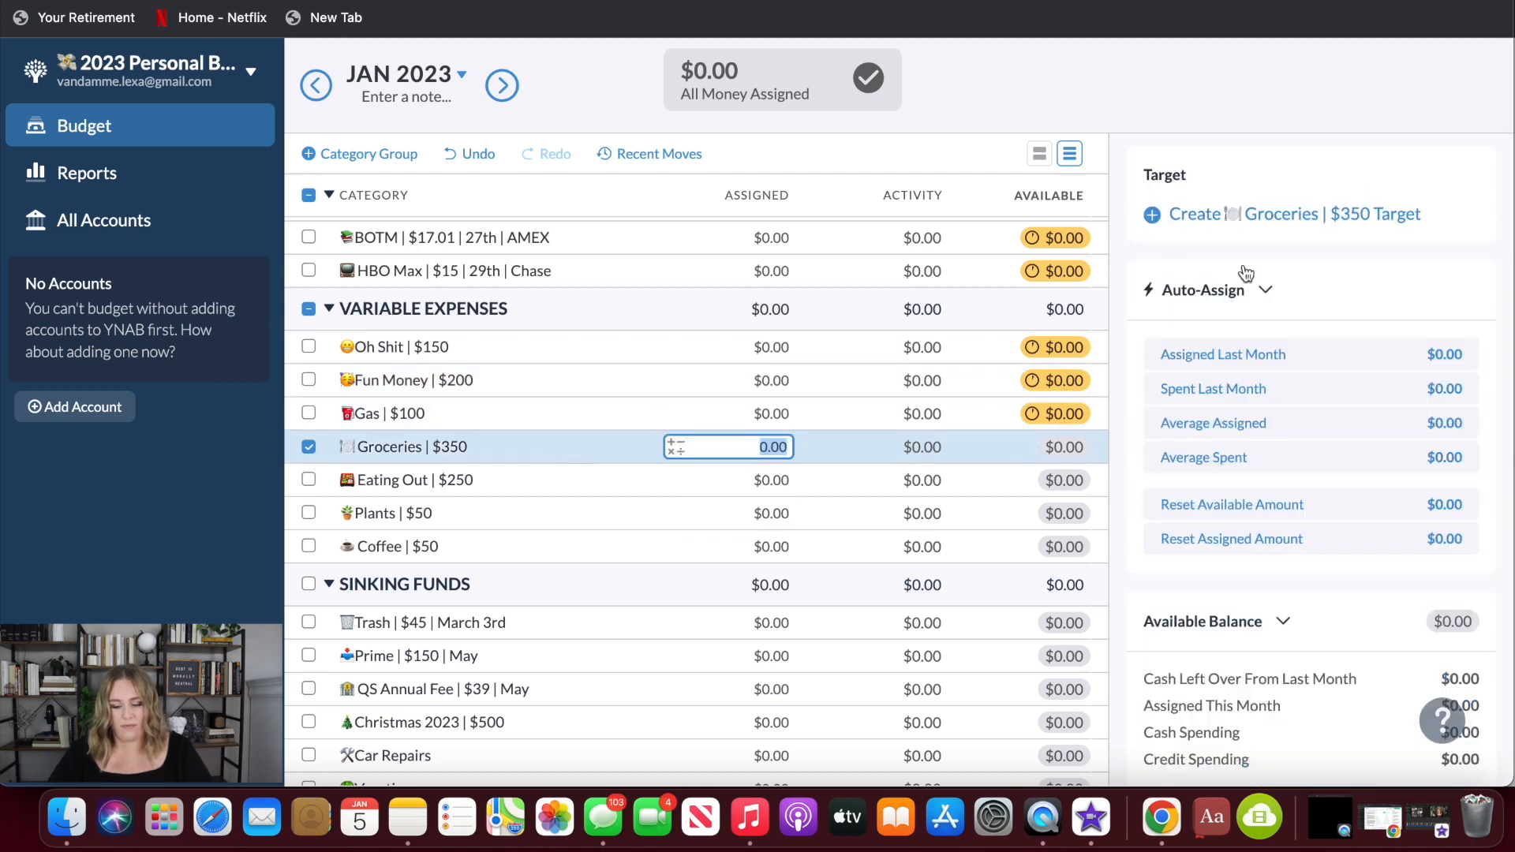
{"action": "left_click", "coordinate": [1164, 212]}
{"action": "type", "text": "350"}
{"action": "key", "text": "Return"}
- Create a monthly Needed For Spending target of $250 for the Eating Out category
{"action": "left_click", "coordinate": [592, 481]}
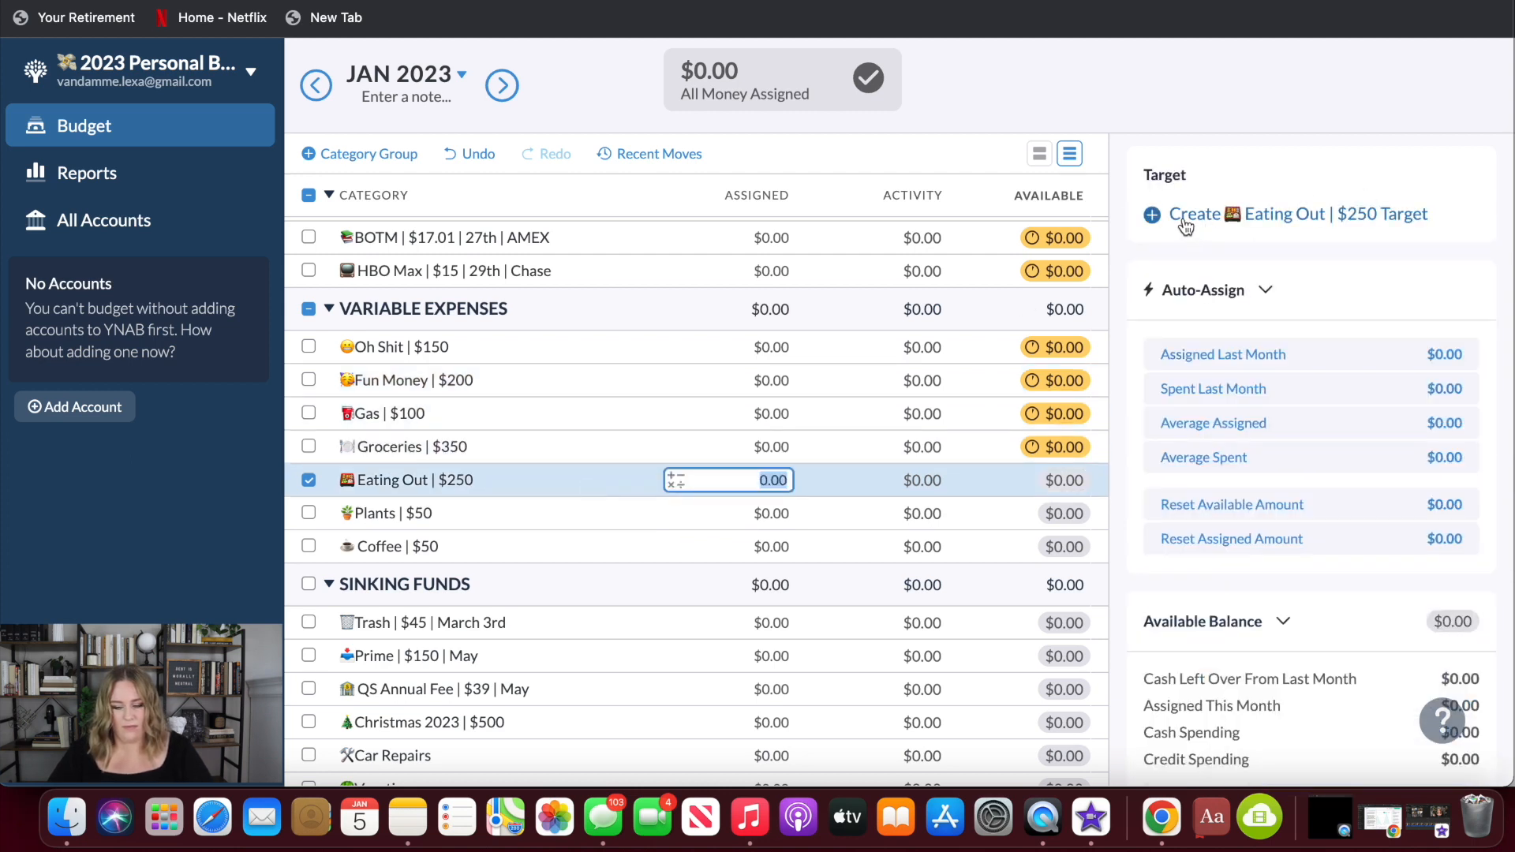
{"action": "left_click", "coordinate": [1182, 213]}
{"action": "type", "text": "250"}
{"action": "key", "text": "Return"}
- Create a monthly Needed For Spending target of $50 for each of the Plants and Coffee categories
{"action": "left_click", "coordinate": [653, 514]}
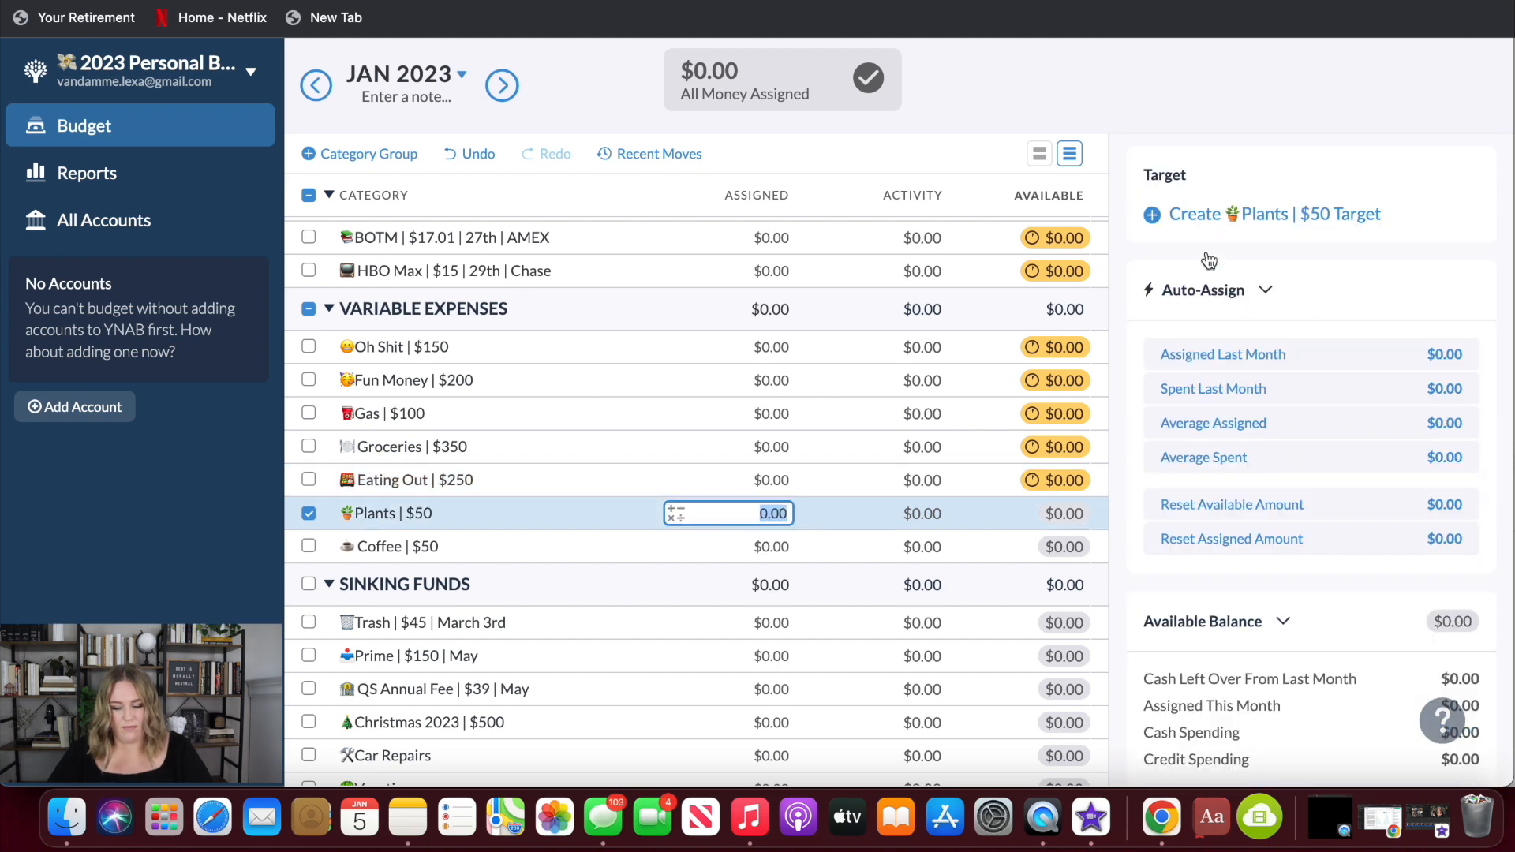
{"action": "left_click", "coordinate": [1183, 211]}
{"action": "type", "text": "50"}
{"action": "key", "text": "Return"}
{"action": "left_click", "coordinate": [514, 545]}
{"action": "left_click", "coordinate": [1163, 211]}
{"action": "type", "text": "50"}
{"action": "key", "text": "Return"}
- In SINKING FUNDS, set the Prime category's custom Needed For Spending target to $150 by May 5, 2023
{"action": "scroll", "coordinate": [591, 444], "scroll_direction": "down", "scroll_amount": 5}
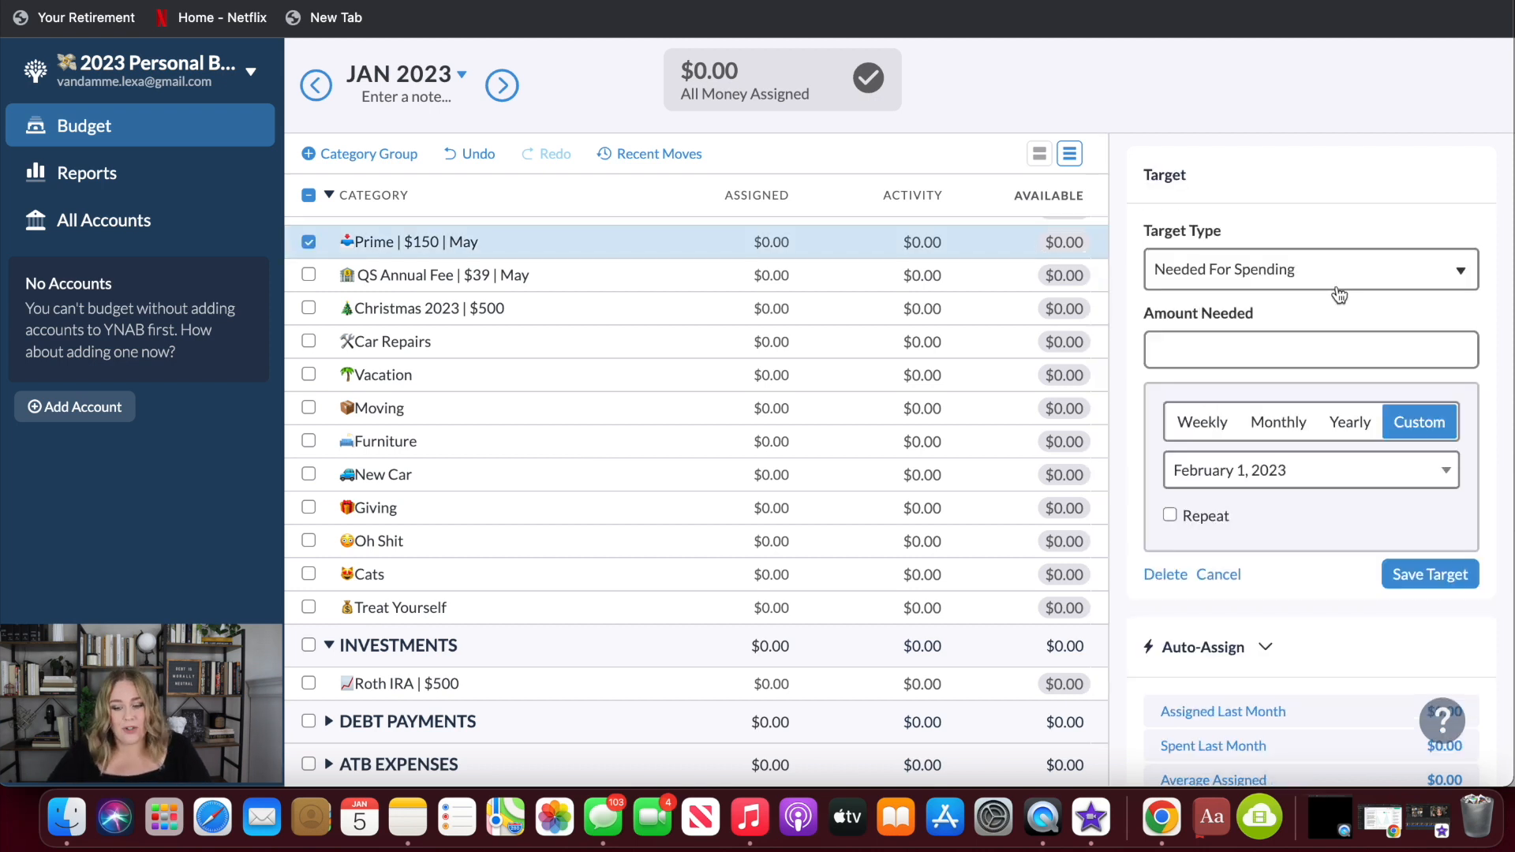
{"action": "left_click", "coordinate": [1263, 341]}
{"action": "type", "text": "150"}
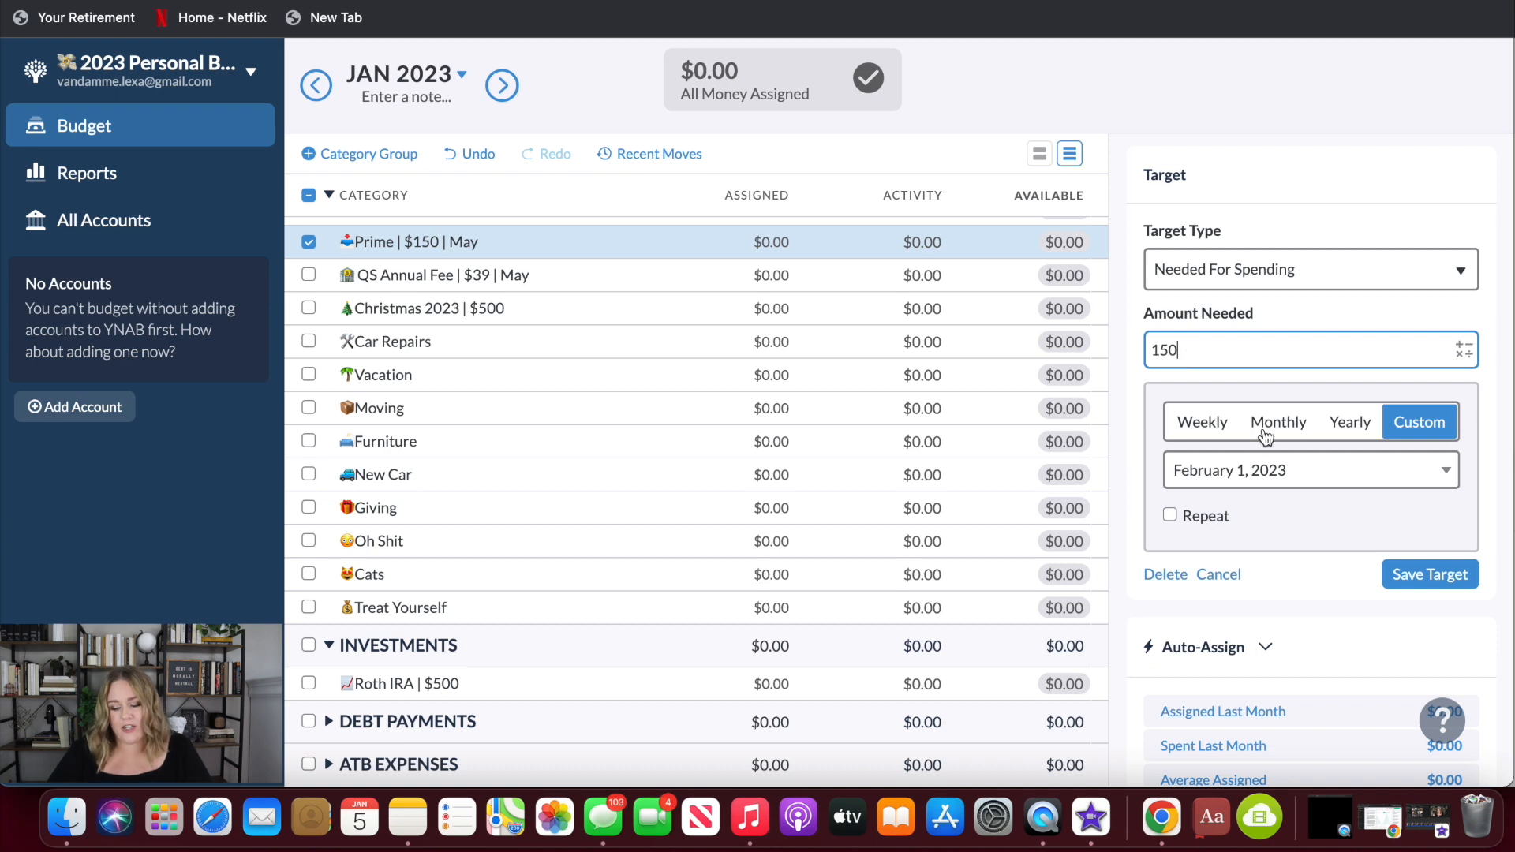
{"action": "left_click", "coordinate": [1294, 466]}
{"action": "left_click", "coordinate": [1404, 194]}
{"action": "left_click", "coordinate": [1403, 194]}
{"action": "left_click", "coordinate": [1404, 194]}
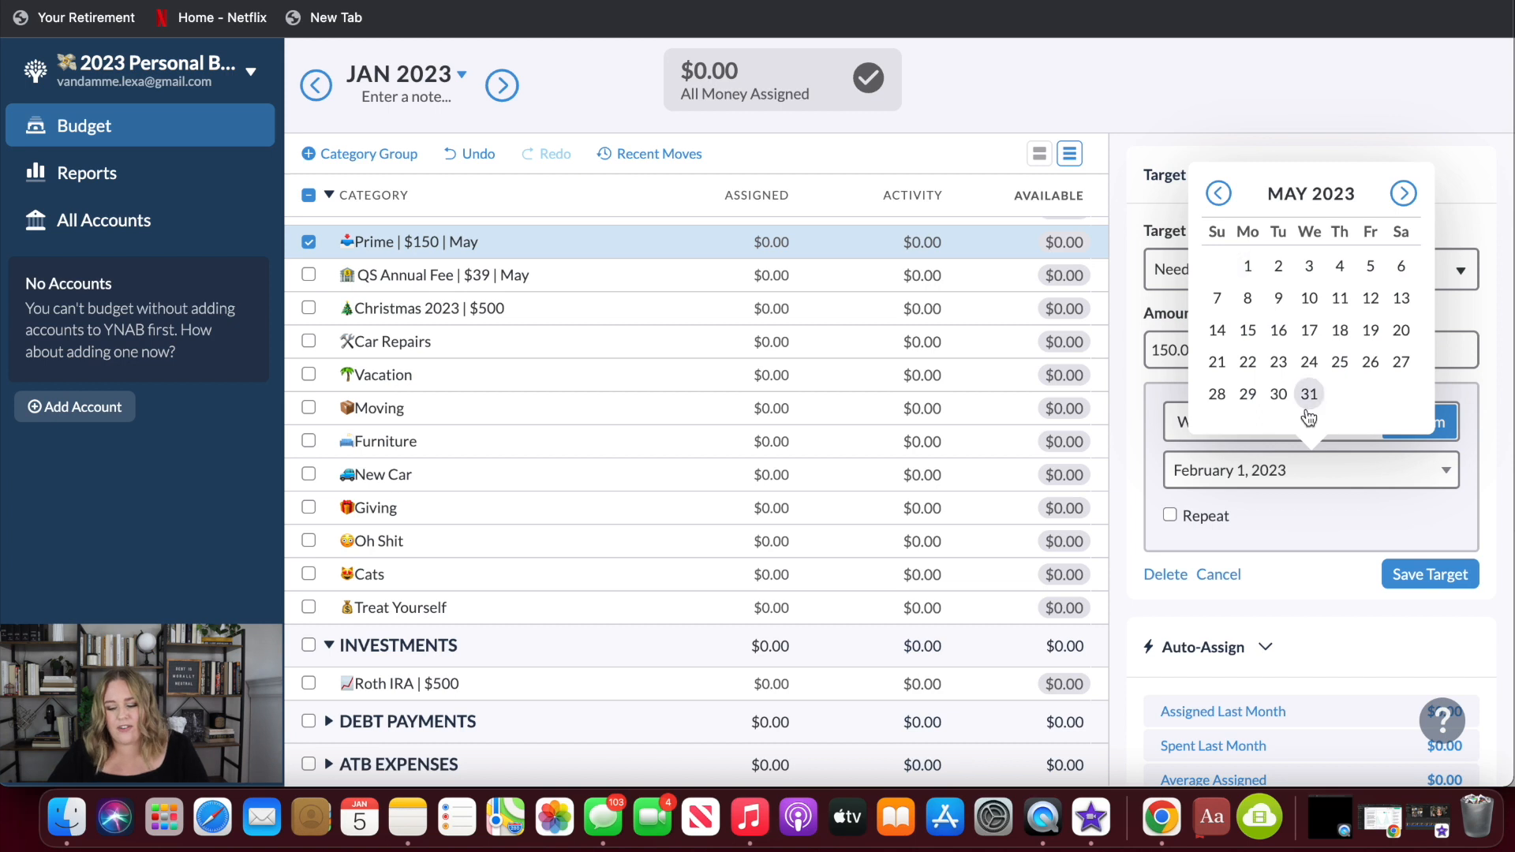
{"action": "left_click", "coordinate": [1371, 266]}
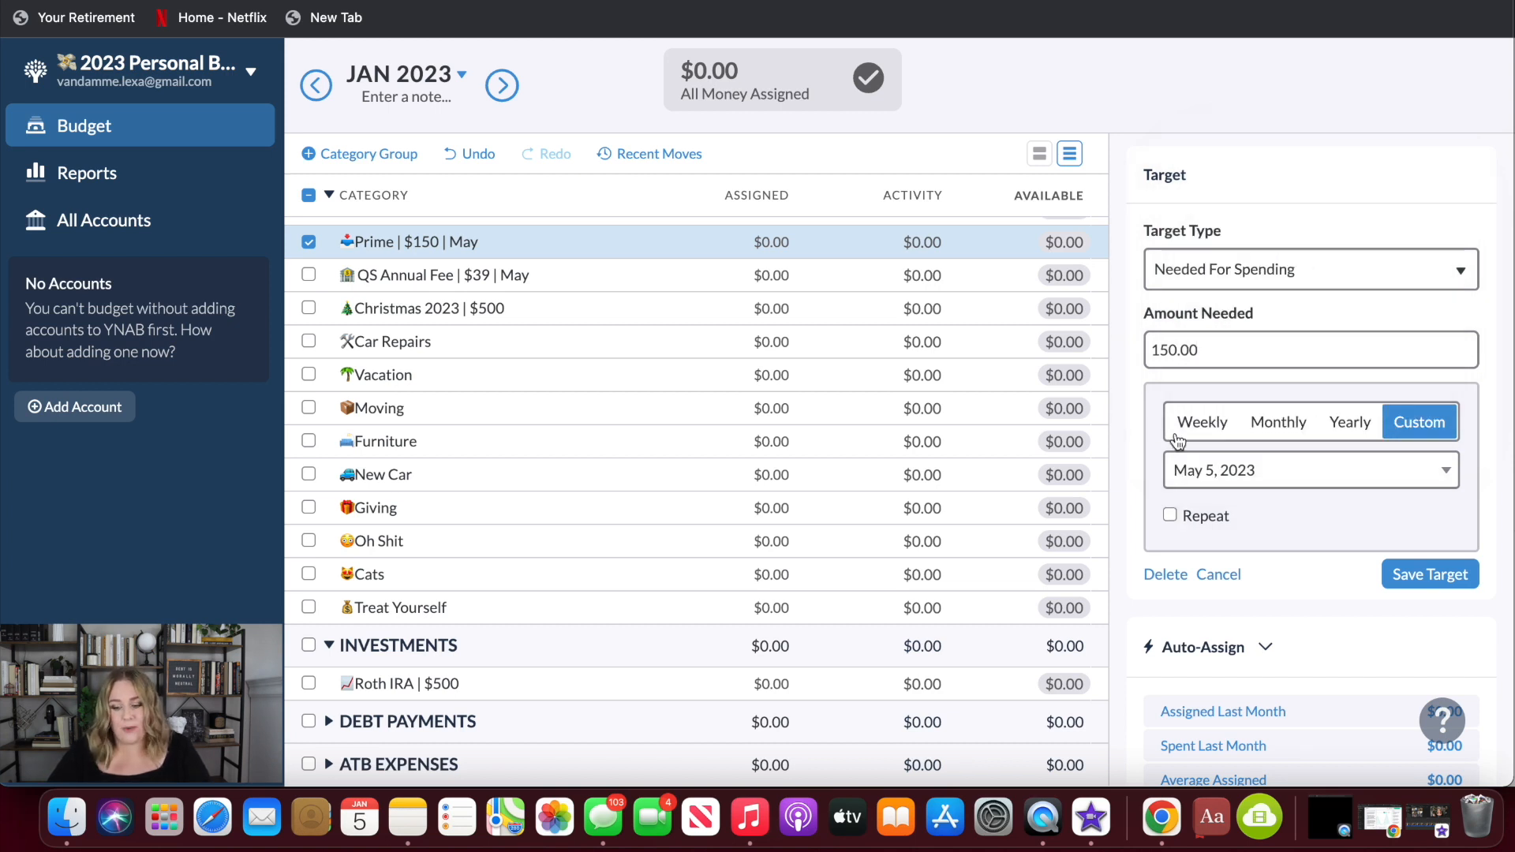
- Make the Prime target repeat every 1 year and save it
{"action": "left_click", "coordinate": [1170, 516]}
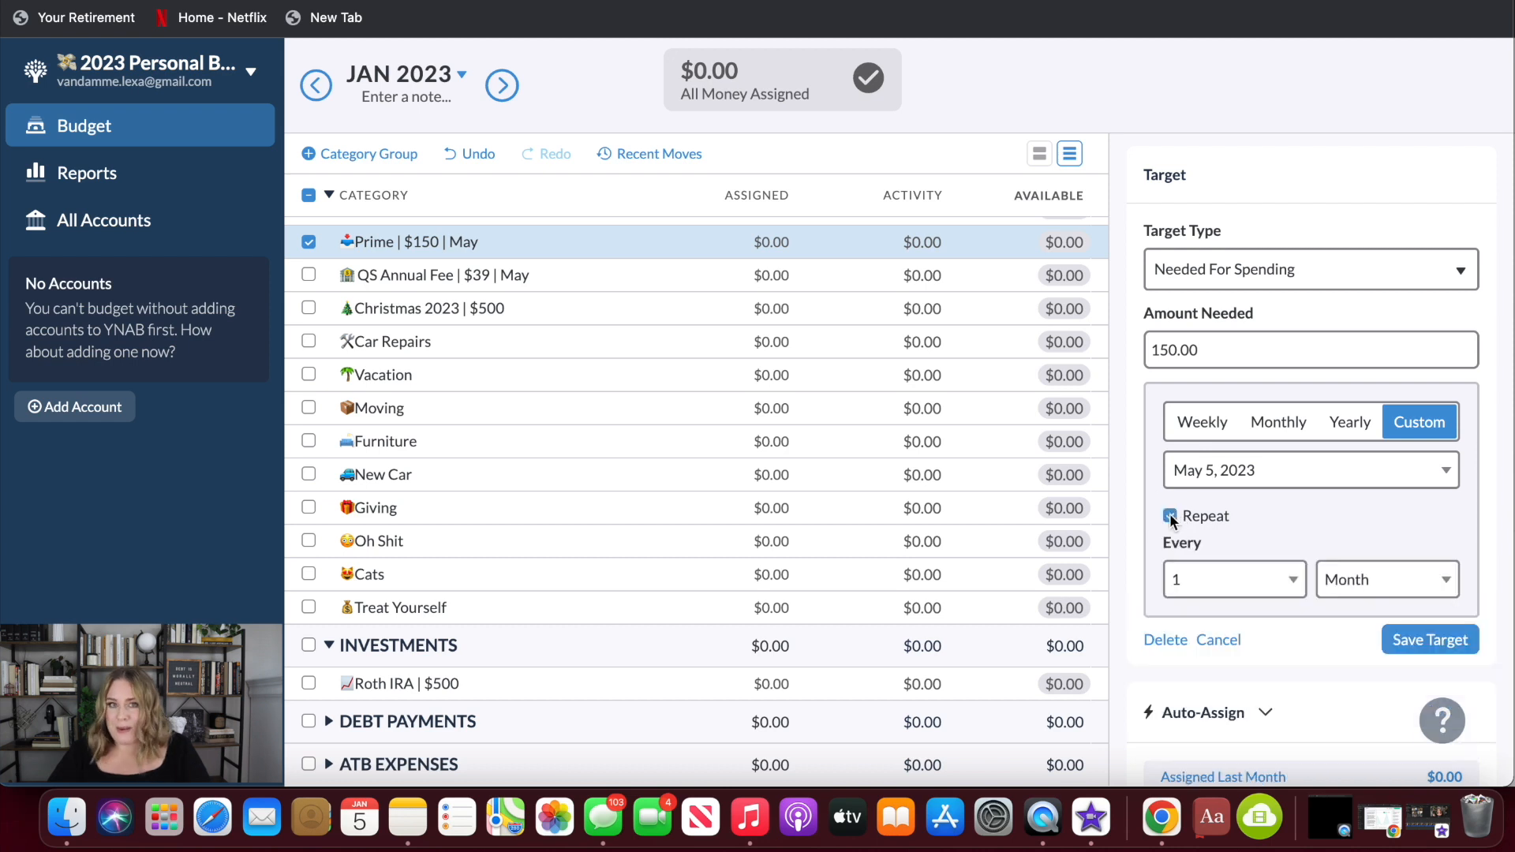
{"action": "left_click", "coordinate": [1346, 580]}
{"action": "left_click", "coordinate": [1352, 604]}
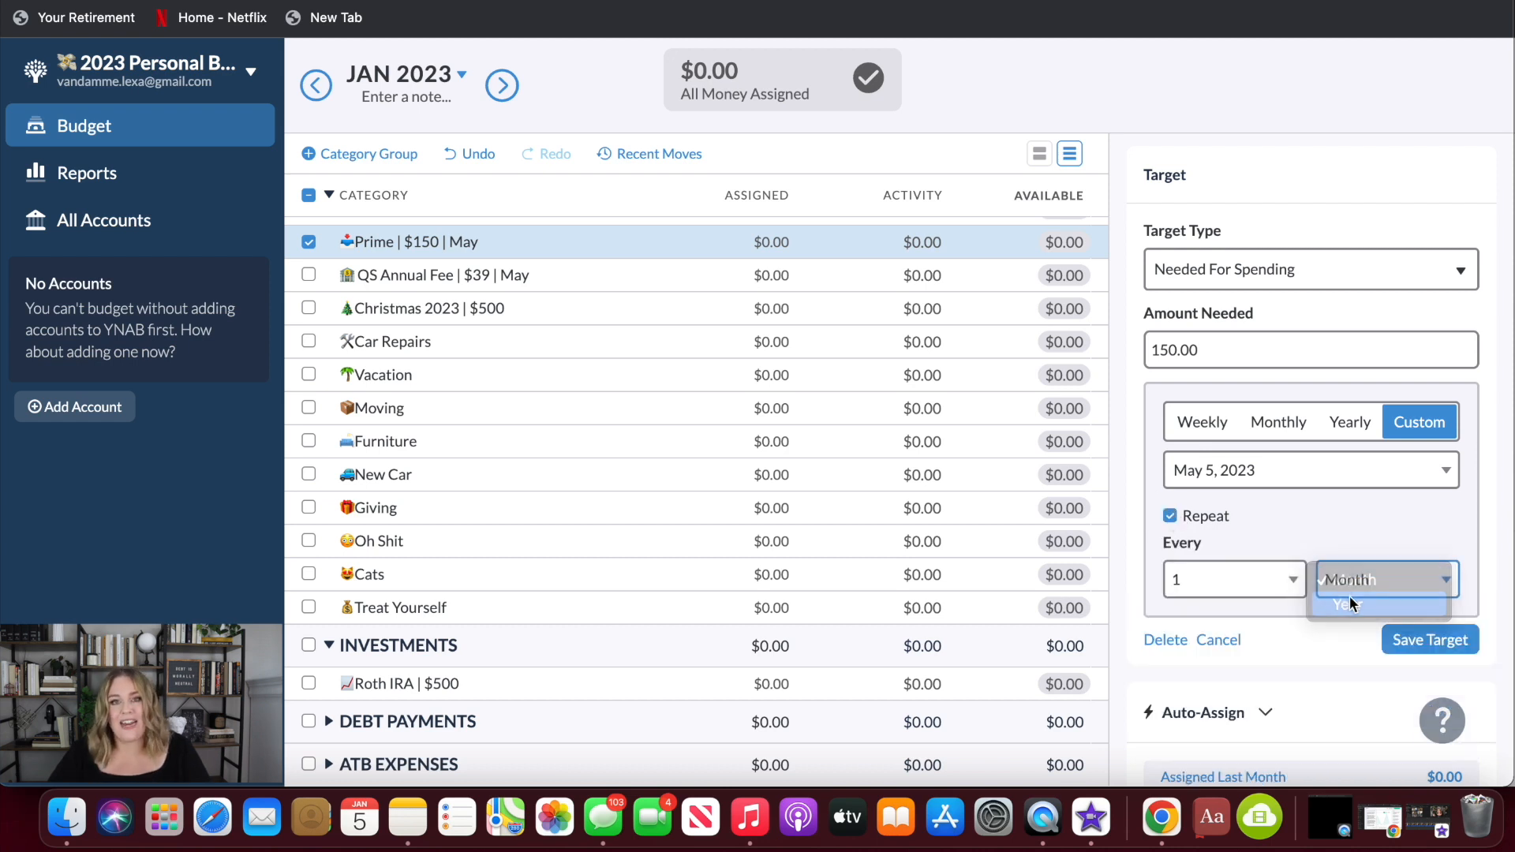
{"action": "scroll", "coordinate": [1314, 515], "scroll_direction": "down", "scroll_amount": 2}
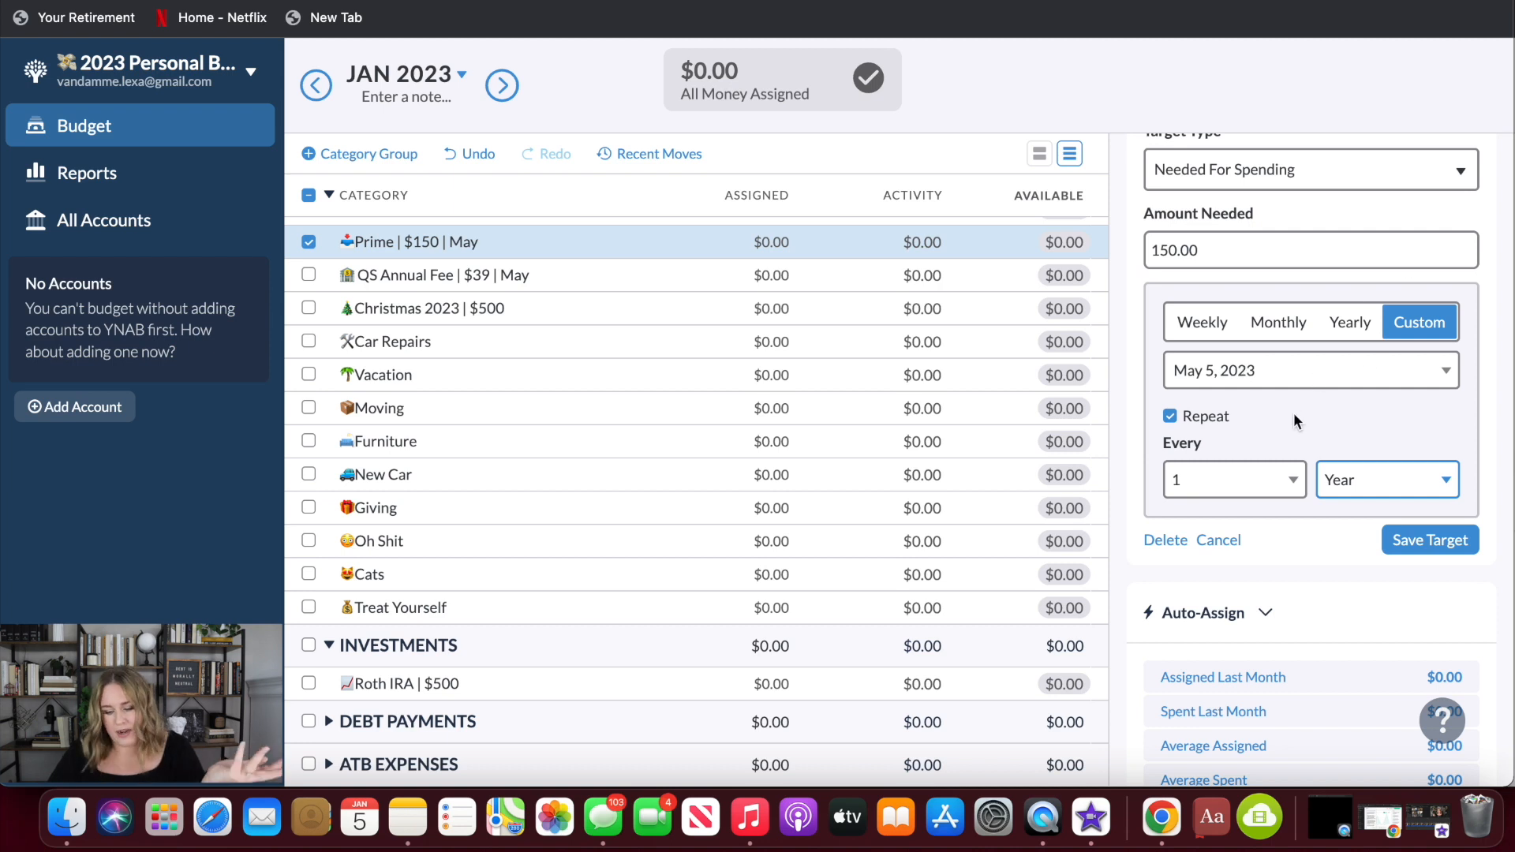
{"action": "scroll", "coordinate": [1294, 414], "scroll_direction": "down", "scroll_amount": 1}
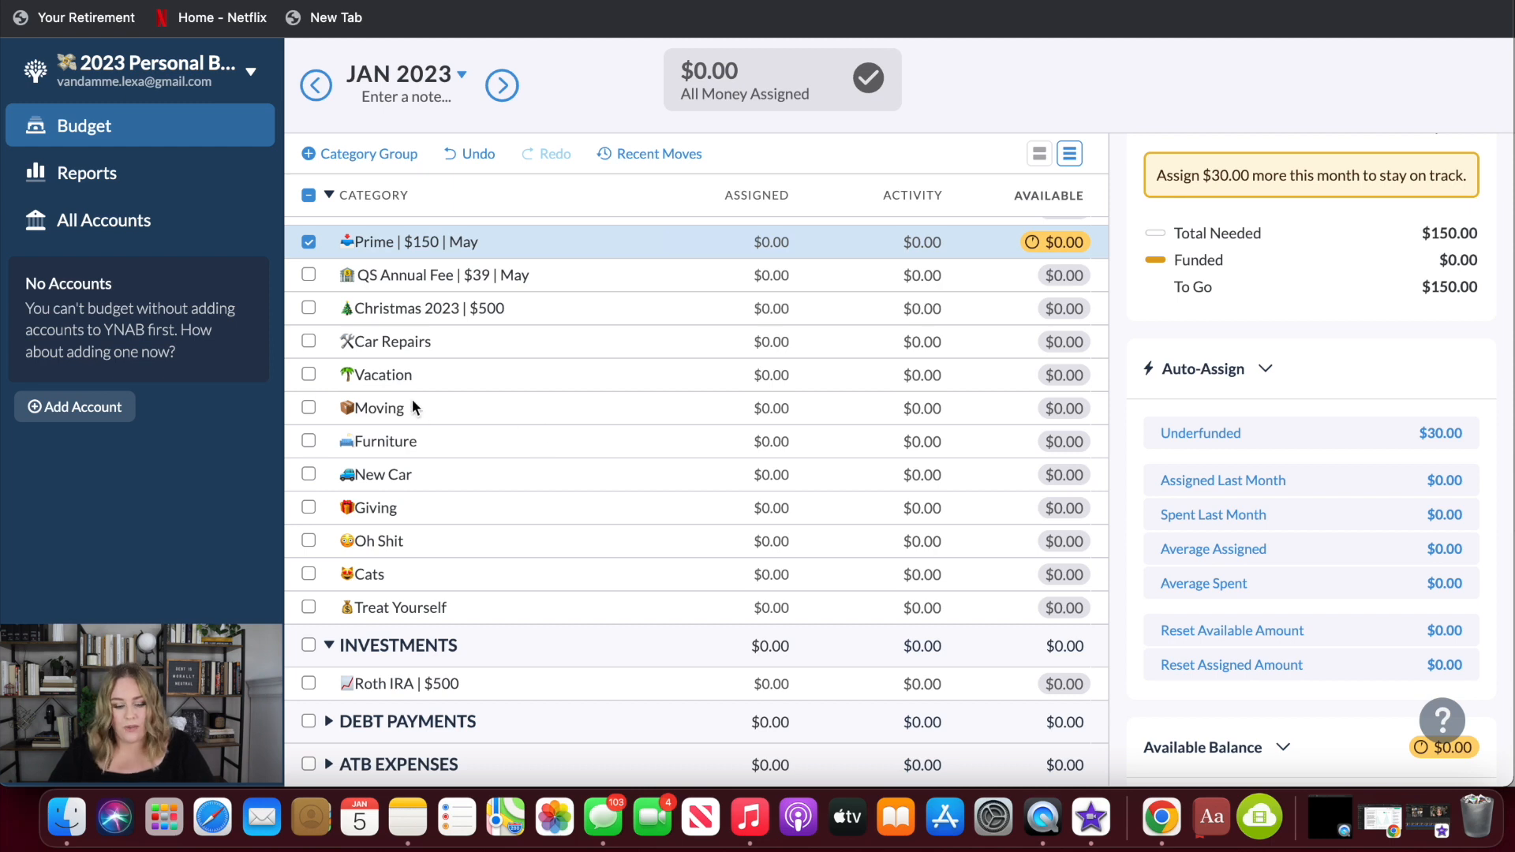
- Create yearly Needed For Spending targets of $39 by May 1, 2023 for QS Annual Fee and $500 by December 1, 2023 for Christmas 2023
{"action": "left_click", "coordinate": [557, 342]}
{"action": "left_click", "coordinate": [562, 316]}
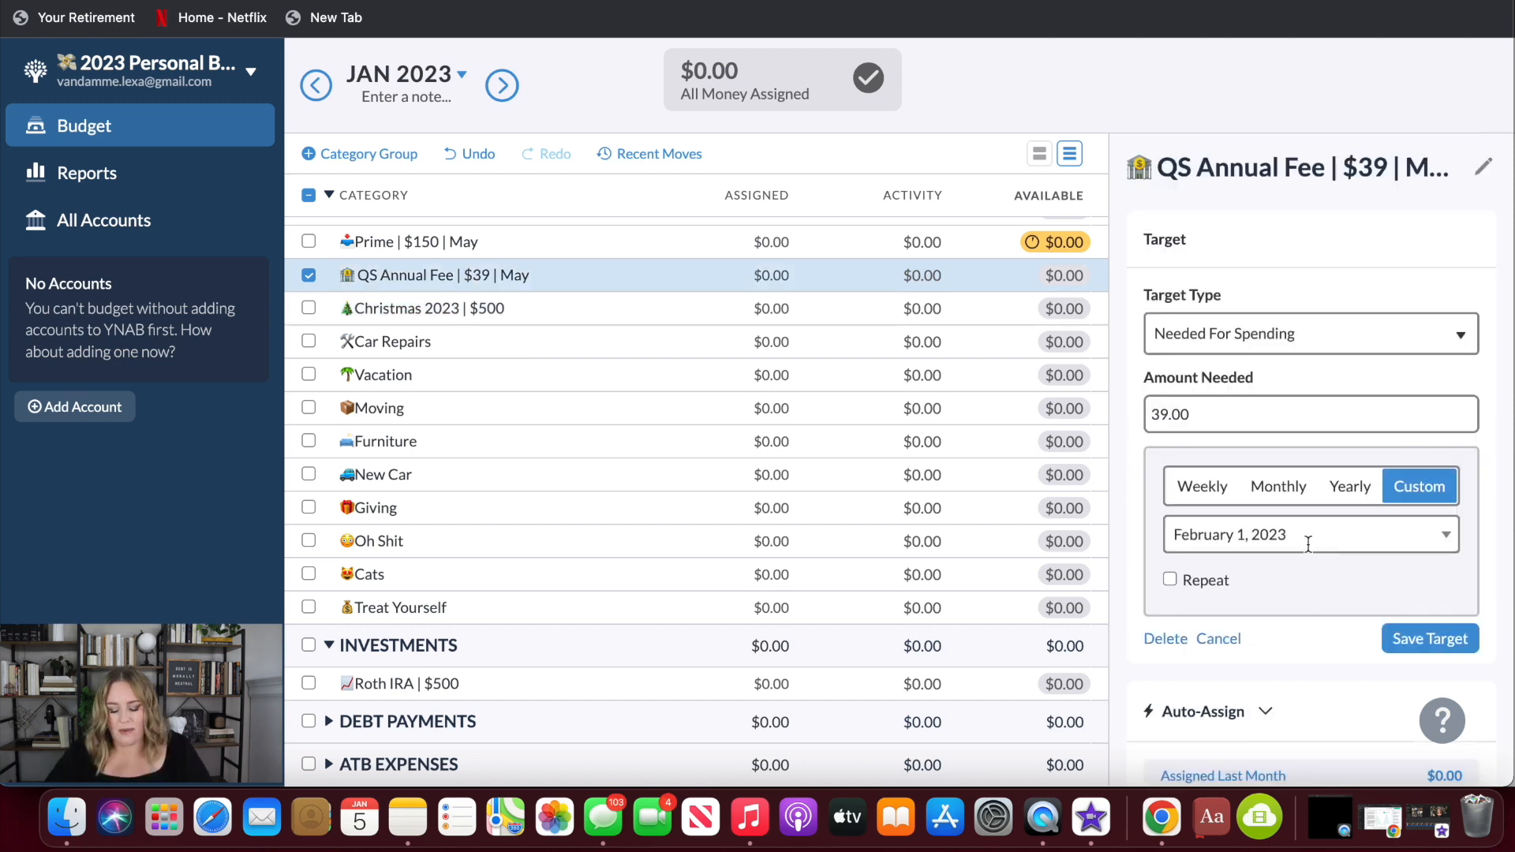
{"action": "left_click", "coordinate": [1327, 530]}
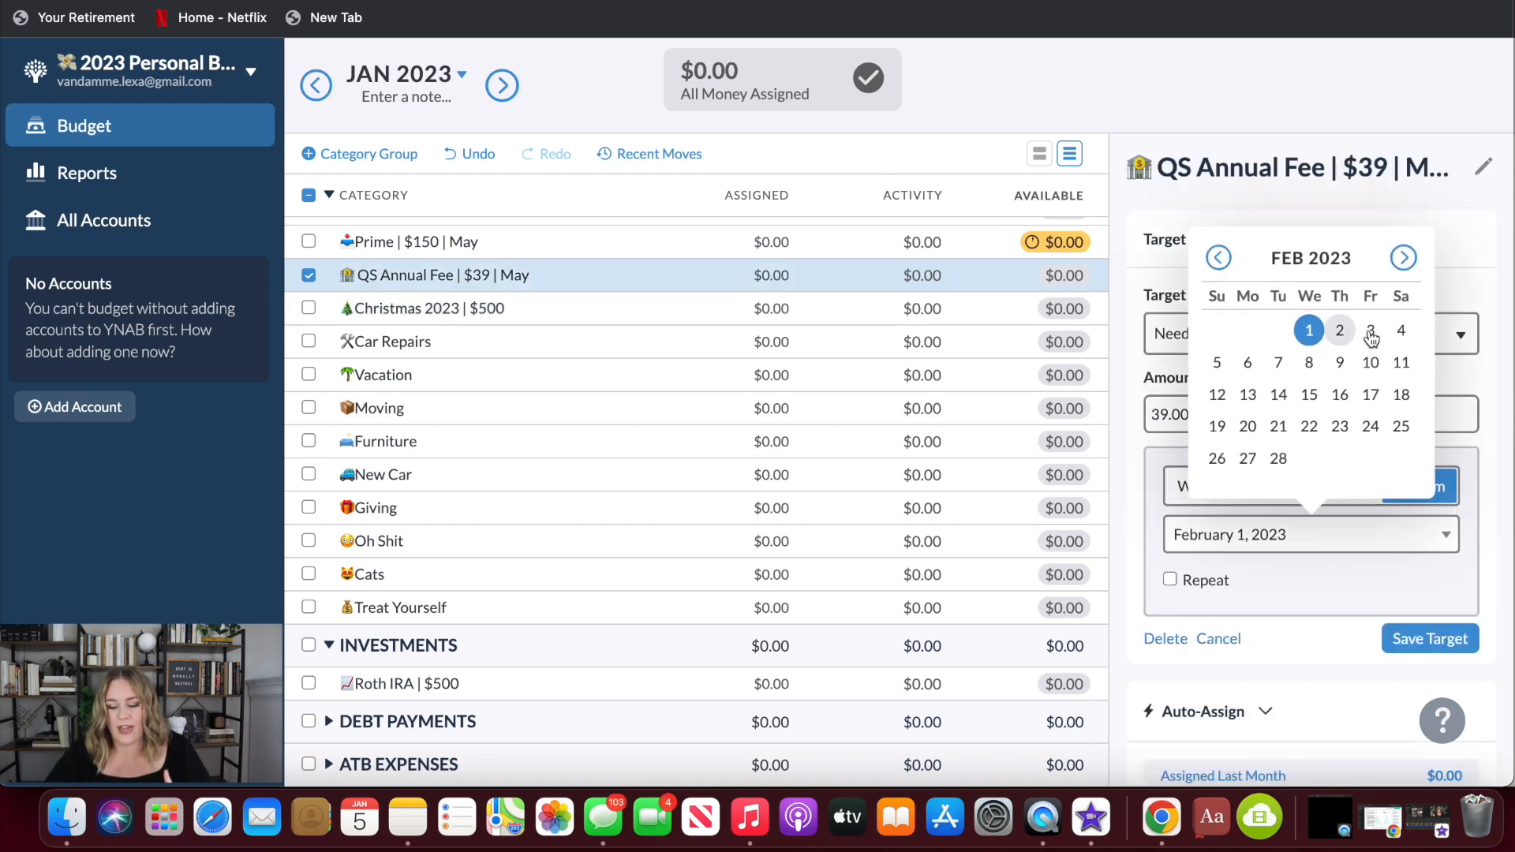
{"action": "left_click", "coordinate": [1404, 257]}
{"action": "left_click", "coordinate": [1403, 257]}
{"action": "left_click", "coordinate": [1404, 257]}
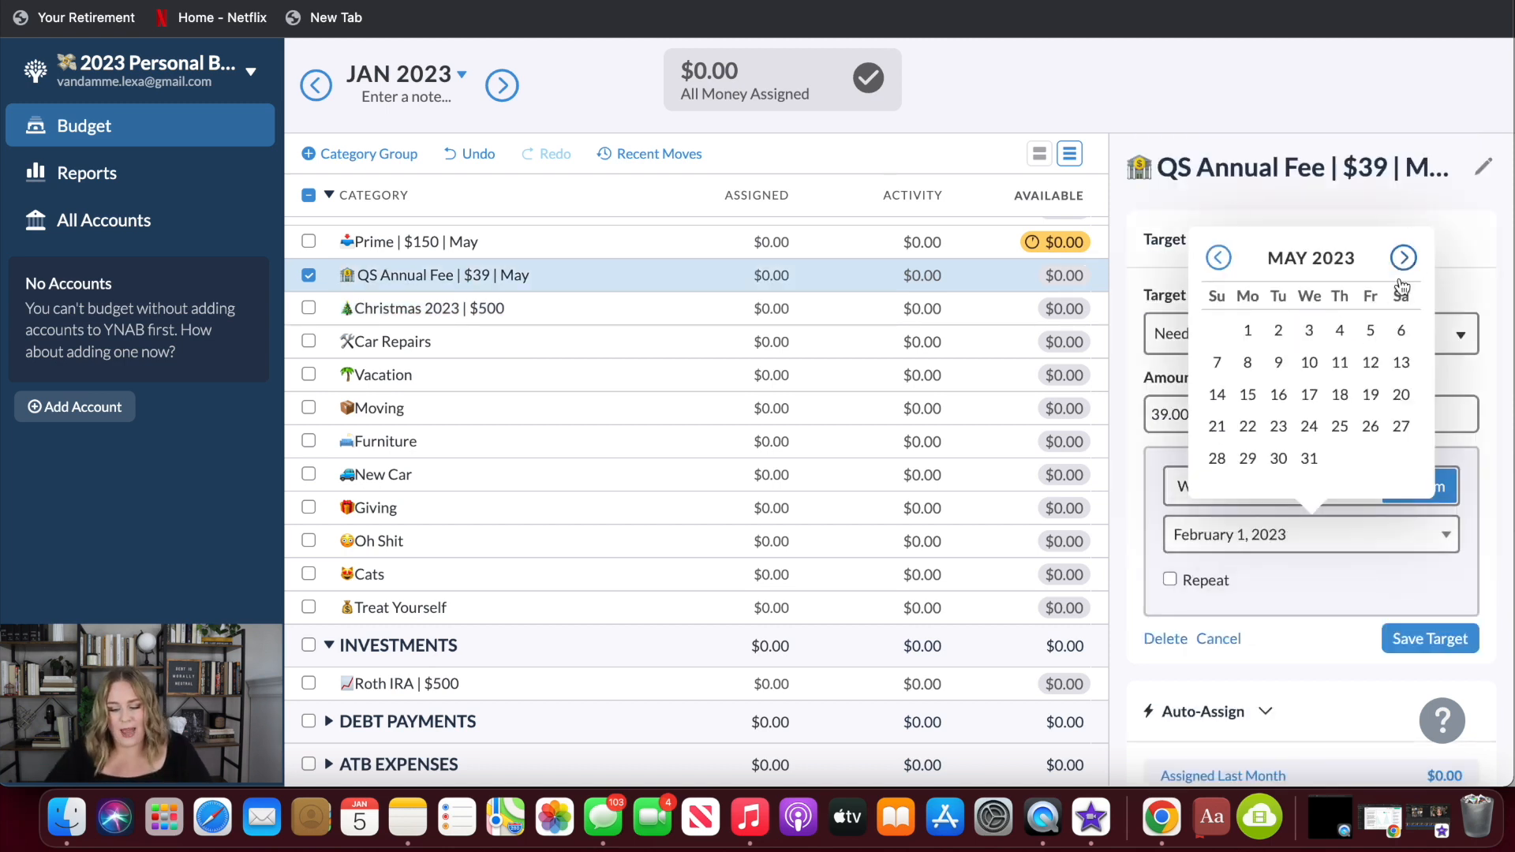
{"action": "left_click", "coordinate": [1248, 329]}
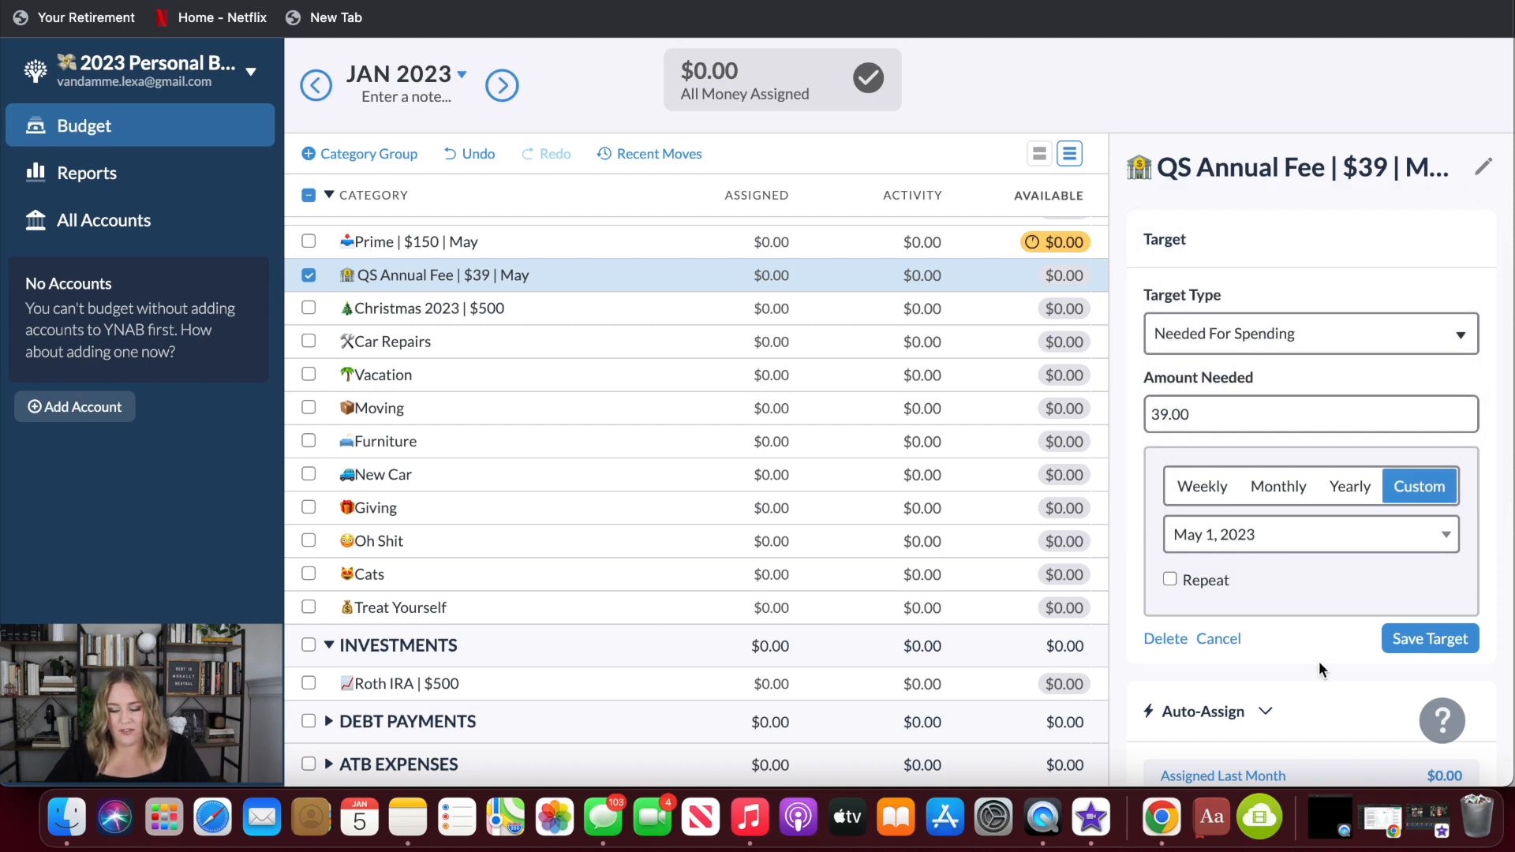
{"action": "left_click", "coordinate": [1170, 581]}
{"action": "left_click", "coordinate": [1387, 644]}
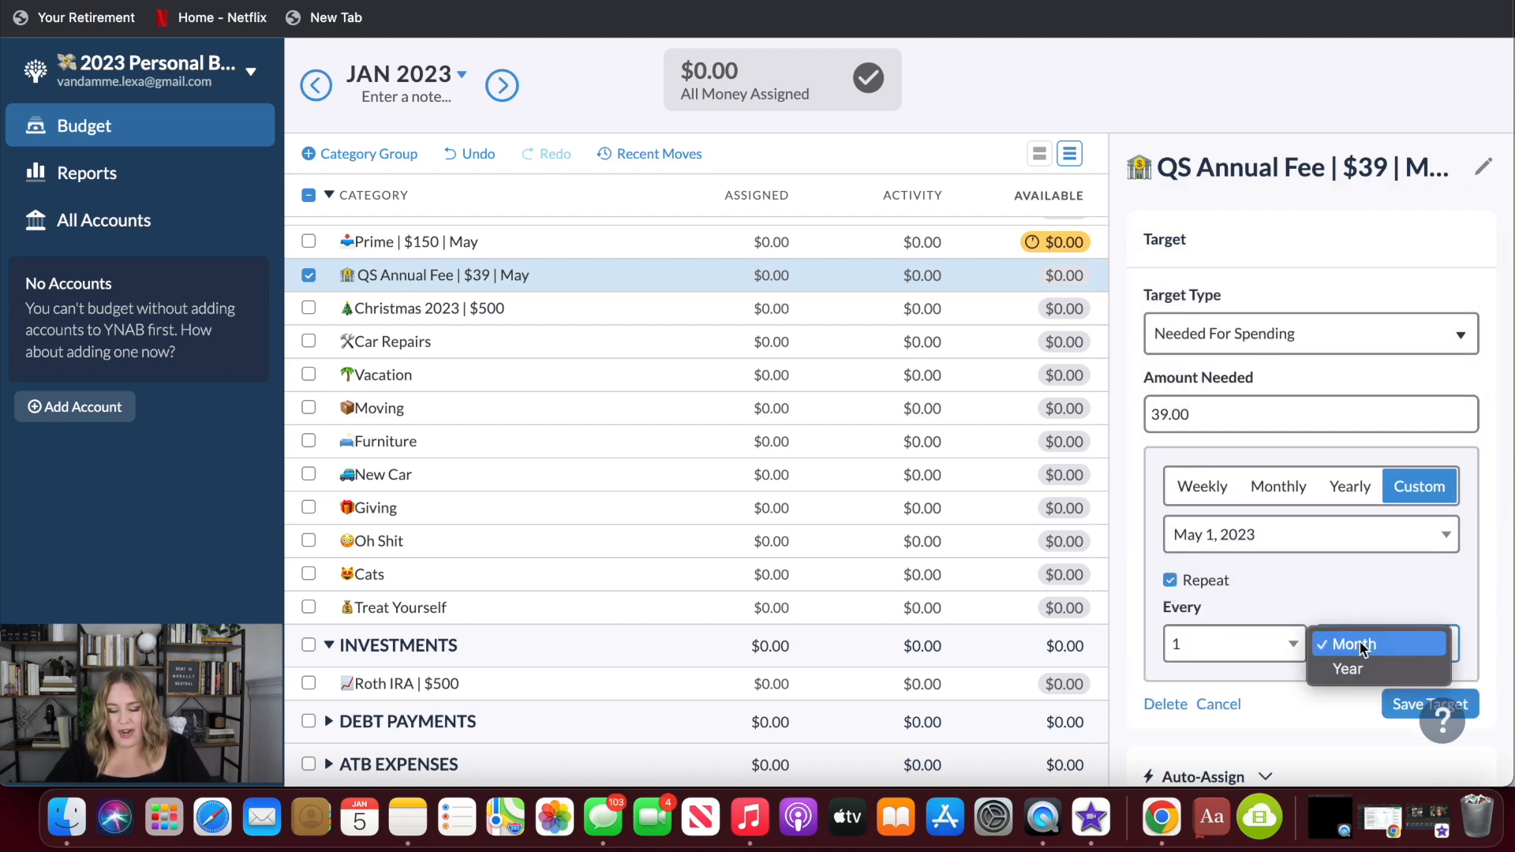
{"action": "left_click", "coordinate": [1354, 667]}
{"action": "left_click", "coordinate": [1405, 707]}
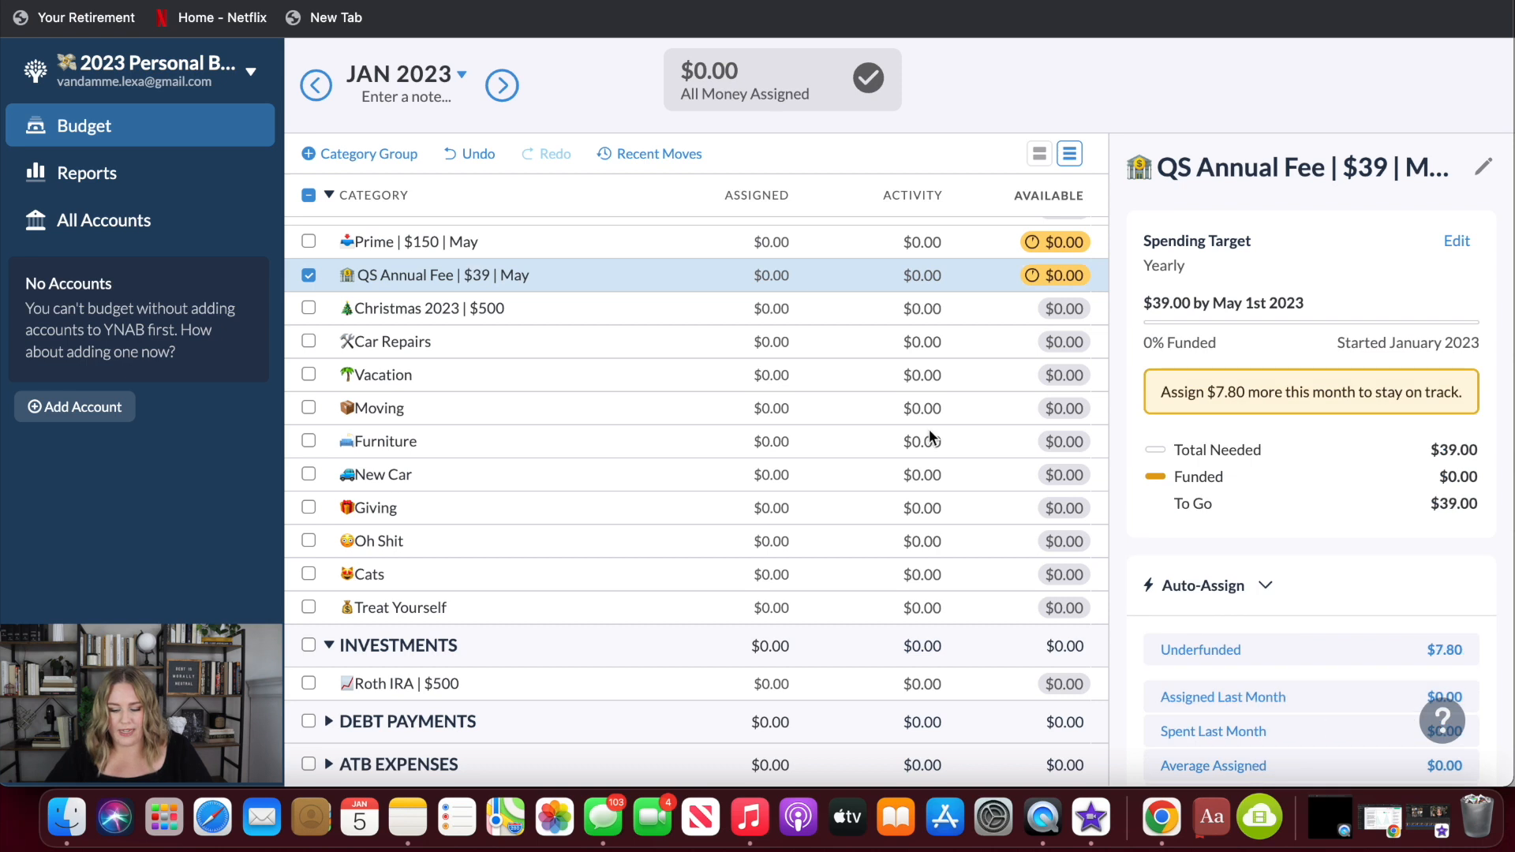
{"action": "left_click", "coordinate": [532, 305]}
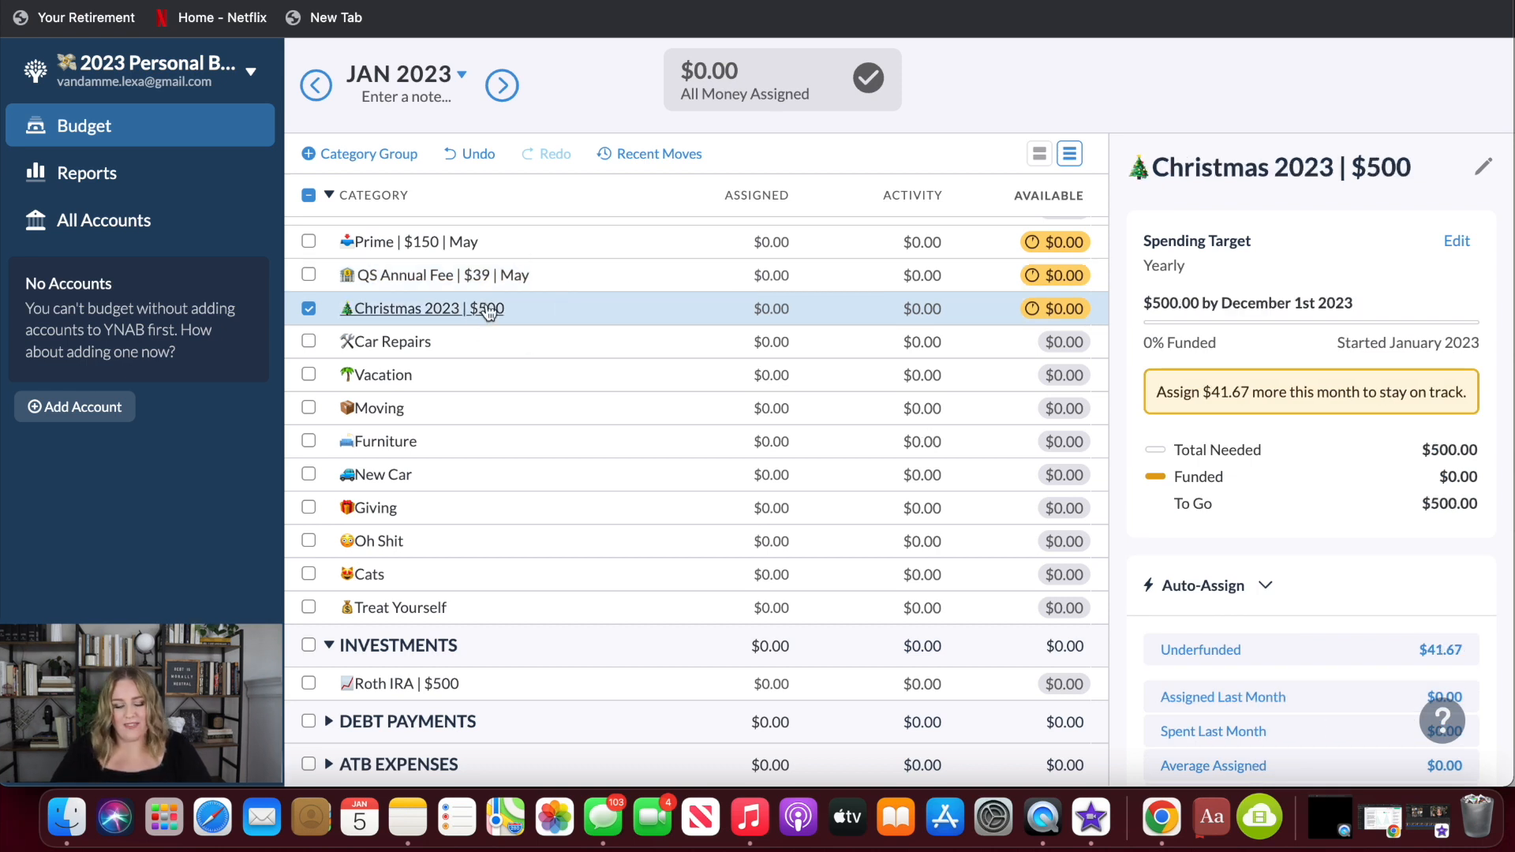
- Create a custom Needed For Spending target of $10,000 by December 31, 2025 for the New Car category and save it
{"action": "left_click", "coordinate": [485, 351]}
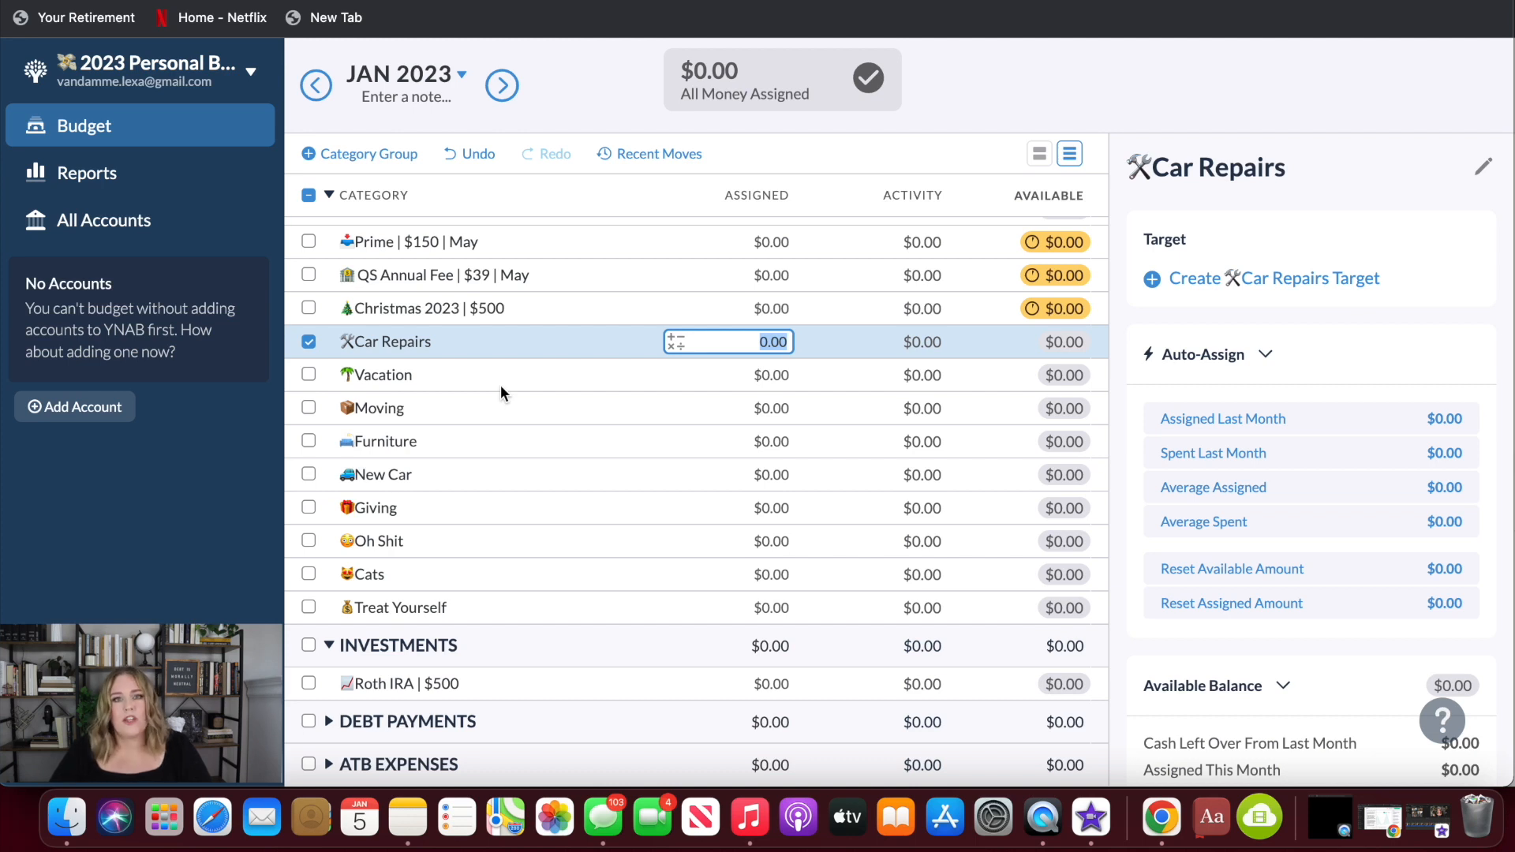
{"action": "left_click", "coordinate": [419, 474]}
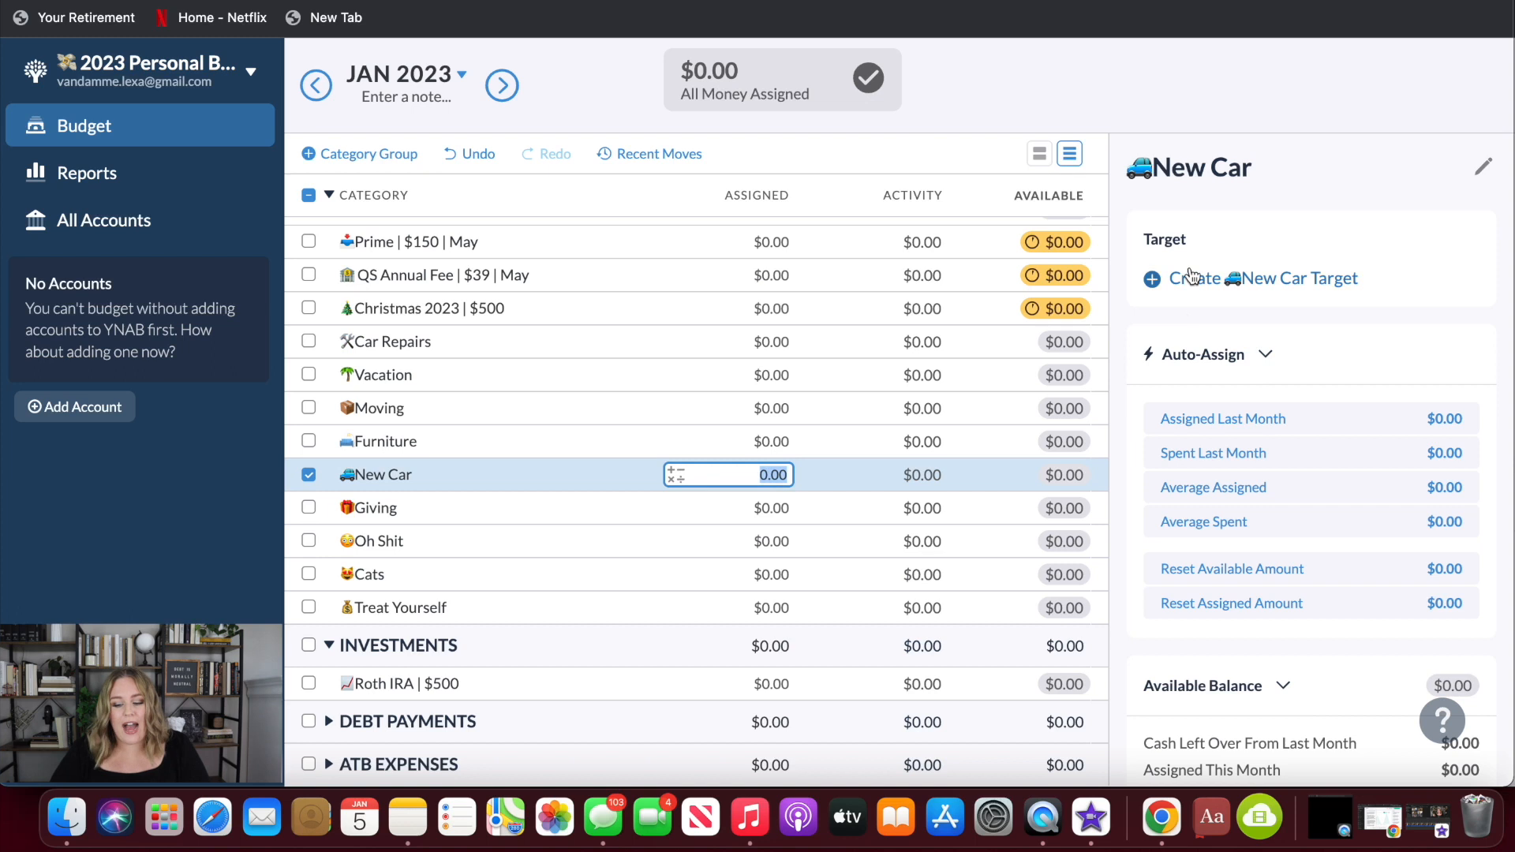
{"action": "left_click", "coordinate": [1161, 283]}
{"action": "left_click", "coordinate": [1164, 283]}
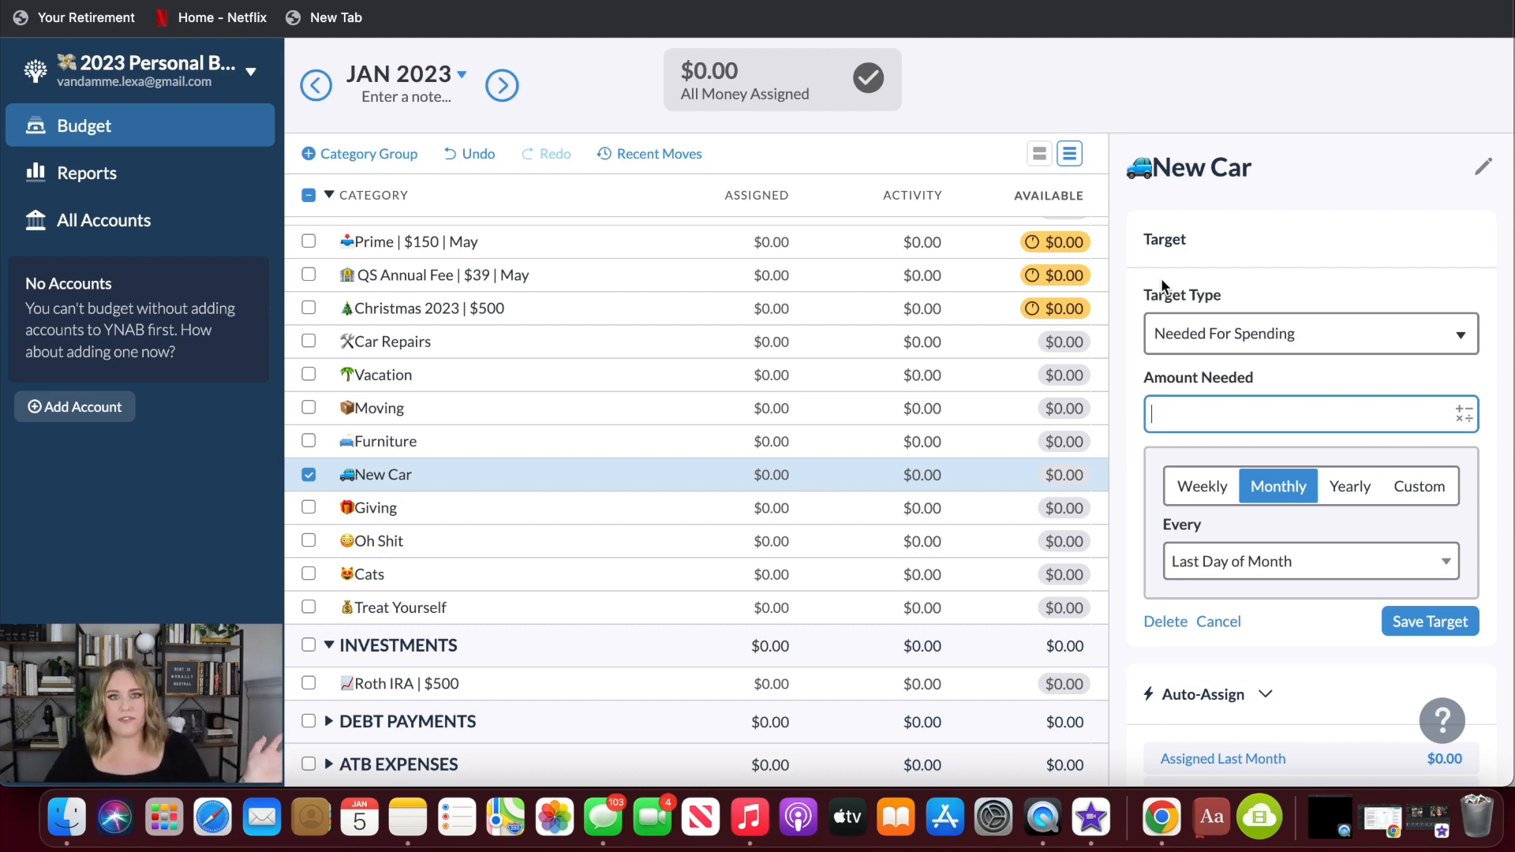
{"action": "left_click", "coordinate": [1311, 333]}
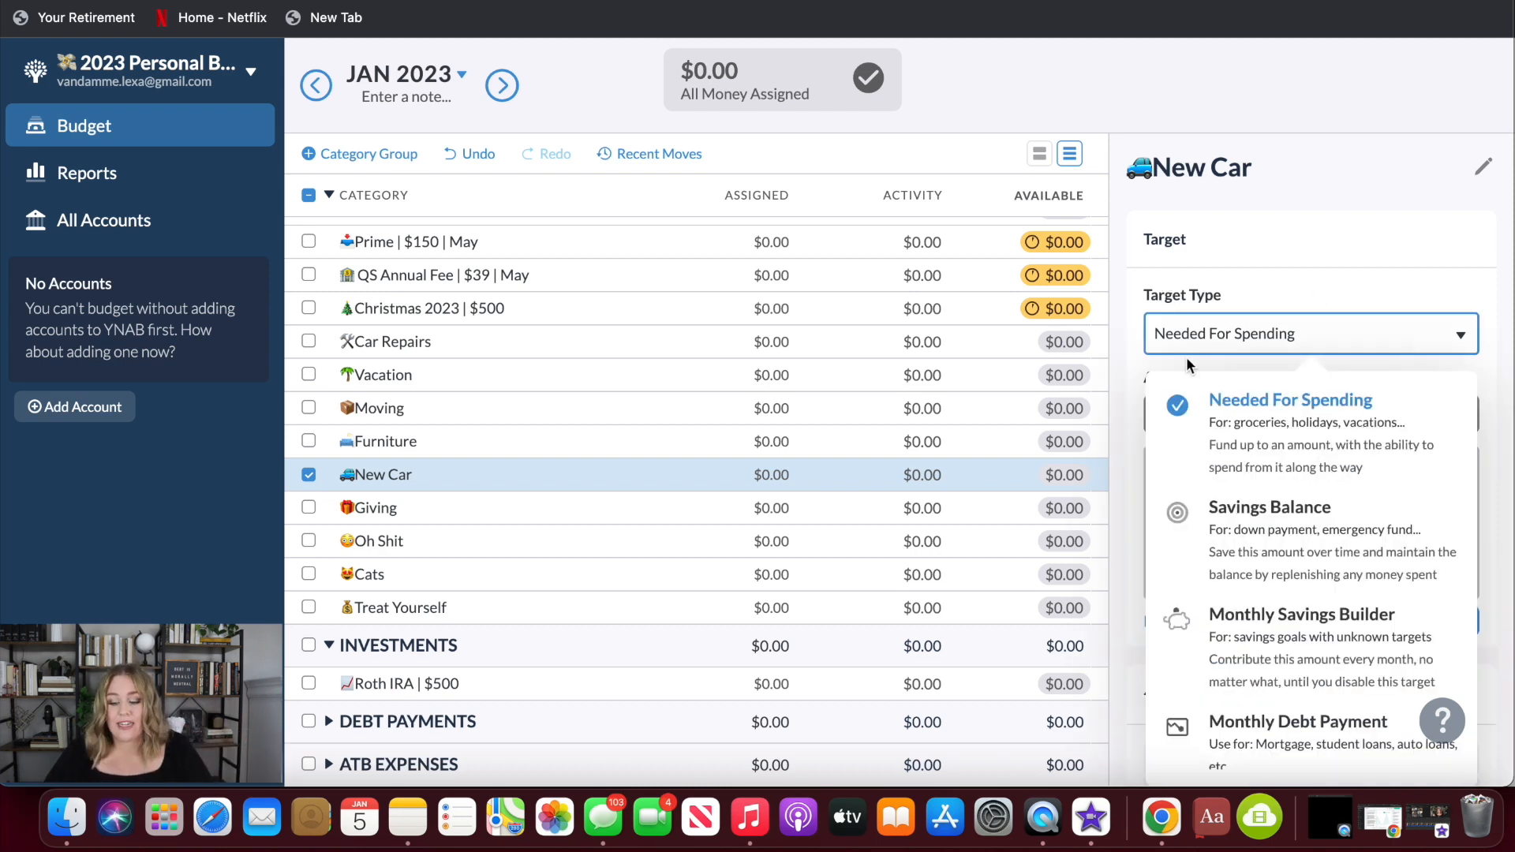
{"action": "left_click", "coordinate": [1149, 401]}
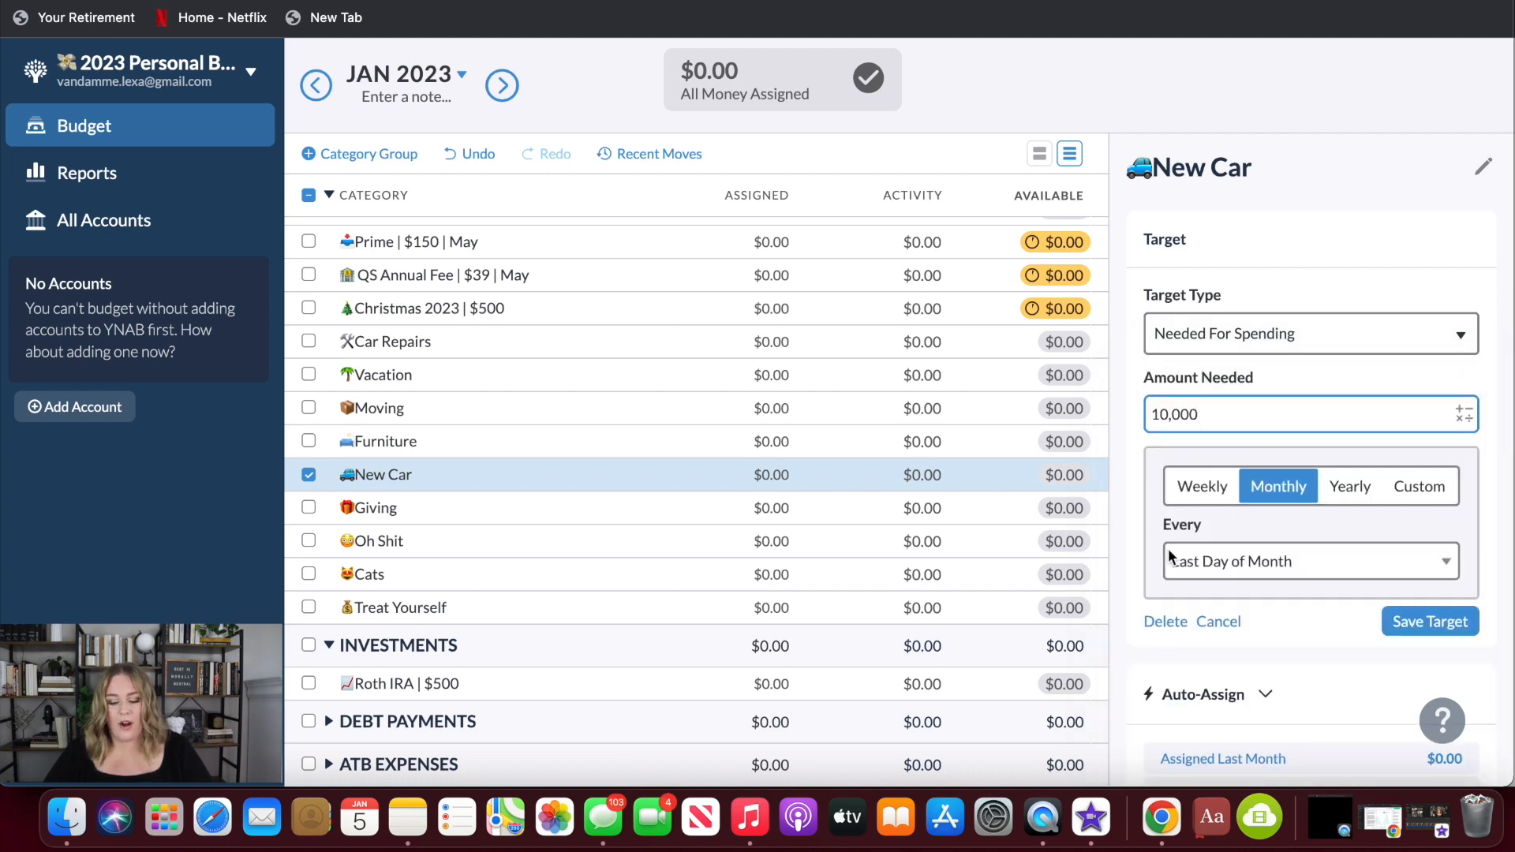
{"action": "left_click", "coordinate": [1430, 494]}
{"action": "left_click", "coordinate": [1187, 534]}
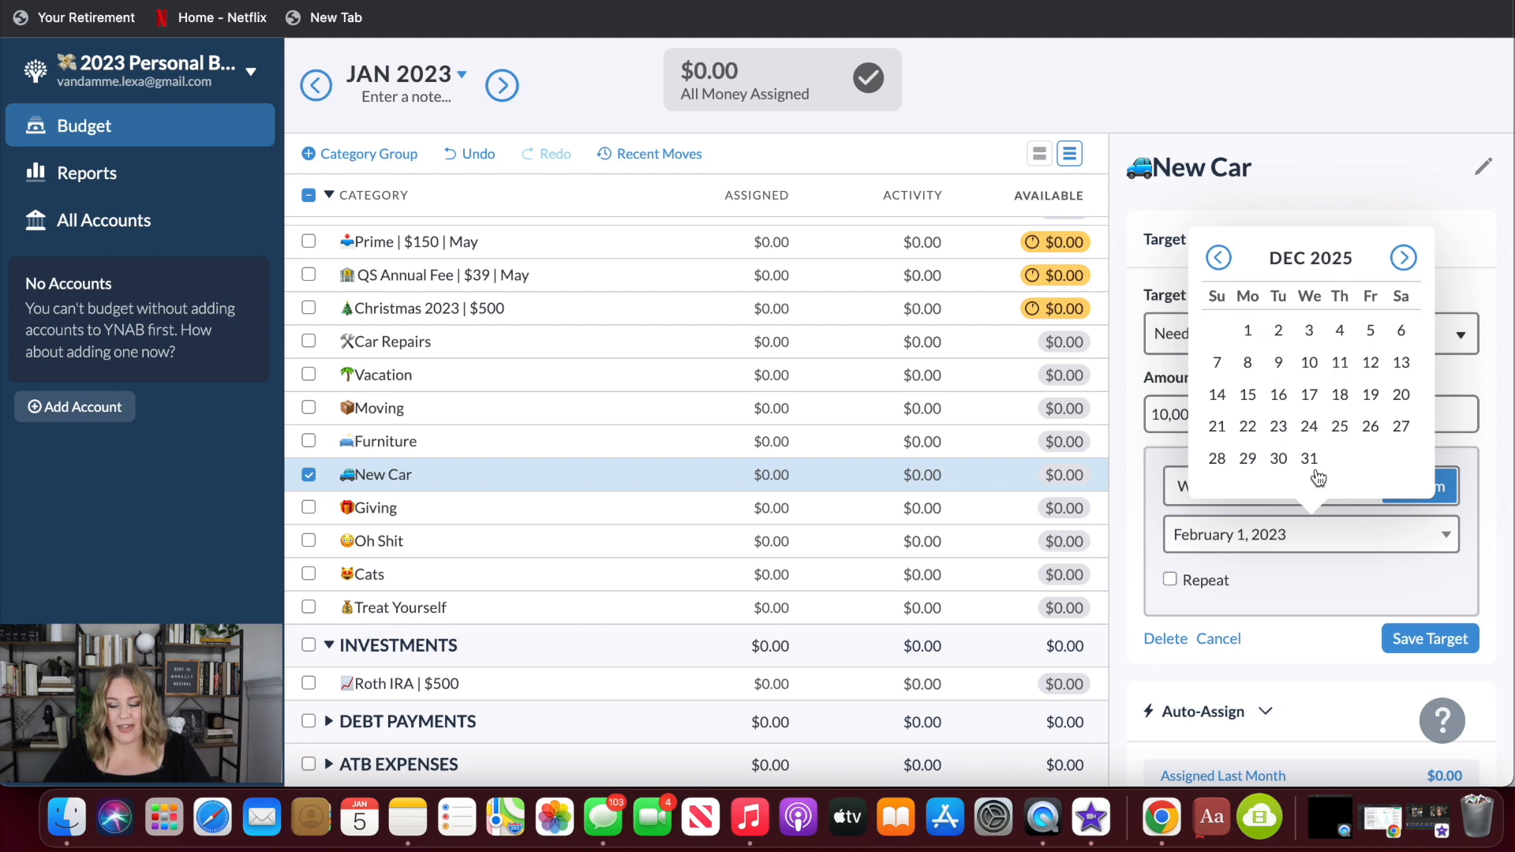
{"action": "left_click", "coordinate": [1311, 458]}
{"action": "left_click", "coordinate": [1430, 639]}
- Check how much New Car needs this month and switch its target type to Savings Balance
{"action": "left_click_drag", "start_coordinate": [1173, 392], "coordinate": [1260, 409]}
{"action": "left_click", "coordinate": [1165, 393]}
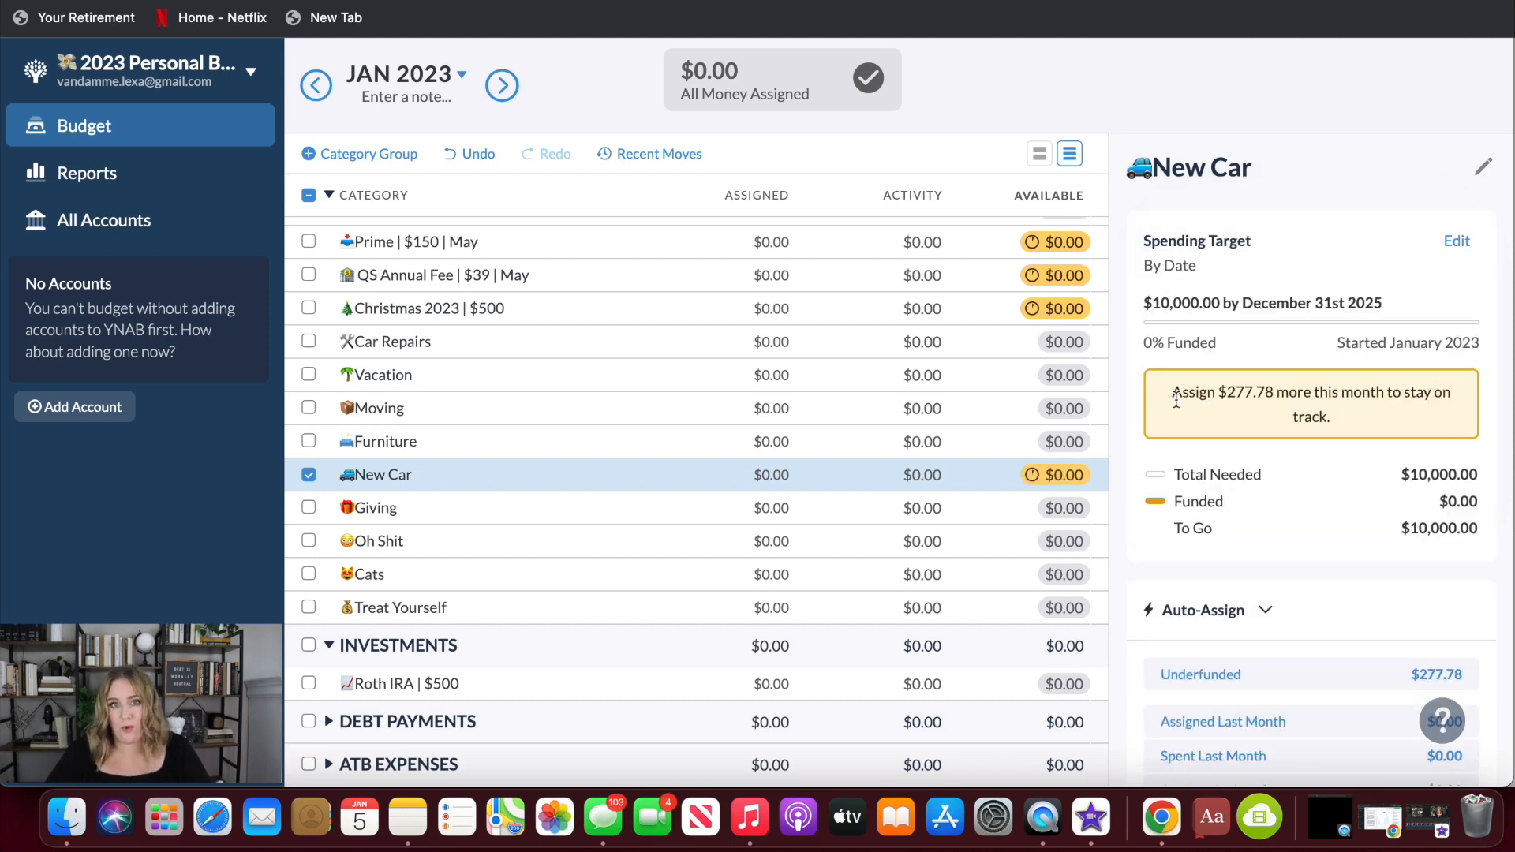
{"action": "left_click", "coordinate": [1171, 395]}
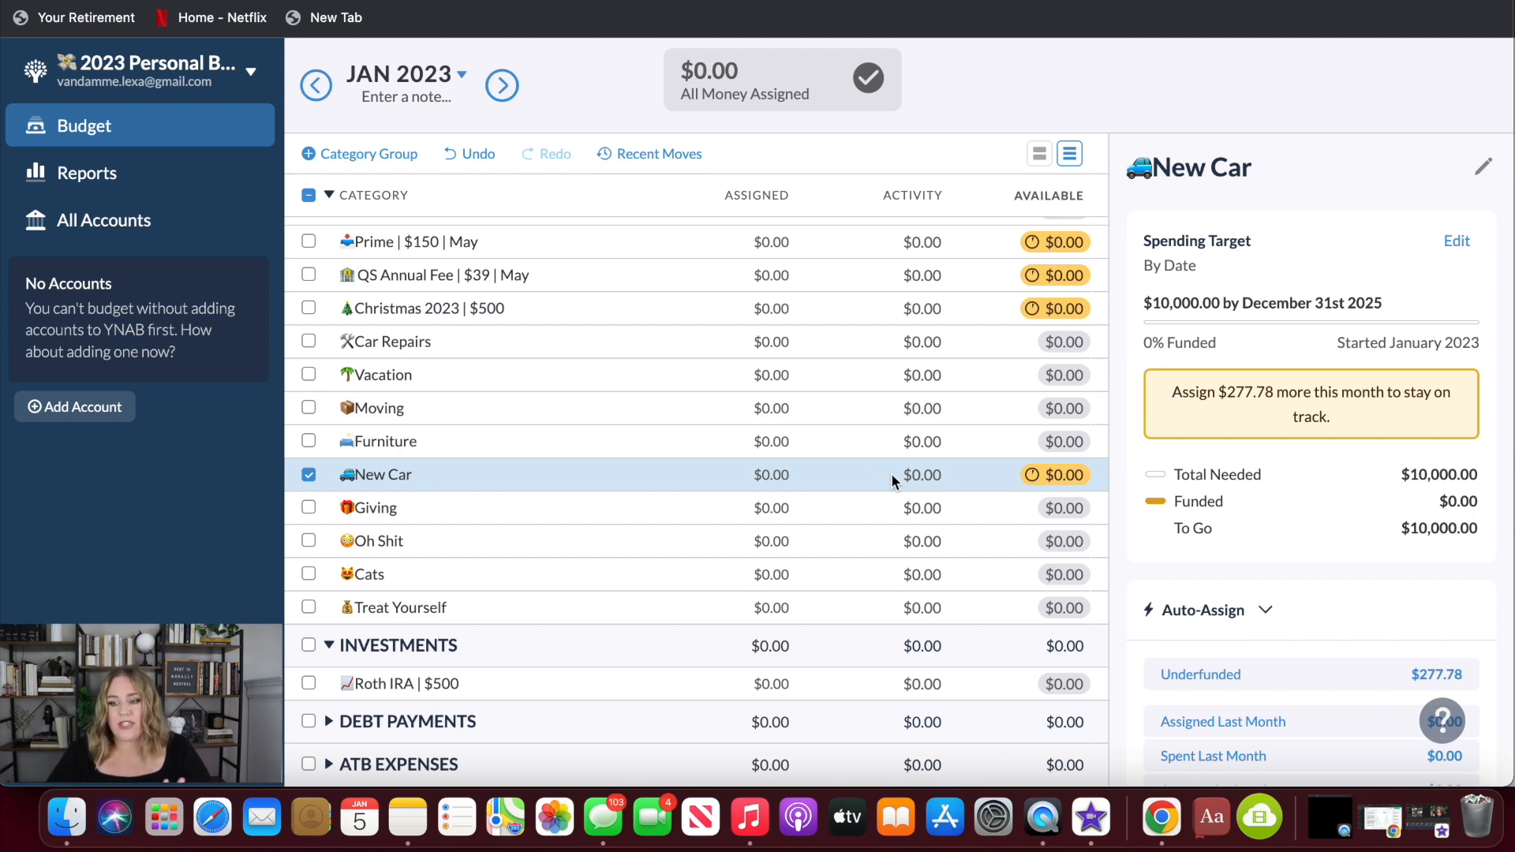
{"action": "left_click_drag", "start_coordinate": [1217, 390], "coordinate": [1270, 390]}
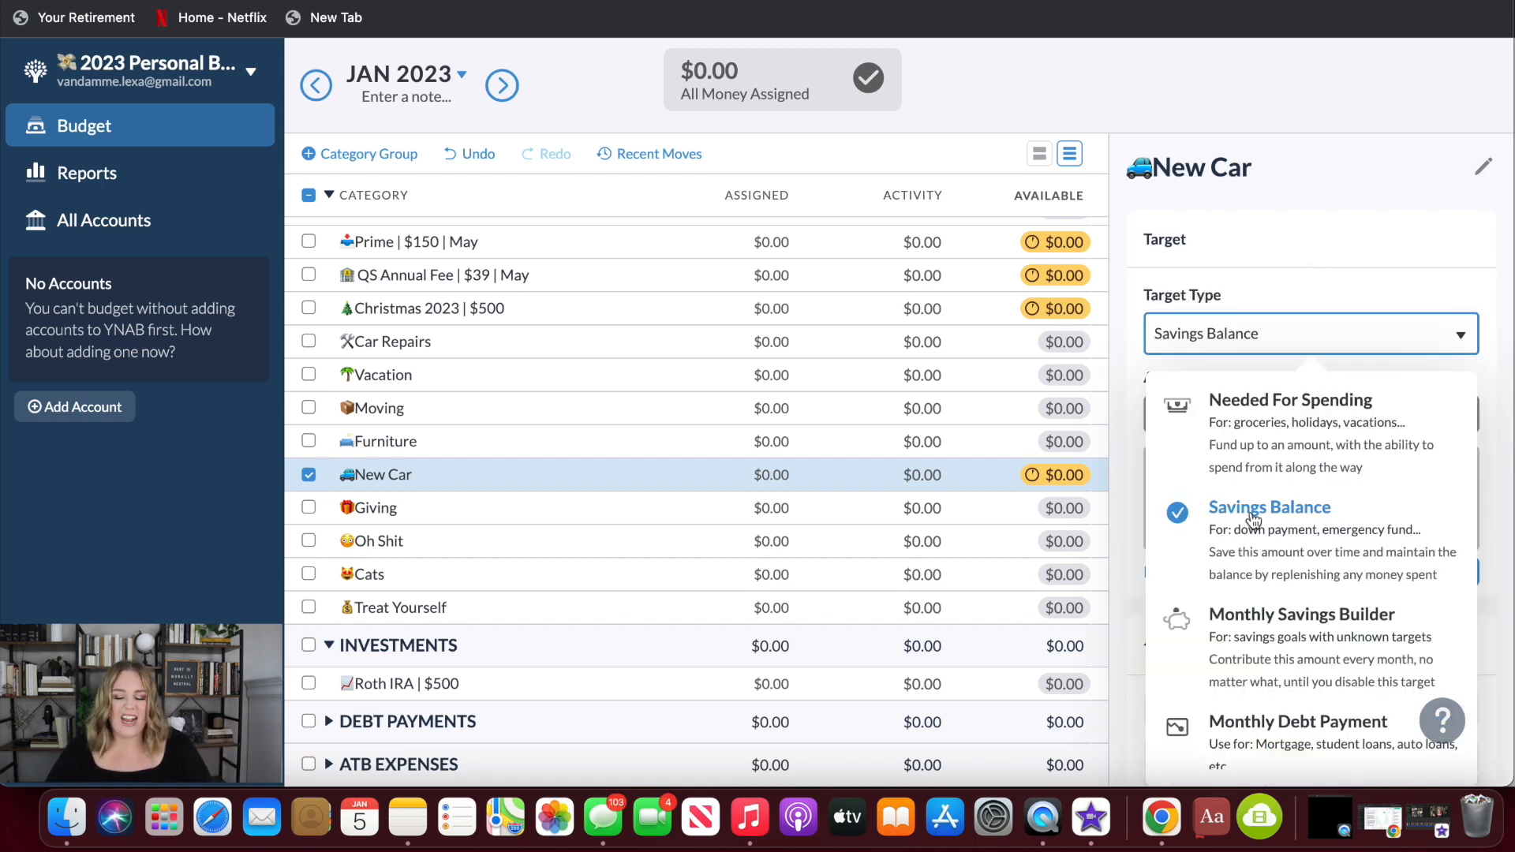
{"action": "left_click", "coordinate": [1194, 521]}
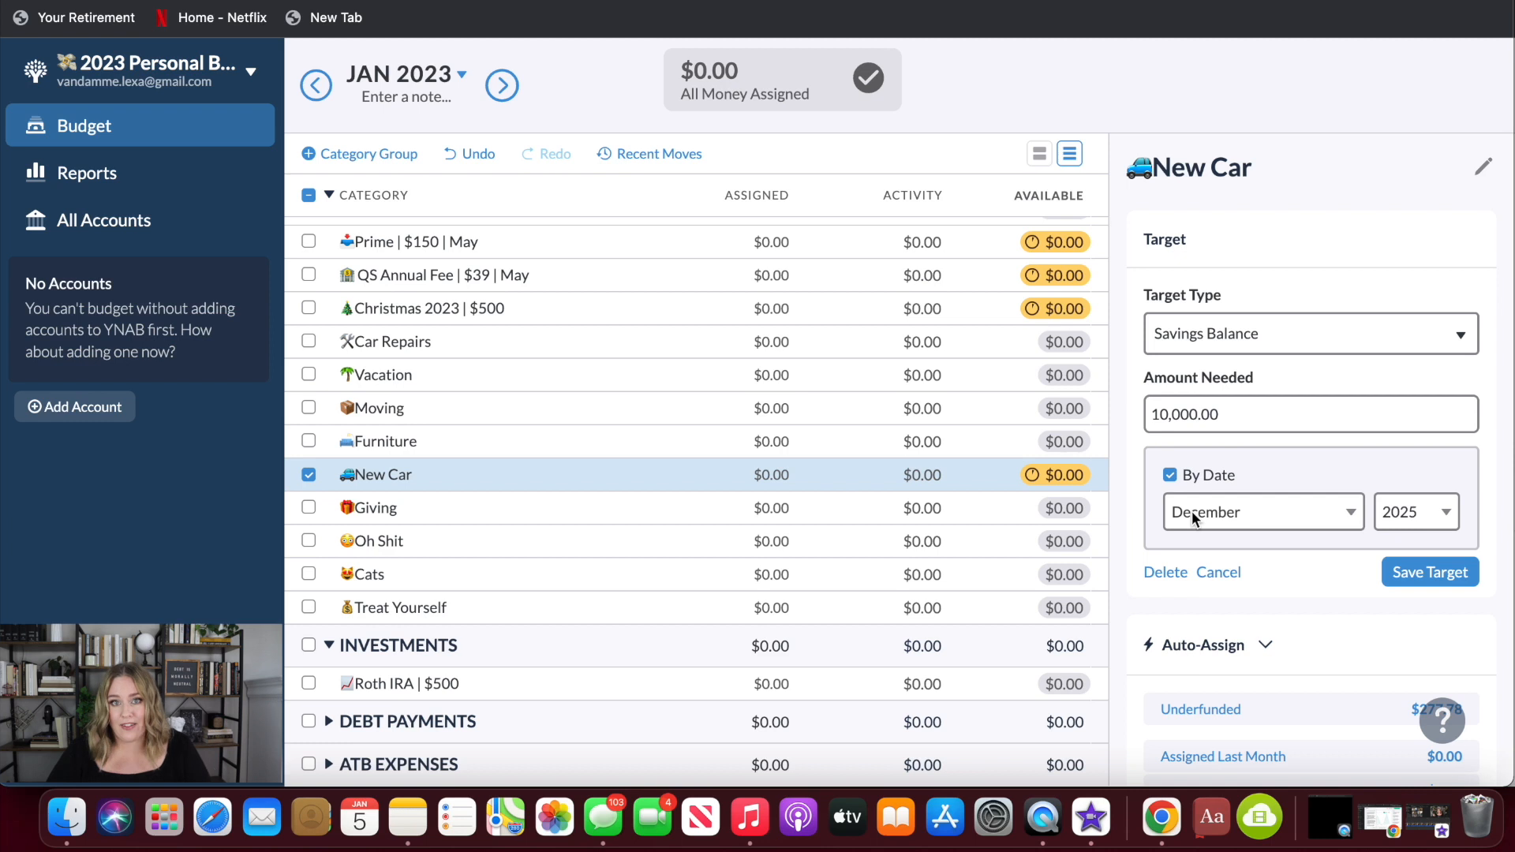
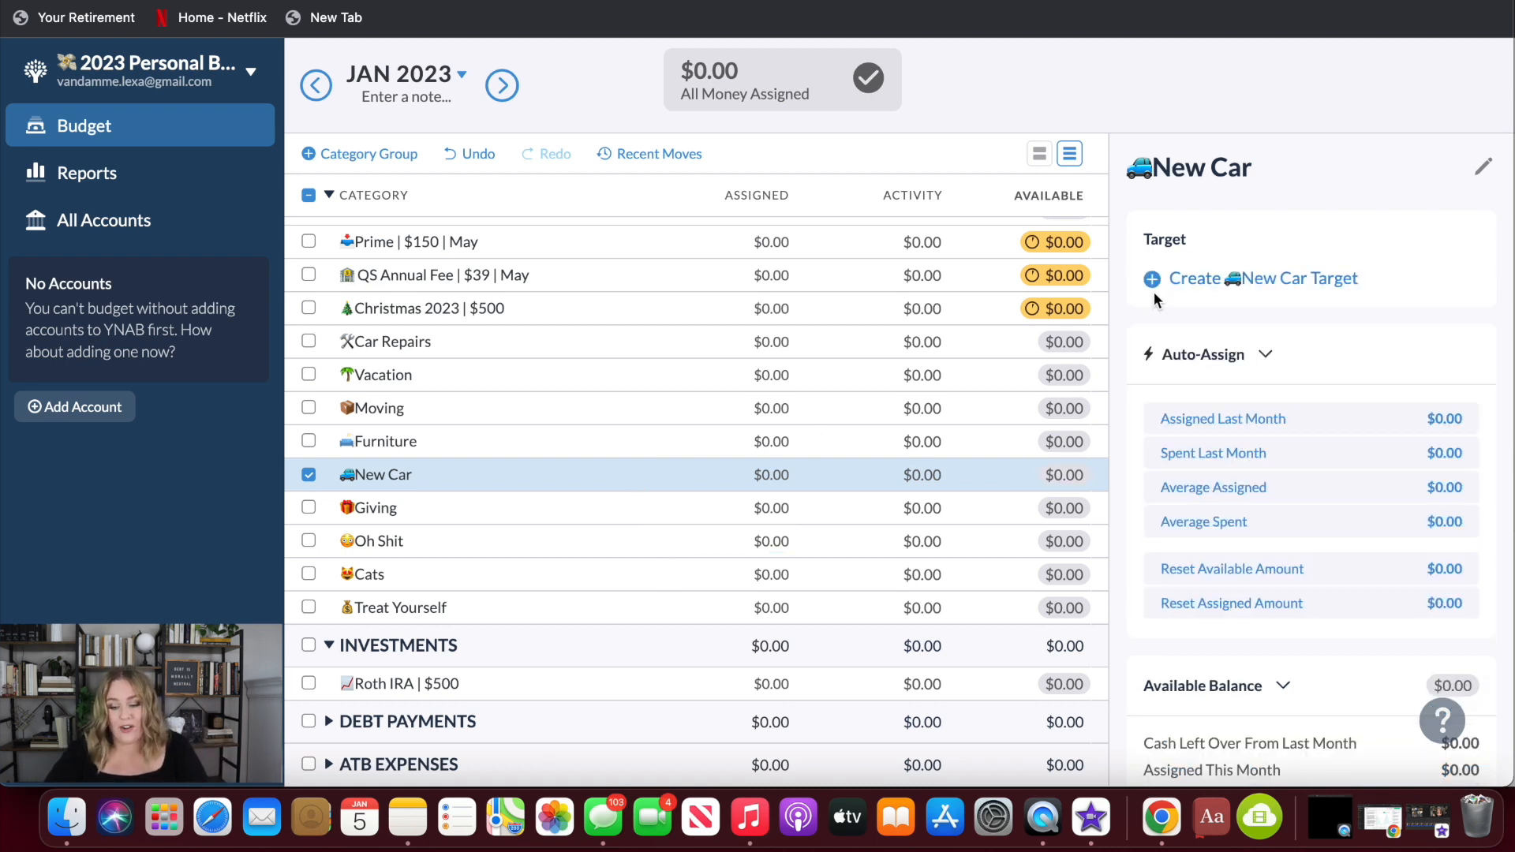
- Create Monthly Savings Builder targets of $250 for New Car and $100 for Car Repairs
{"action": "left_click", "coordinate": [1155, 284]}
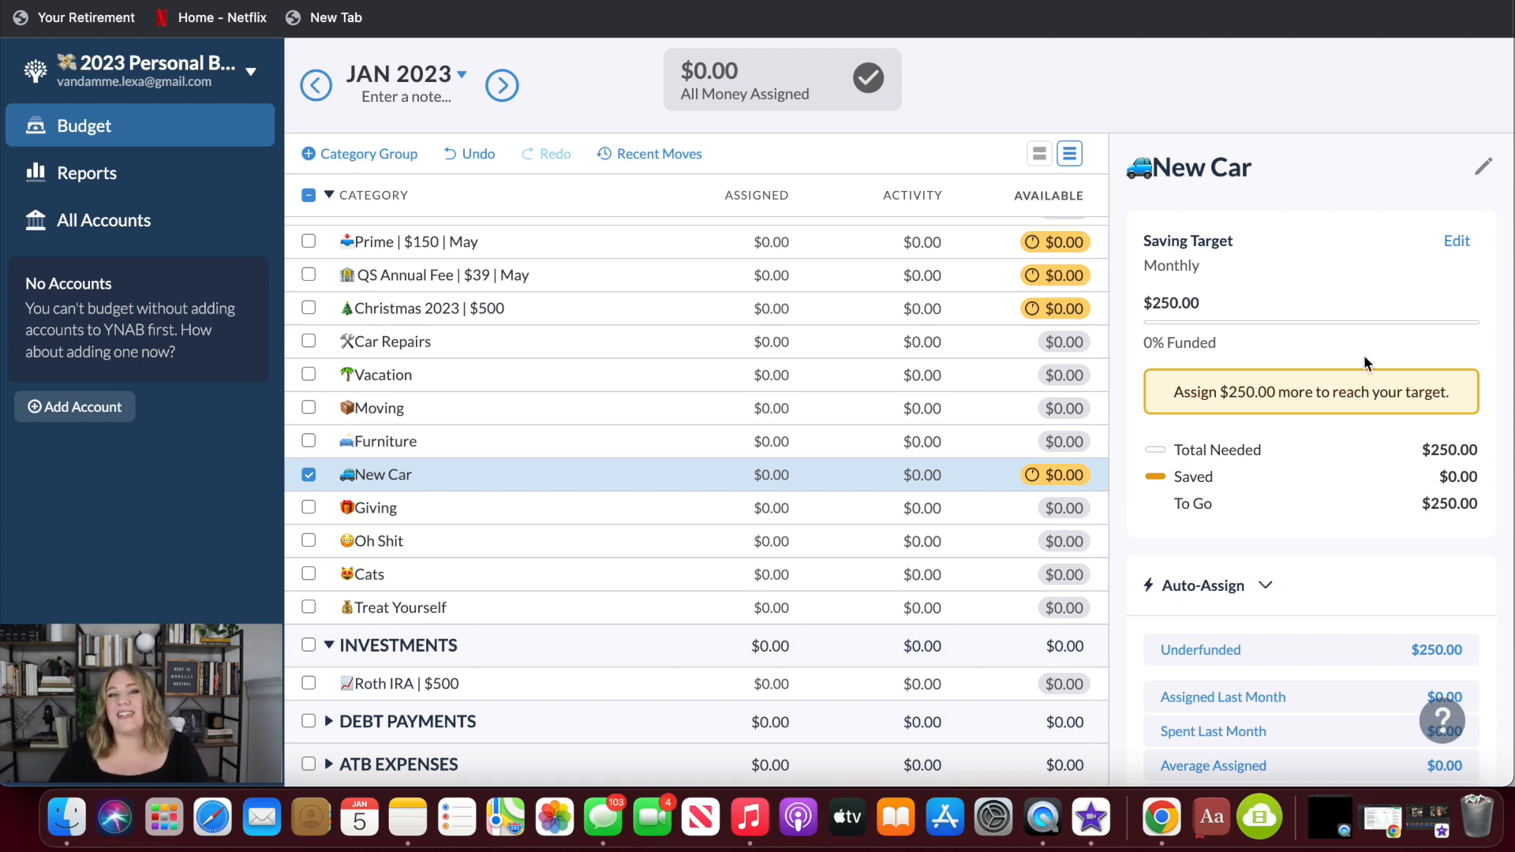
{"action": "left_click", "coordinate": [578, 477]}
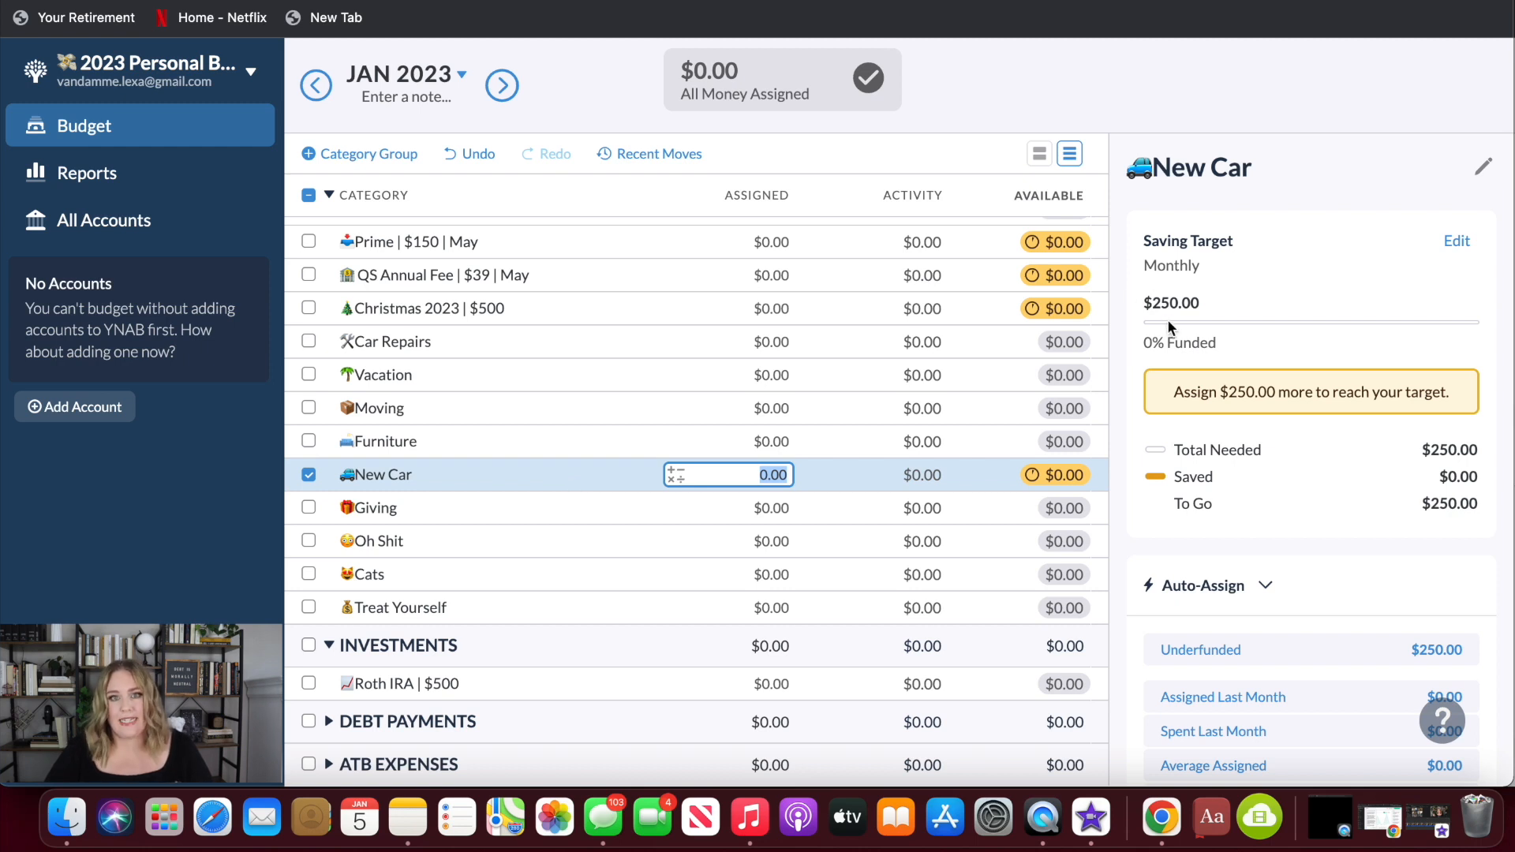
{"action": "left_click", "coordinate": [479, 341]}
{"action": "left_click", "coordinate": [1207, 414]}
{"action": "type", "text": "100"}
{"action": "key", "text": "Return"}
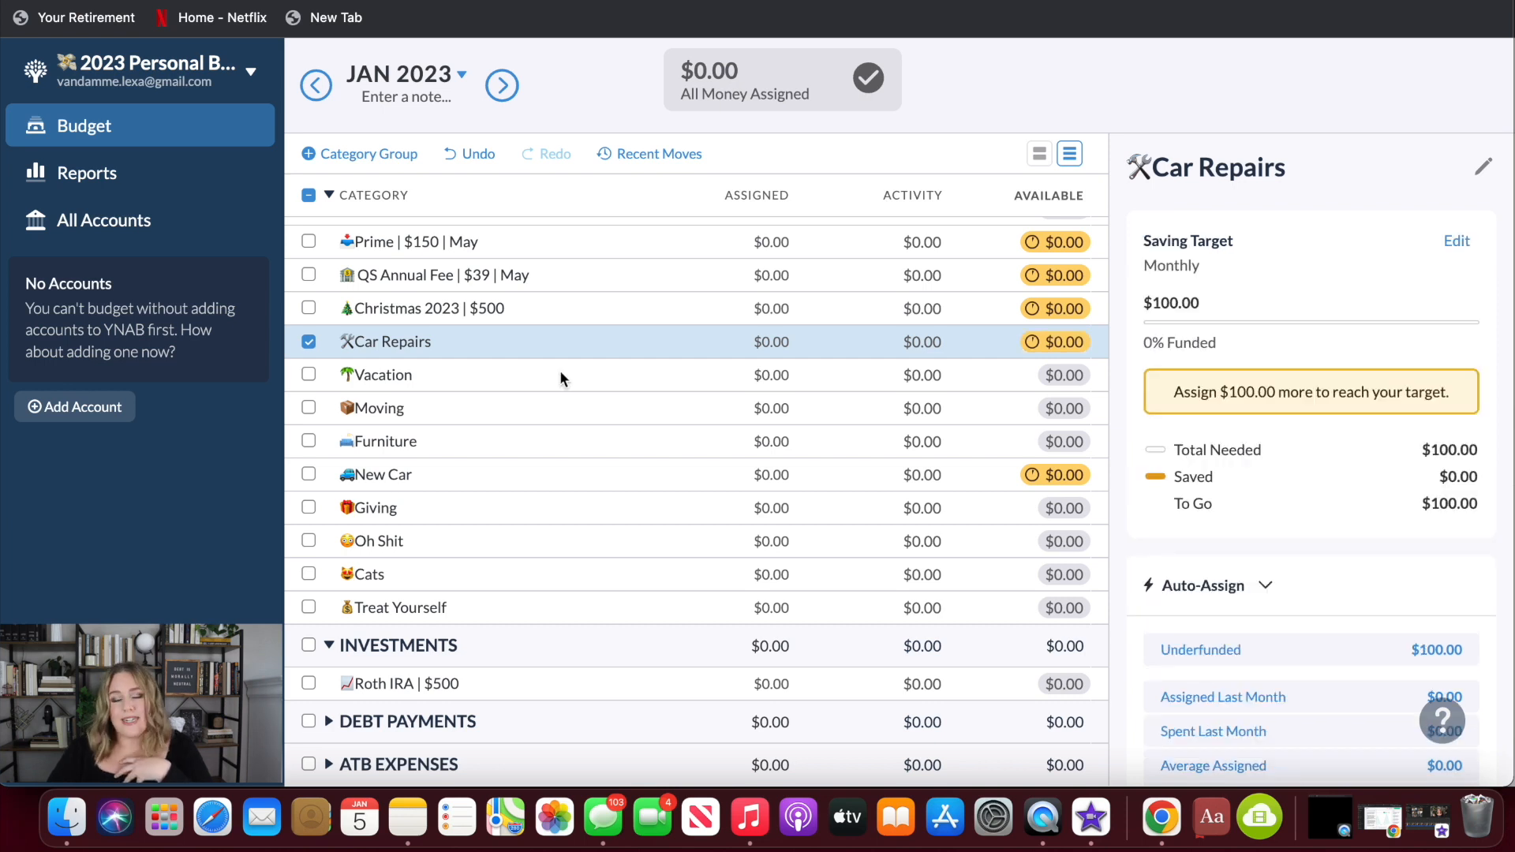
- Create a Monthly Savings Builder target for the Vacation category
{"action": "left_click", "coordinate": [499, 380]}
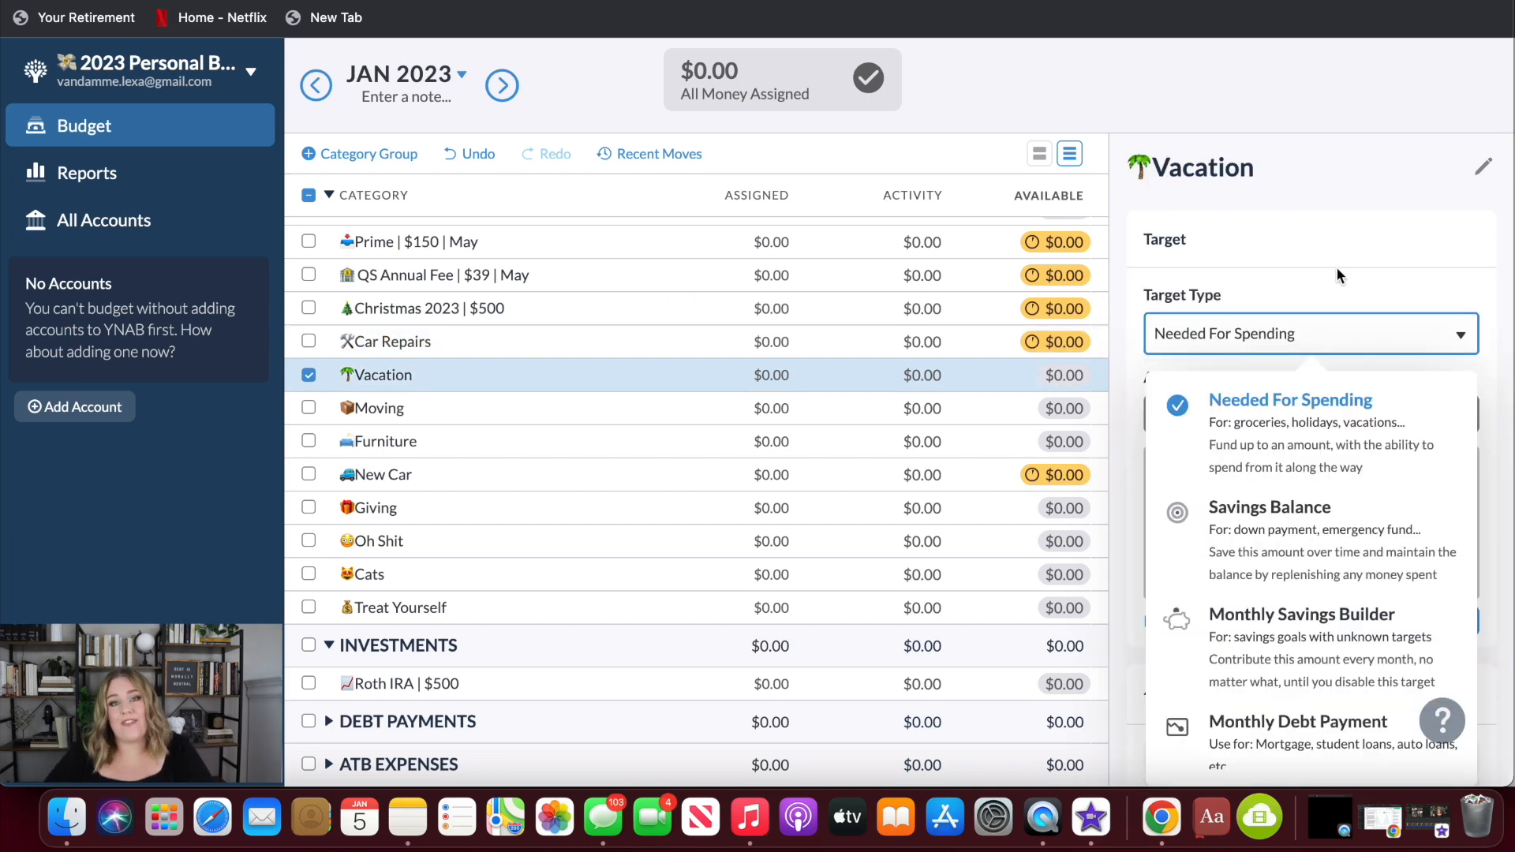
{"action": "left_click", "coordinate": [1164, 337]}
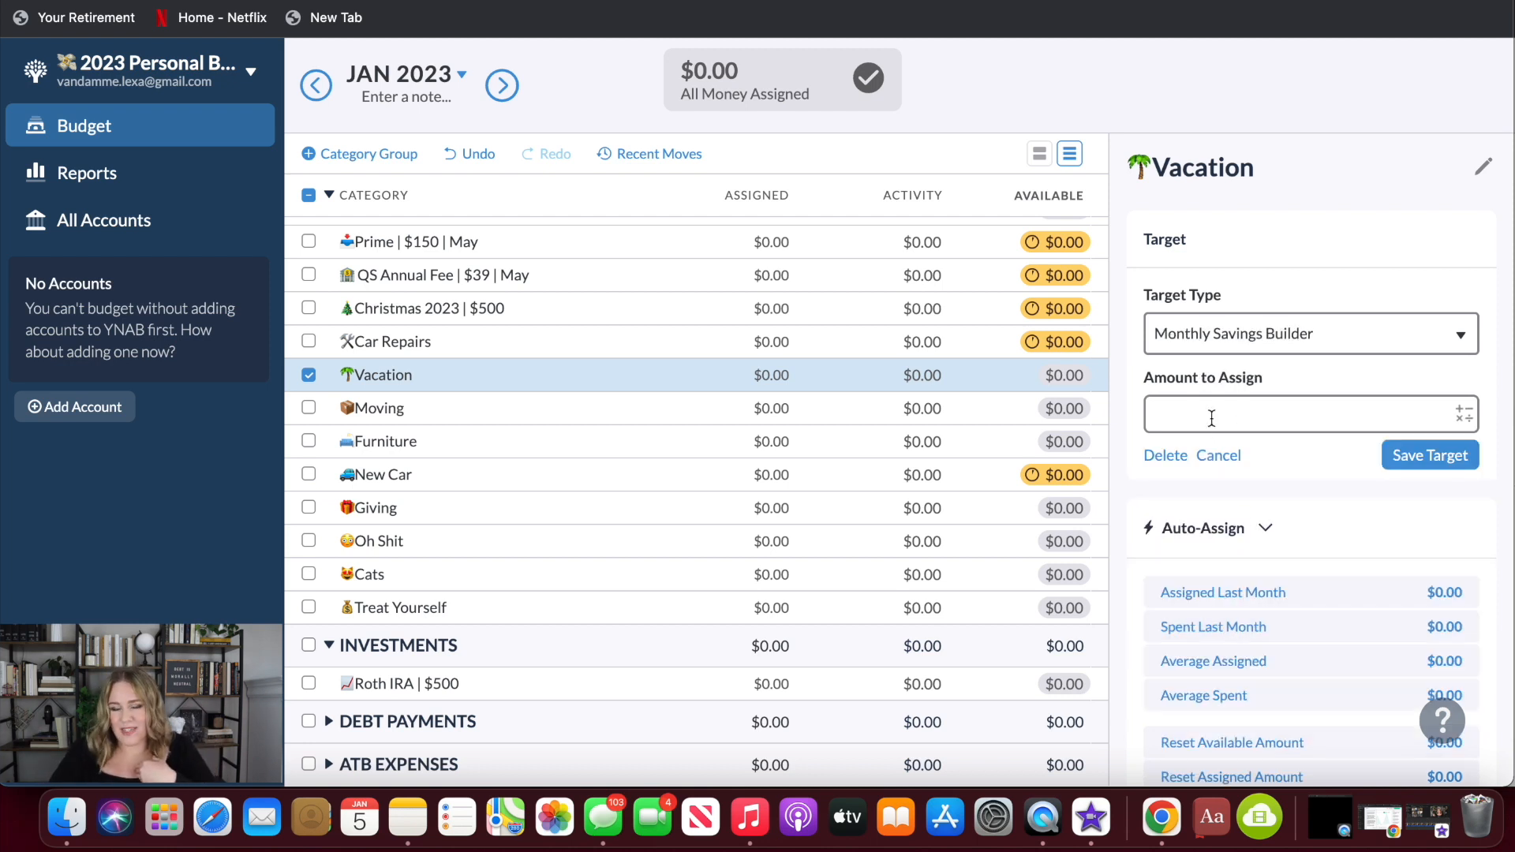
{"action": "left_click", "coordinate": [1200, 414]}
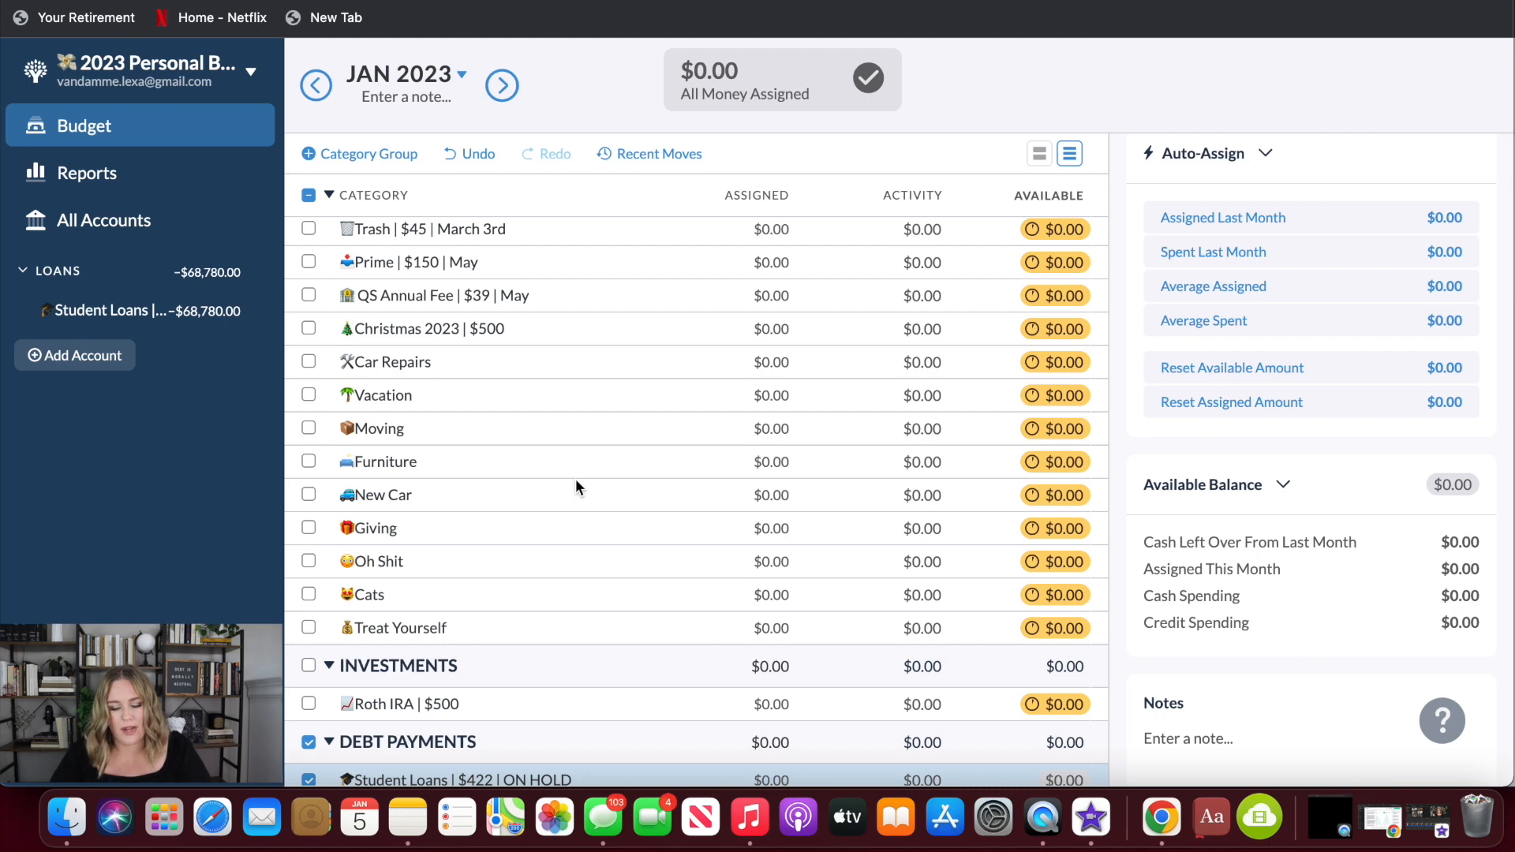
- Review the sinking-fund categories and the target details of the Roth IRA and Student Loans categories
{"action": "scroll", "coordinate": [513, 648], "scroll_direction": "down", "scroll_amount": 2}
{"action": "scroll", "coordinate": [535, 380], "scroll_direction": "up", "scroll_amount": 2}
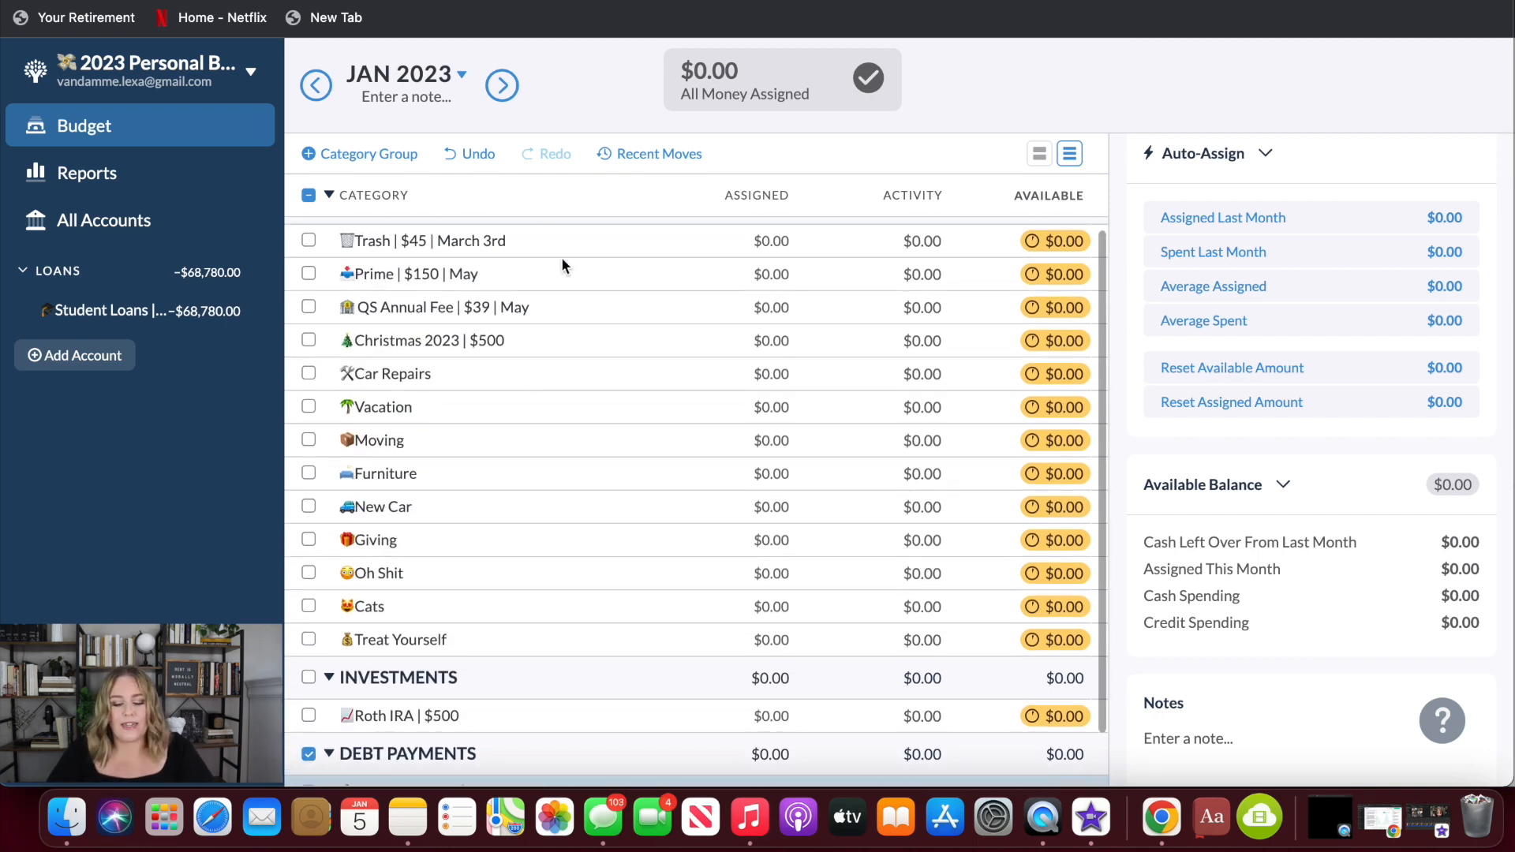
{"action": "scroll", "coordinate": [563, 579], "scroll_direction": "down", "scroll_amount": 2}
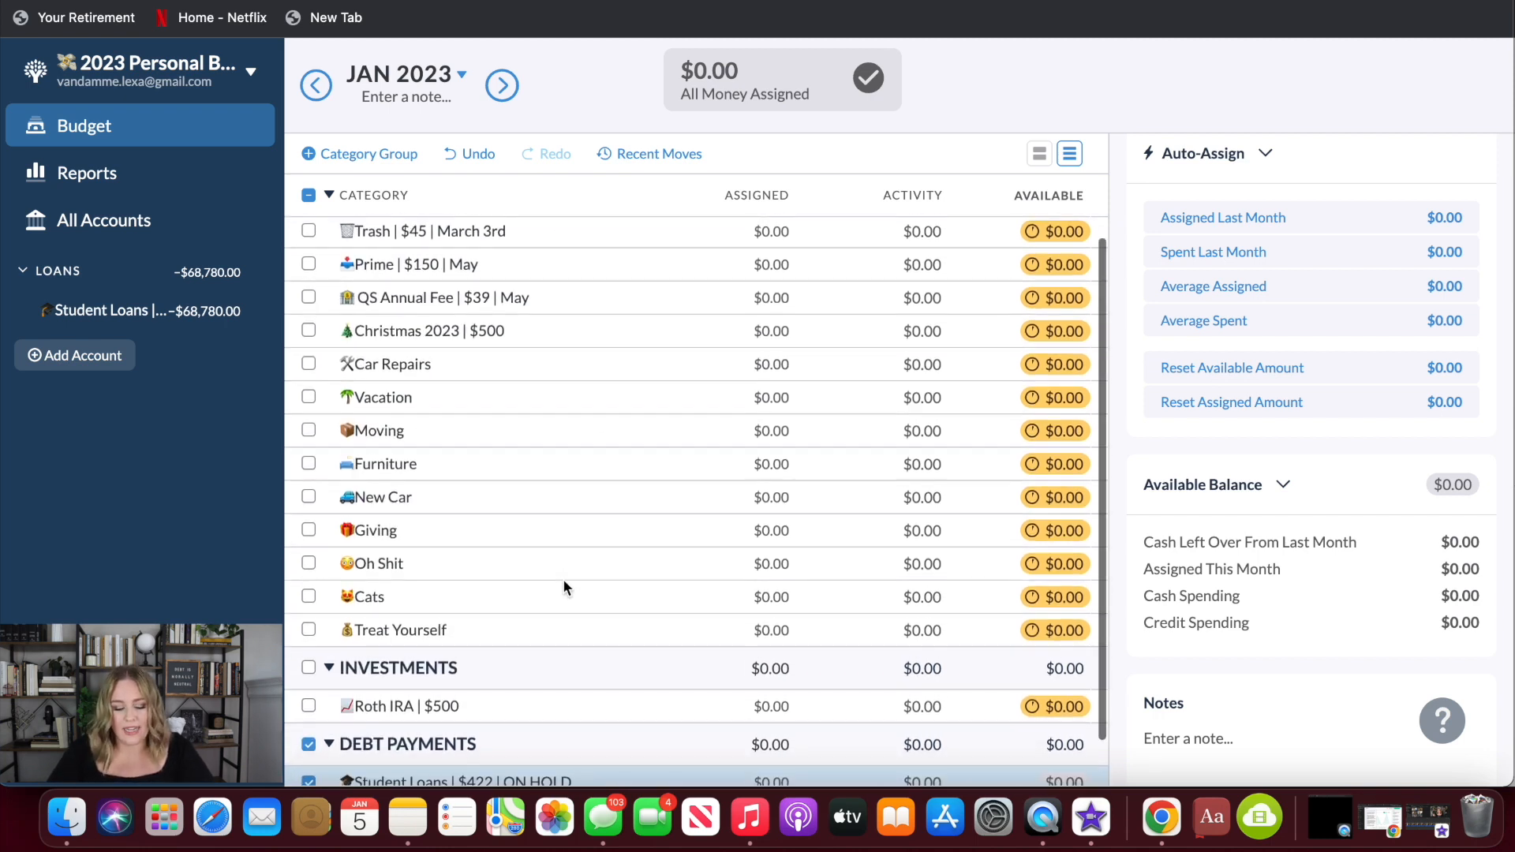
{"action": "left_click", "coordinate": [529, 654]}
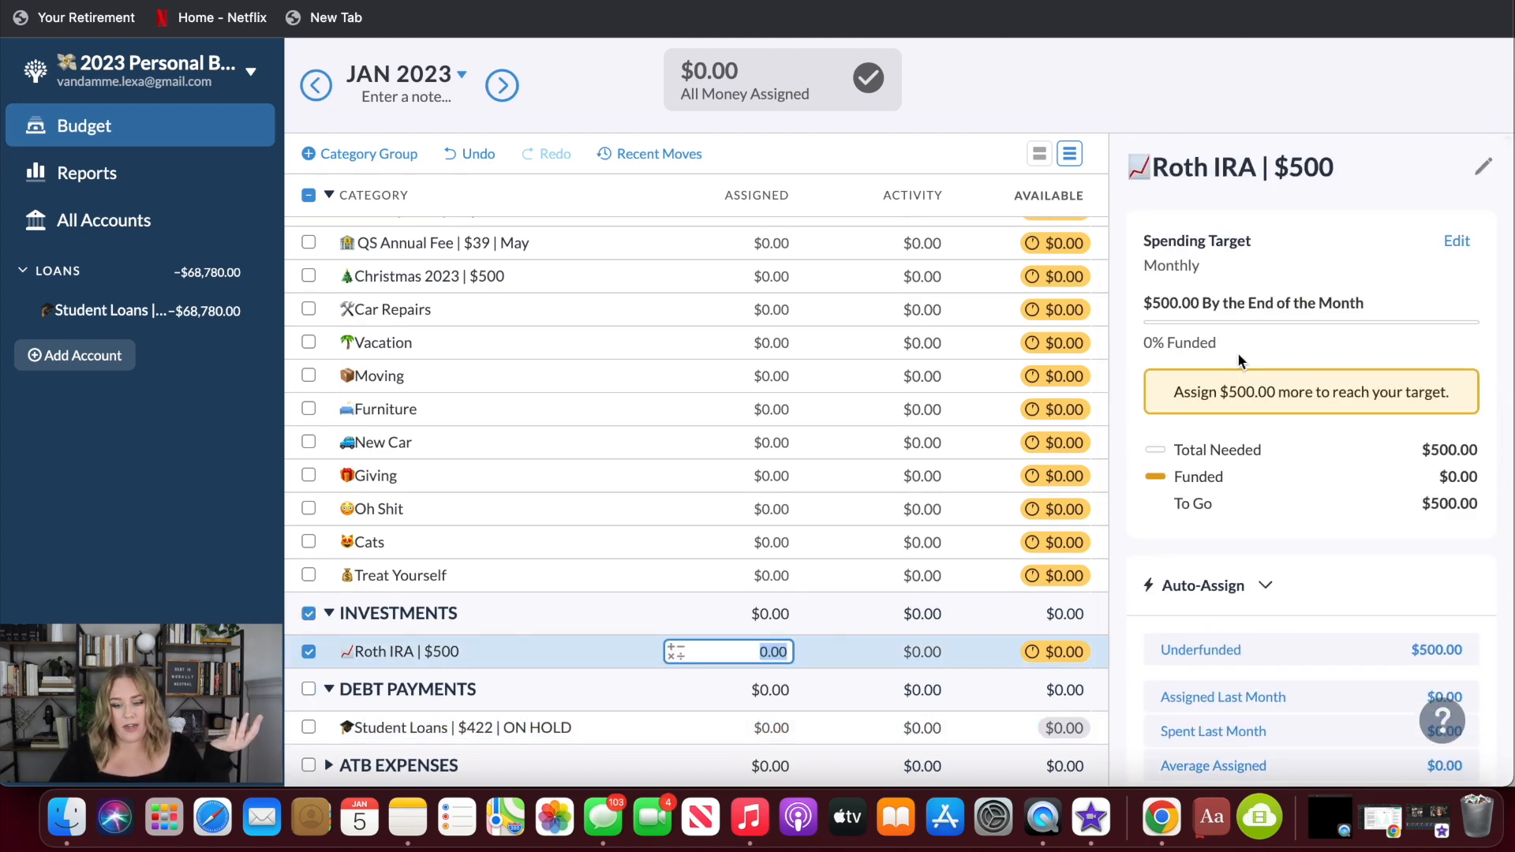
{"action": "key", "text": "Down"}
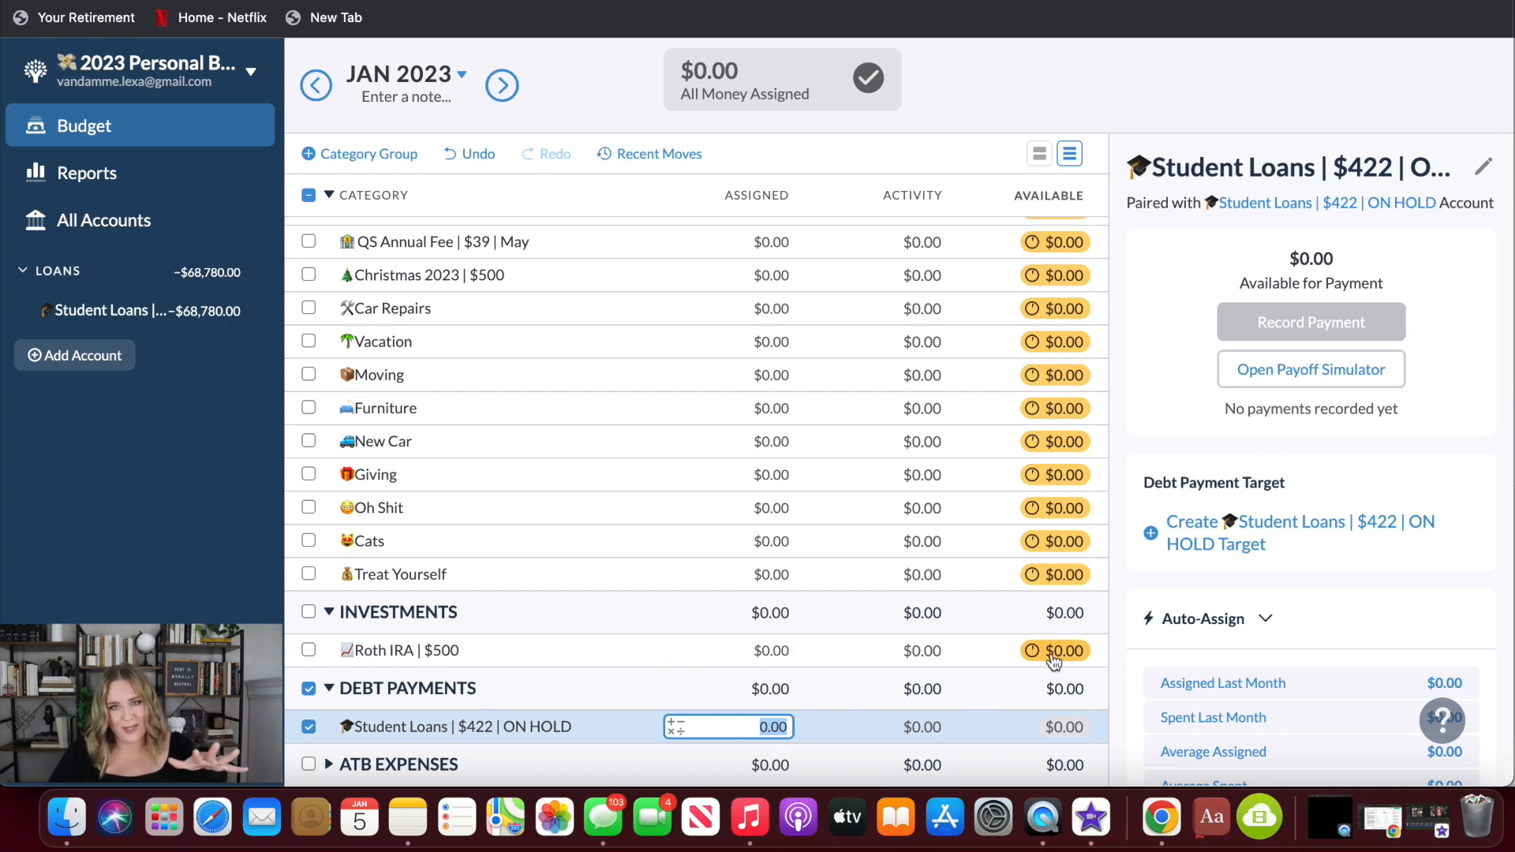
{"action": "mouse_move", "coordinate": [1055, 660]}
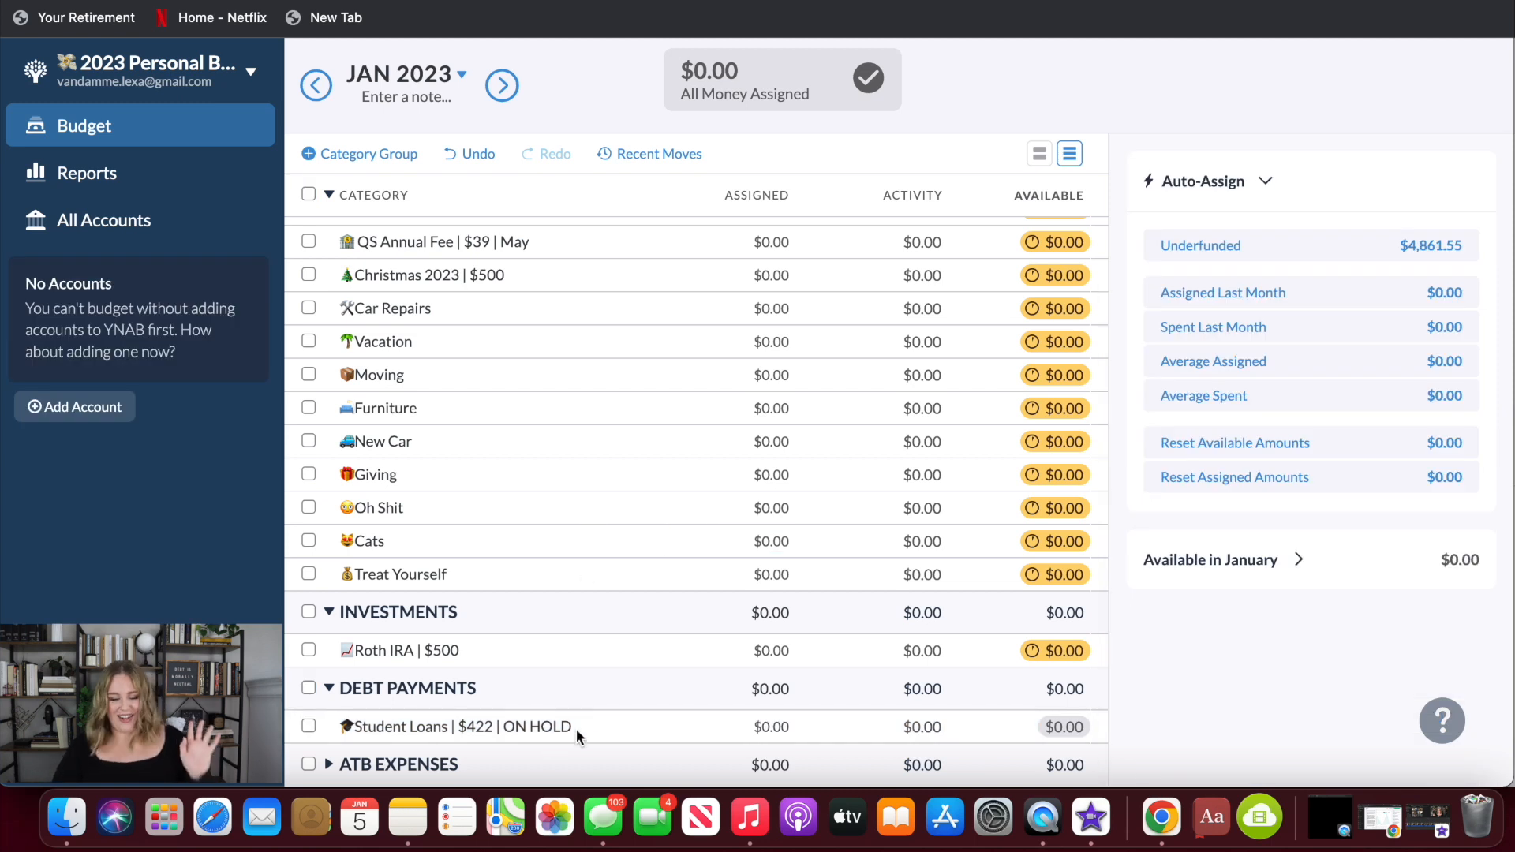
- Start a Monthly Debt Payment target for the Student Loans category and choose to pair it with a loan
{"action": "left_click", "coordinate": [601, 725]}
{"action": "left_click", "coordinate": [1216, 289]}
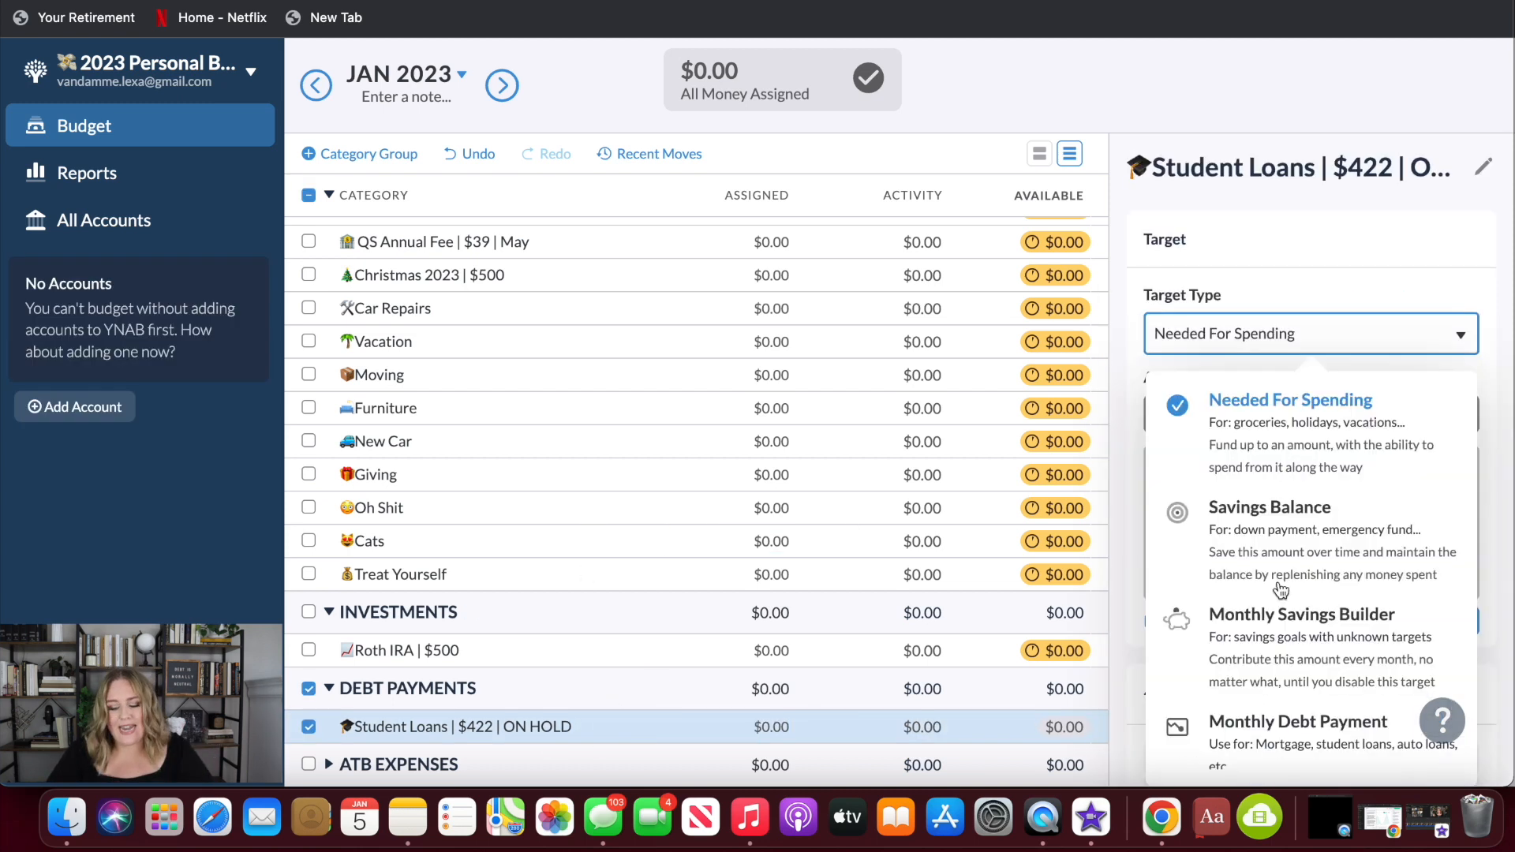
{"action": "left_click", "coordinate": [1263, 729]}
{"action": "scroll", "coordinate": [1261, 643], "scroll_direction": "down", "scroll_amount": 3}
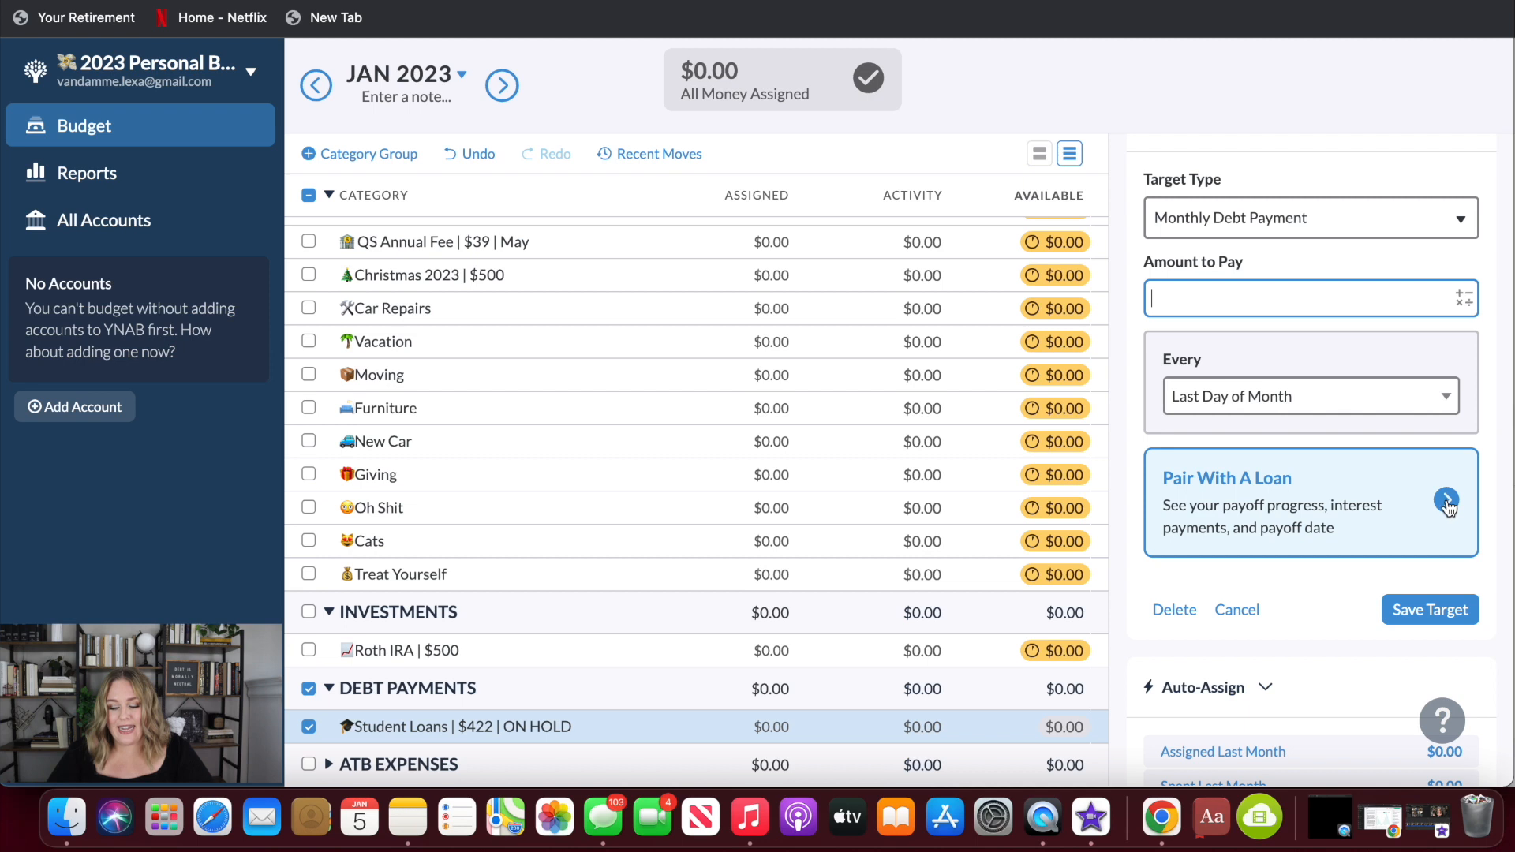
{"action": "left_click", "coordinate": [1449, 501]}
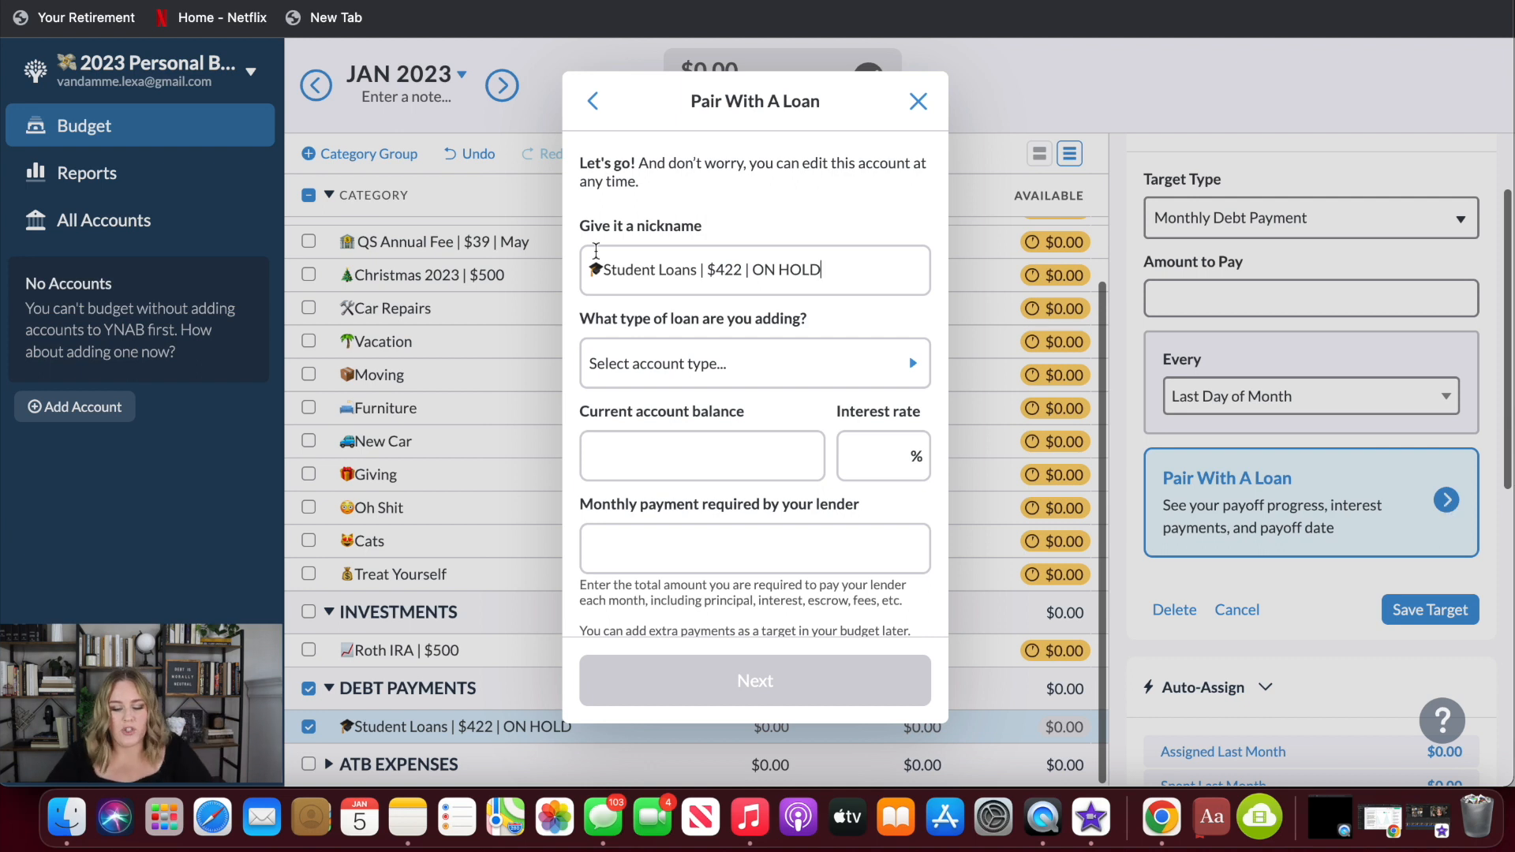
- Set the paired loan's type to Student Loan and its current account balance to 68,780
{"action": "left_click", "coordinate": [693, 364]}
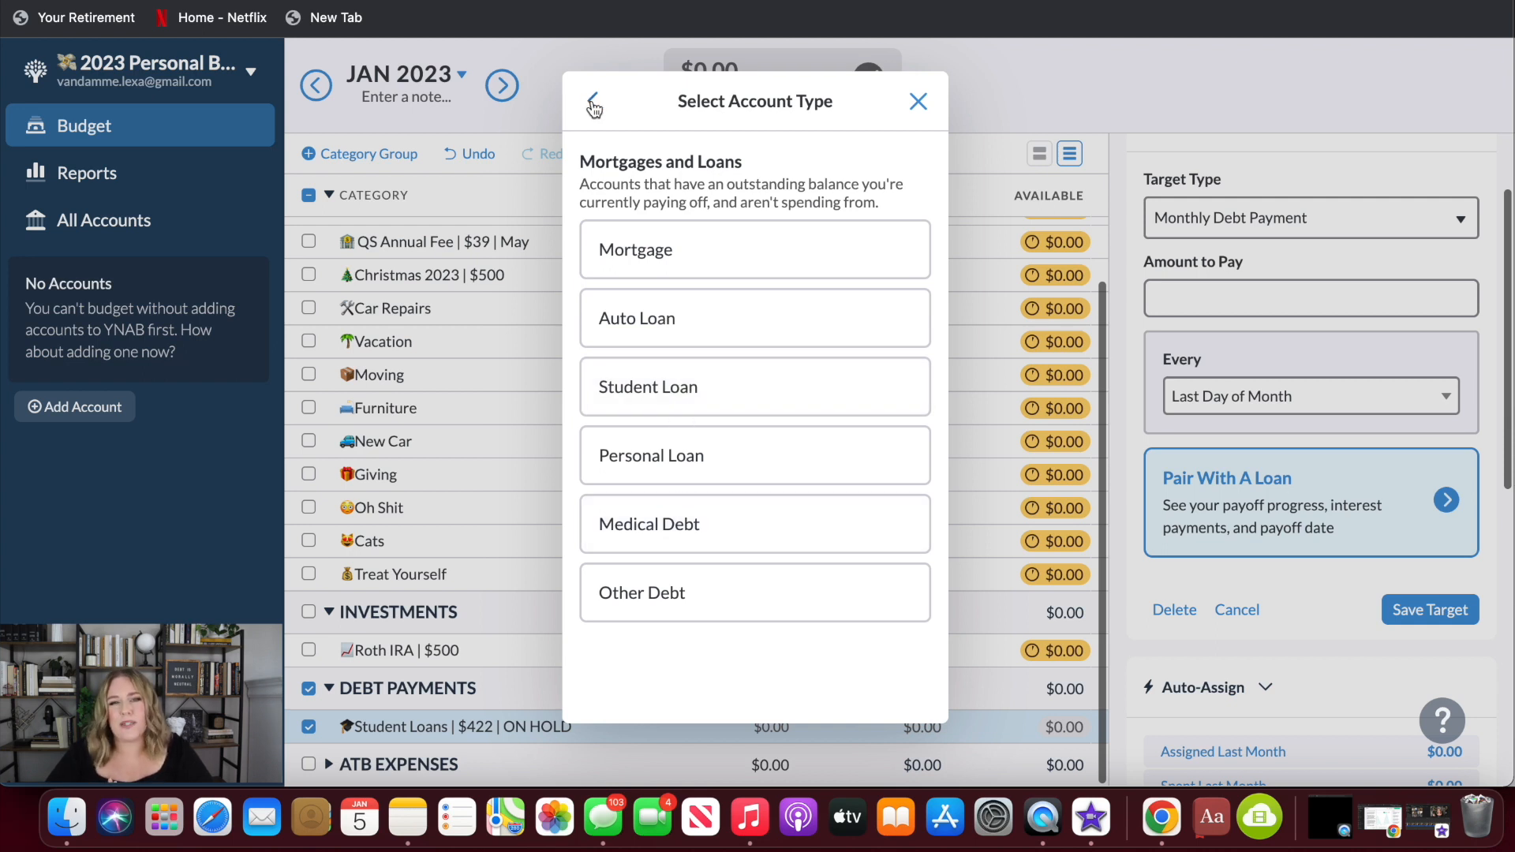
{"action": "left_click", "coordinate": [690, 388]}
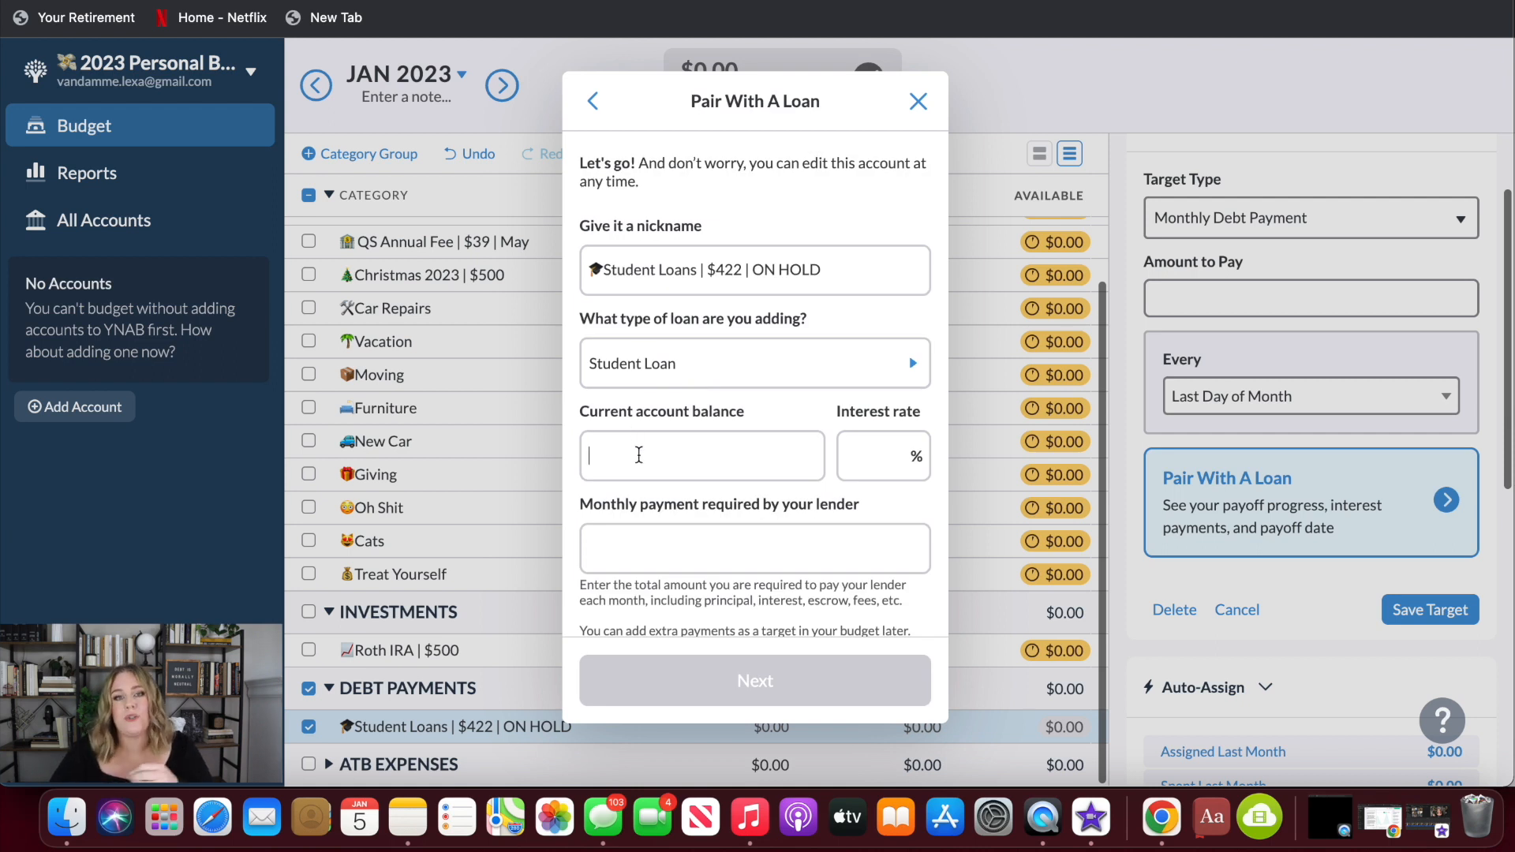
{"action": "type", "text": "6"}
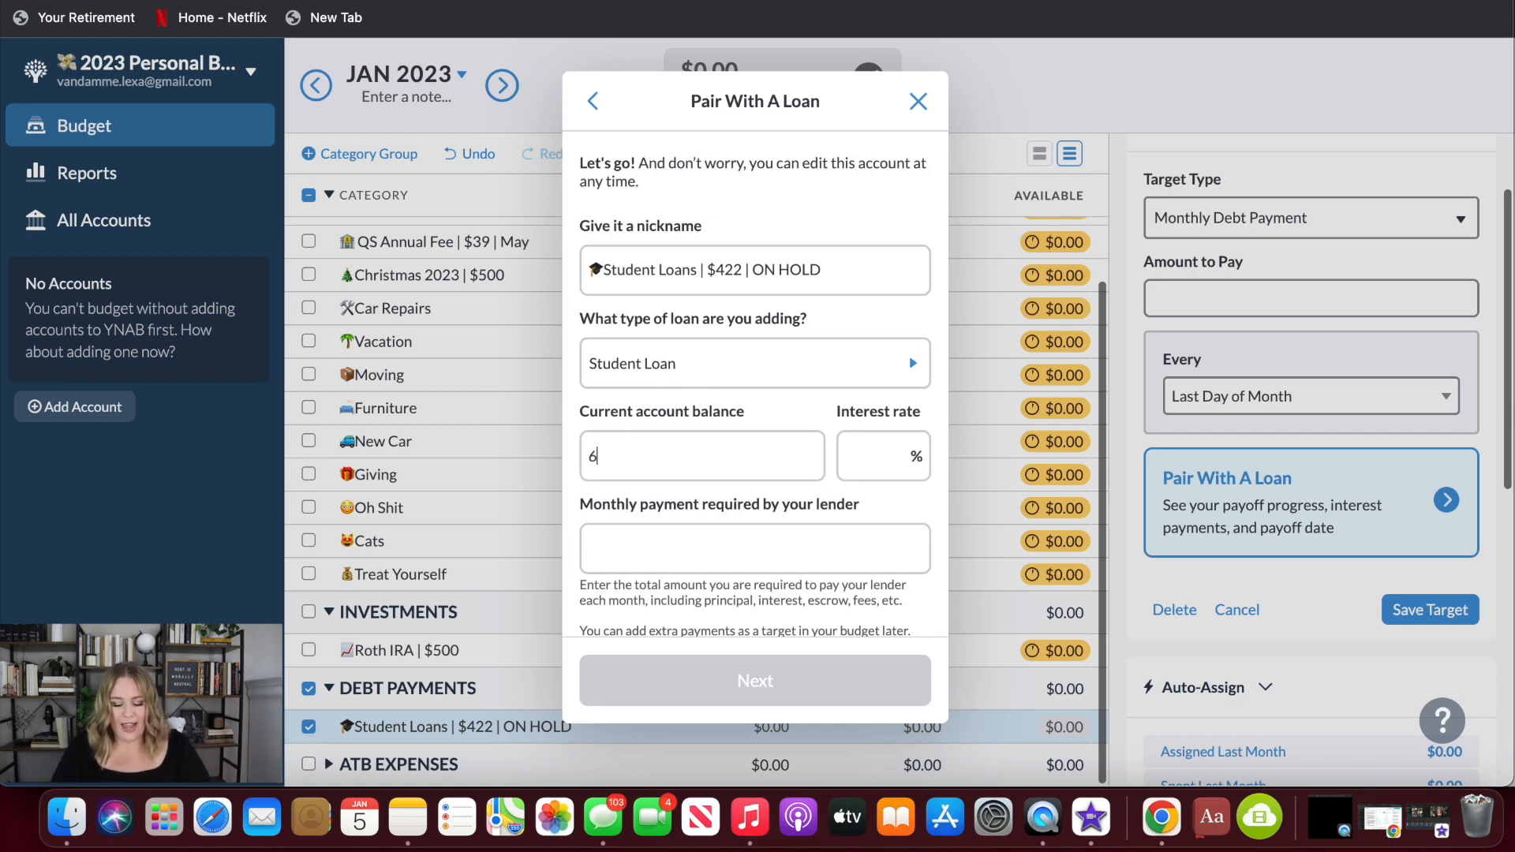
{"action": "type", "text": "8,780"}
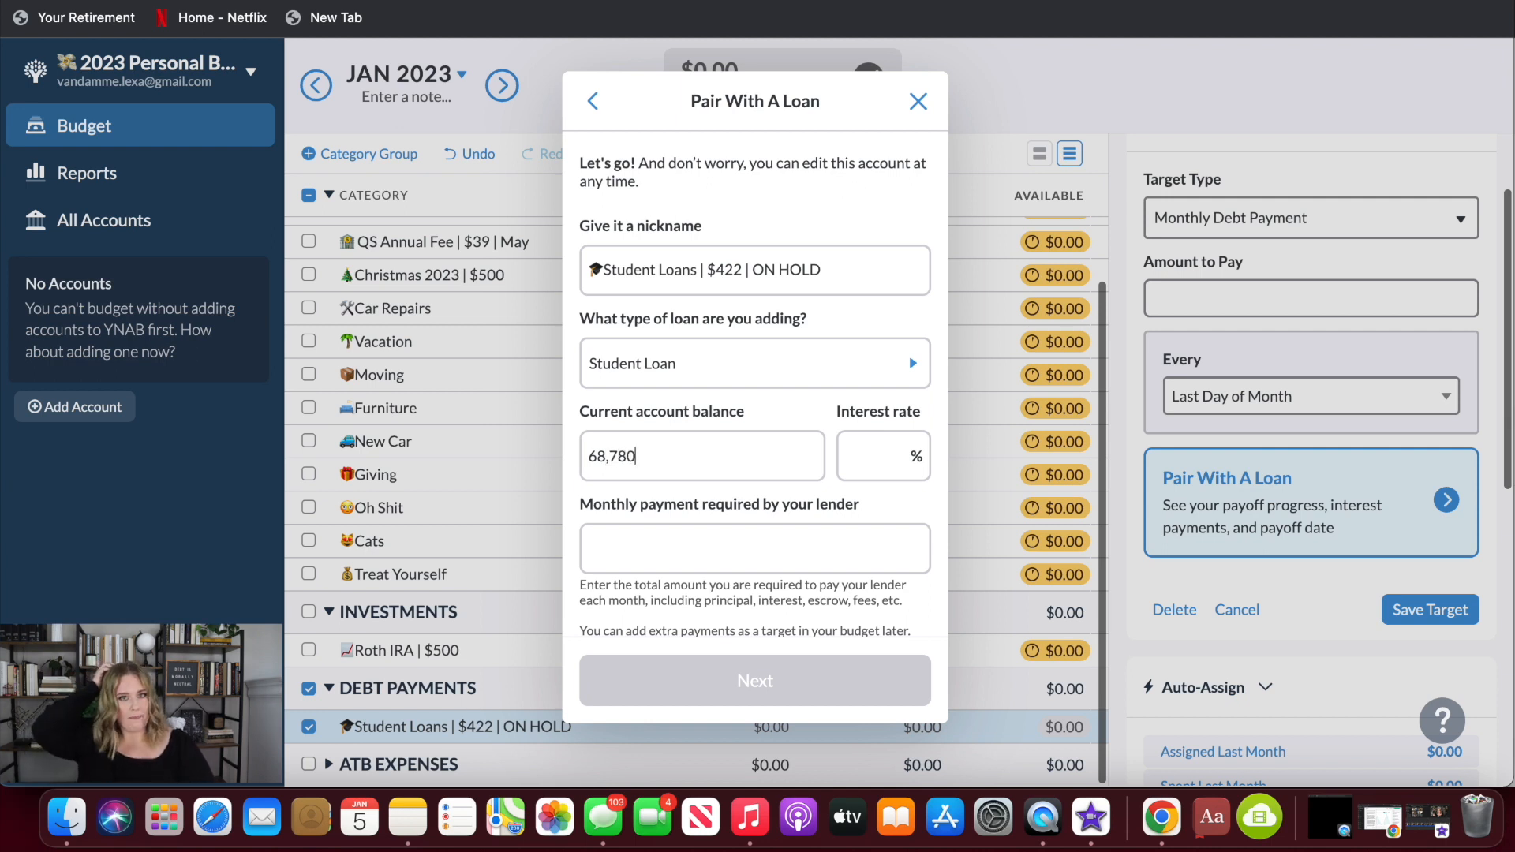
- Set the loan's interest rate to 4.8% and required monthly payment to 422, and complete the pairing
{"action": "left_click", "coordinate": [879, 459]}
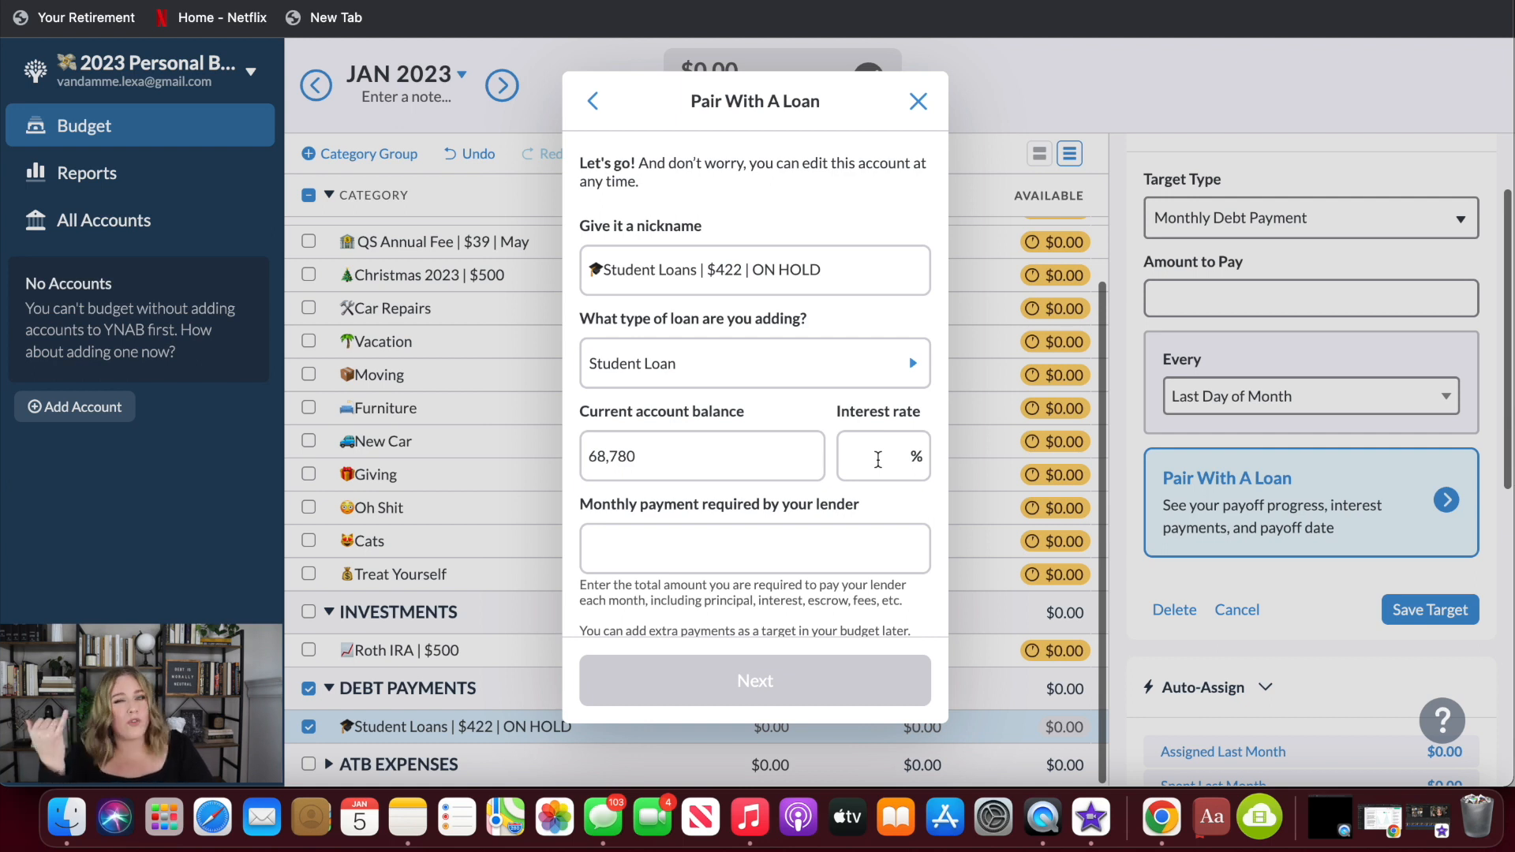
{"action": "left_click", "coordinate": [879, 460]}
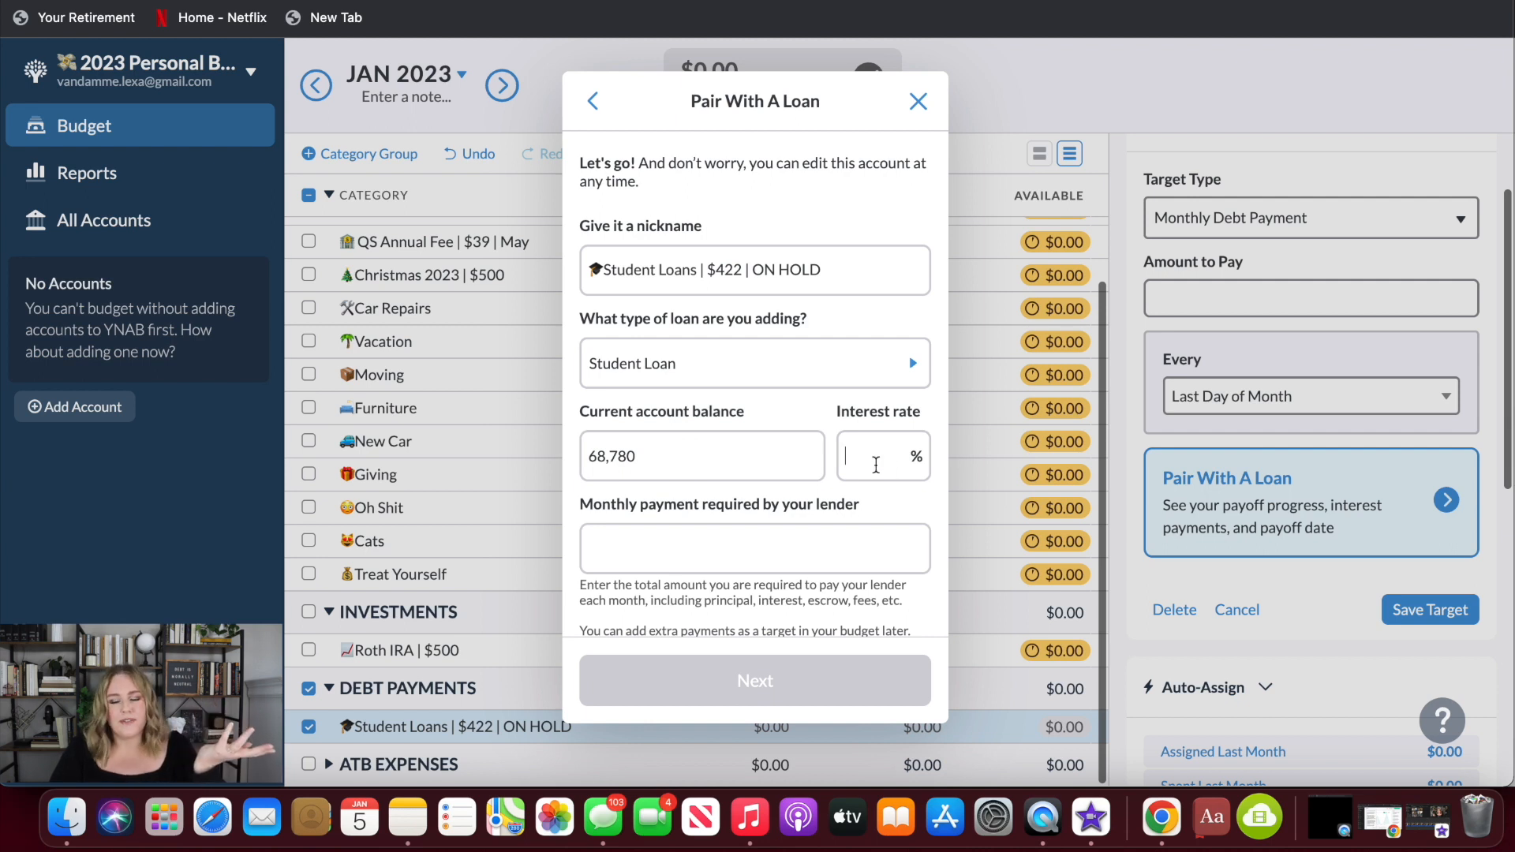
{"action": "type", "text": "4.8"}
{"action": "left_click", "coordinate": [833, 541]}
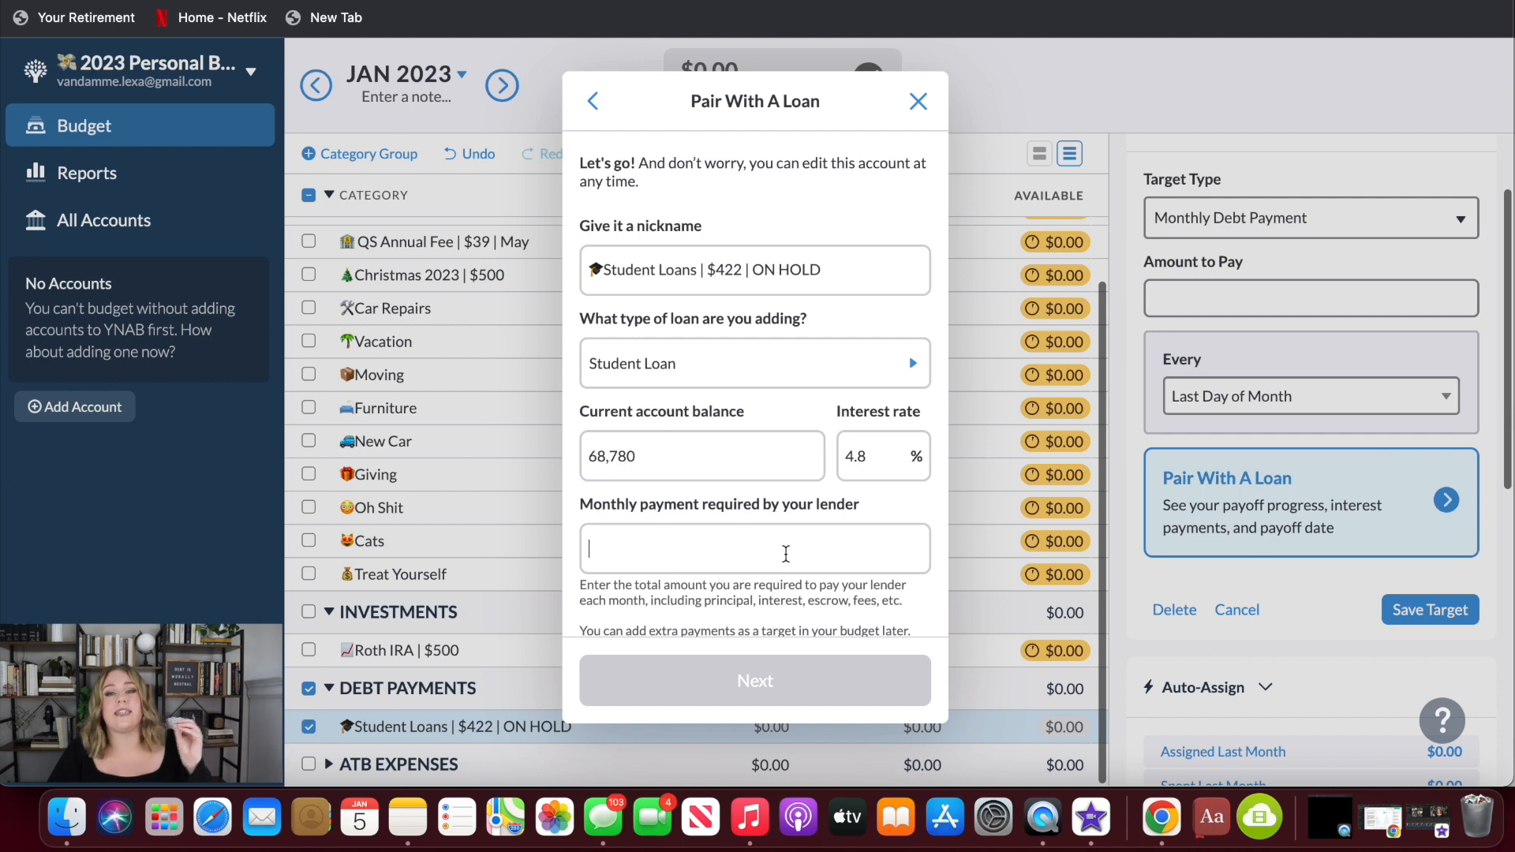
{"action": "type", "text": "422"}
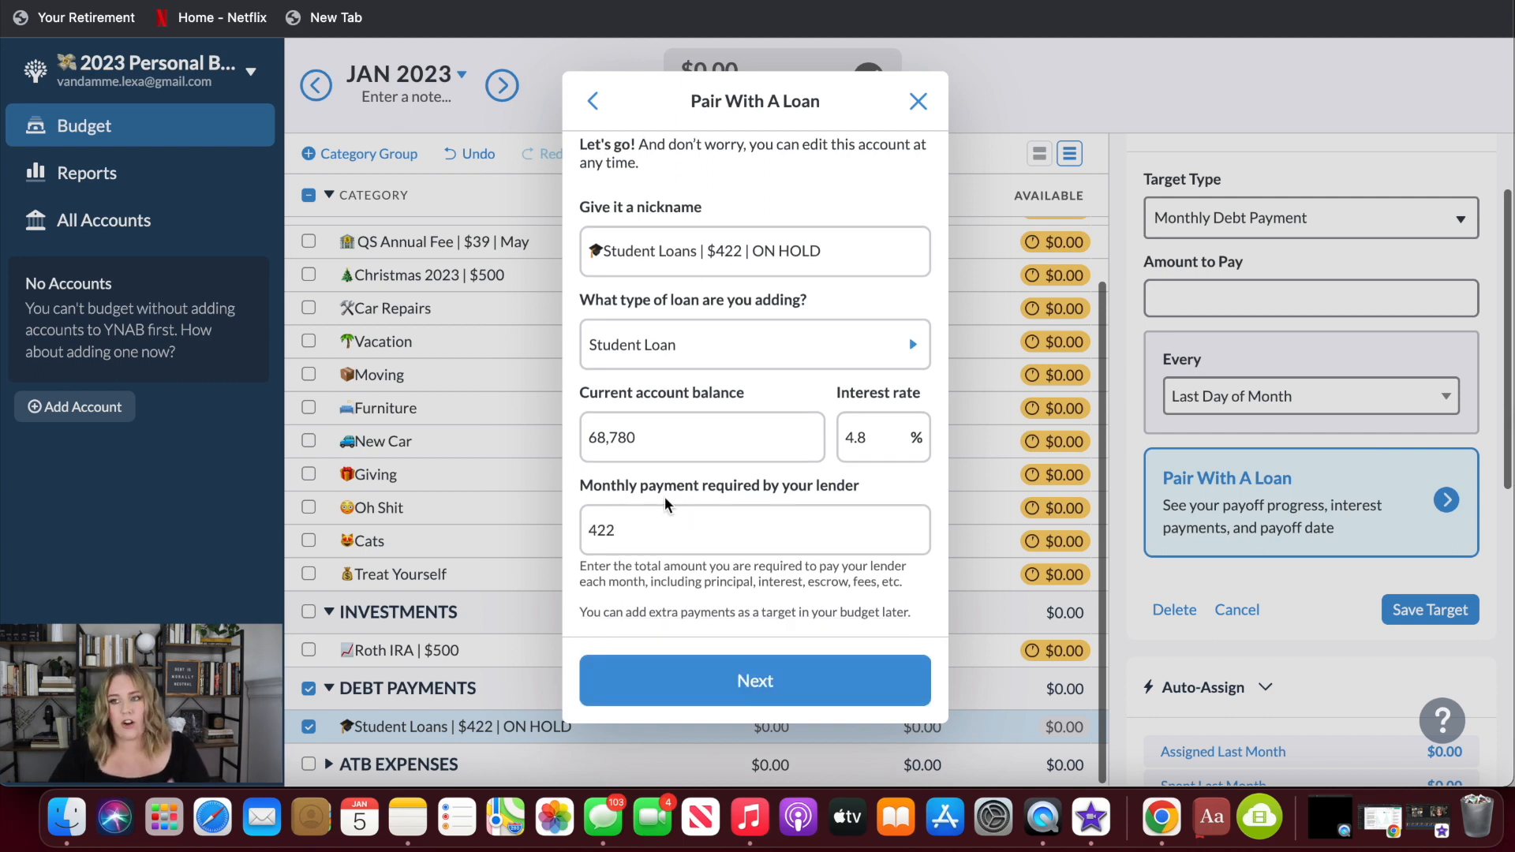
{"action": "left_click", "coordinate": [758, 683]}
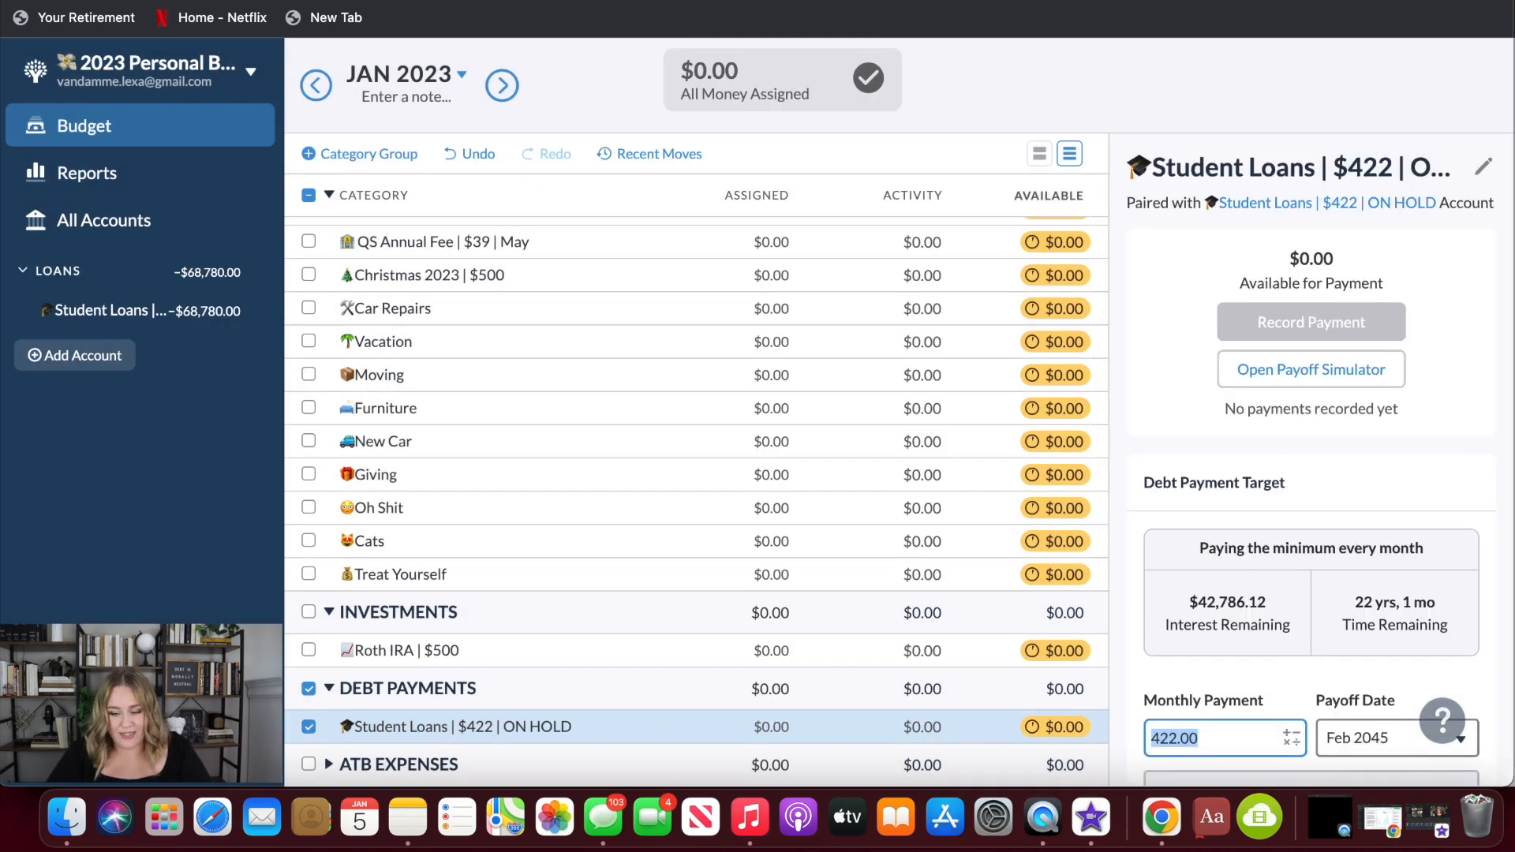
- Examine the Student Loans debt payment target's interest, time remaining, payment schedule and summary
{"action": "scroll", "coordinate": [1270, 446], "scroll_direction": "down", "scroll_amount": 3}
{"action": "scroll", "coordinate": [1271, 446], "scroll_direction": "down", "scroll_amount": 2}
{"action": "left_click", "coordinate": [1355, 309]}
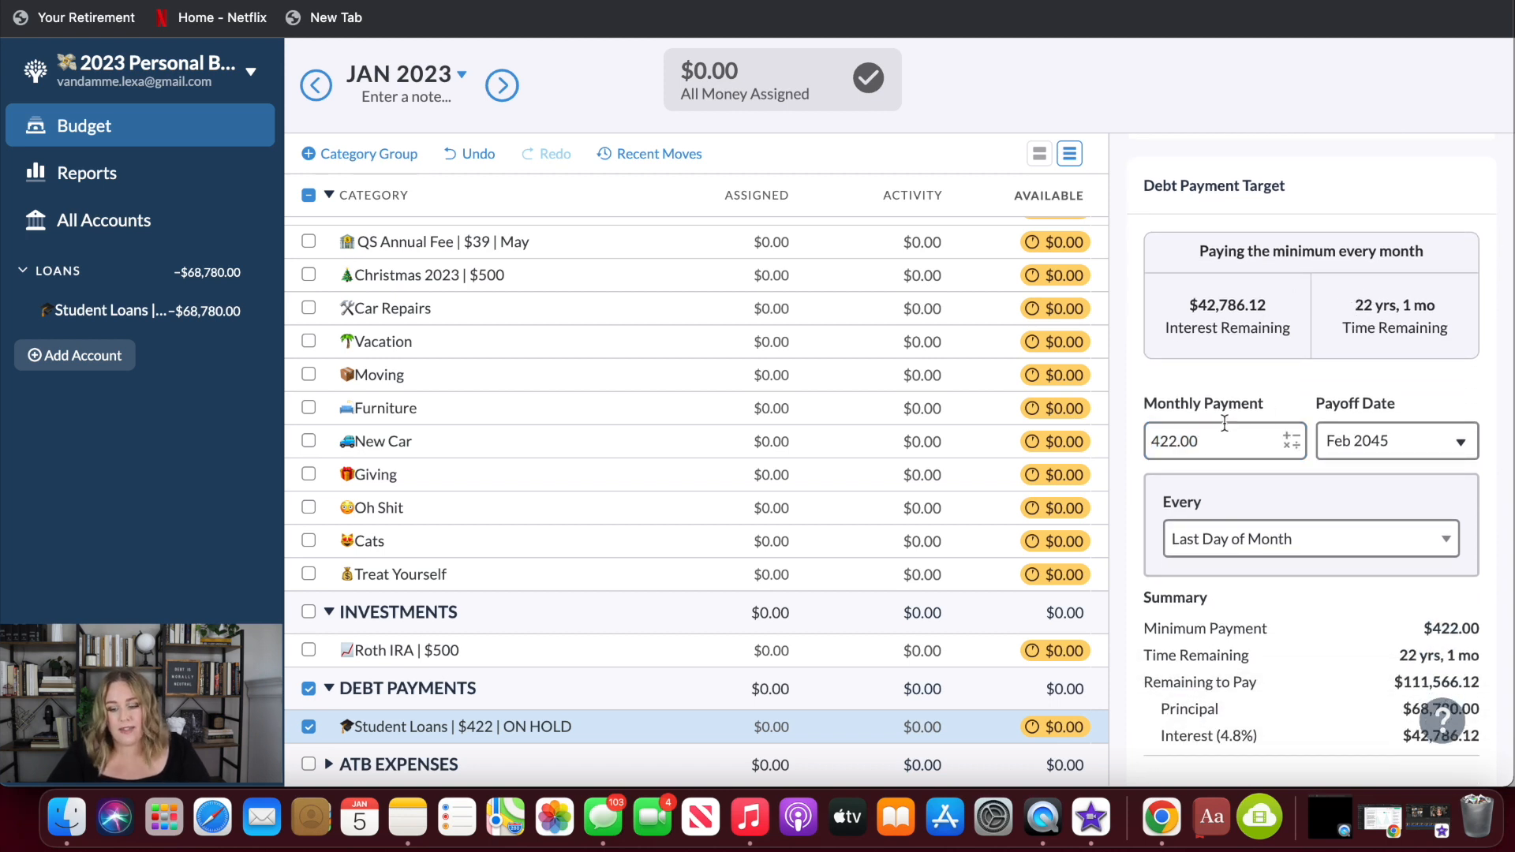
- Set the monthly payment in the Student Loans debt payment target to 500
{"action": "left_click_drag", "start_coordinate": [1355, 311], "coordinate": [1445, 309]}
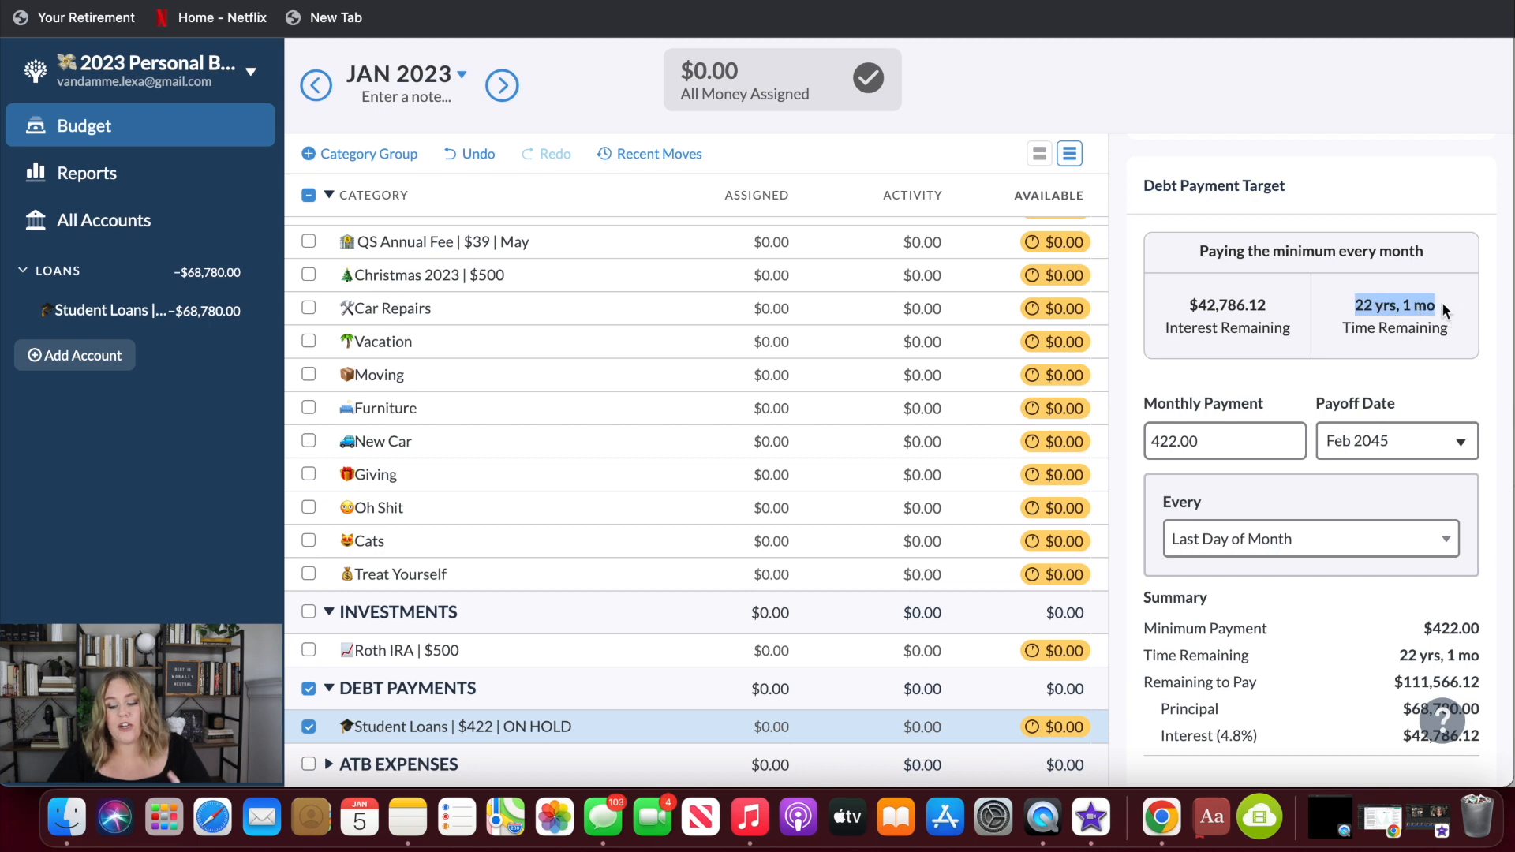
{"action": "scroll", "coordinate": [1443, 303], "scroll_direction": "down", "scroll_amount": 2}
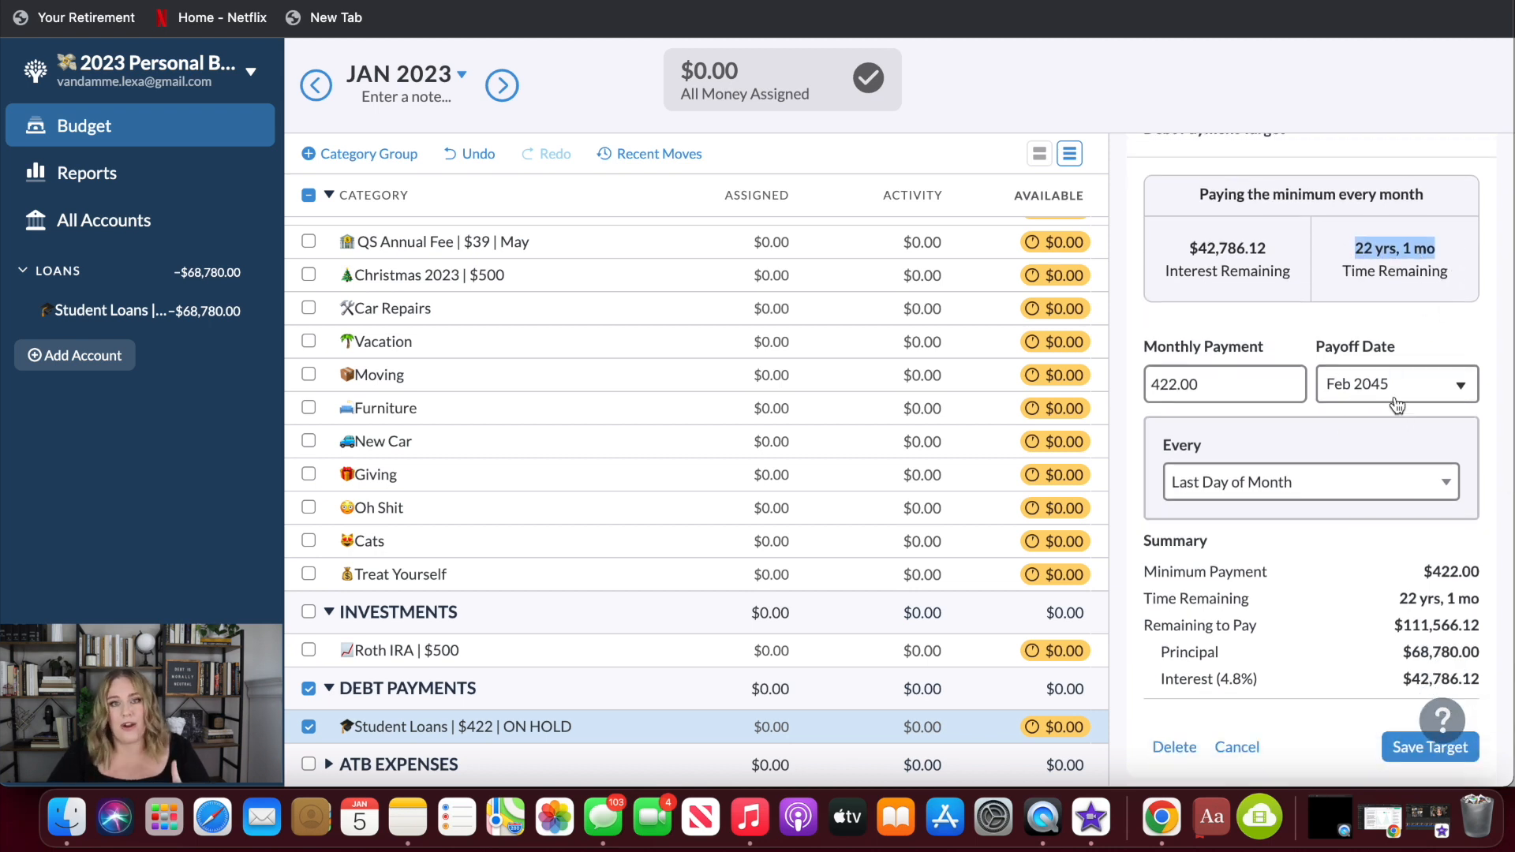
{"action": "scroll", "coordinate": [1396, 404], "scroll_direction": "down", "scroll_amount": 3}
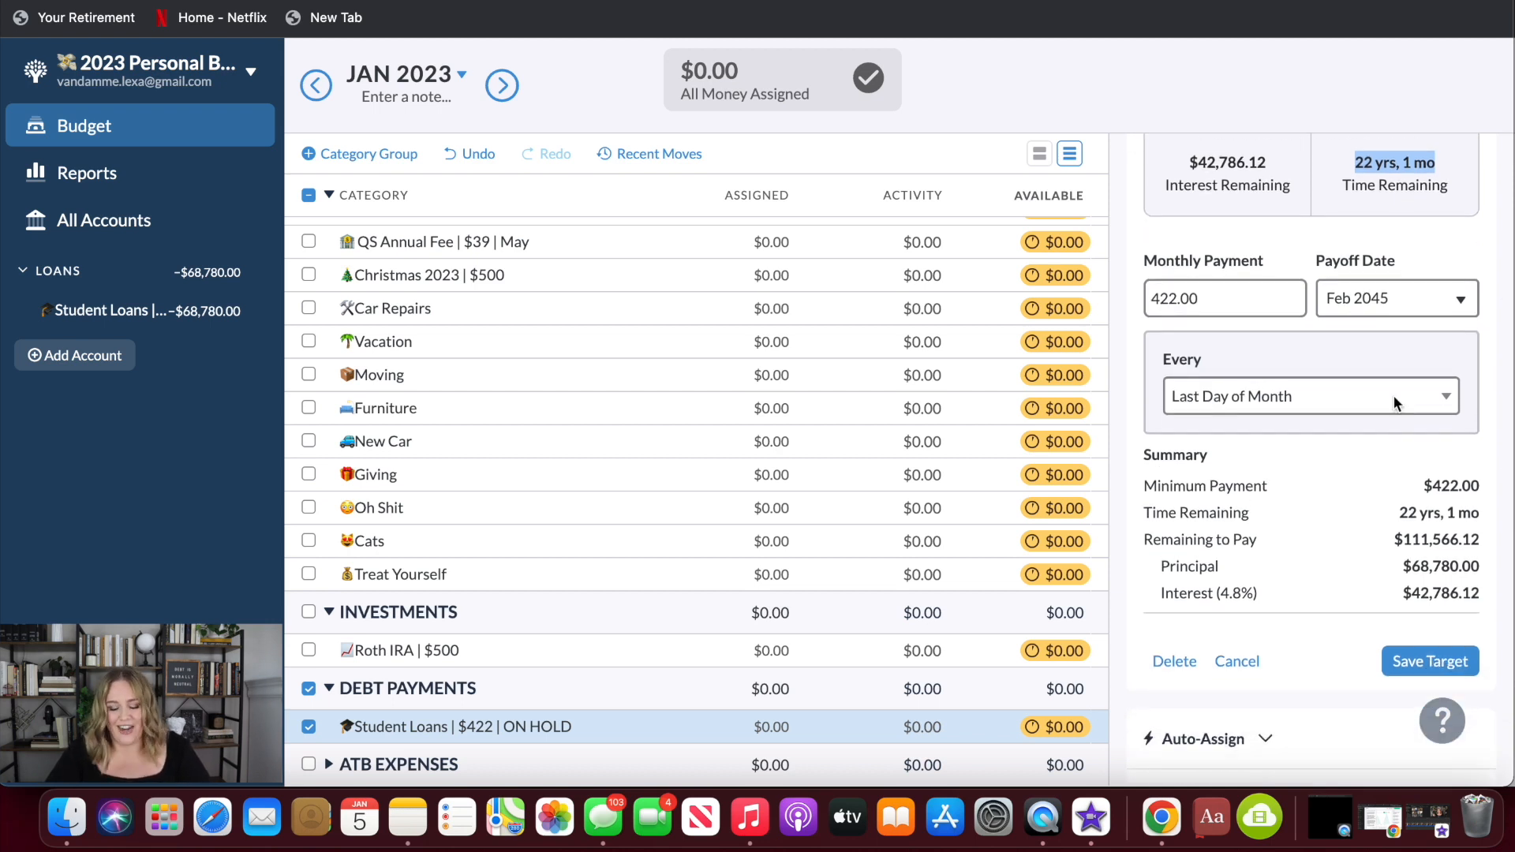
{"action": "scroll", "coordinate": [1394, 395], "scroll_direction": "up", "scroll_amount": 15}
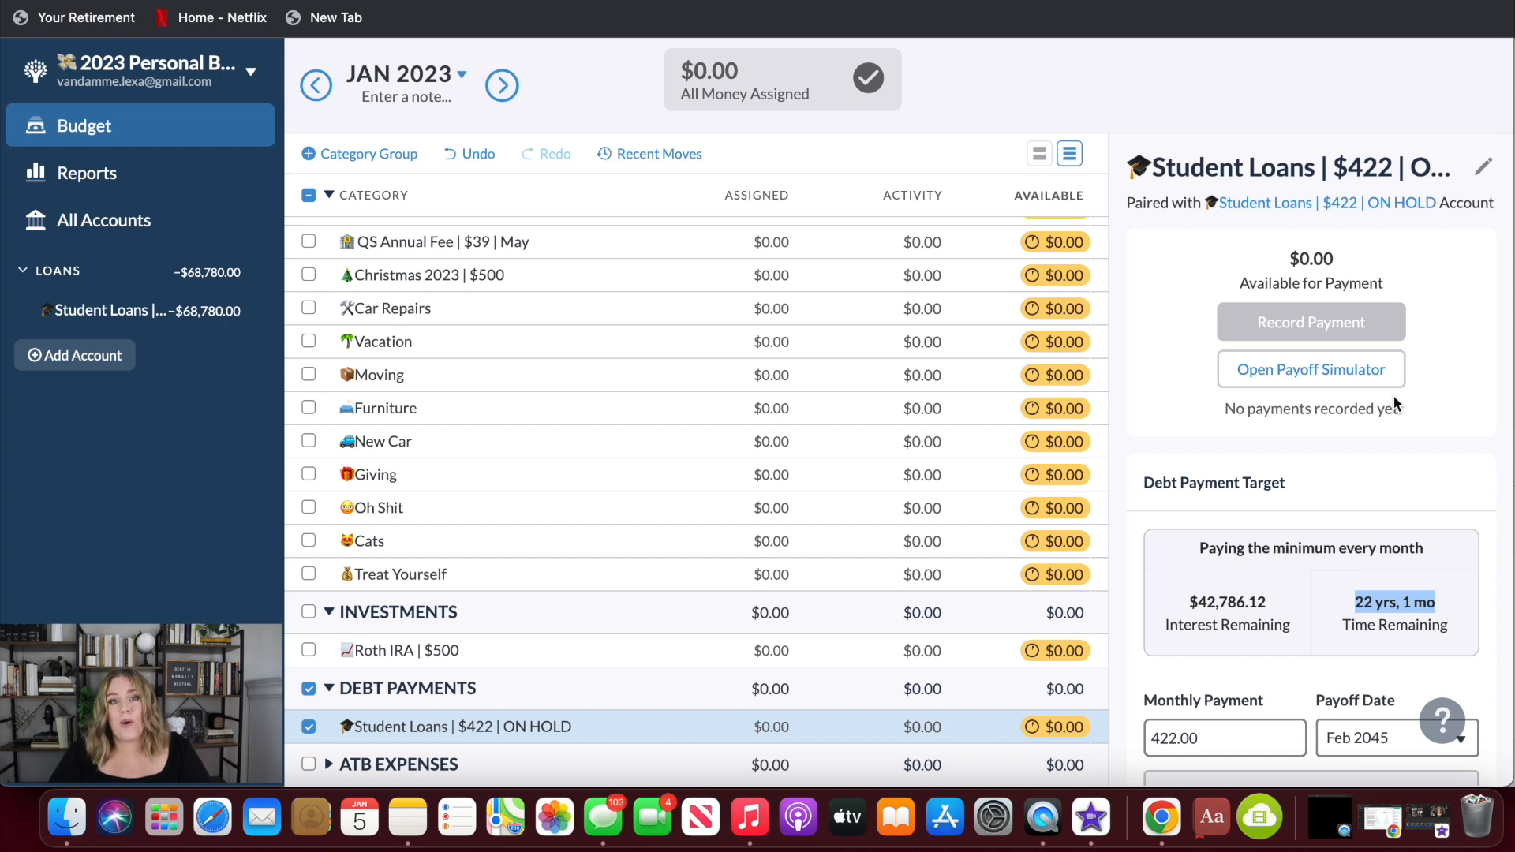
{"action": "scroll", "coordinate": [1394, 394], "scroll_direction": "down", "scroll_amount": 10}
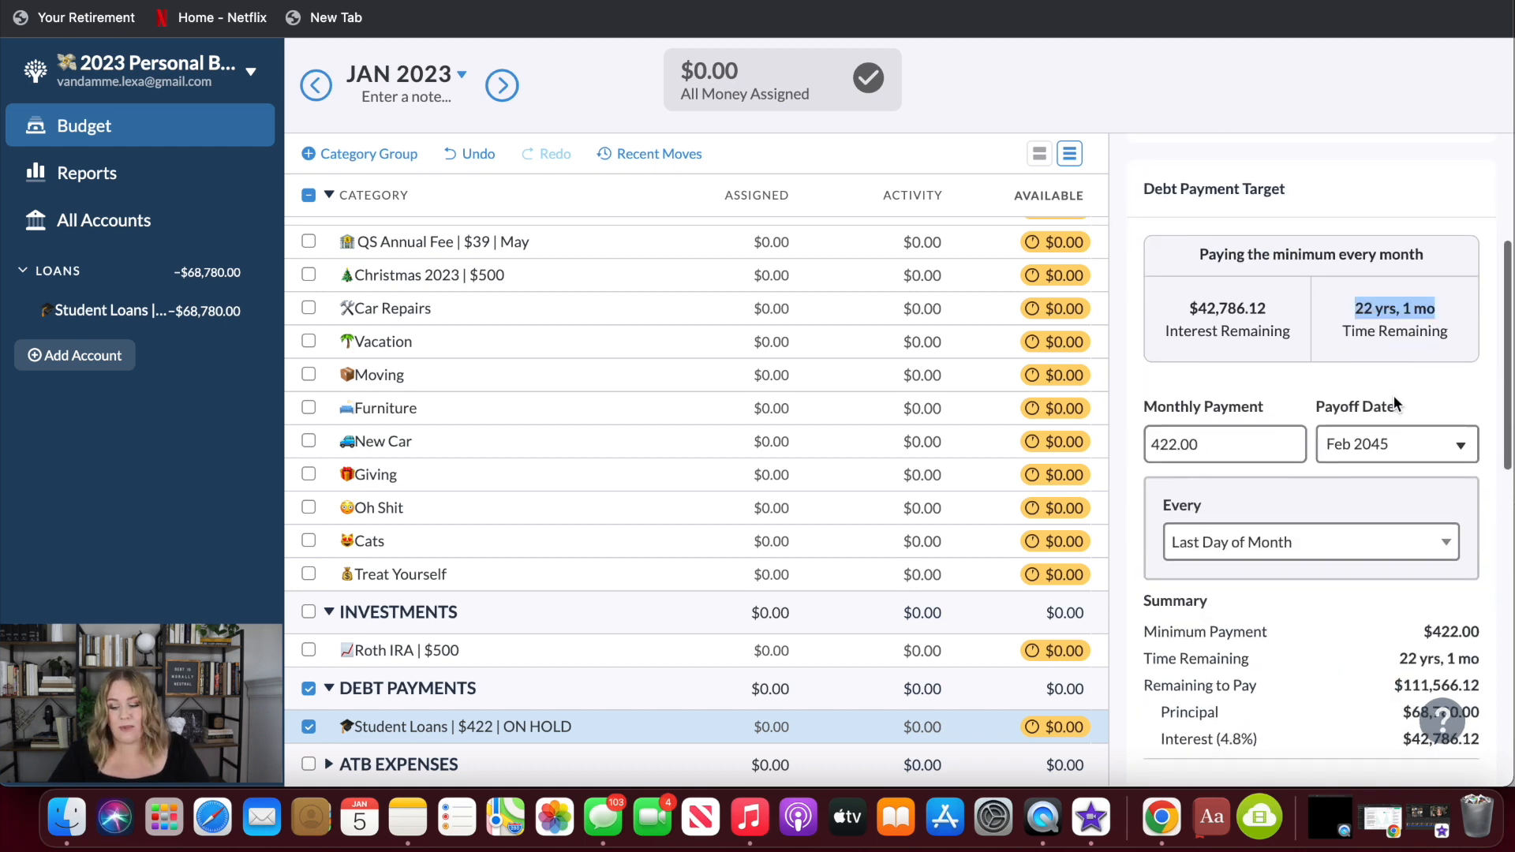
{"action": "left_click", "coordinate": [1216, 439]}
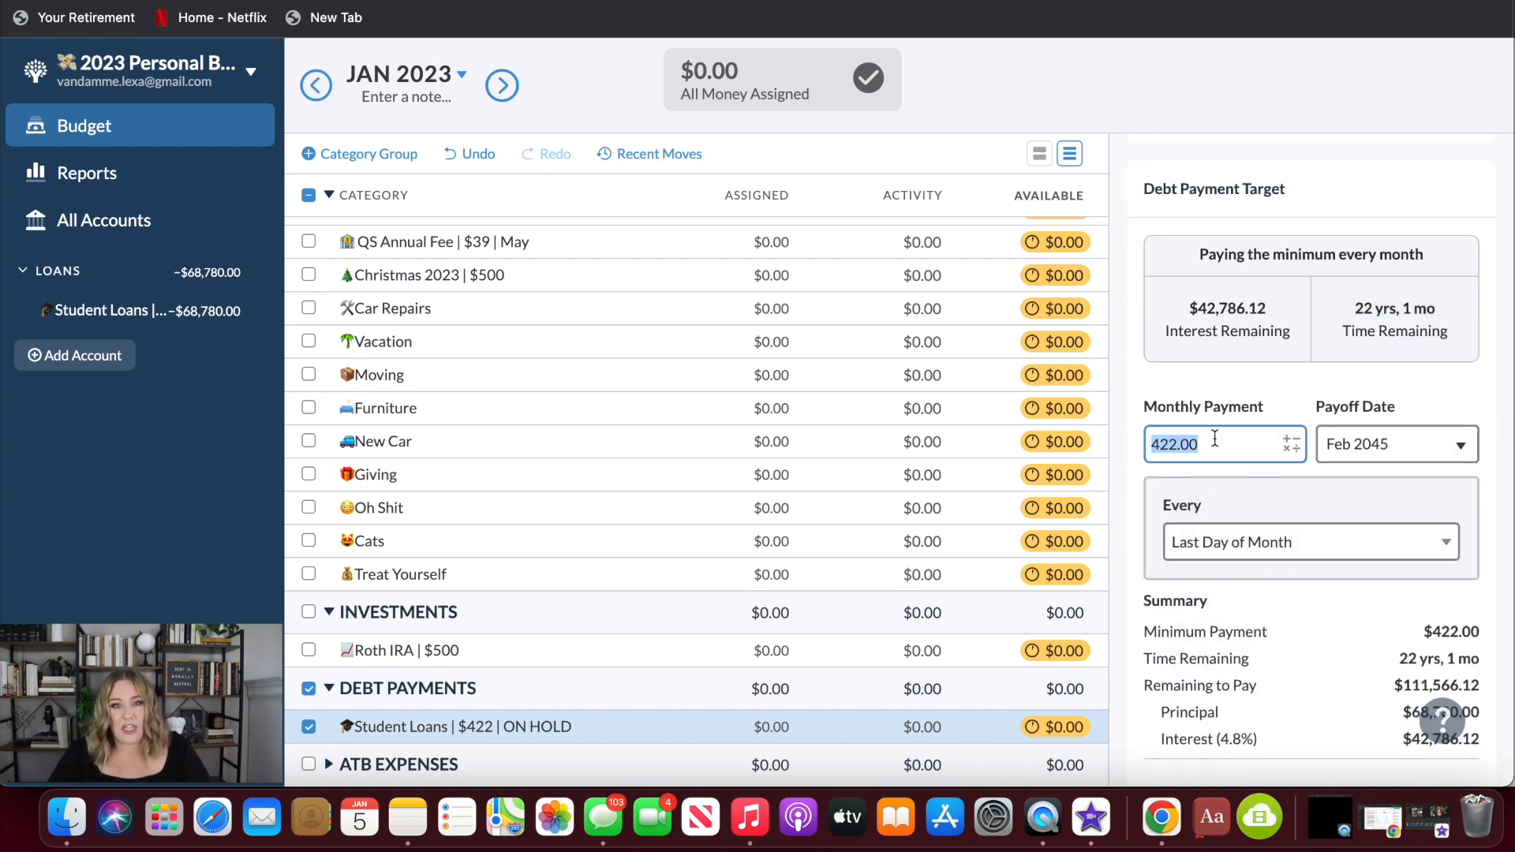
{"action": "type", "text": "500"}
{"action": "key", "text": "Return"}
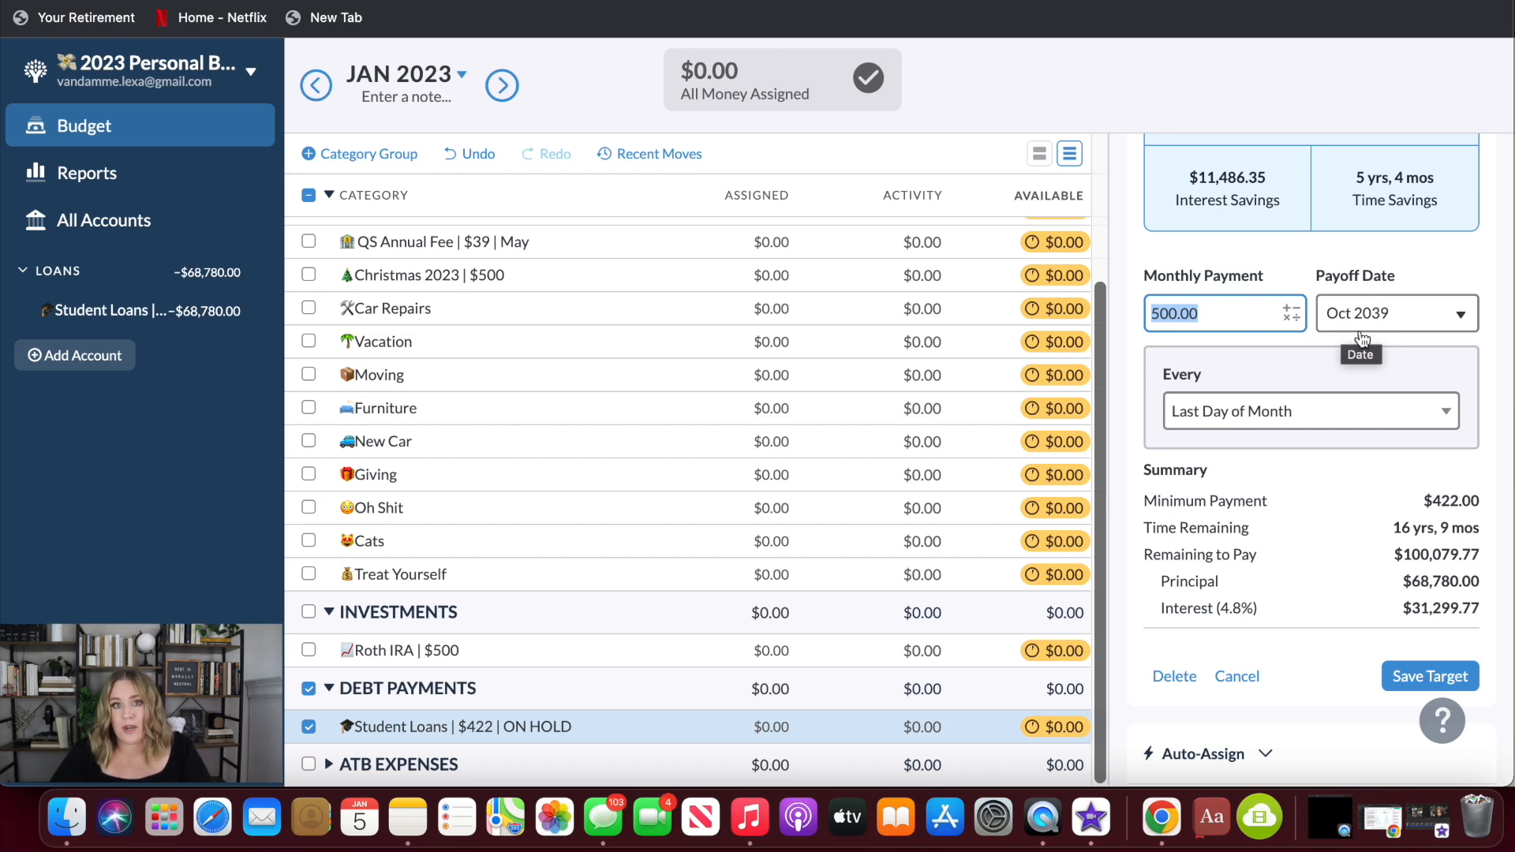
- Examine the interest and time savings of the higher student loan payment in the target and the Loan Payoff Simulator
{"action": "scroll", "coordinate": [1349, 331], "scroll_direction": "up", "scroll_amount": 3}
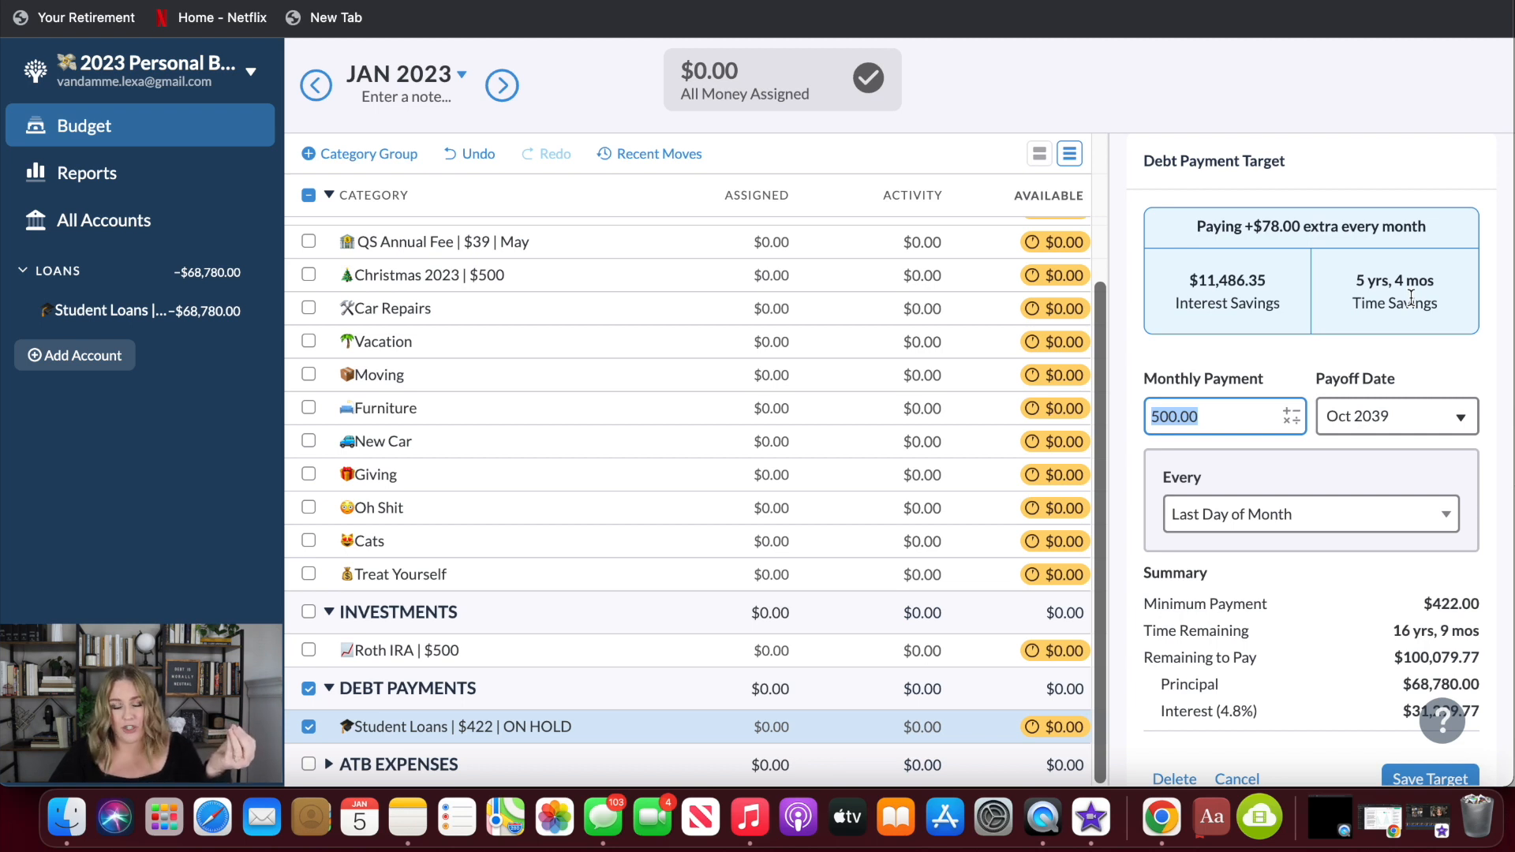
{"action": "scroll", "coordinate": [1412, 296], "scroll_direction": "down", "scroll_amount": 5}
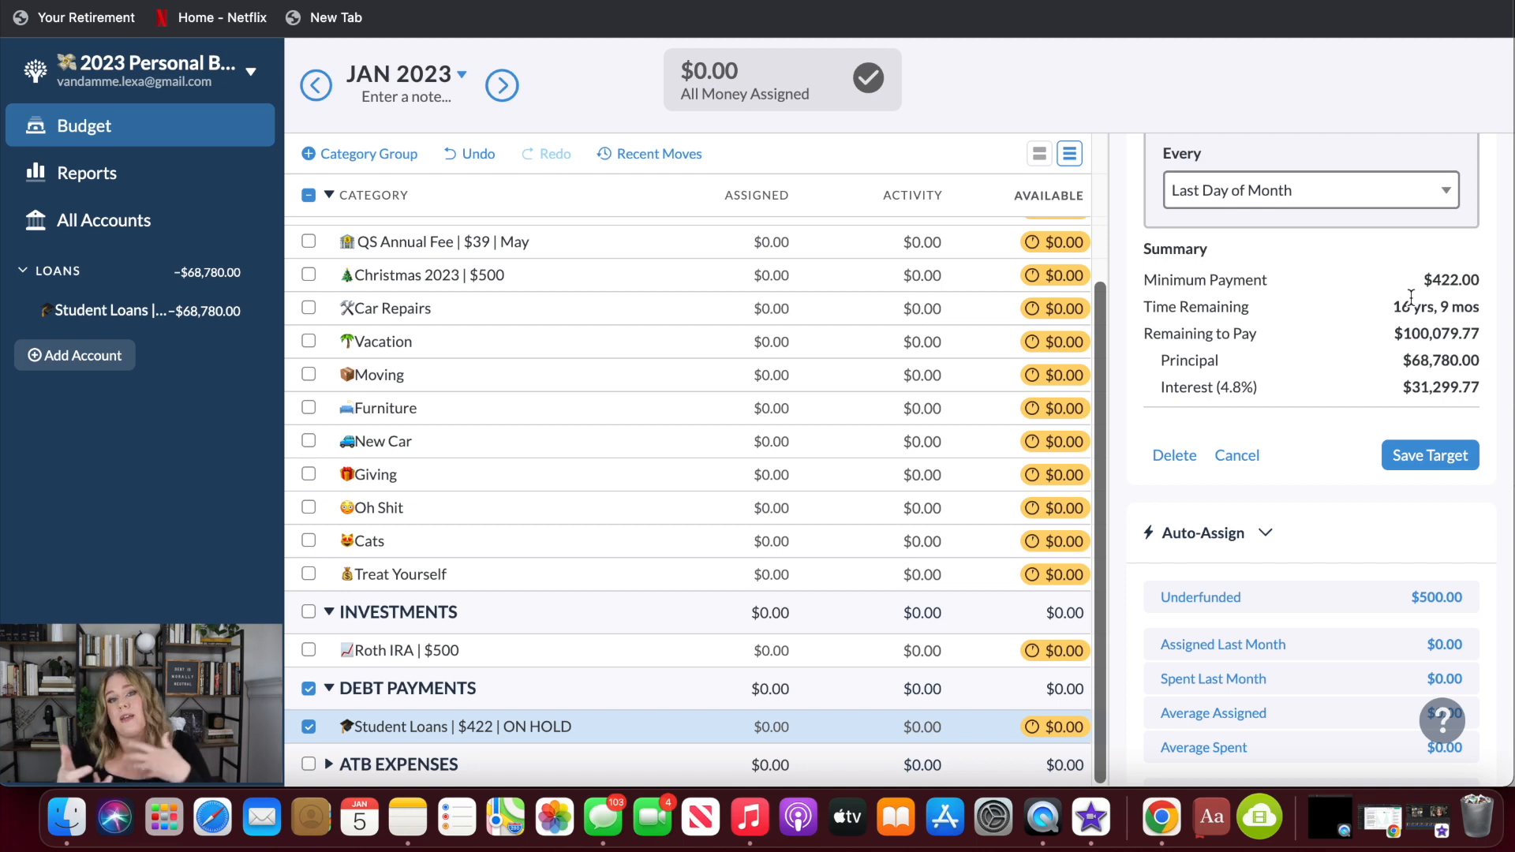
{"action": "scroll", "coordinate": [1412, 296], "scroll_direction": "up", "scroll_amount": 5}
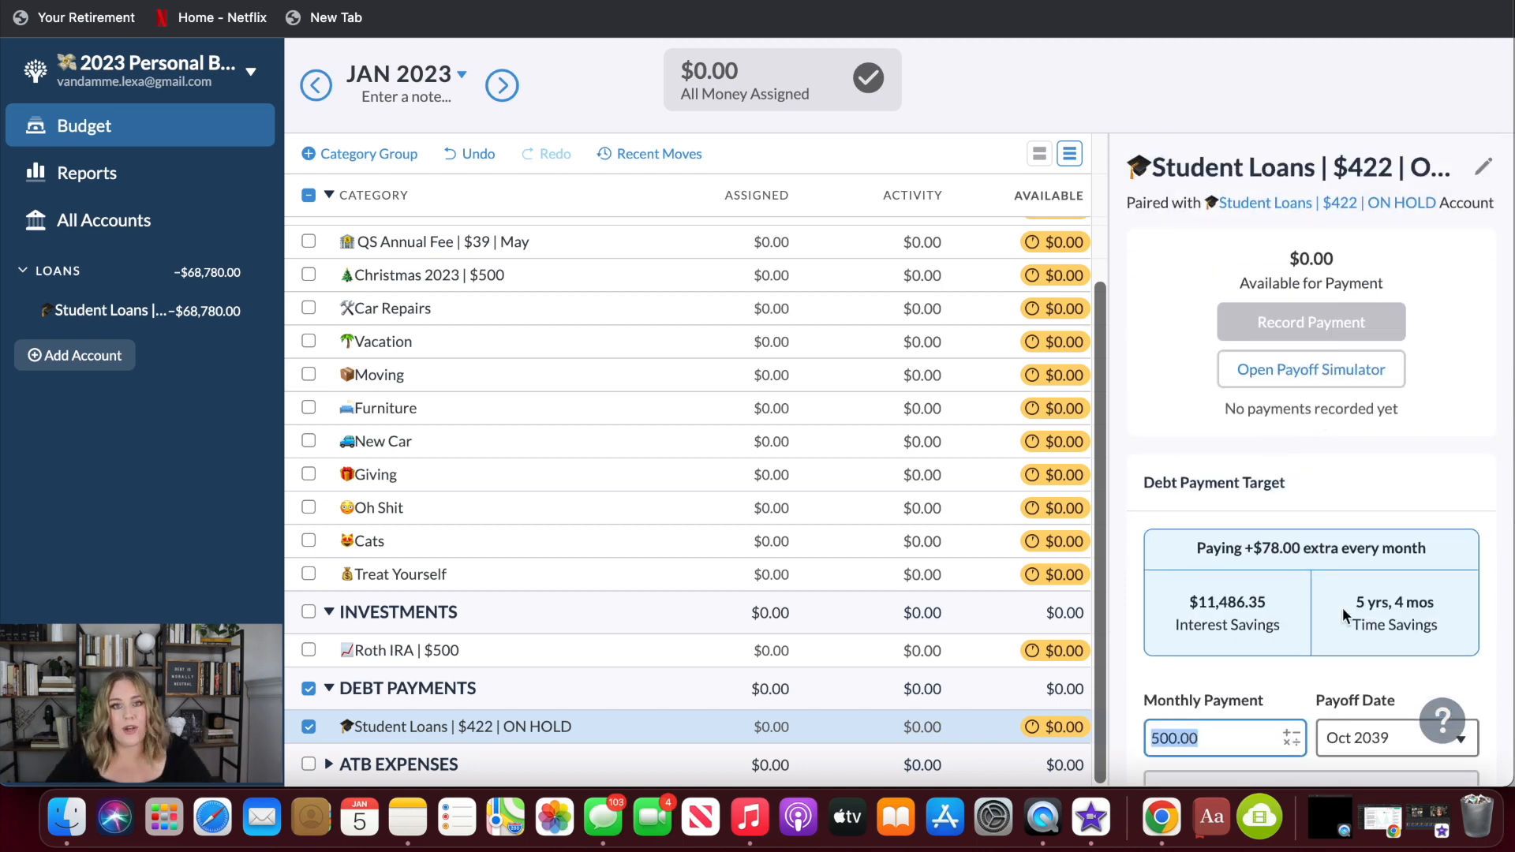
{"action": "left_click", "coordinate": [1303, 386]}
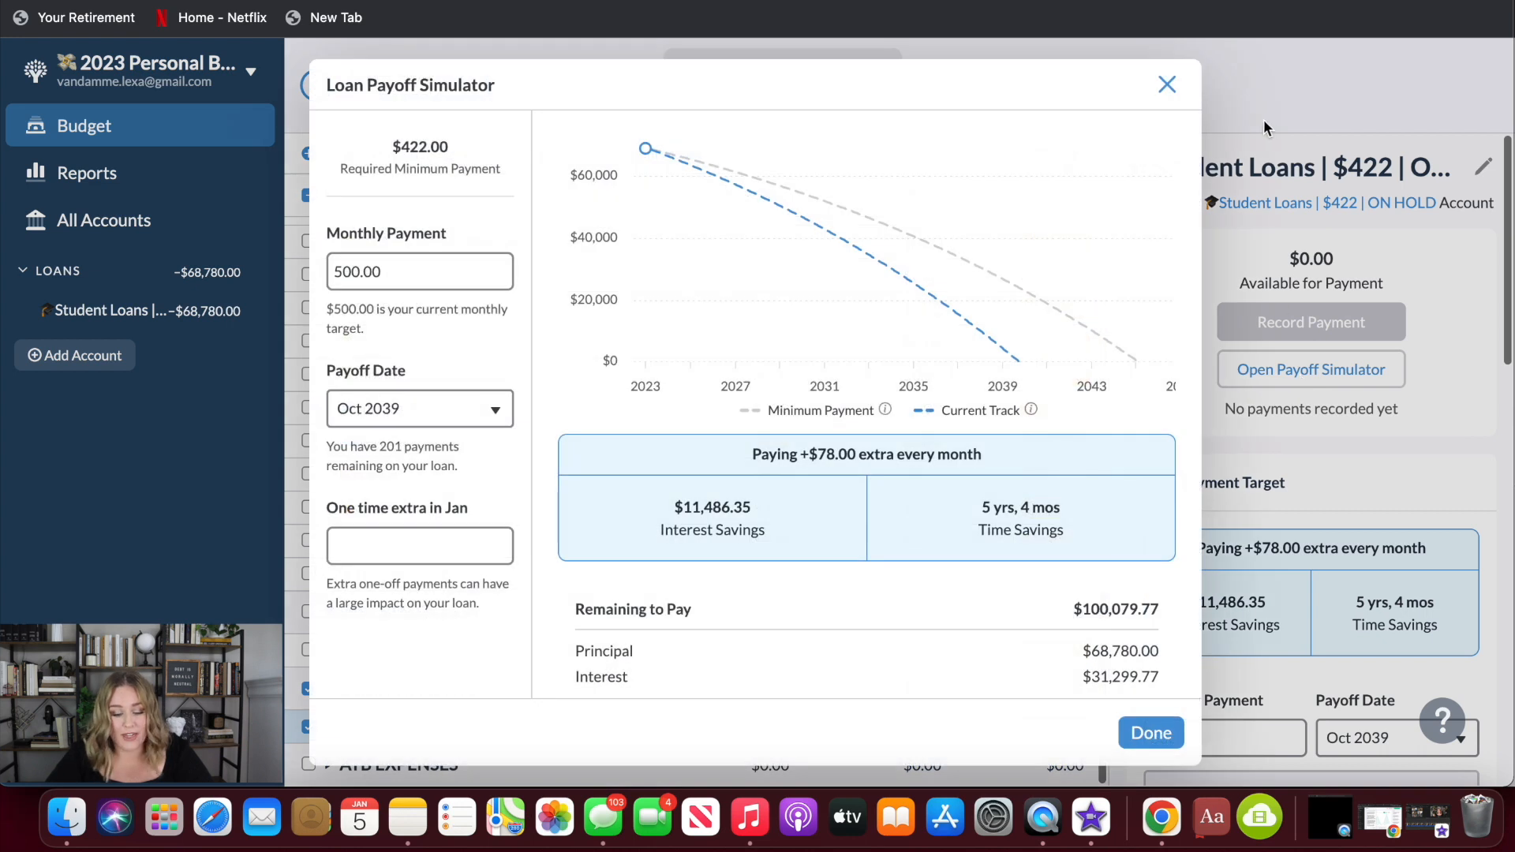
{"action": "left_click", "coordinate": [1168, 84]}
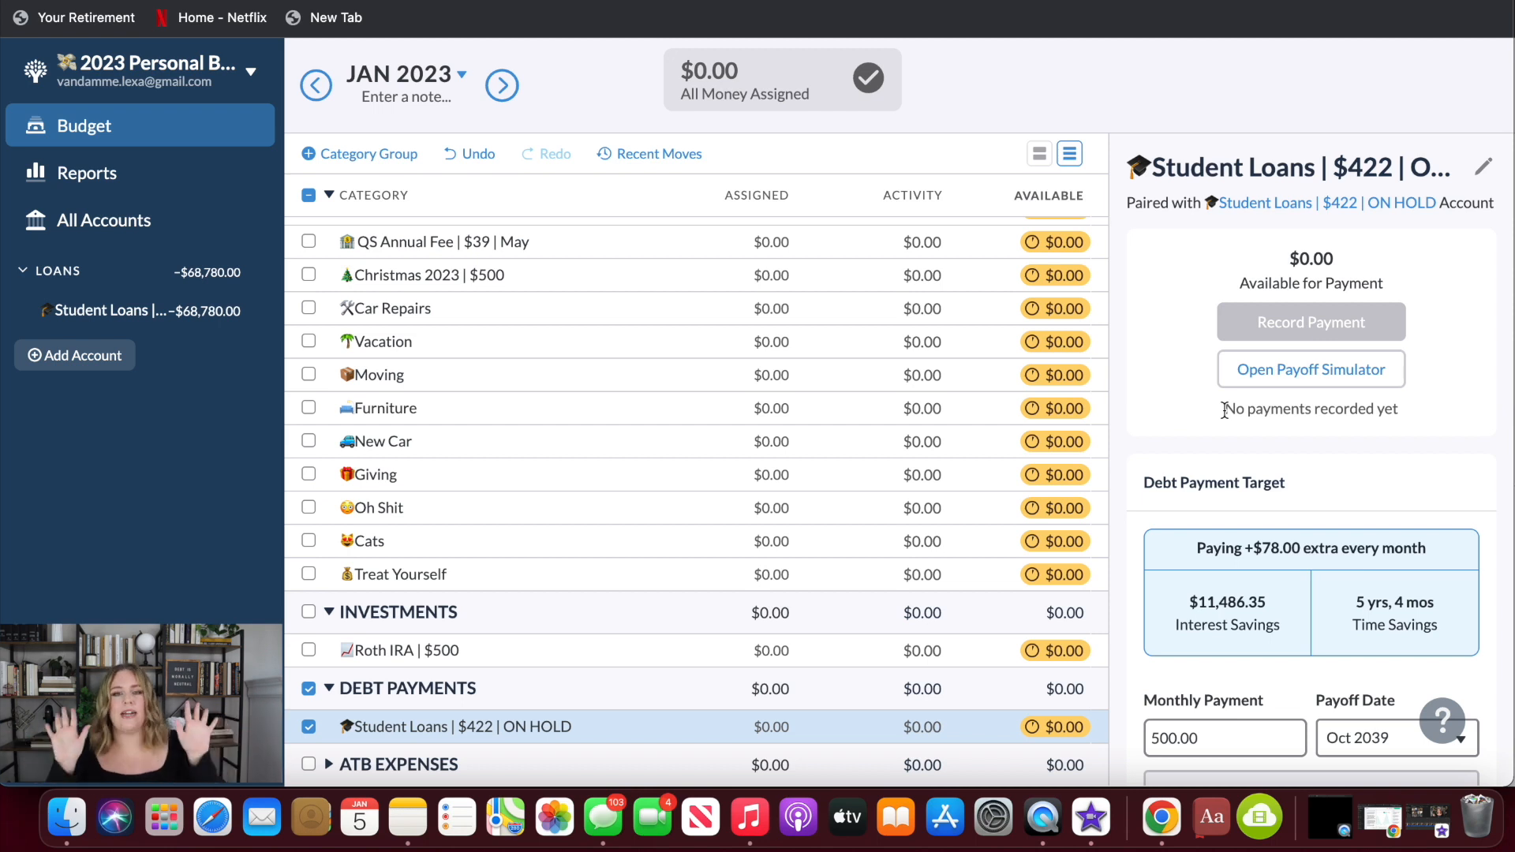
- Delete the Student Loans category's debt payment target and its paired loan account
{"action": "scroll", "coordinate": [1224, 411], "scroll_direction": "down", "scroll_amount": 10}
{"action": "scroll", "coordinate": [1228, 343], "scroll_direction": "up", "scroll_amount": 5}
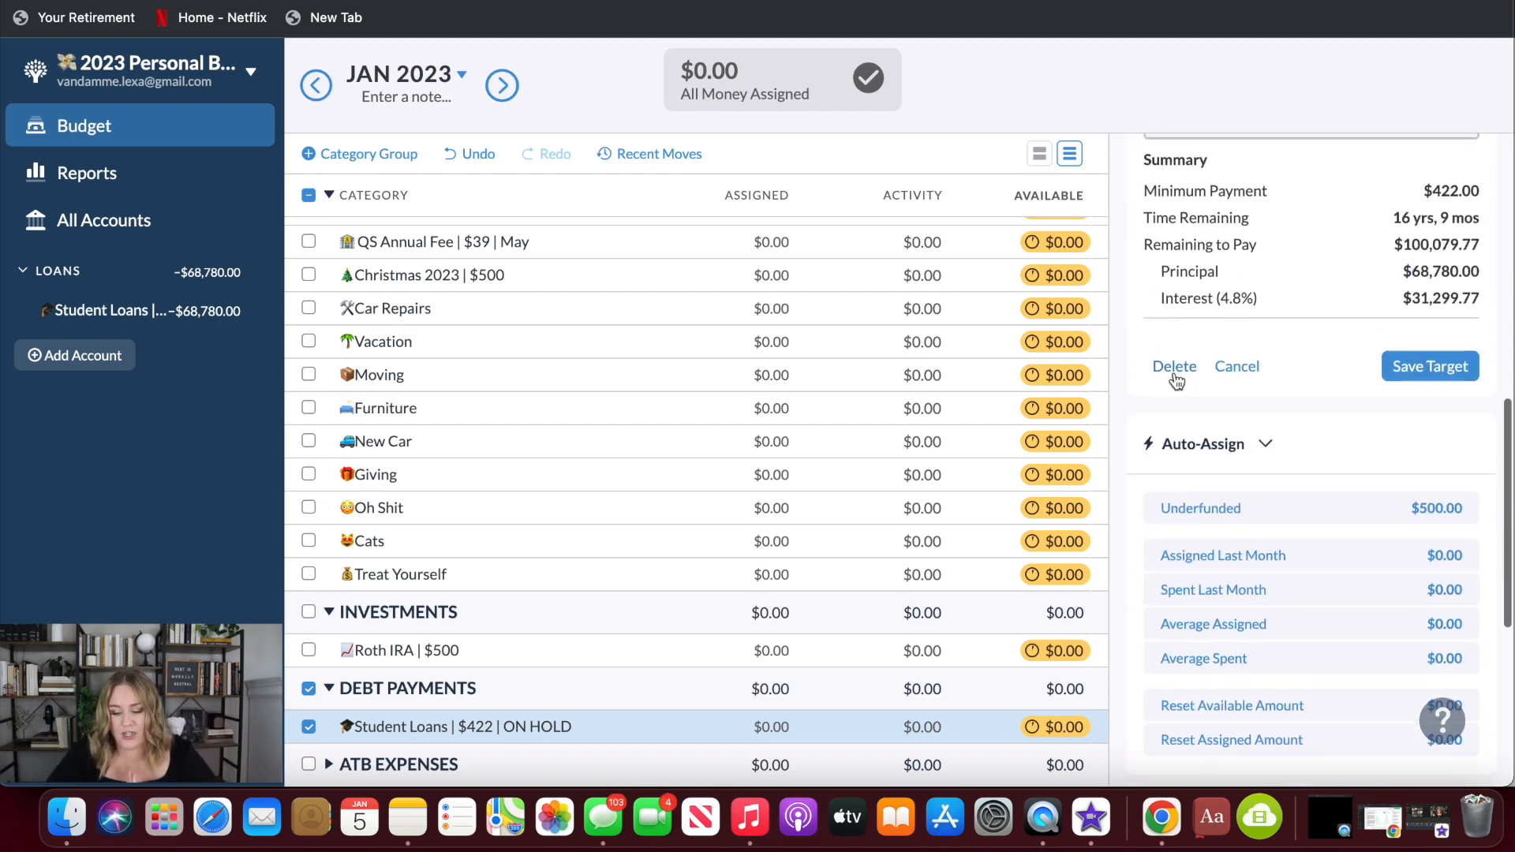
{"action": "scroll", "coordinate": [1180, 376], "scroll_direction": "down", "scroll_amount": 5}
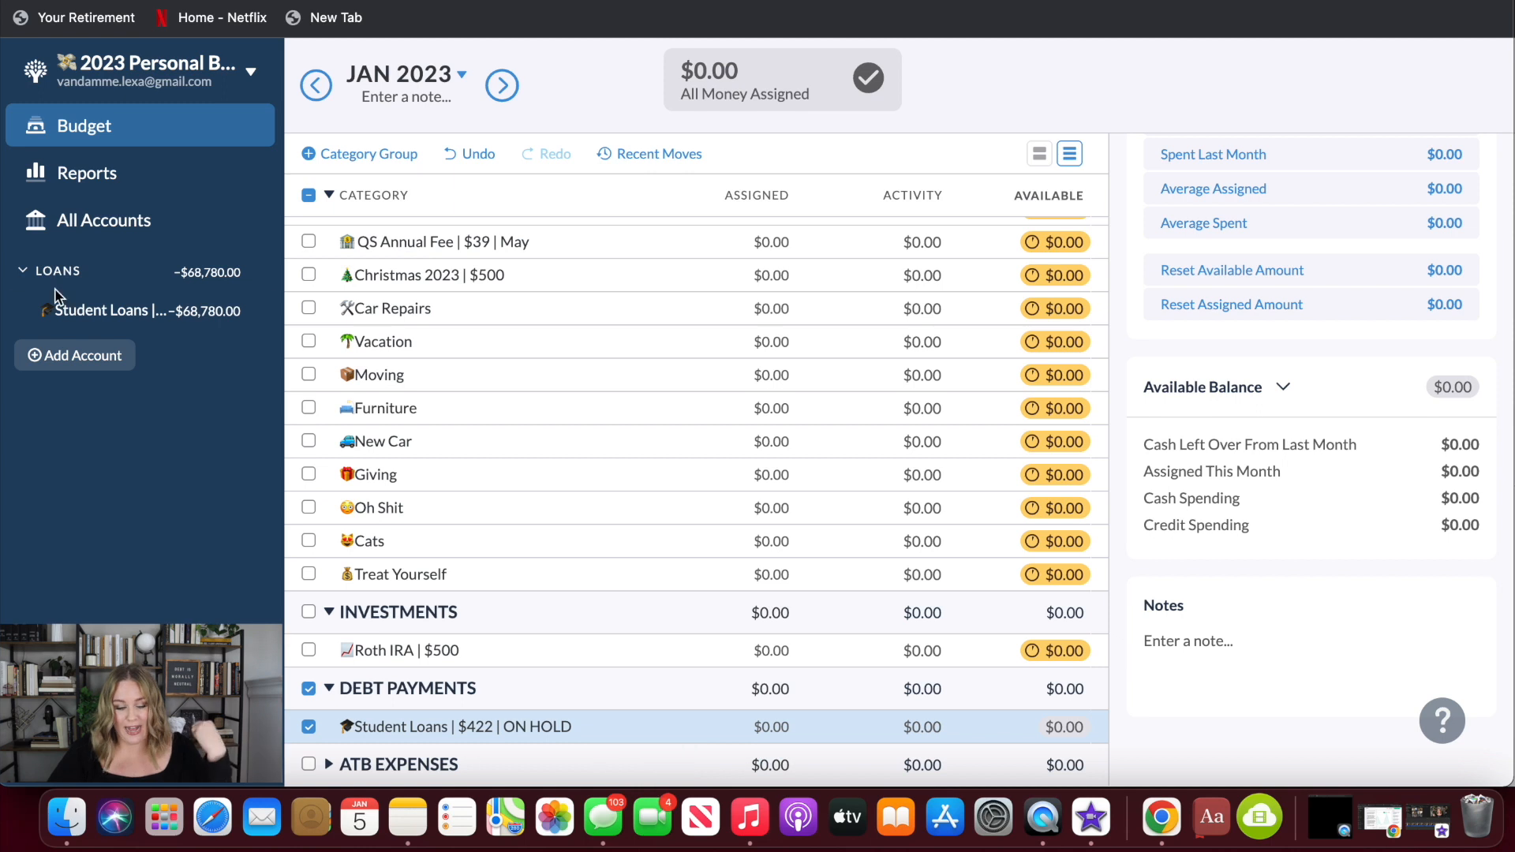
{"action": "left_click", "coordinate": [30, 313]}
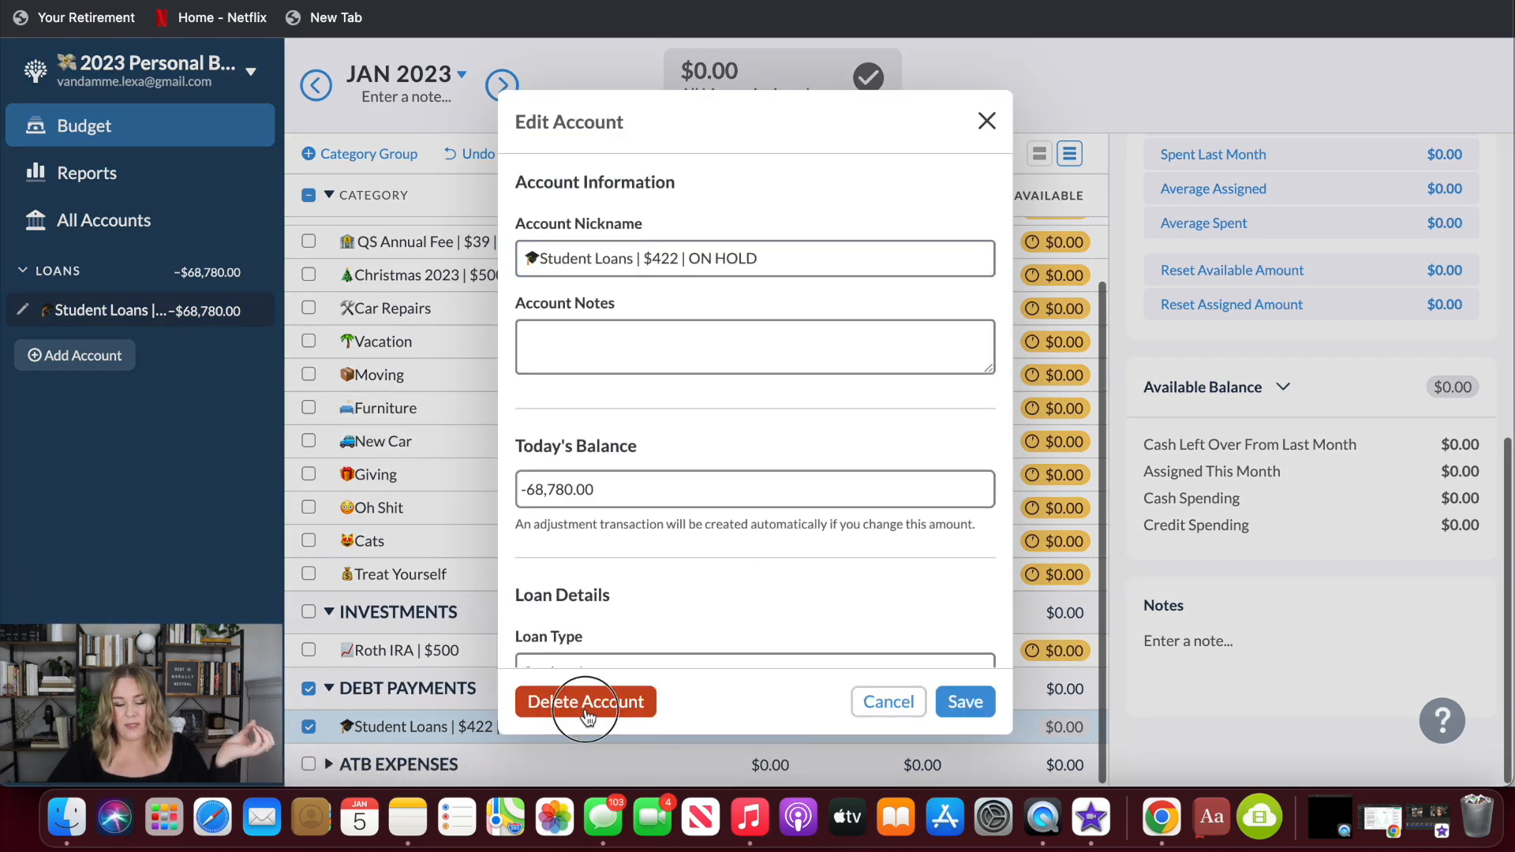
{"action": "left_click", "coordinate": [586, 703]}
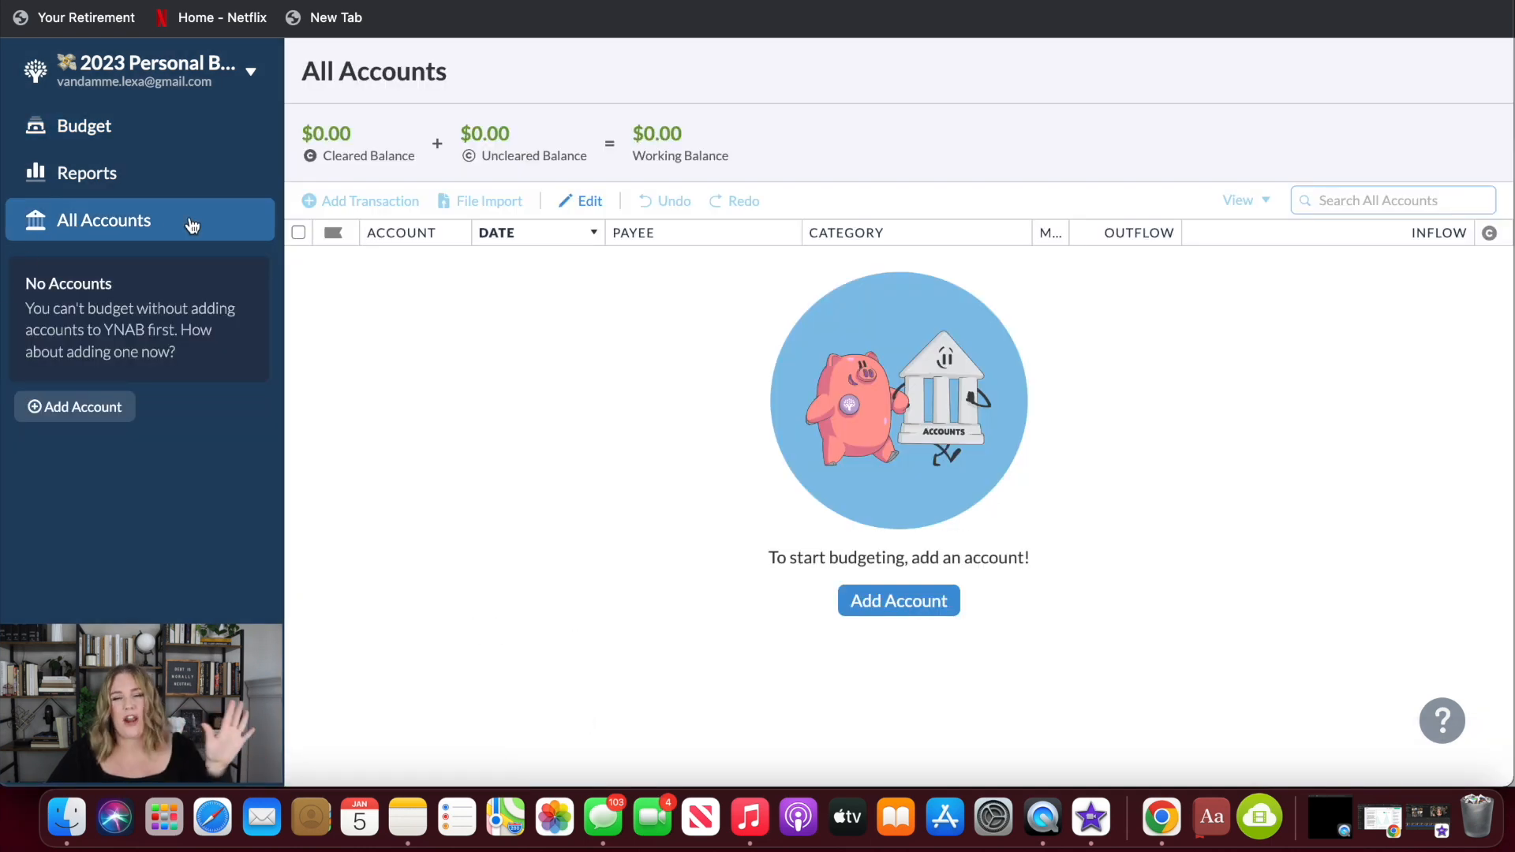
- Return to the January 2023 budget and review the categories from Fixed Expenses through Variable Expenses to Sinking Funds
{"action": "left_click", "coordinate": [142, 126]}
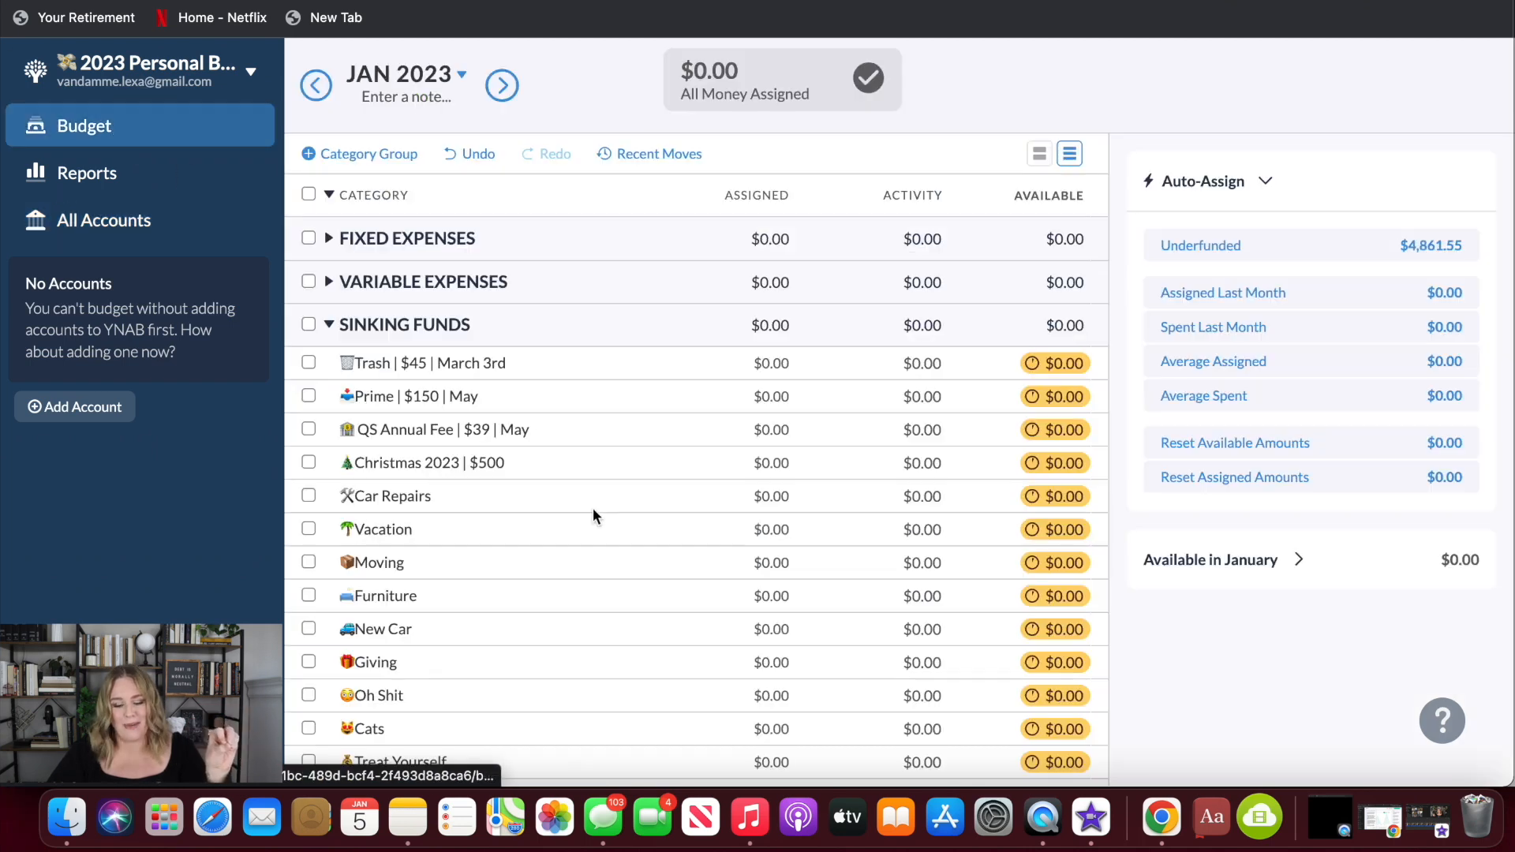
{"action": "scroll", "coordinate": [594, 508], "scroll_direction": "down", "scroll_amount": 2}
{"action": "scroll", "coordinate": [593, 508], "scroll_direction": "up", "scroll_amount": 10}
{"action": "scroll", "coordinate": [379, 624], "scroll_direction": "down", "scroll_amount": 1}
{"action": "scroll", "coordinate": [378, 590], "scroll_direction": "up", "scroll_amount": 1}
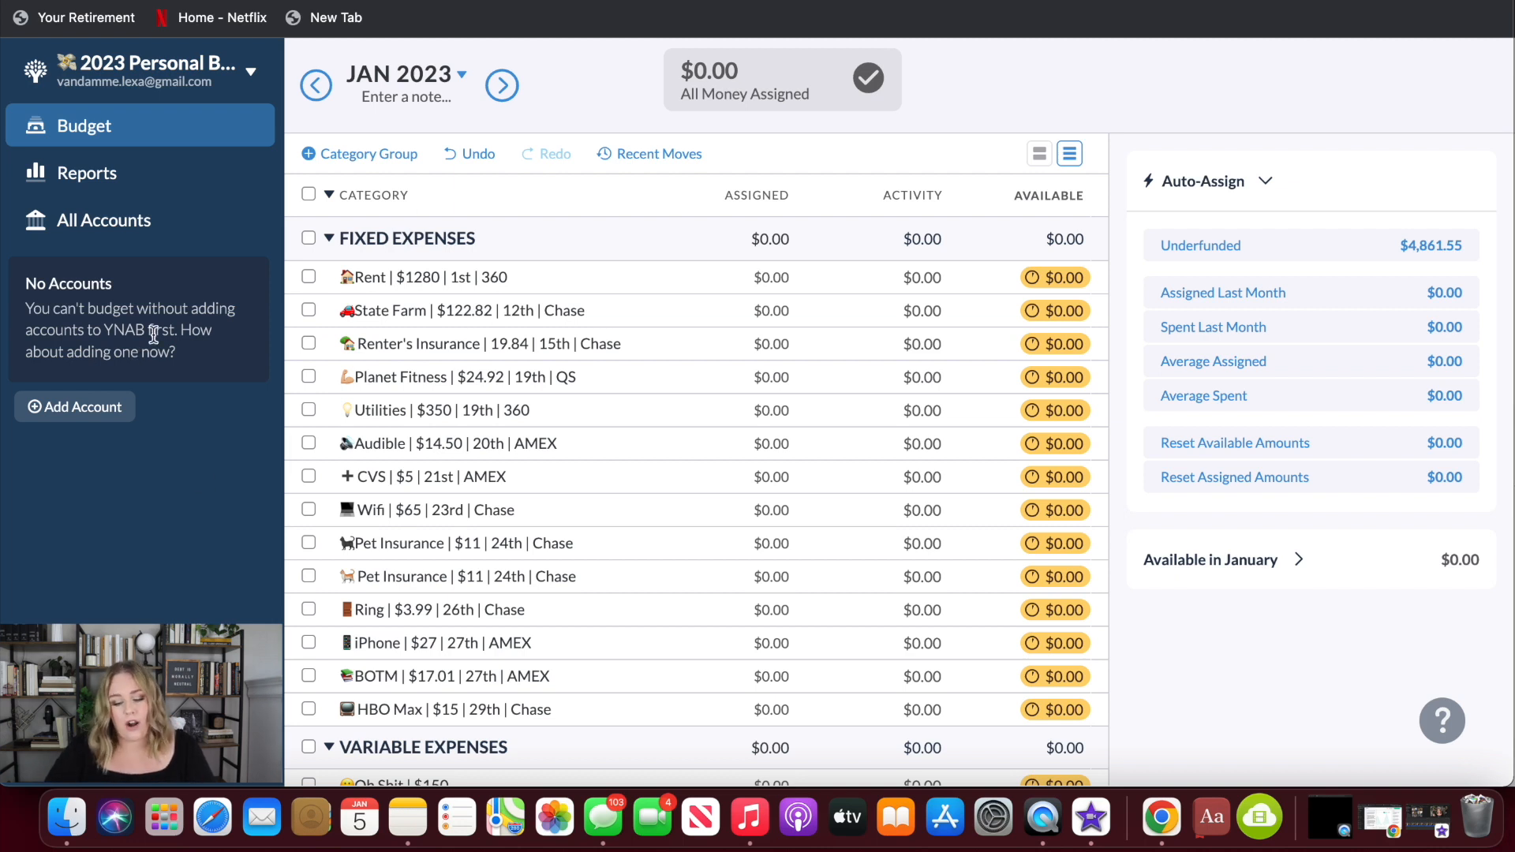
{"action": "scroll", "coordinate": [750, 582], "scroll_direction": "down", "scroll_amount": 3}
{"action": "scroll", "coordinate": [750, 582], "scroll_direction": "down", "scroll_amount": 12}
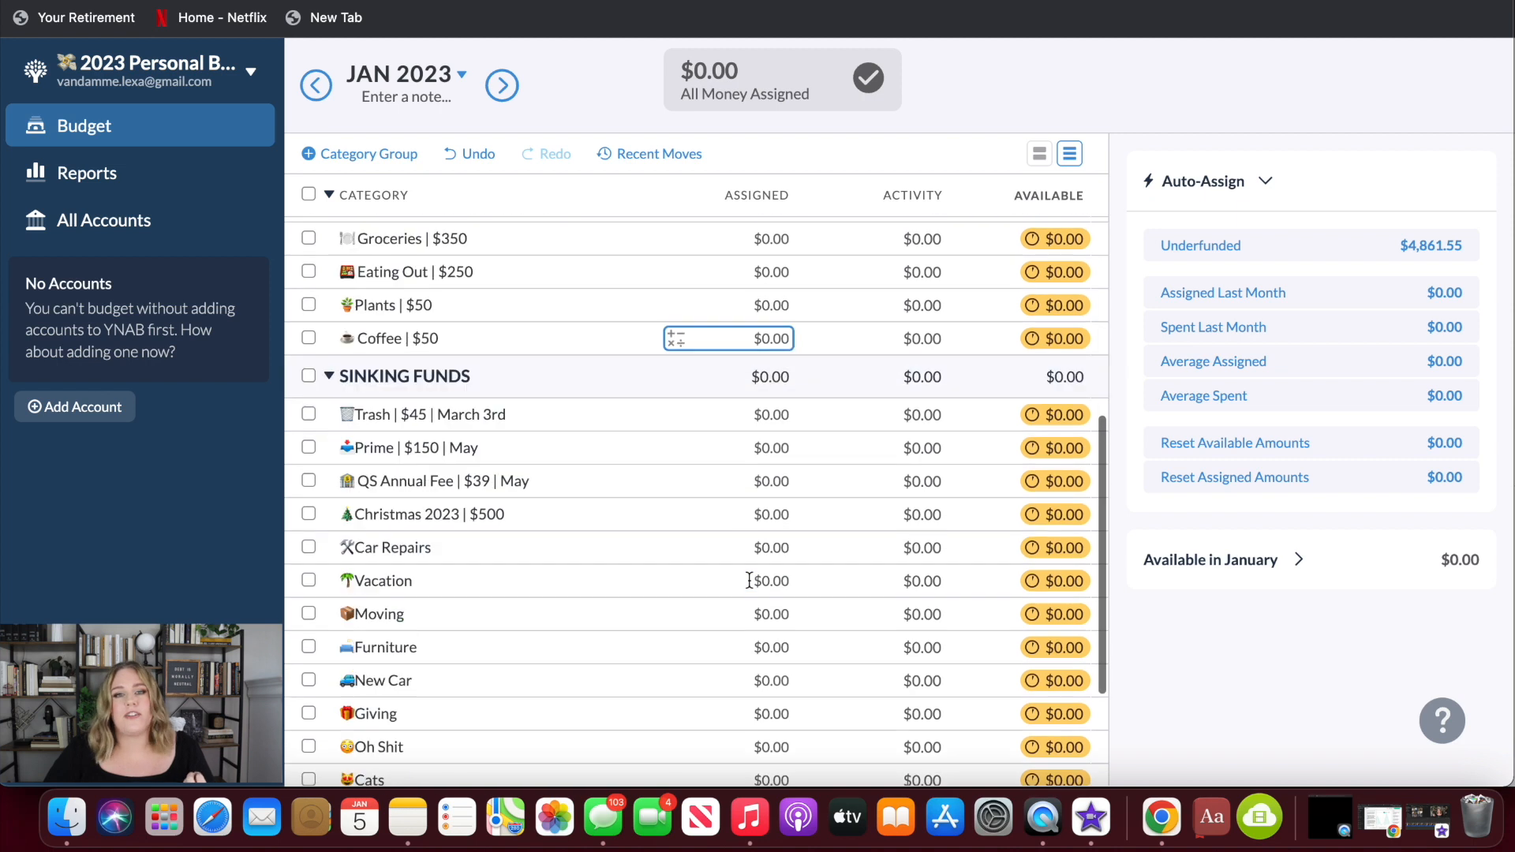
{"action": "scroll", "coordinate": [750, 581], "scroll_direction": "up", "scroll_amount": 15}
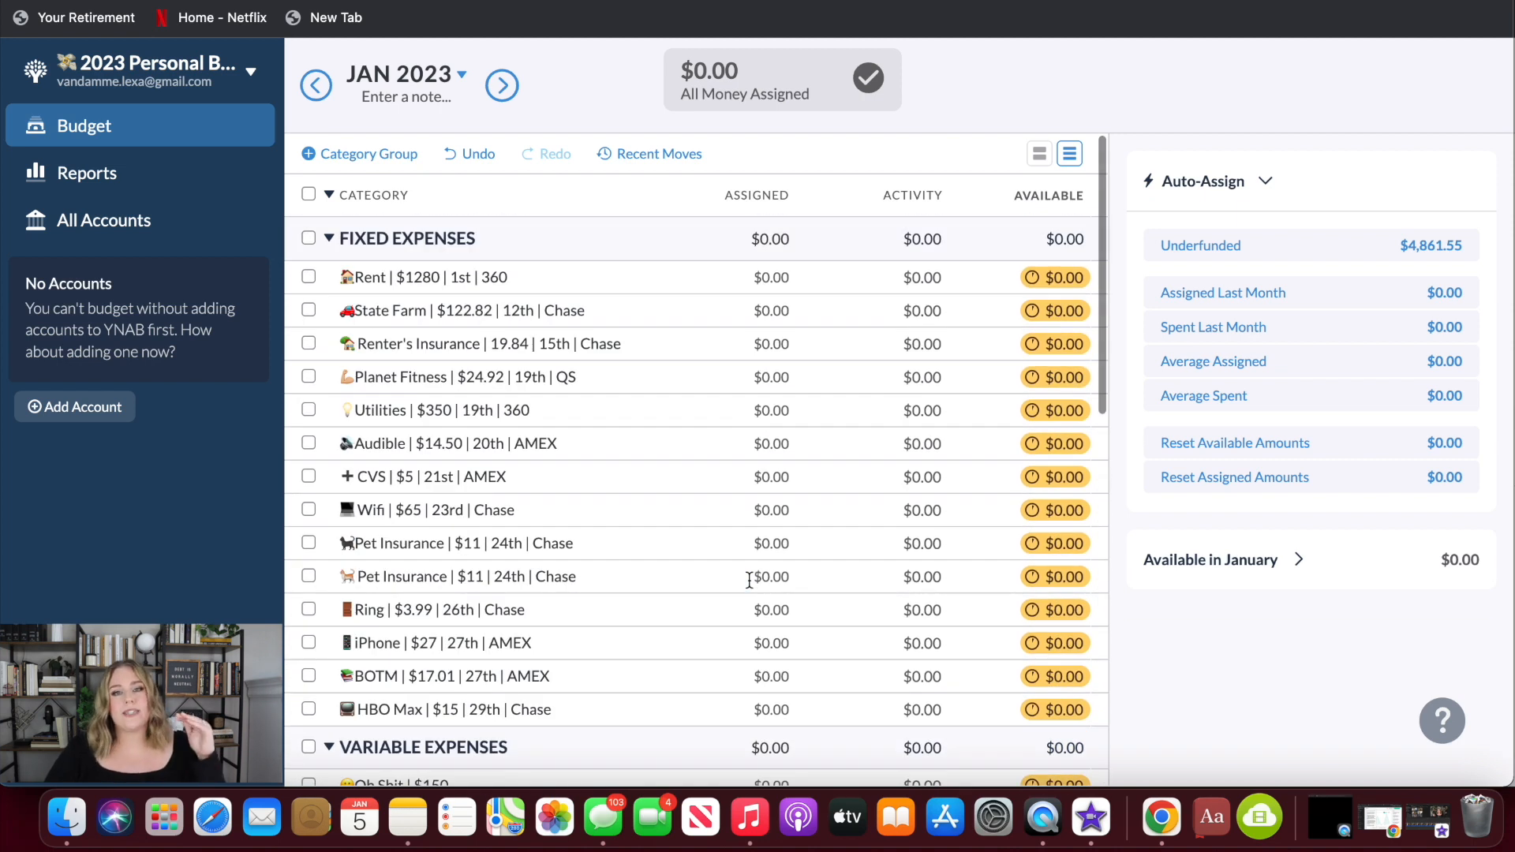